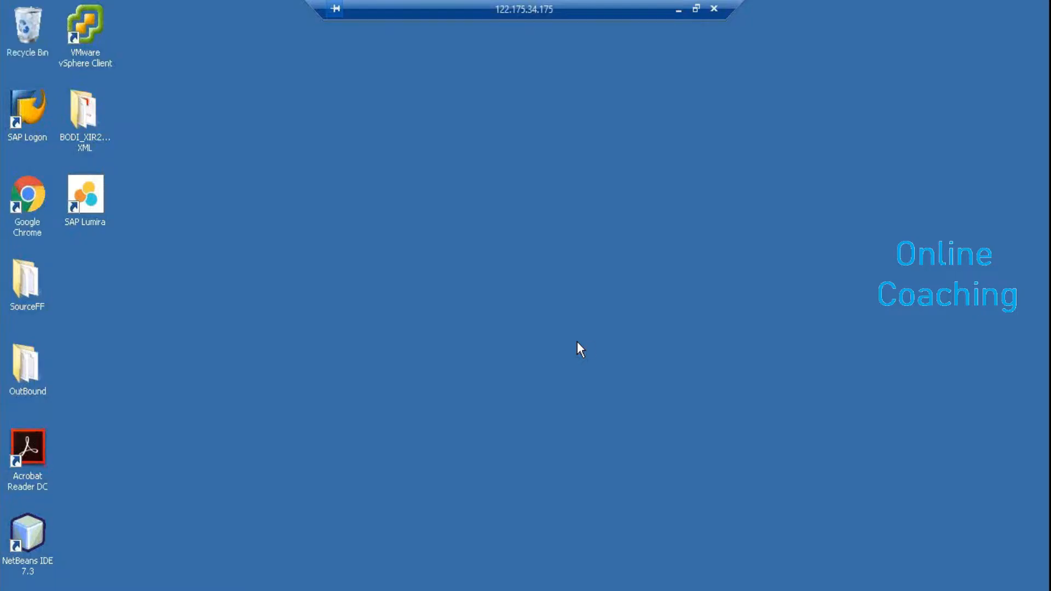
Launch SAP Data Services Designer from the Windows Start menu to reach its repository login
key("super")
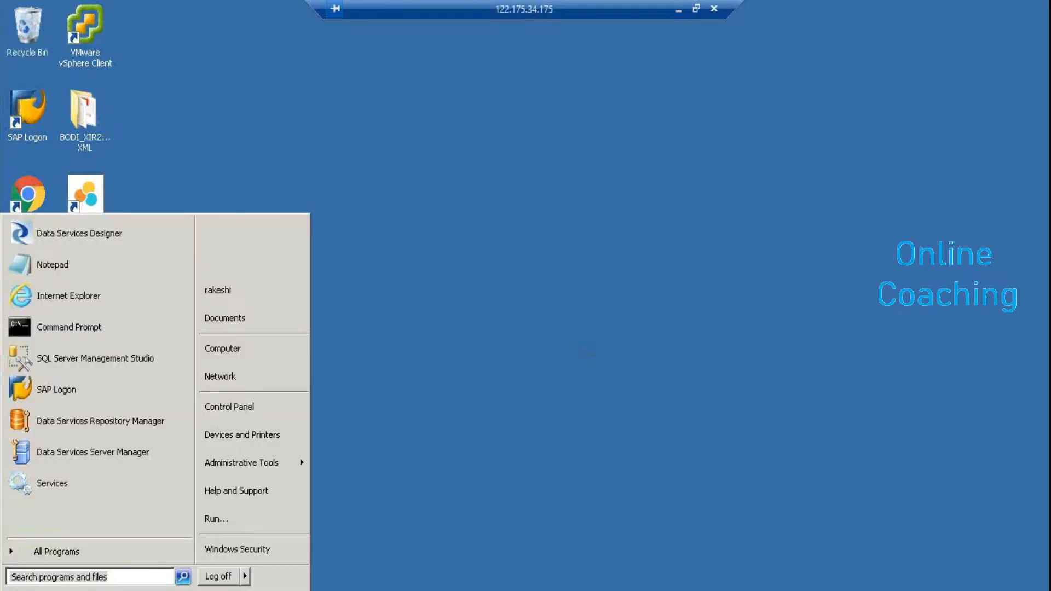
left_click(86, 243)
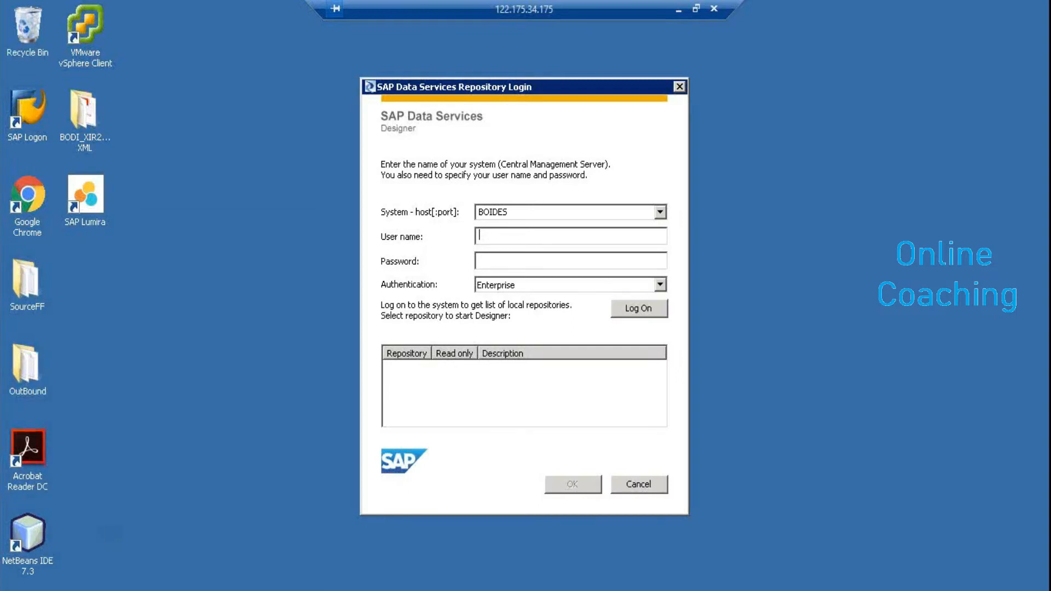
key("super")
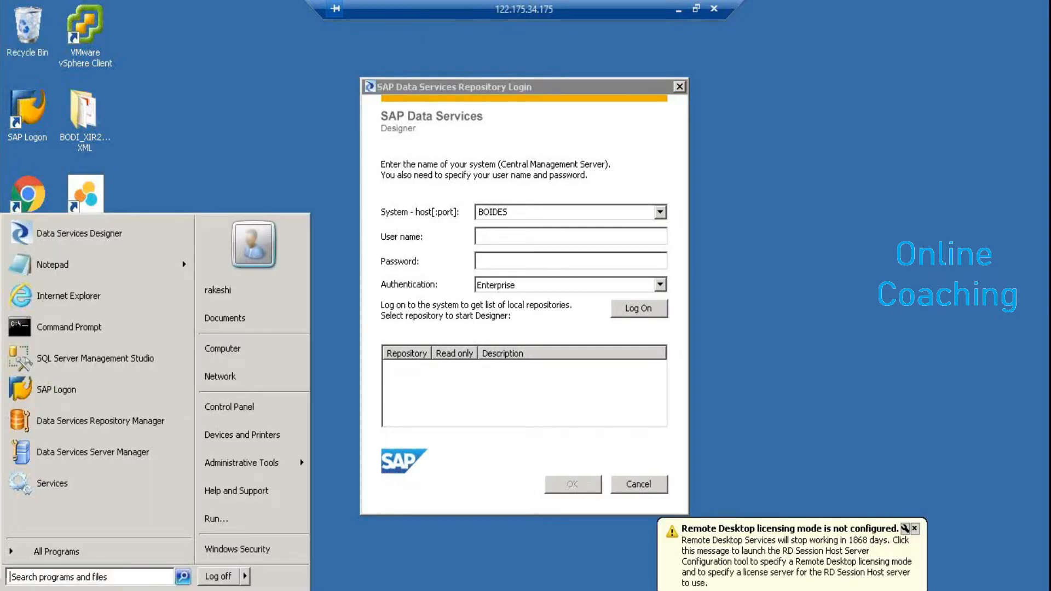
Open the Windows Services console via Control Panel and Administrative Tools
left_click(248, 406)
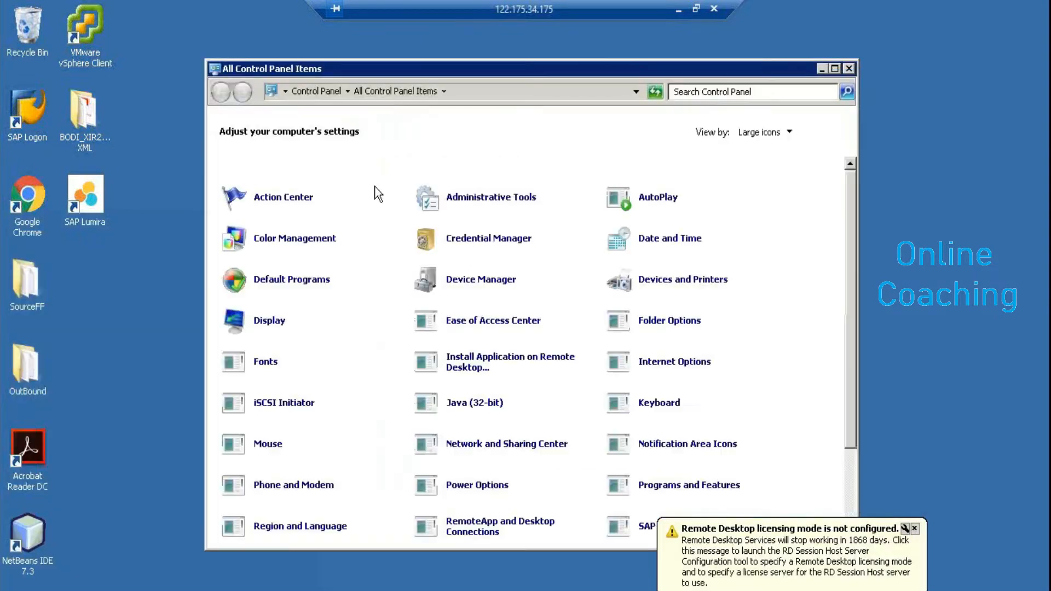
left_click(492, 199)
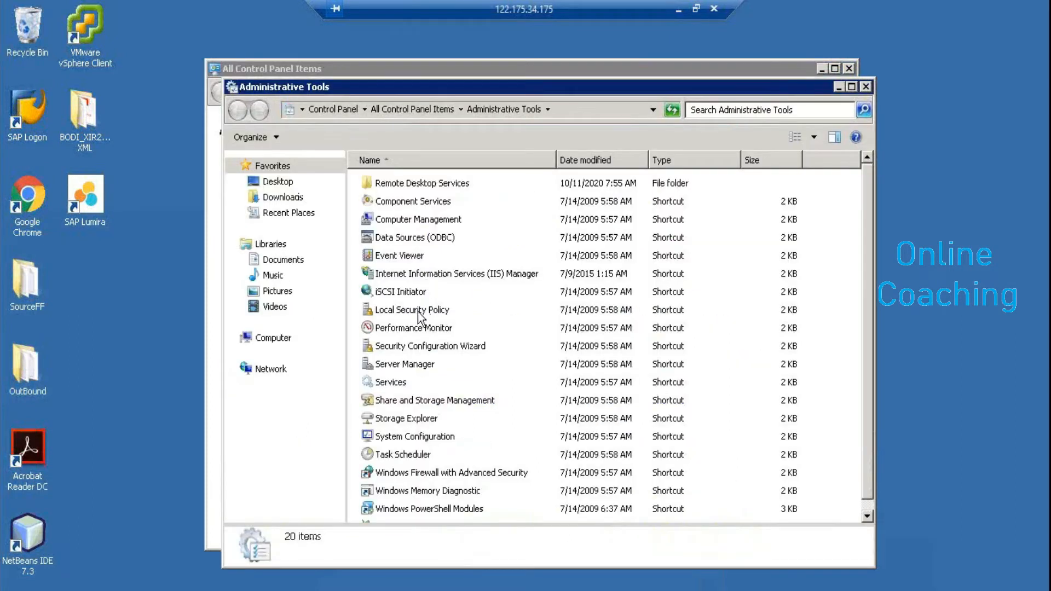
left_click(389, 383)
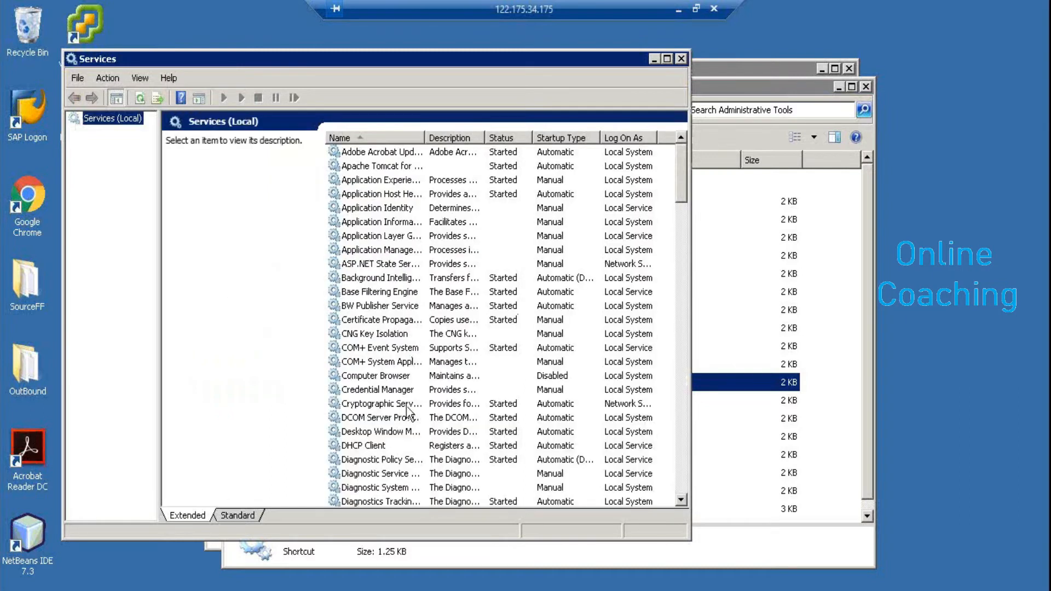
left_click(684, 464)
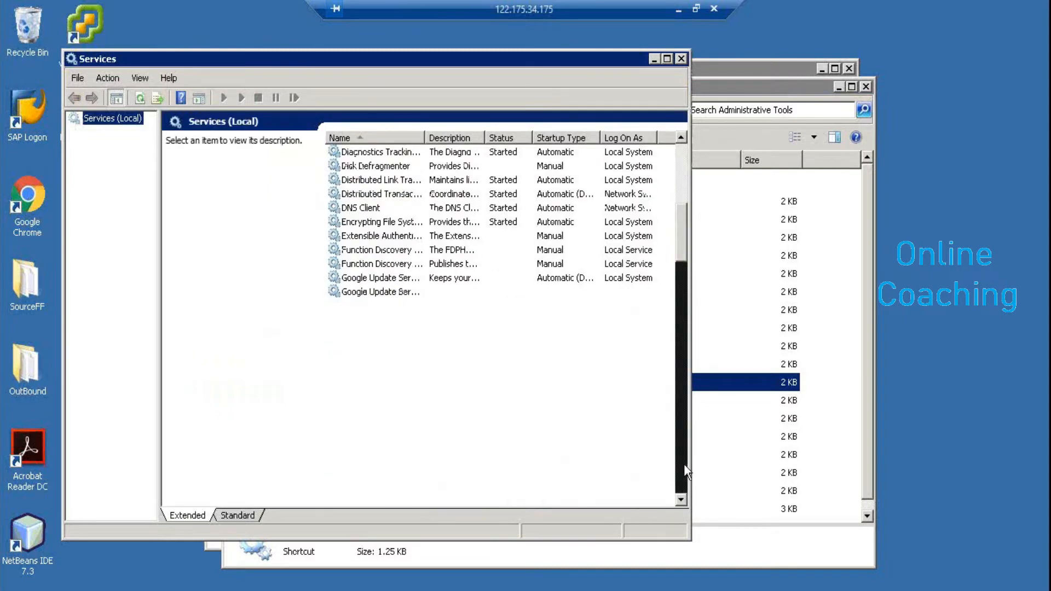
left_click(684, 464)
left_click(684, 464)
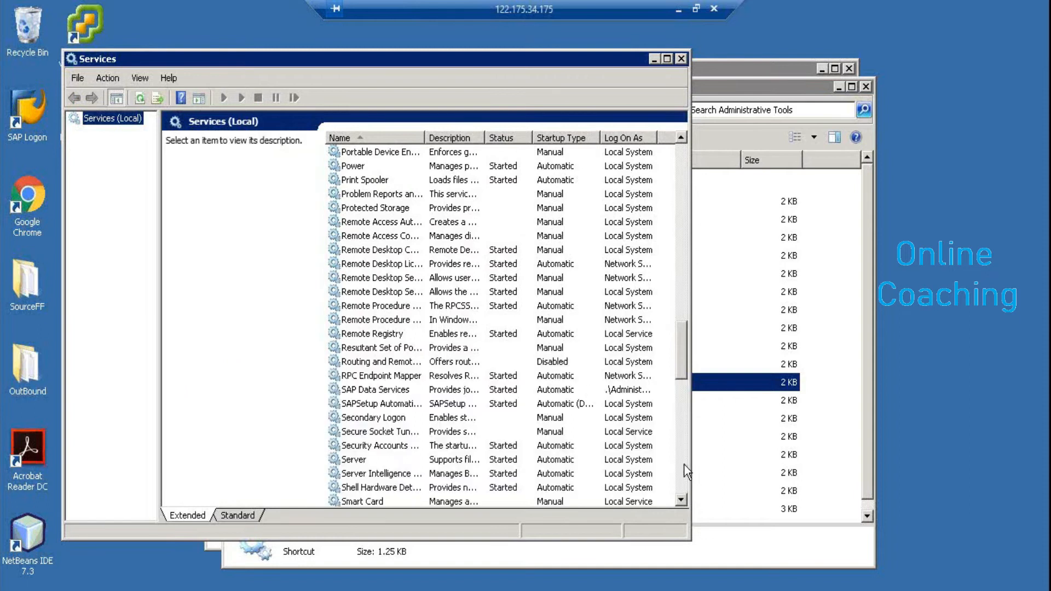
Restart the SAP Data Services service, then close the Services console
left_click(398, 389)
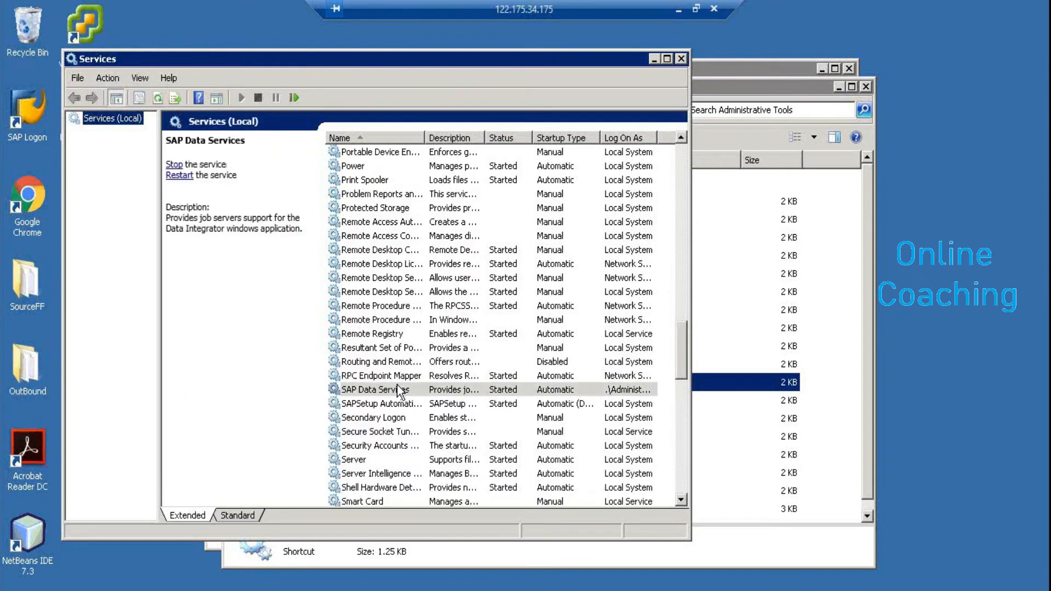
right_click(397, 386)
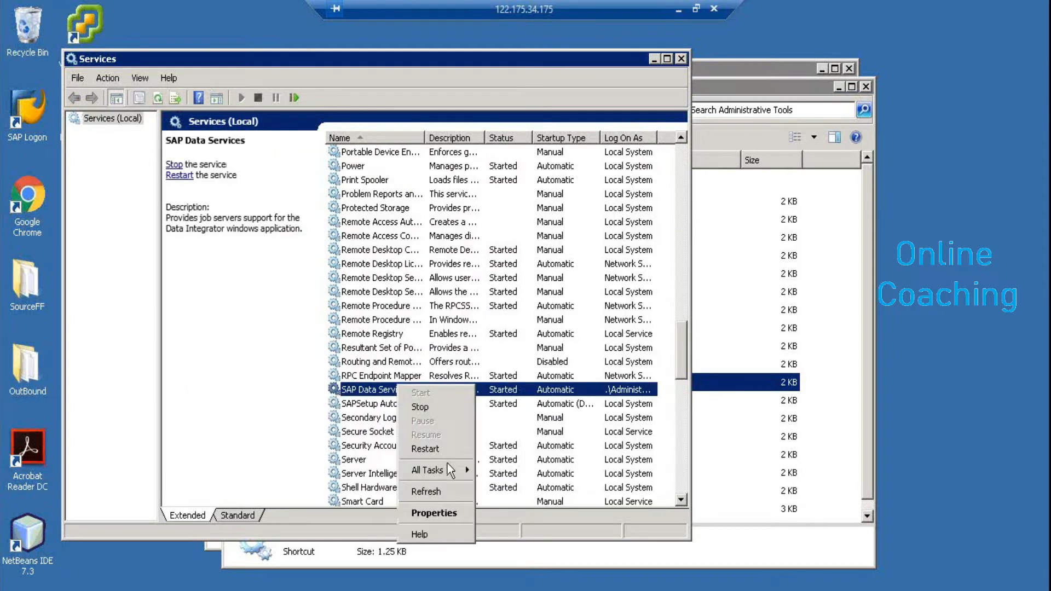
mouse_move(446, 468)
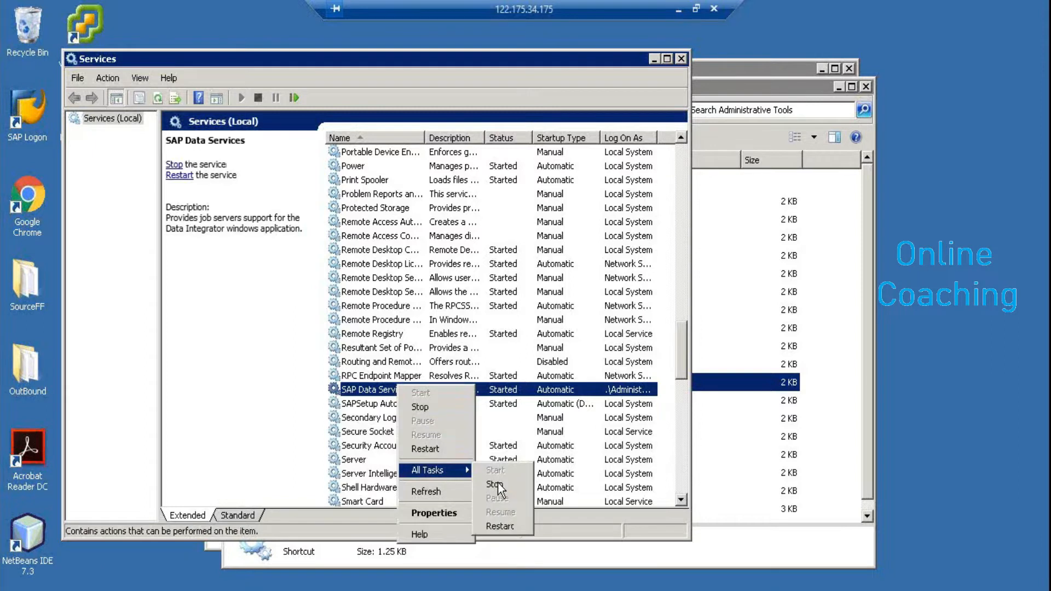
left_click(501, 526)
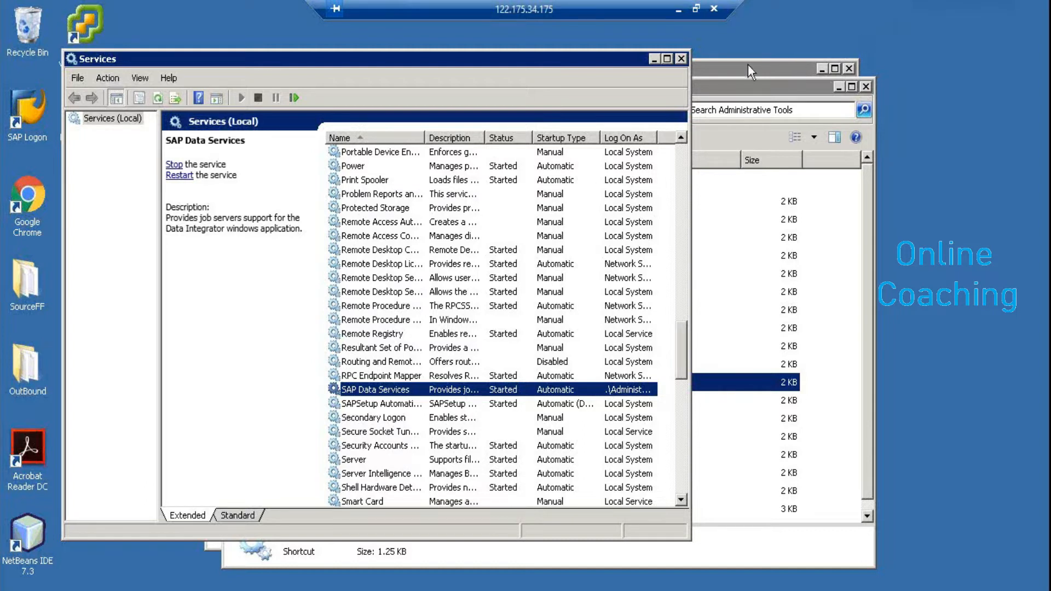
left_click(680, 59)
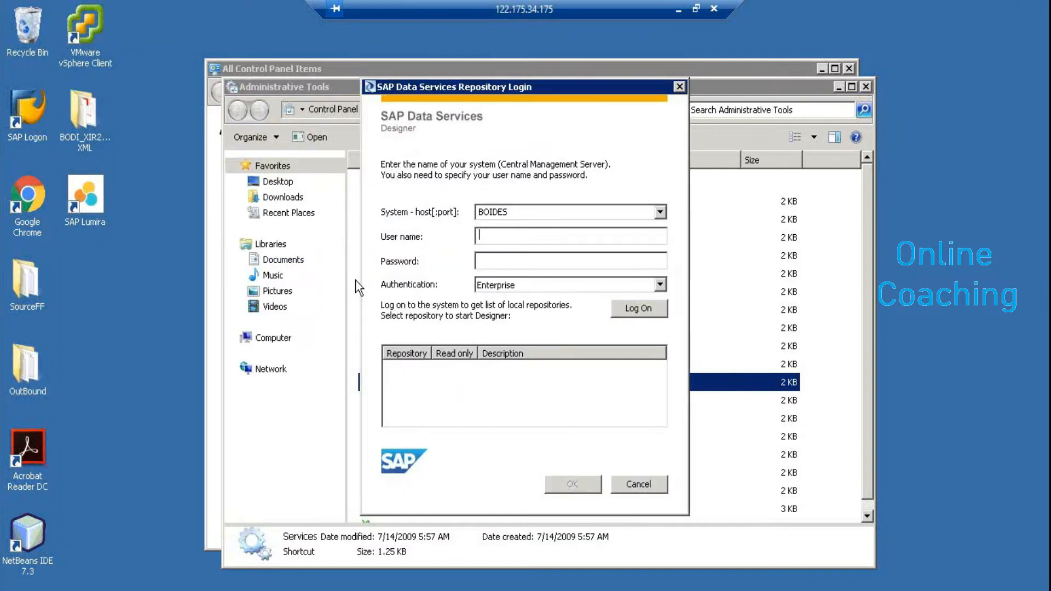
Relaunch Designer and log in with the repository user name and password
left_click(635, 485)
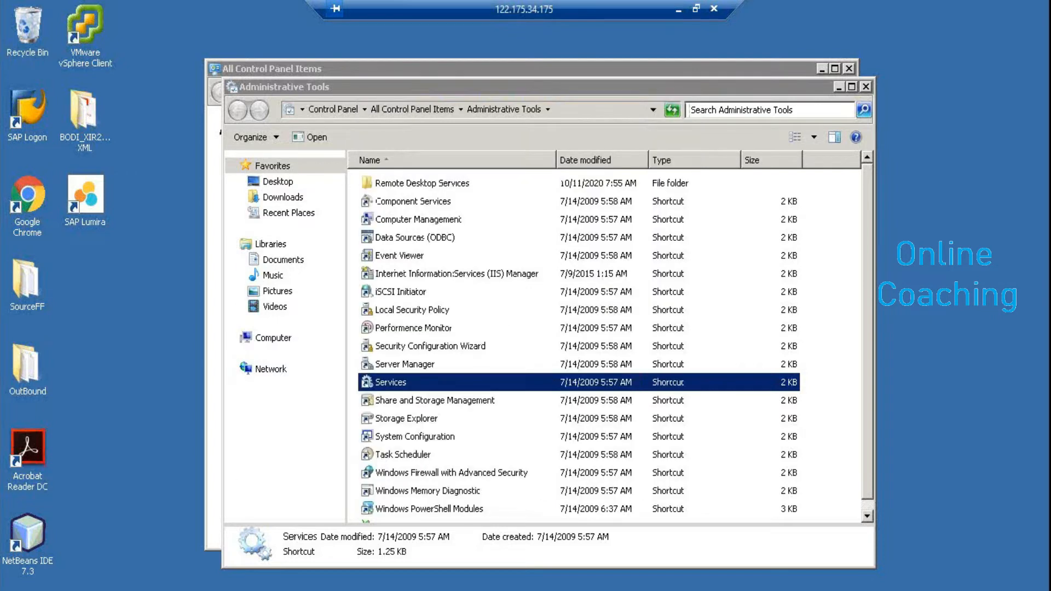
left_click(27, 587)
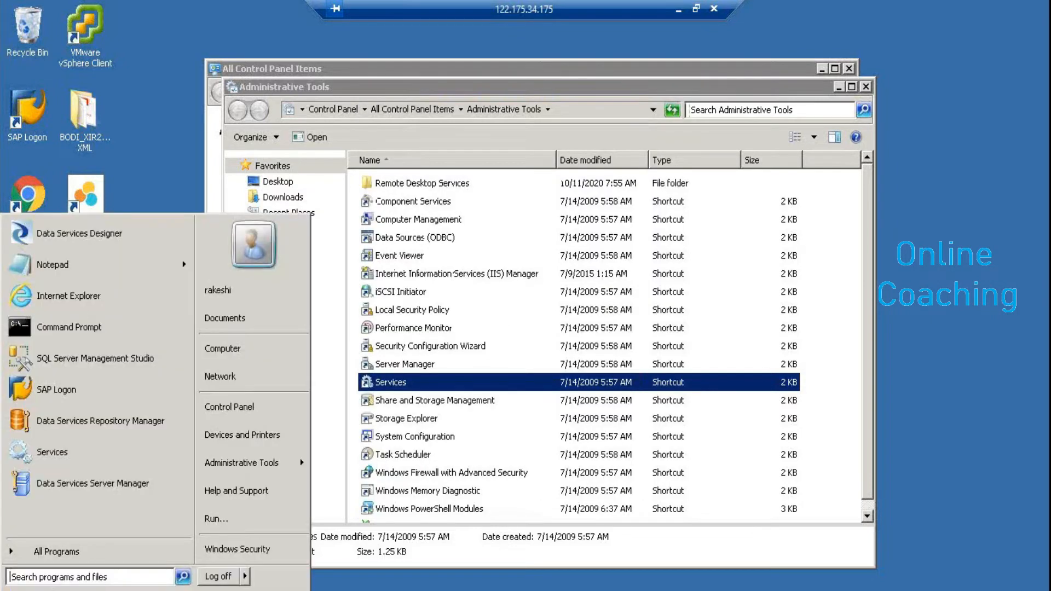
left_click(90, 231)
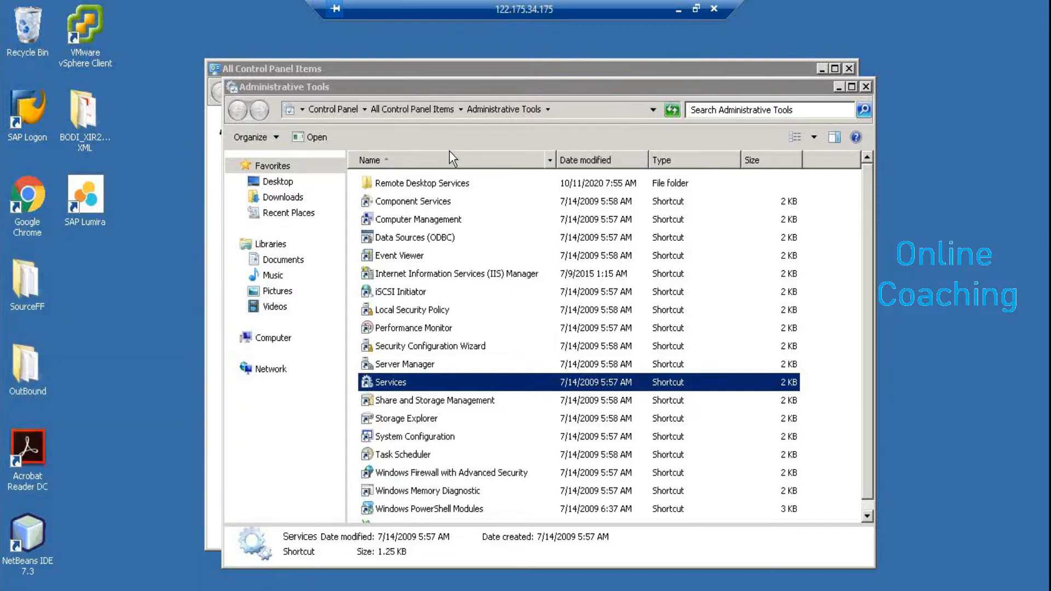
type("R")
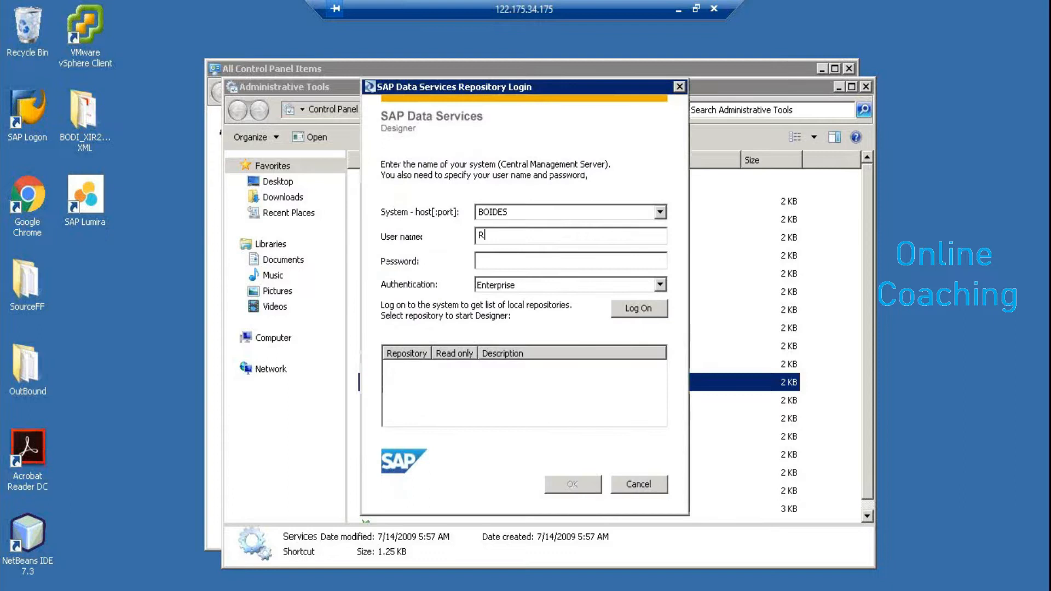
type("akesh")
key("Tab")
type("*********")
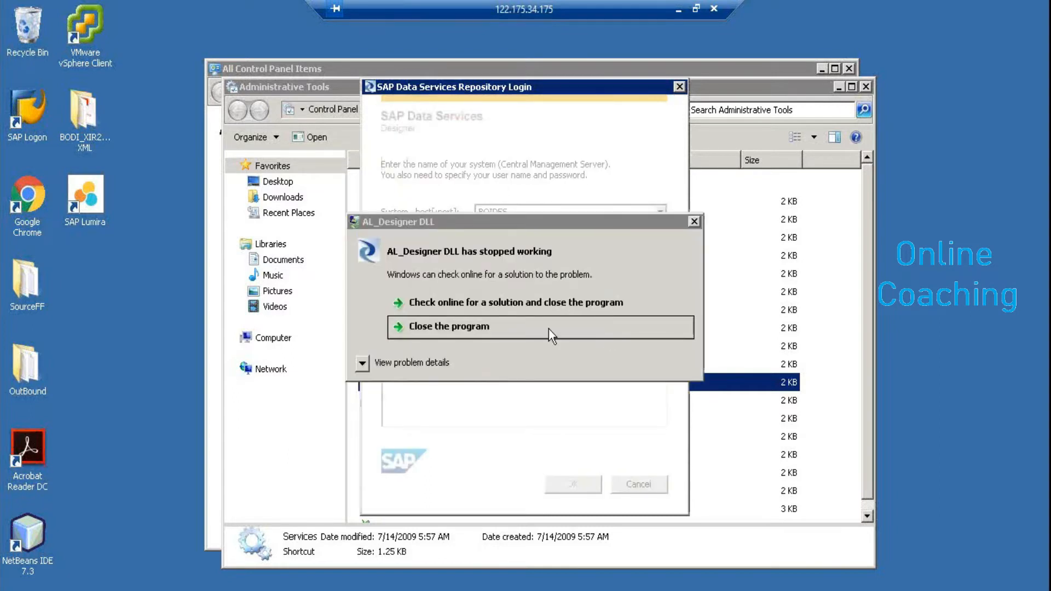
Check and close the AL_Designer APPCRASH dialog, then close Administrative Tools
left_click(364, 362)
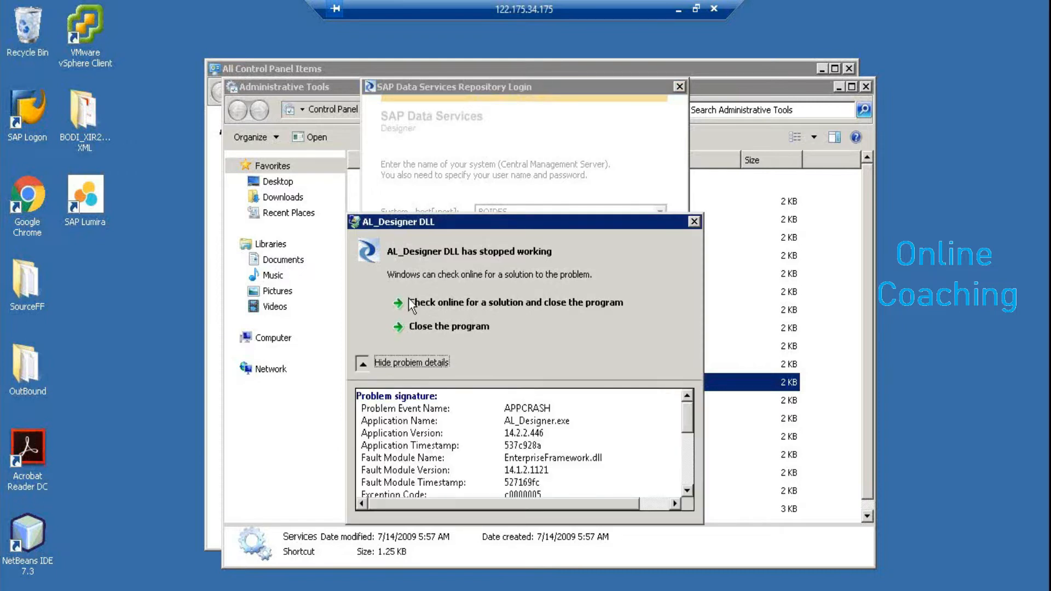
left_click(411, 362)
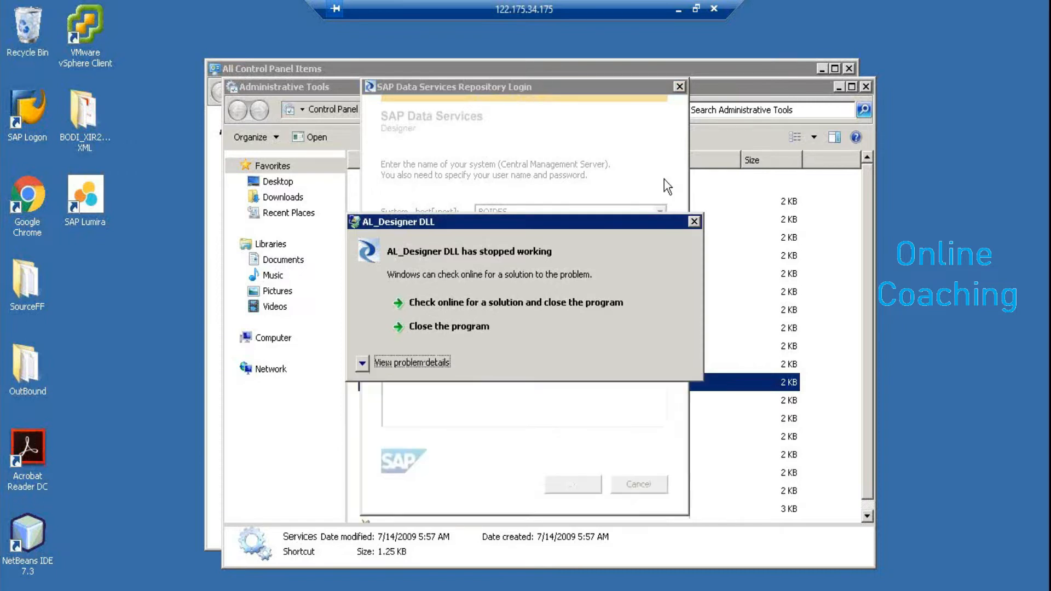
left_click(694, 223)
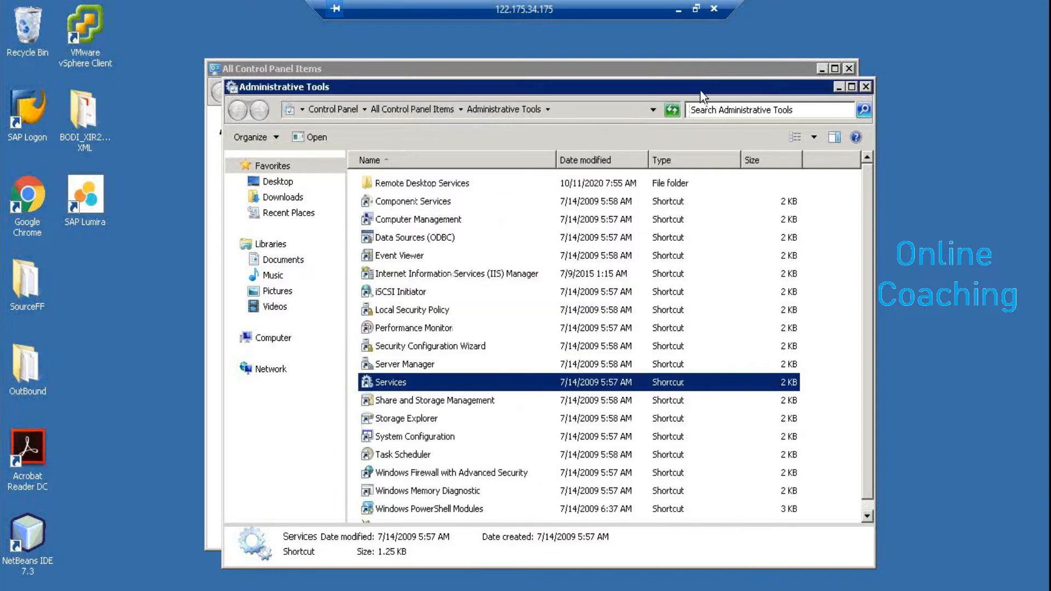
left_click(865, 87)
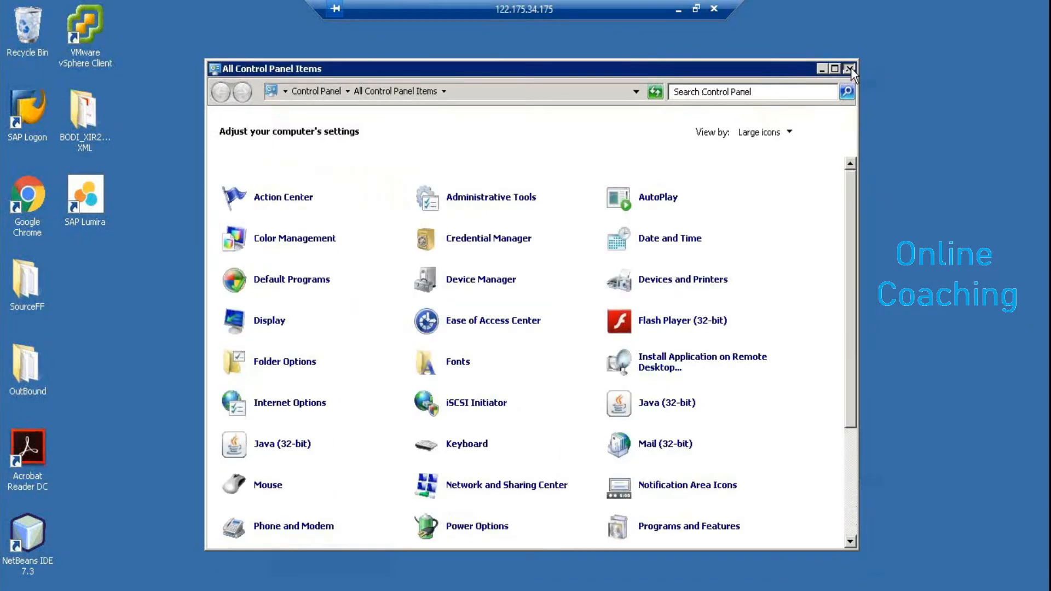
Close Control Panel and start Data Services Designer on the other remote desktop
left_click(849, 68)
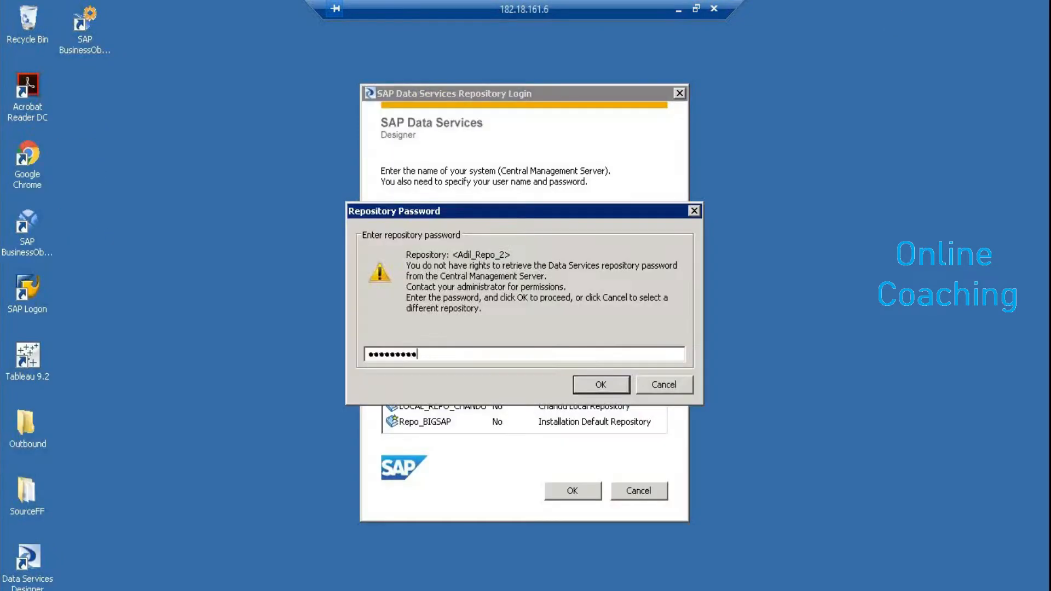
key("Return")
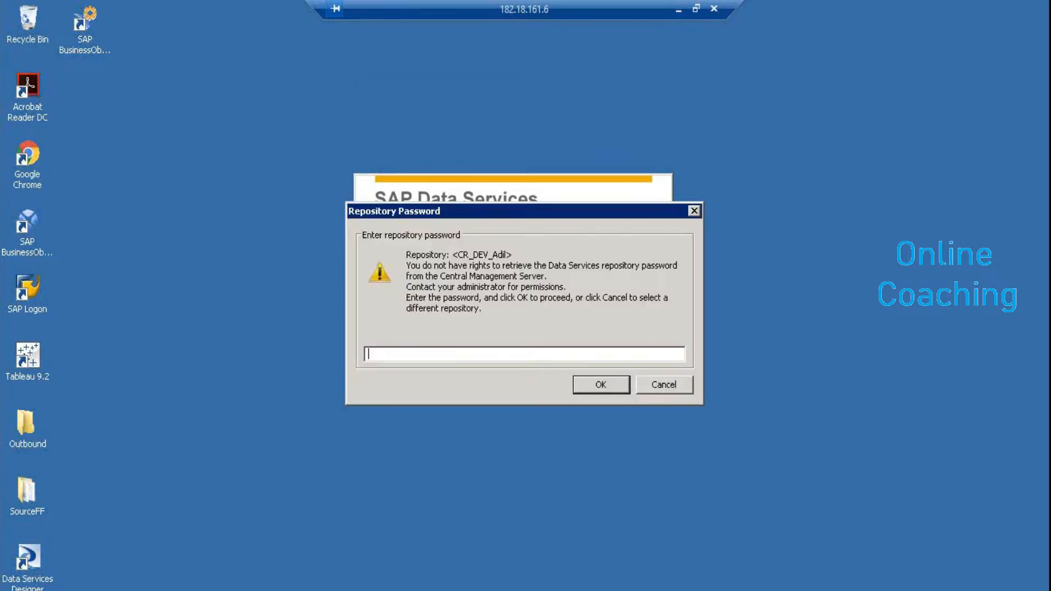
Submit the repository password and dismiss the ODBC login error to open repository Adil_Repo_2
type("••••••••••")
key("Return")
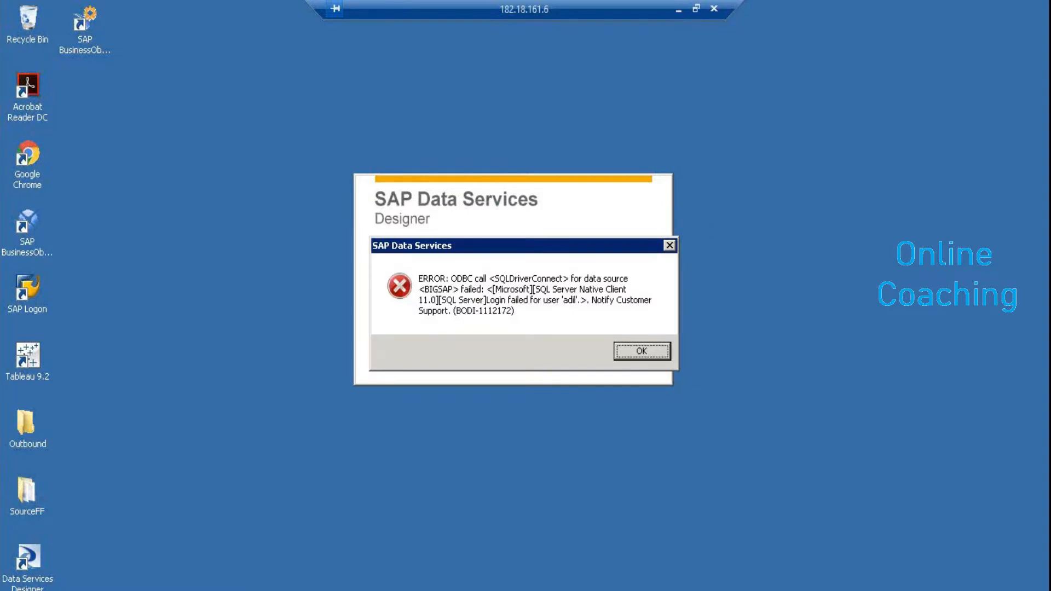
key("Return")
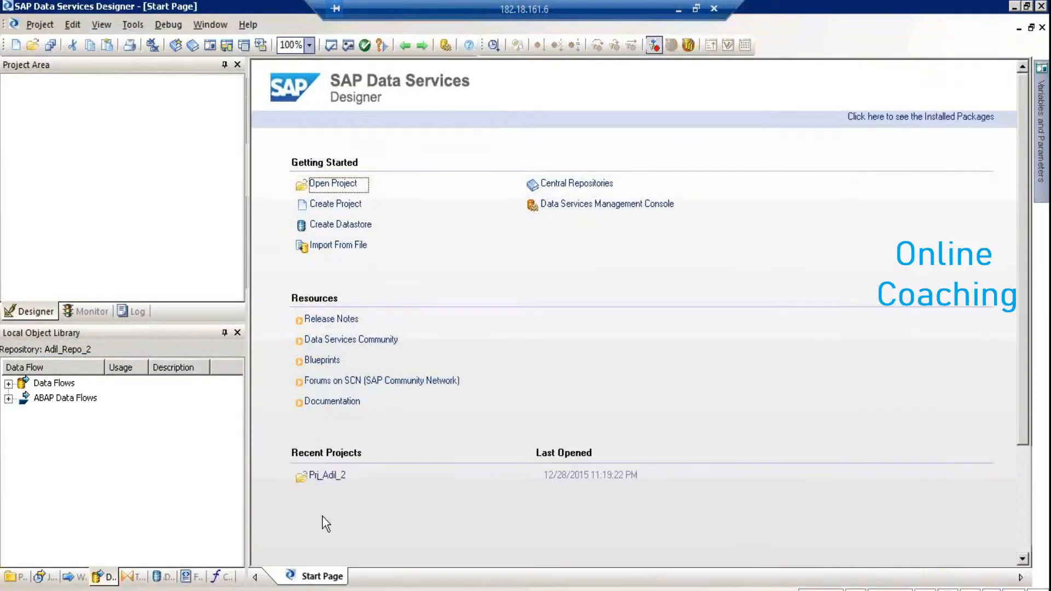
Open a search on the DS_SAP_SRC1 datastore from the Datastores library
left_click(166, 577)
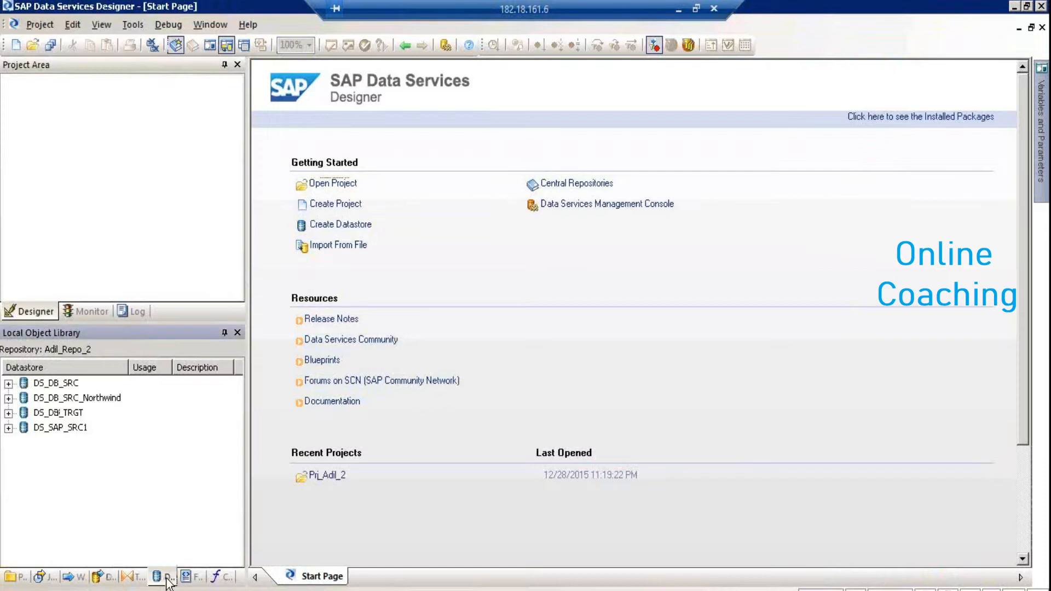
double_click(24, 429)
left_click(36, 431)
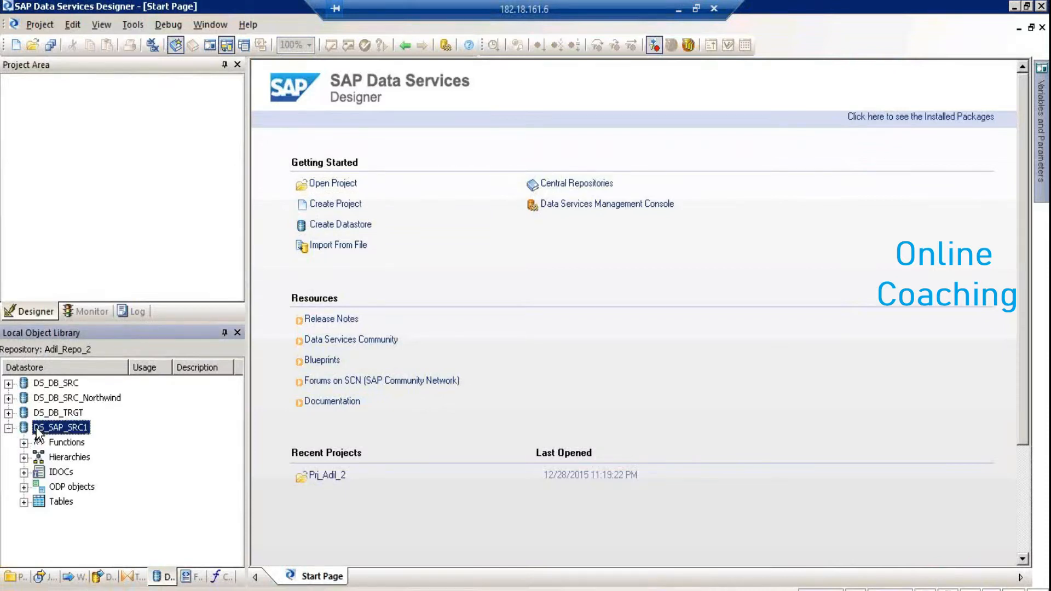
right_click(37, 433)
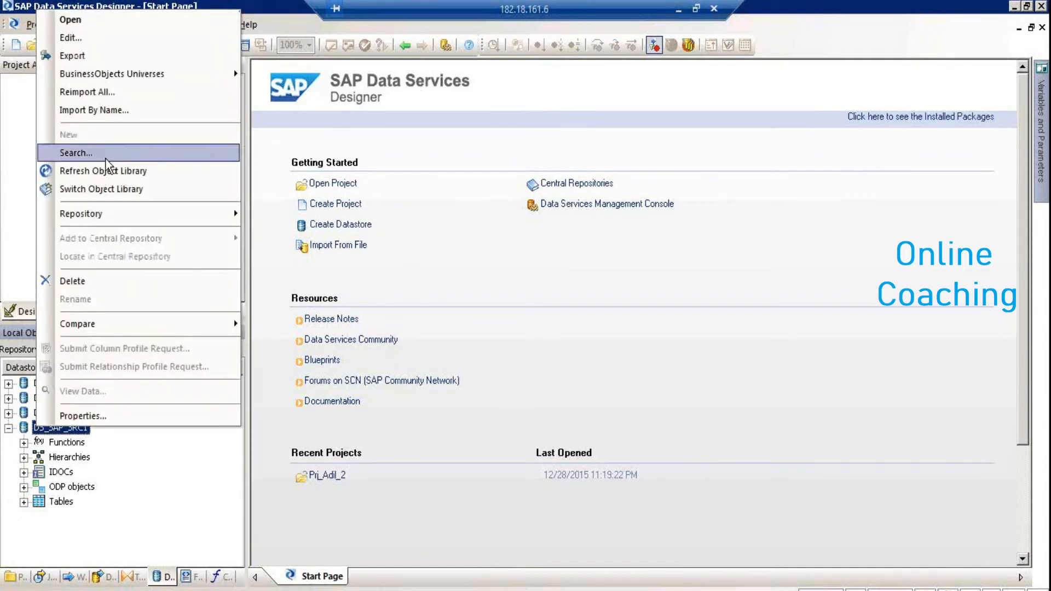
left_click(105, 159)
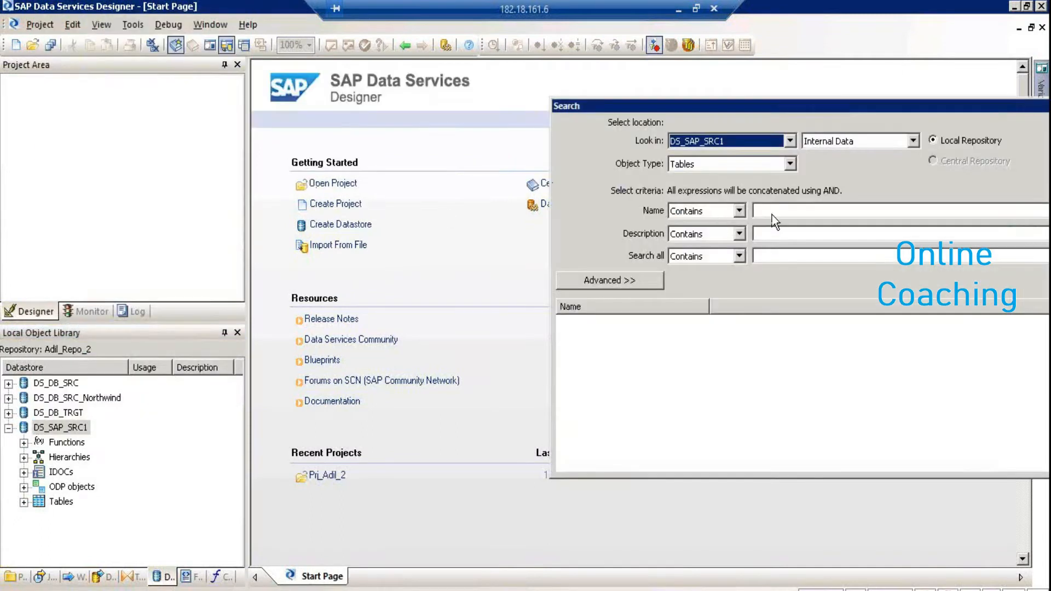
Search DS_SAP_SRC1's external data for table names containing T006
left_click(836, 142)
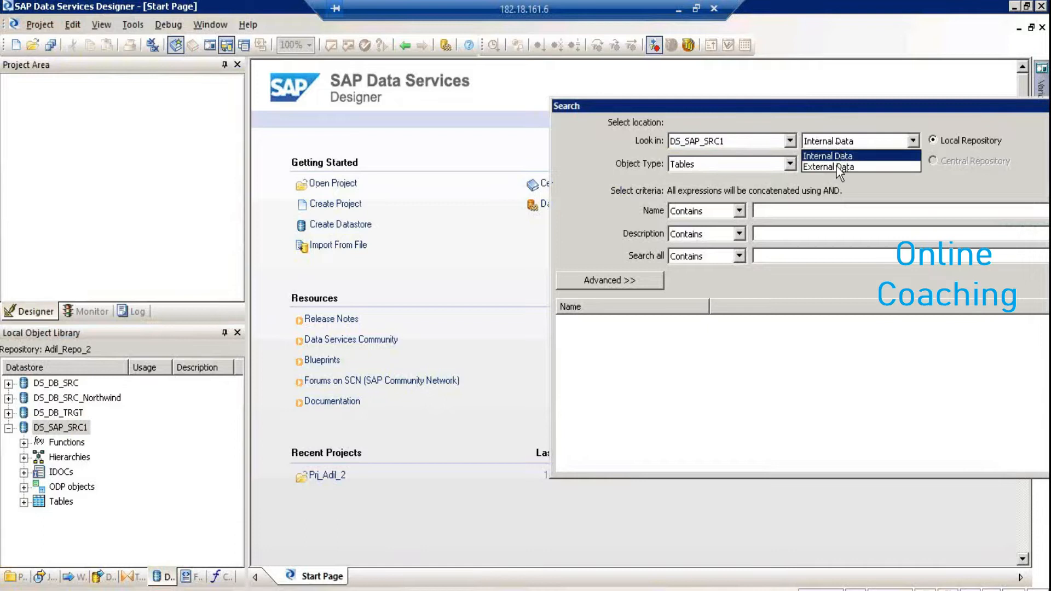
left_click(839, 167)
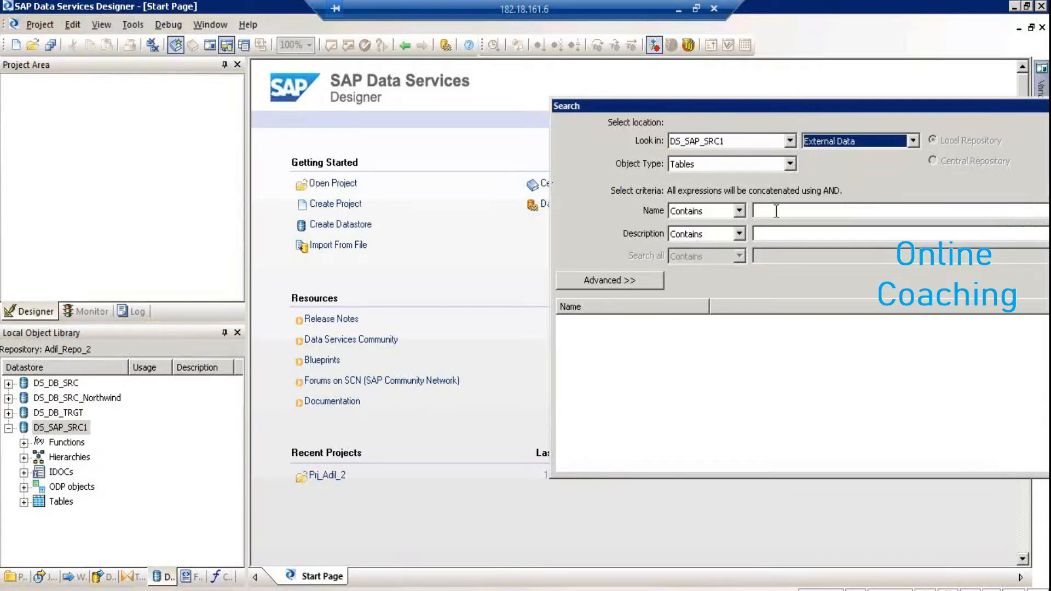
left_click(777, 211)
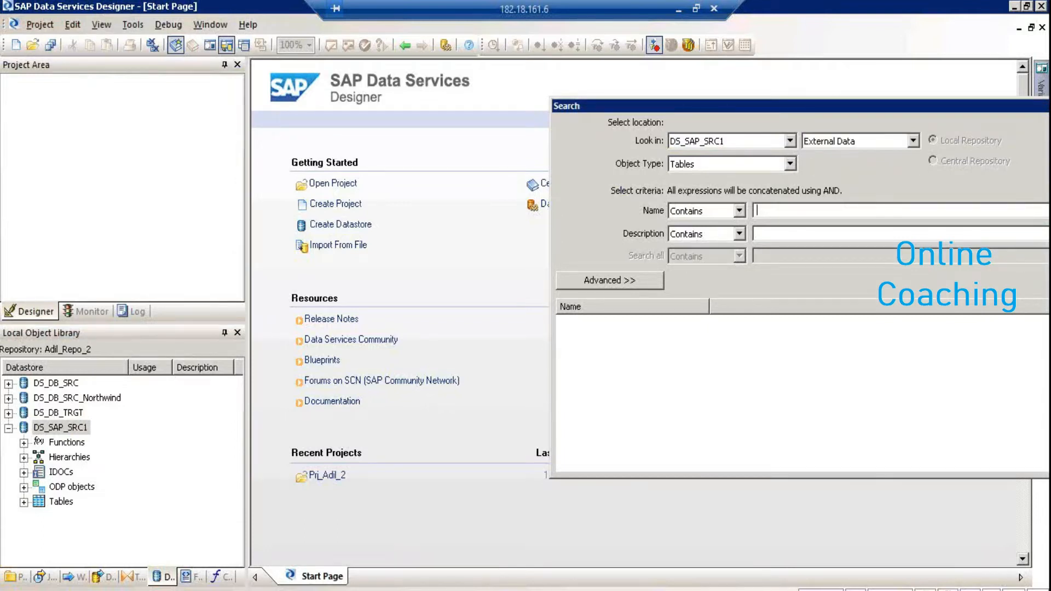
type("T006")
left_click(911, 125)
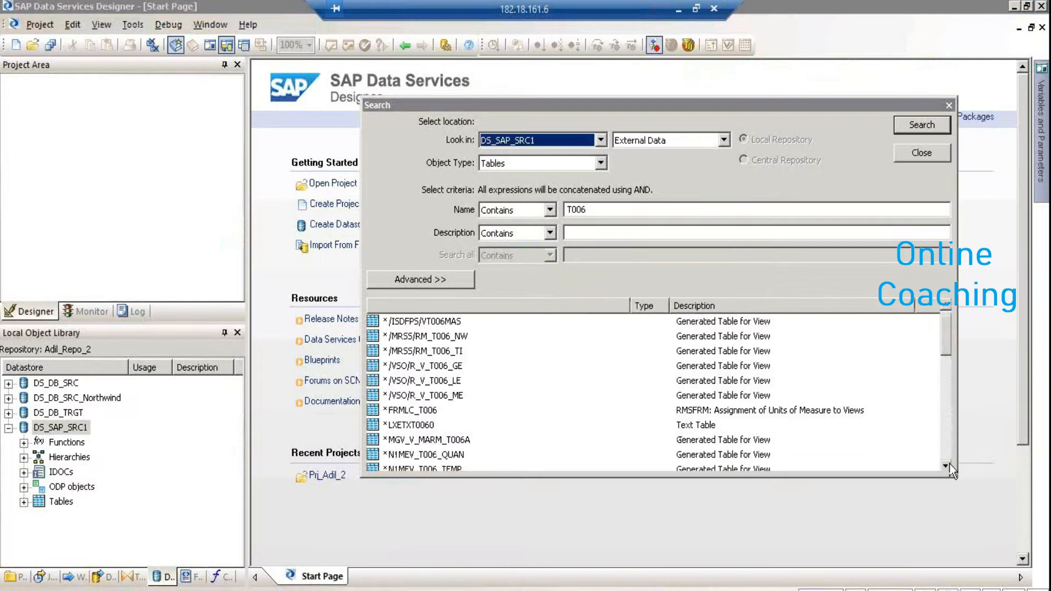
Import the T006 Units of Measurement table from the search results, retrying the import once
scroll(945, 466, "down", 7)
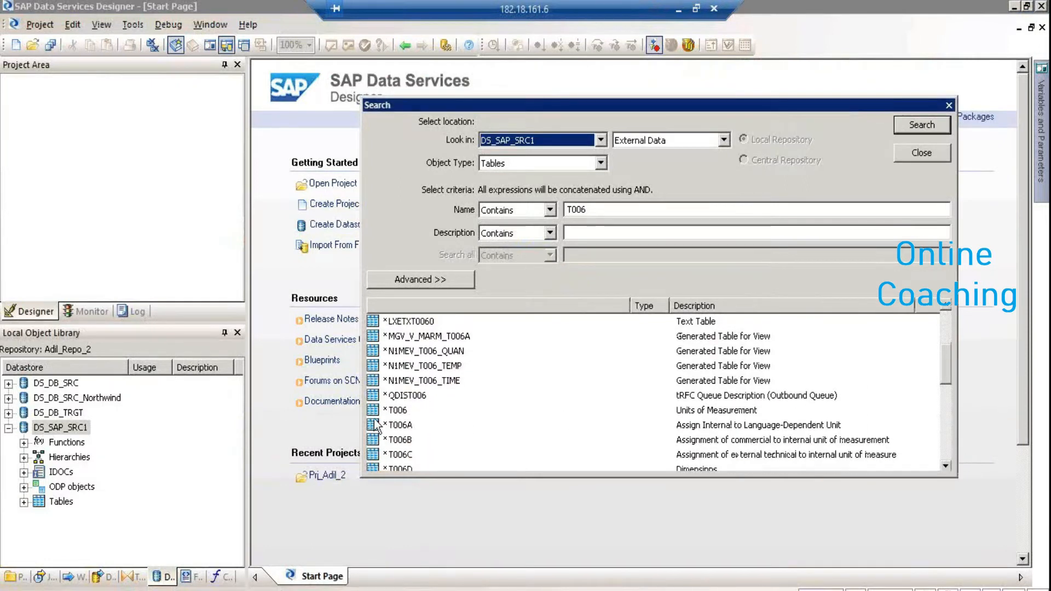
left_click(396, 411)
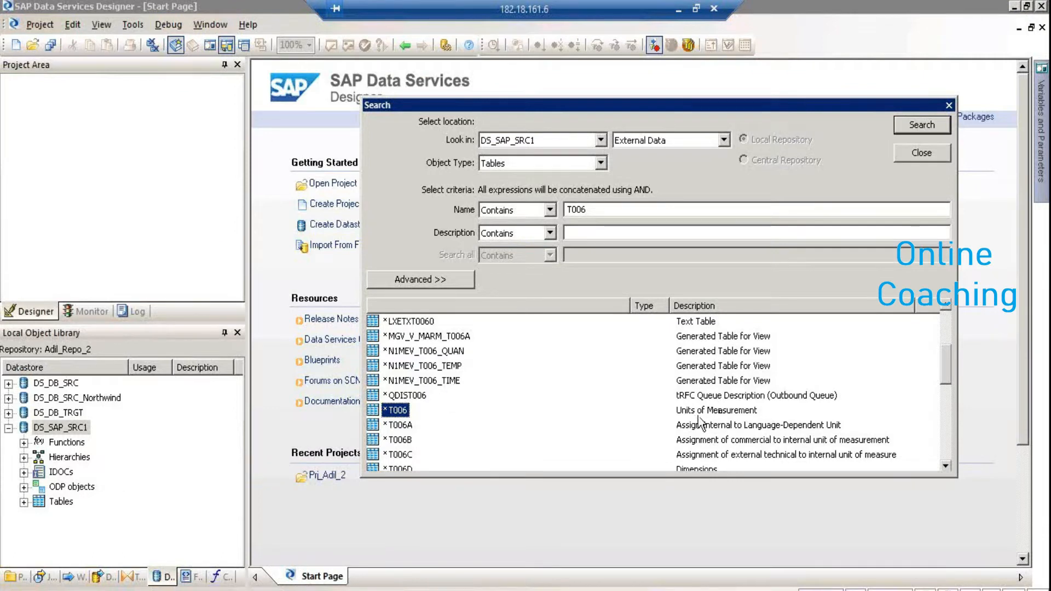
right_click(391, 412)
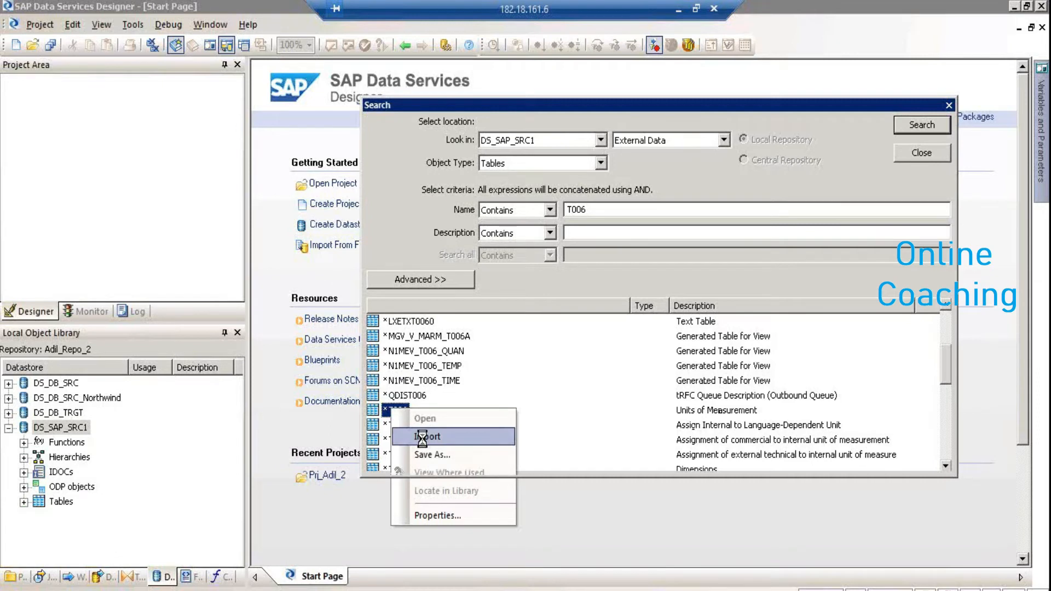
left_click(422, 436)
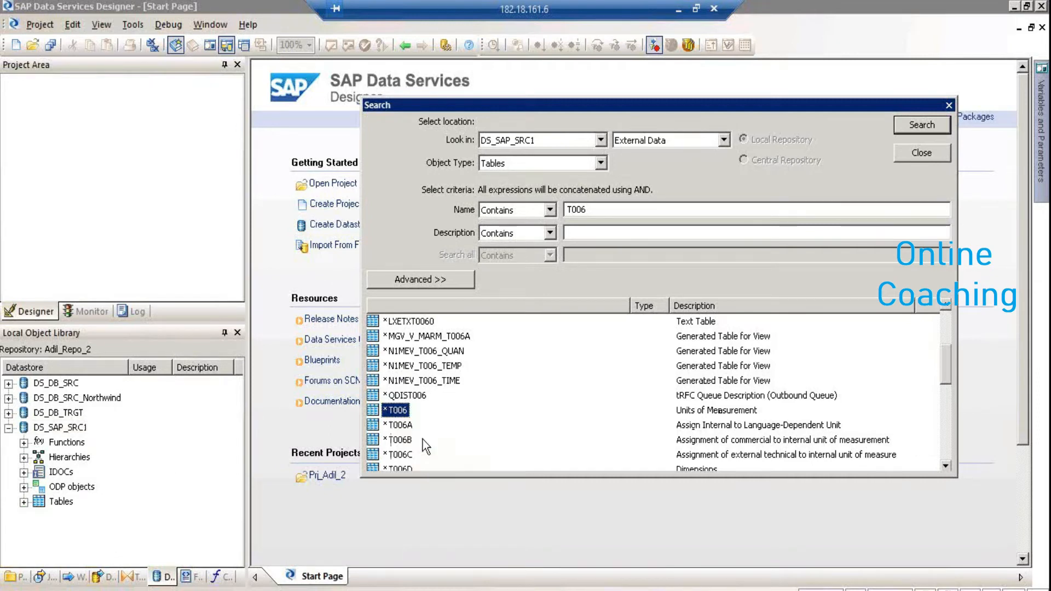
left_click(23, 503)
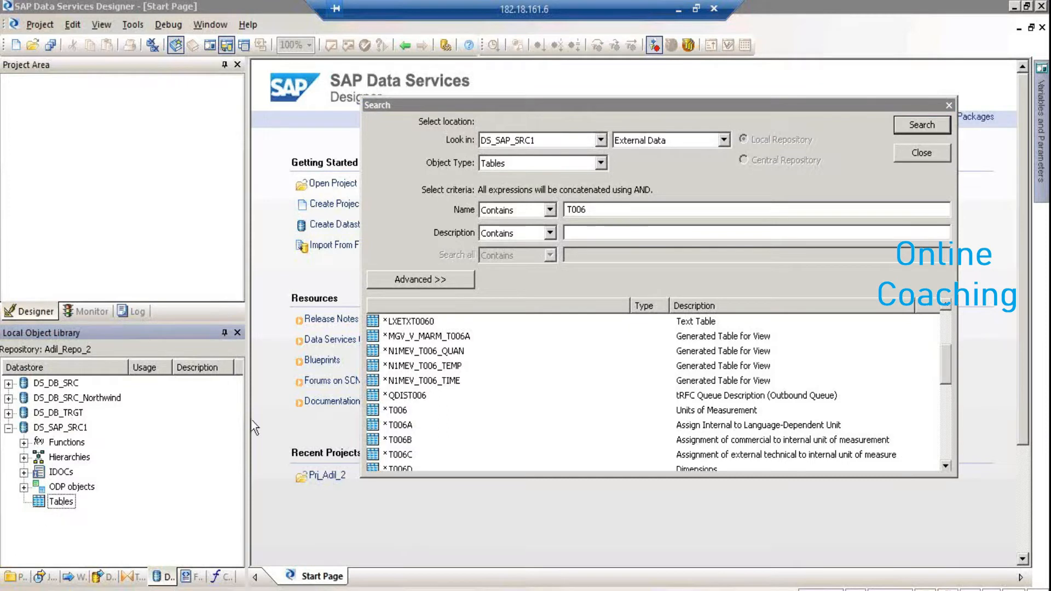
right_click(398, 412)
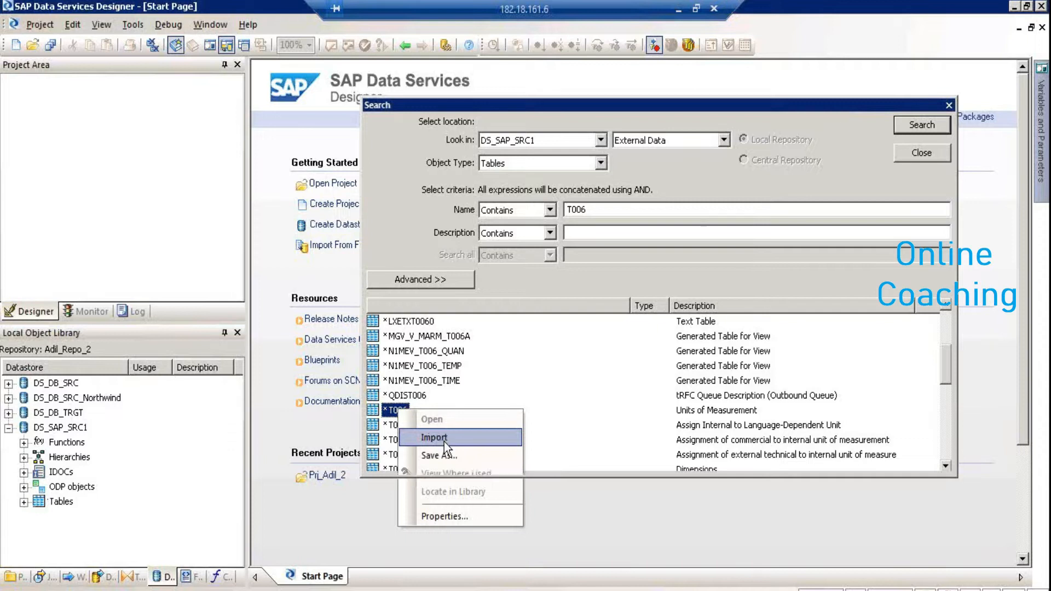
left_click(434, 437)
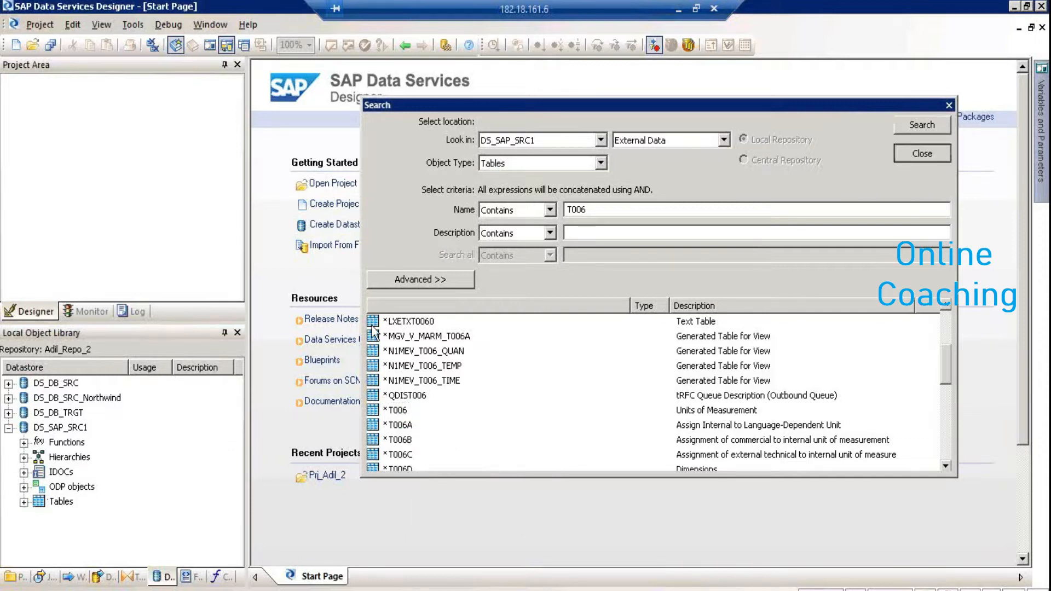
Close the search and refresh the object library, re-expanding DS_SAP_SRC1
key("Escape")
left_click(100, 26)
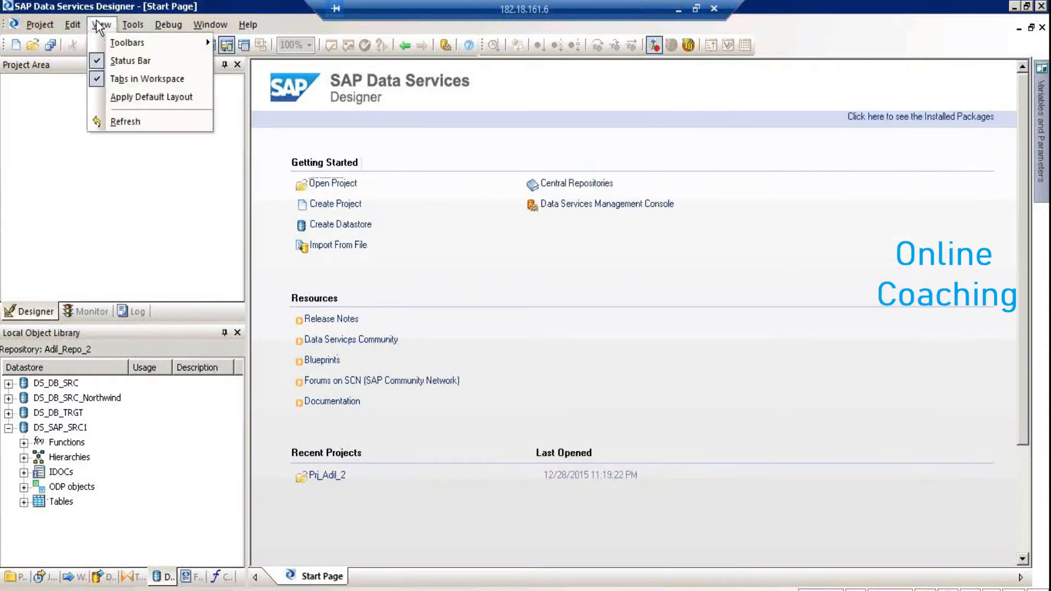
left_click(121, 121)
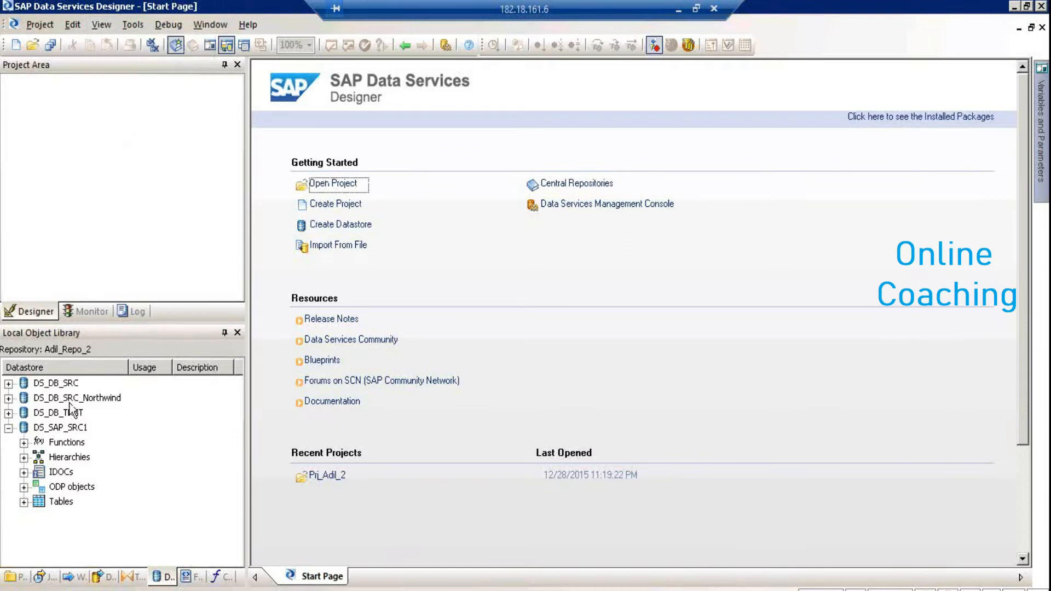
left_click(8, 428)
left_click(8, 428)
Import table T001 by name into Tables, then expand Tables to show T006
left_click(24, 501)
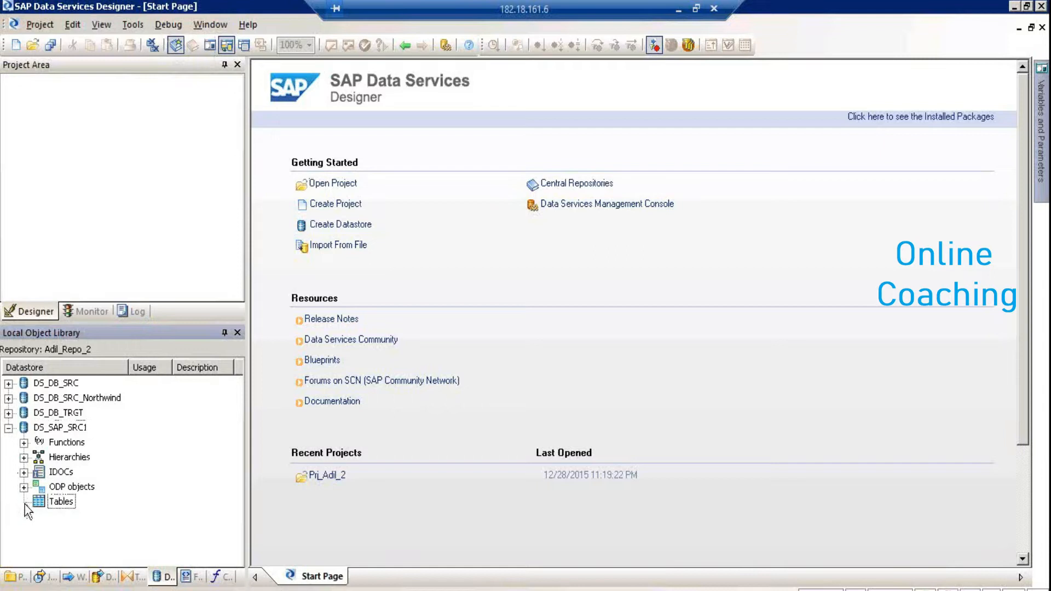
left_click(46, 506)
right_click(48, 509)
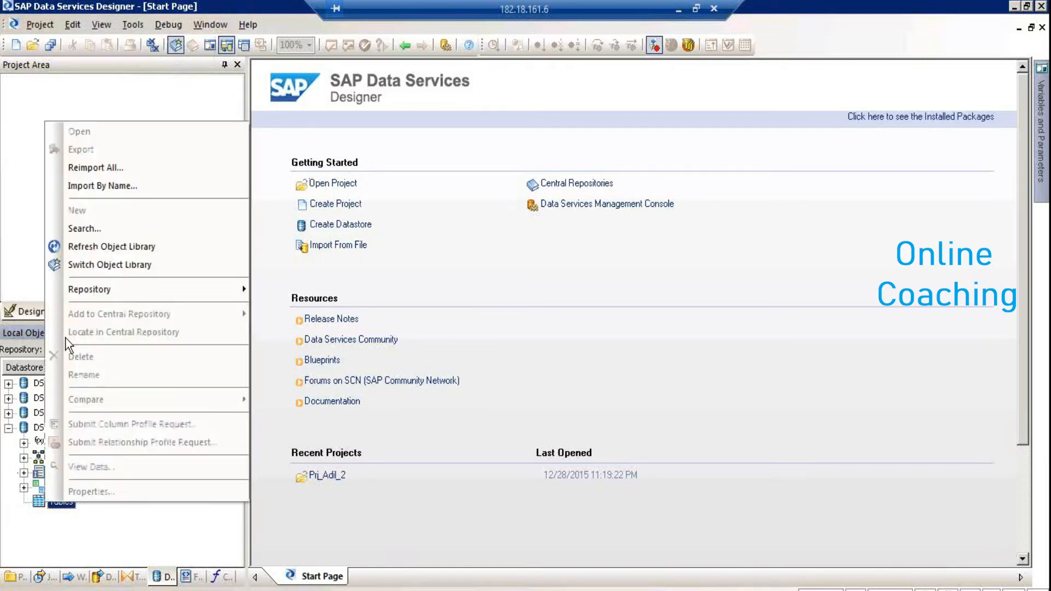
left_click(107, 190)
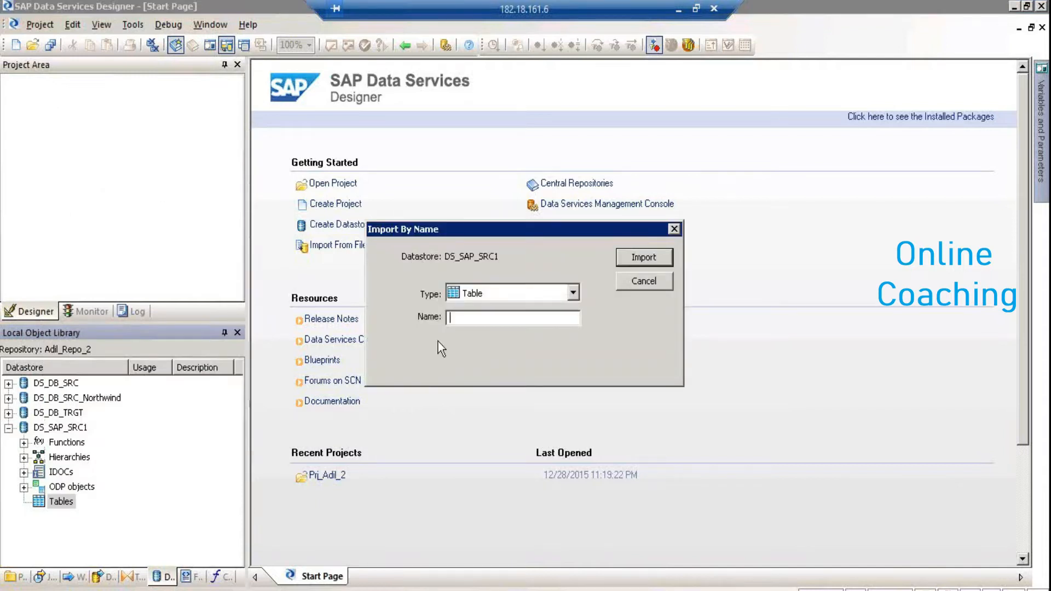
type("T001")
key("Return")
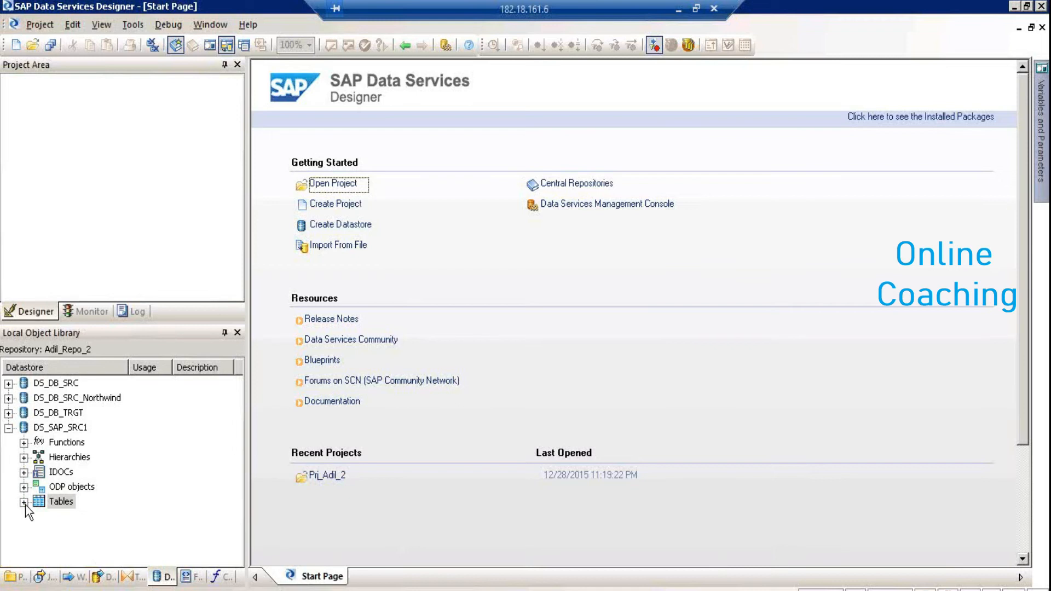
left_click(24, 502)
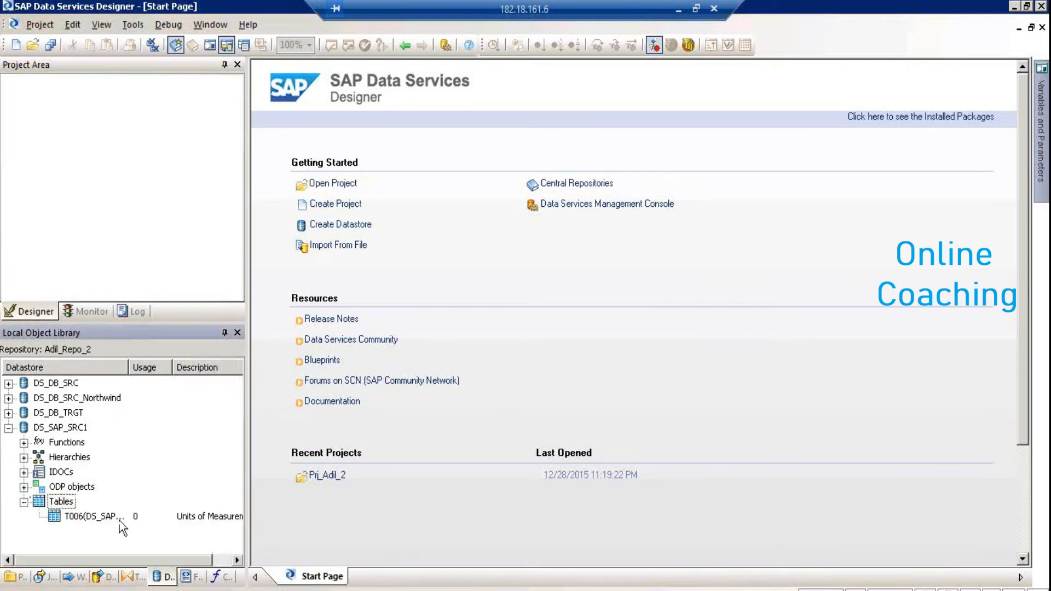
right_click(69, 500)
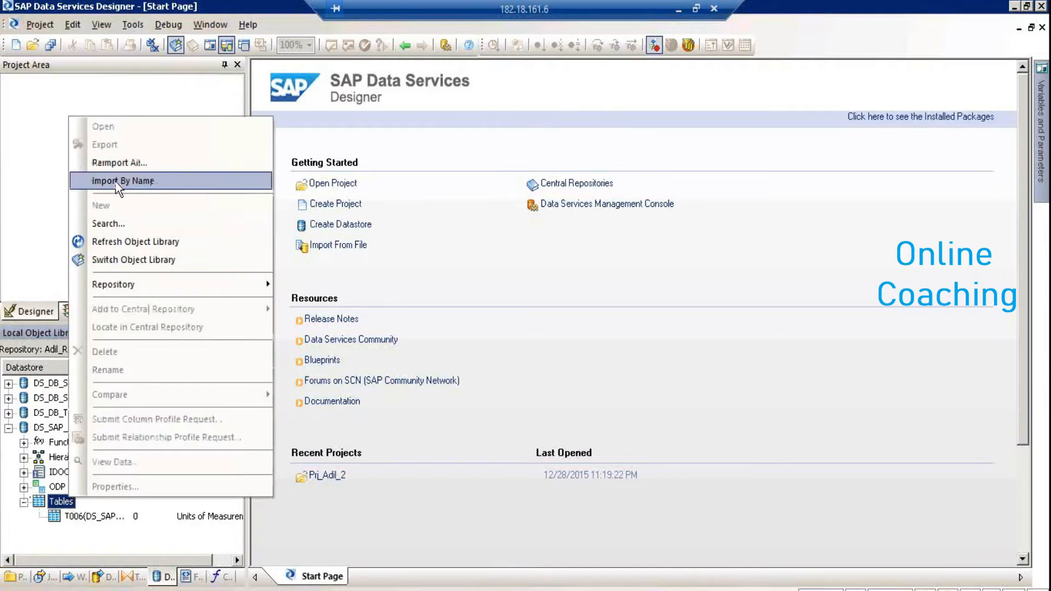
left_click(122, 225)
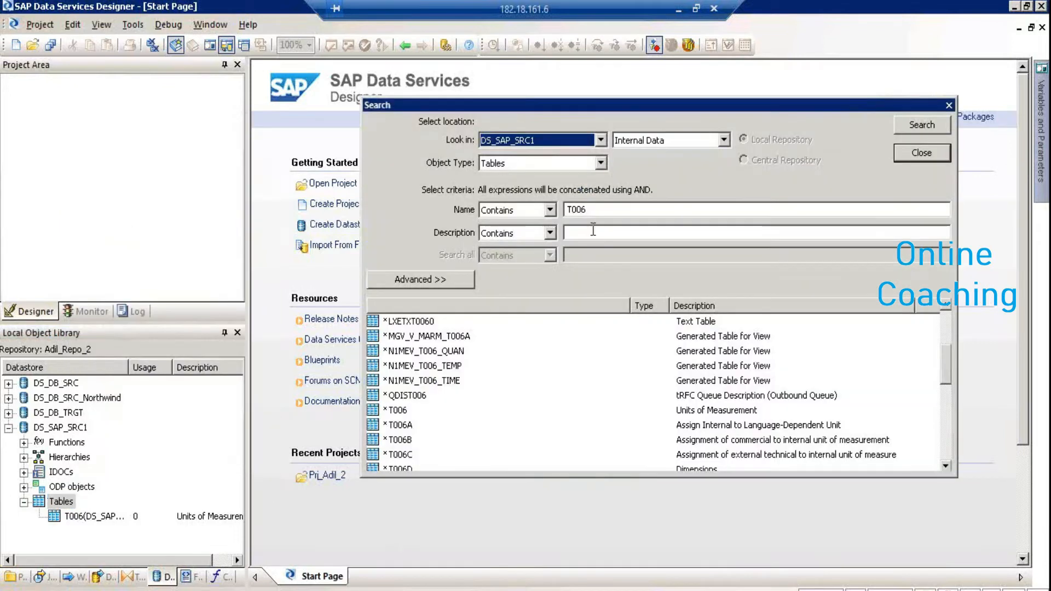
left_click_drag(598, 211, 497, 196)
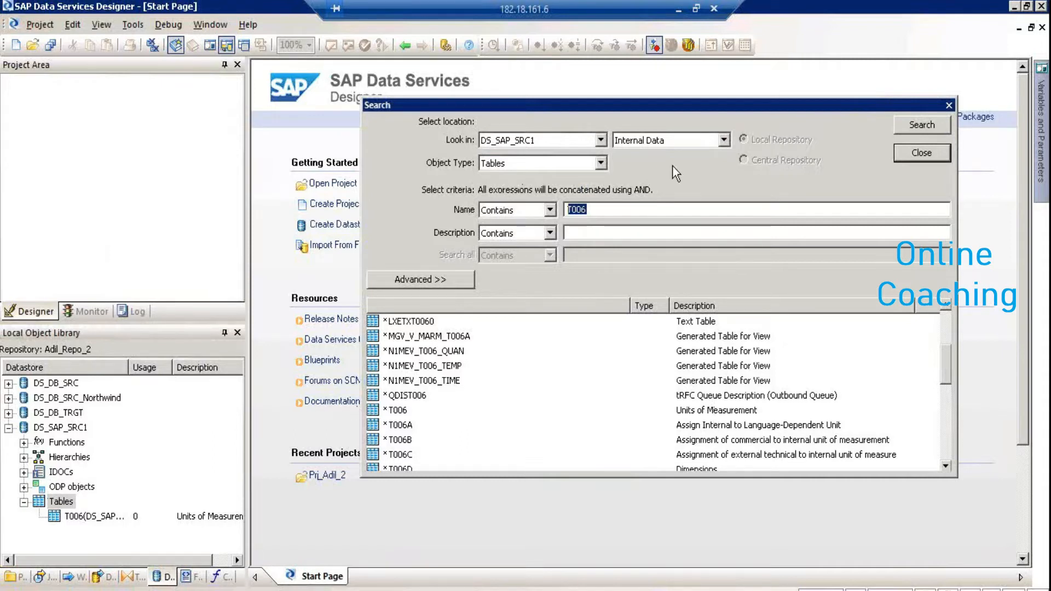
left_click(914, 156)
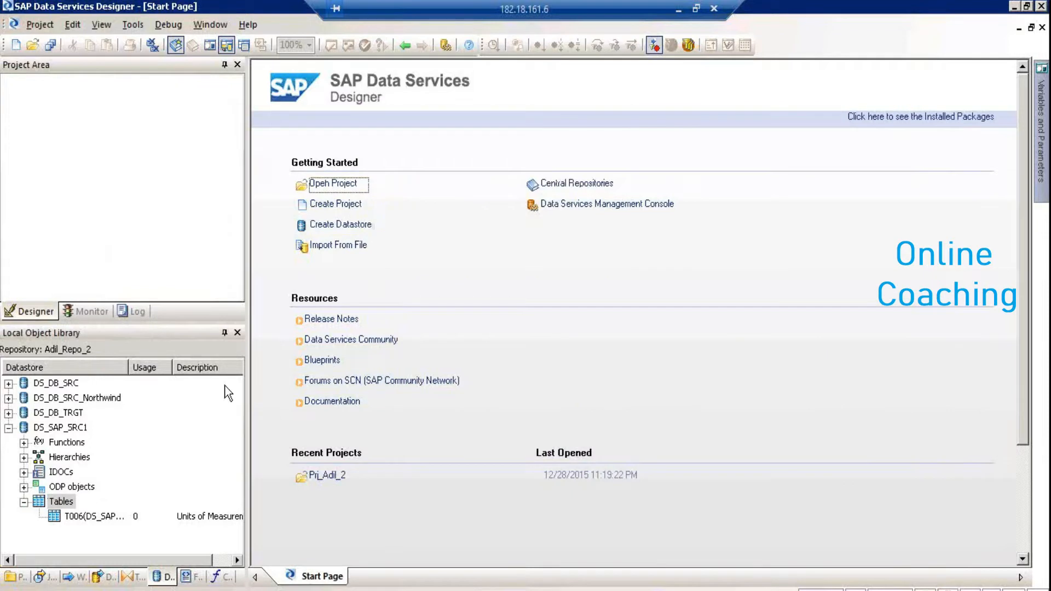
left_click(54, 517)
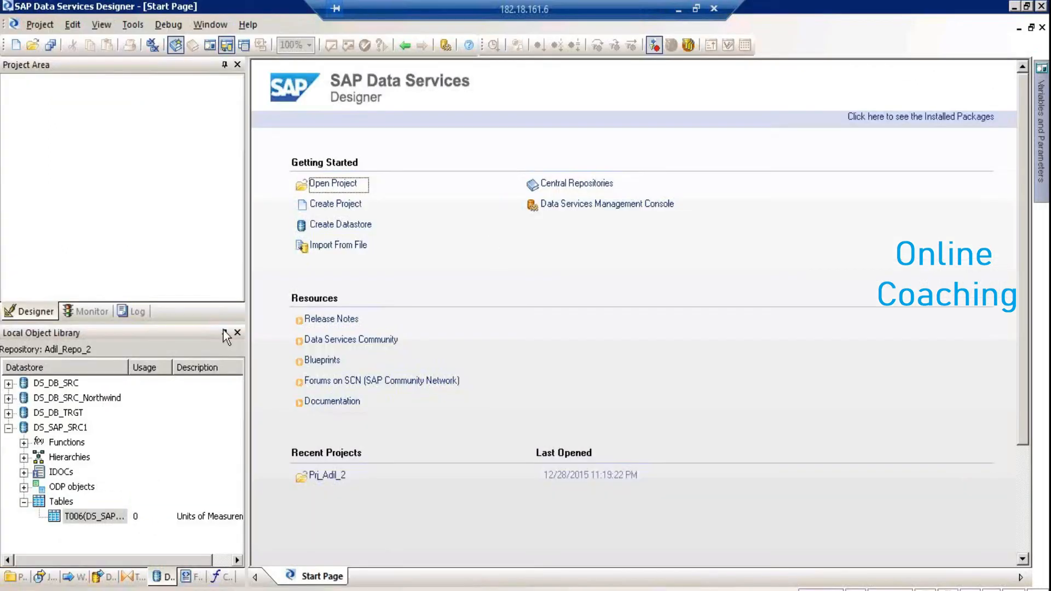
left_click(11, 579)
Open Prj_Adil_2 in the project area, validate Job_QT, and close the warnings
left_click_drag(52, 383, 108, 100)
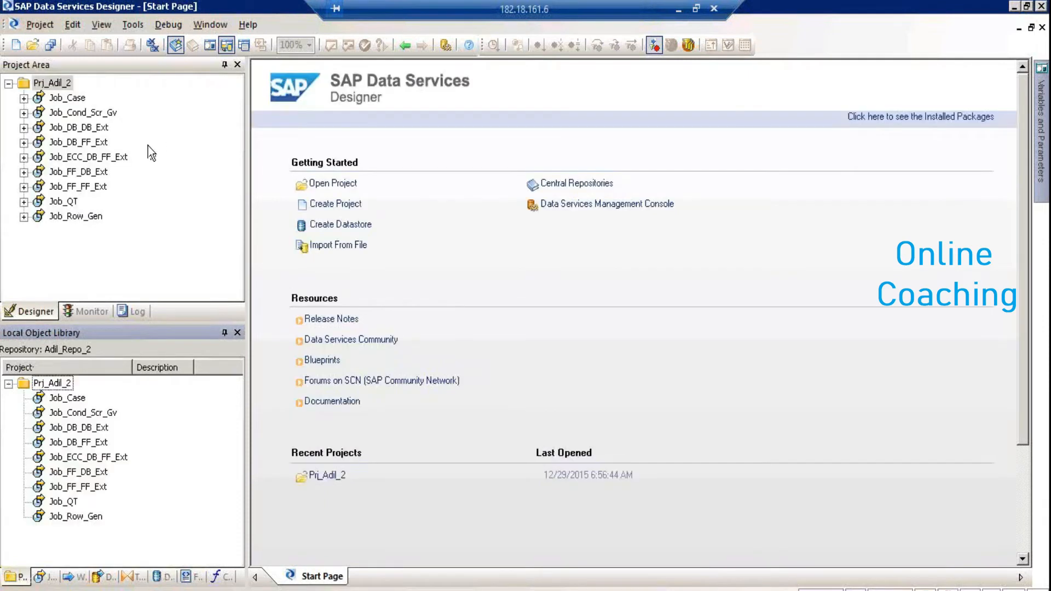
double_click(60, 201)
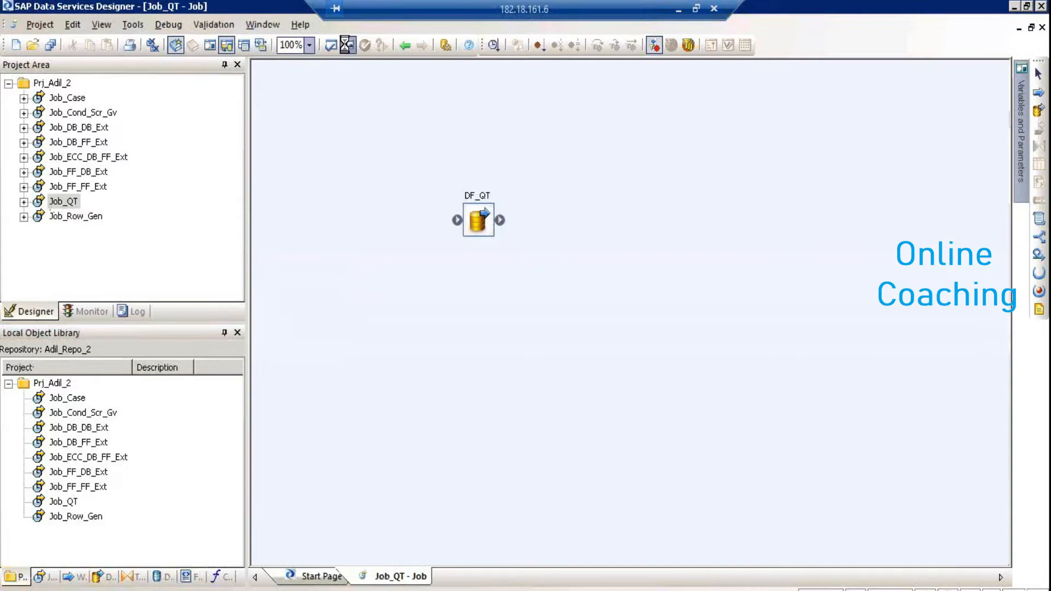
left_click(345, 43)
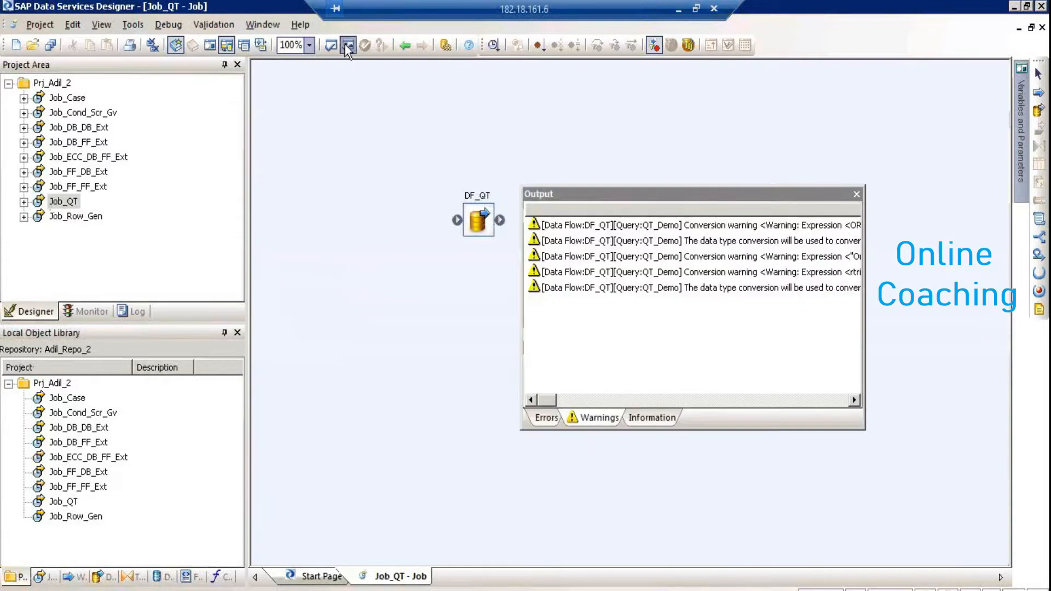
left_click(856, 194)
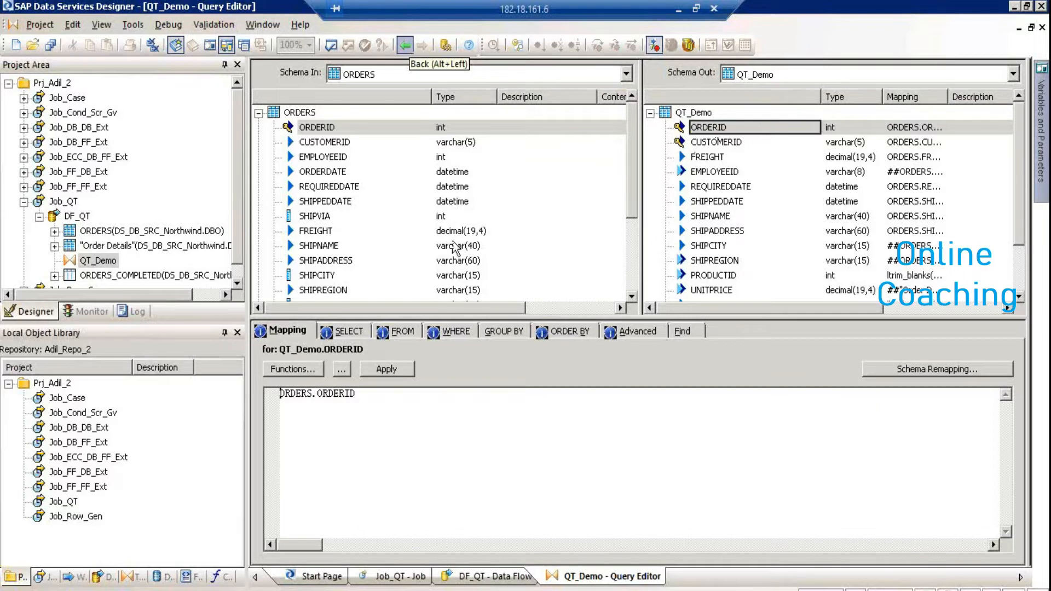
Review QT_Demo's WHERE and FROM join condition, removing the ORDERS–Order Details join pair
left_click(458, 329)
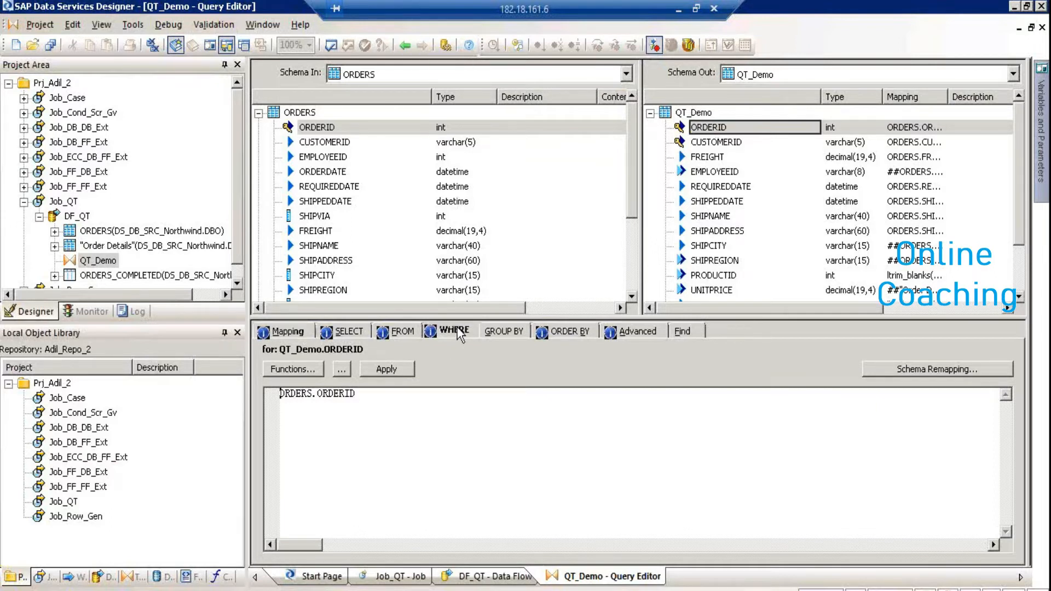
left_click(399, 330)
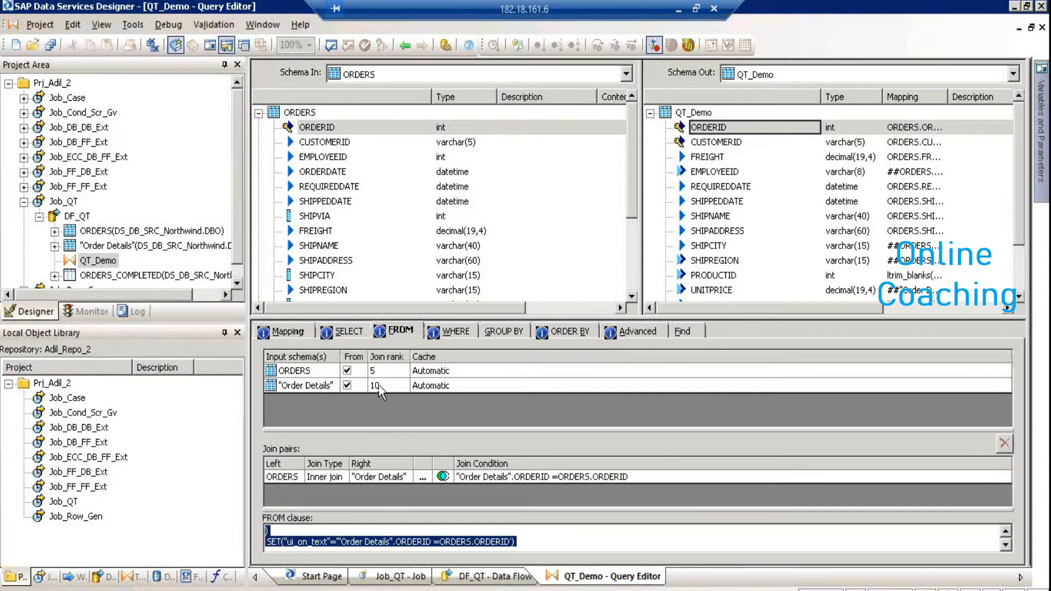
left_click(423, 477)
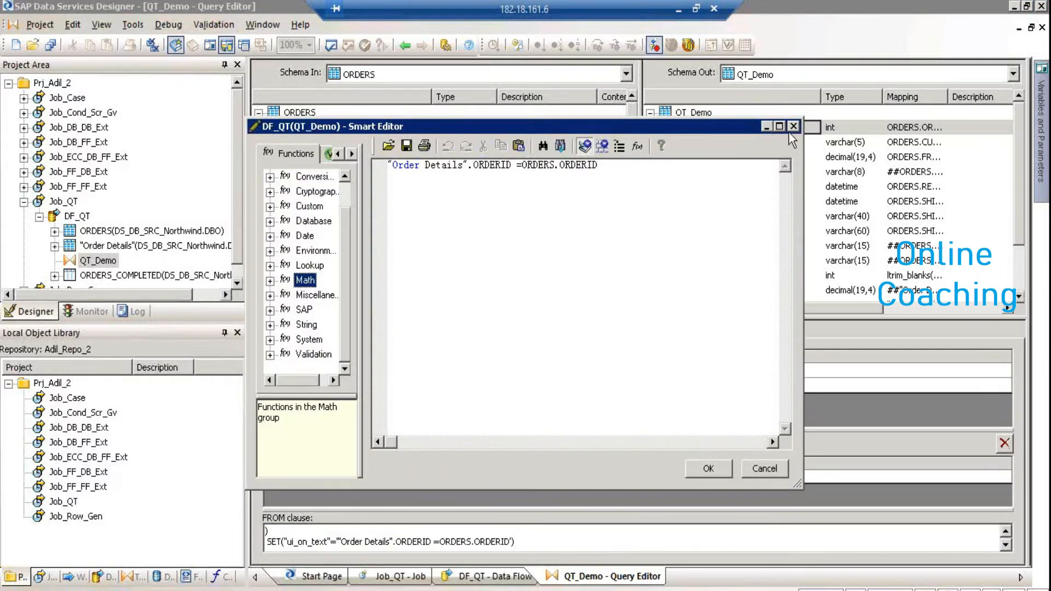
left_click(789, 129)
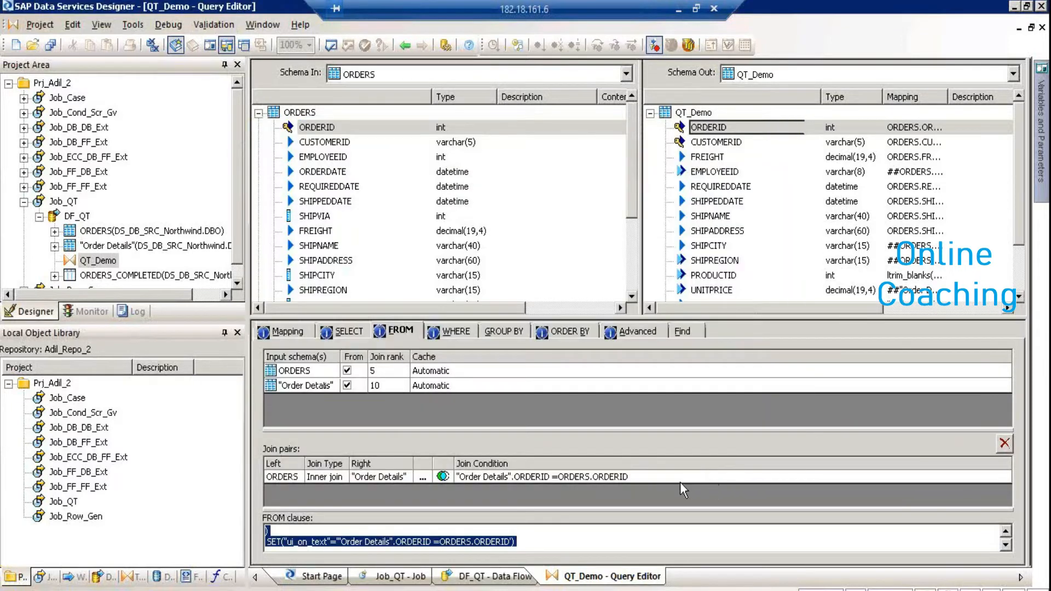
left_click(1004, 443)
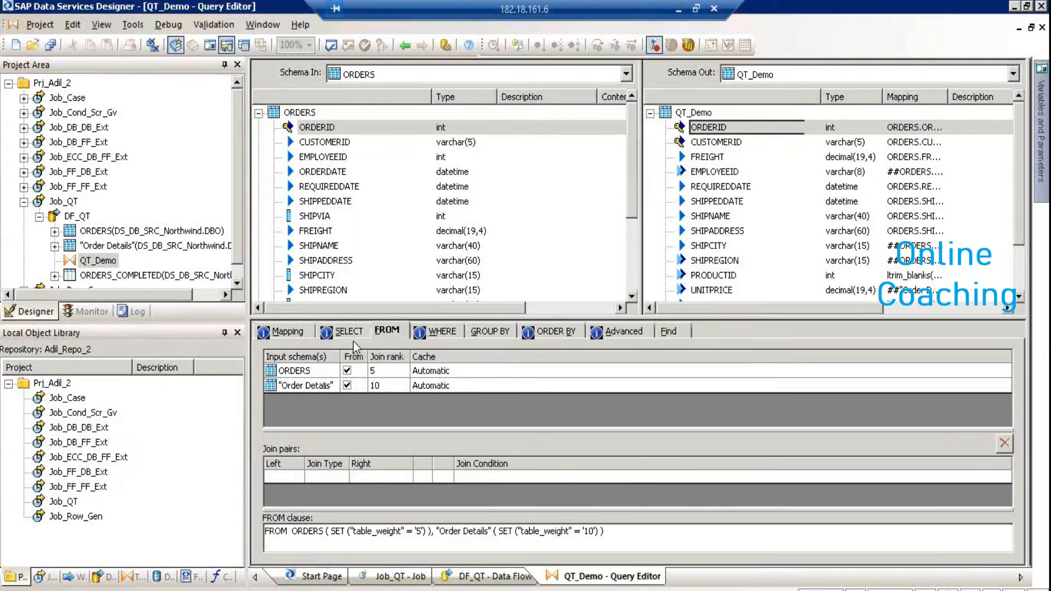
Check the SELECT, ORDER BY and Advanced tabs, then return to the DF_QT diagram
left_click(334, 332)
left_click(296, 329)
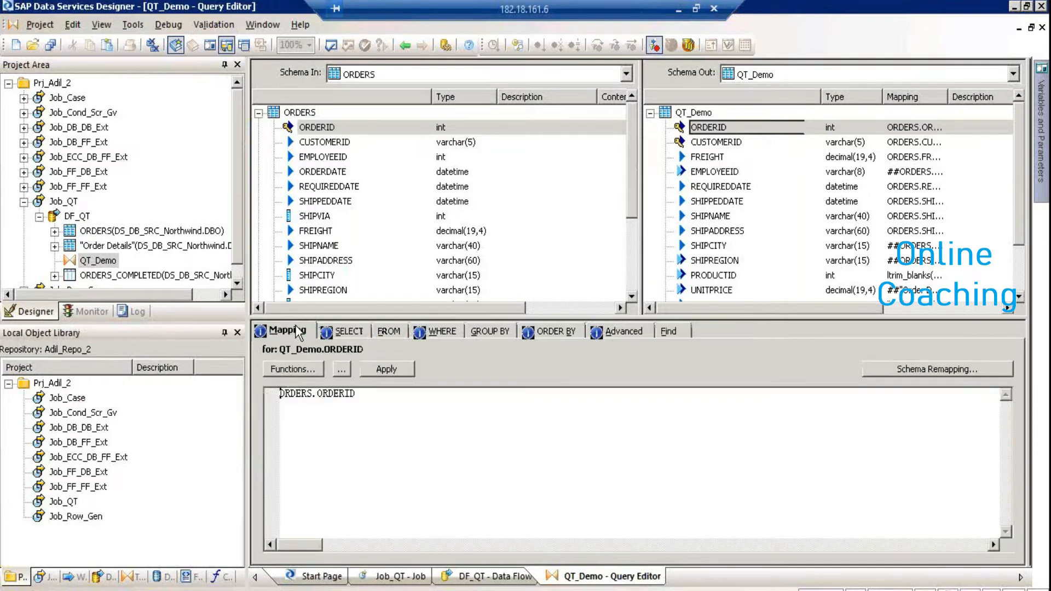
left_click(546, 331)
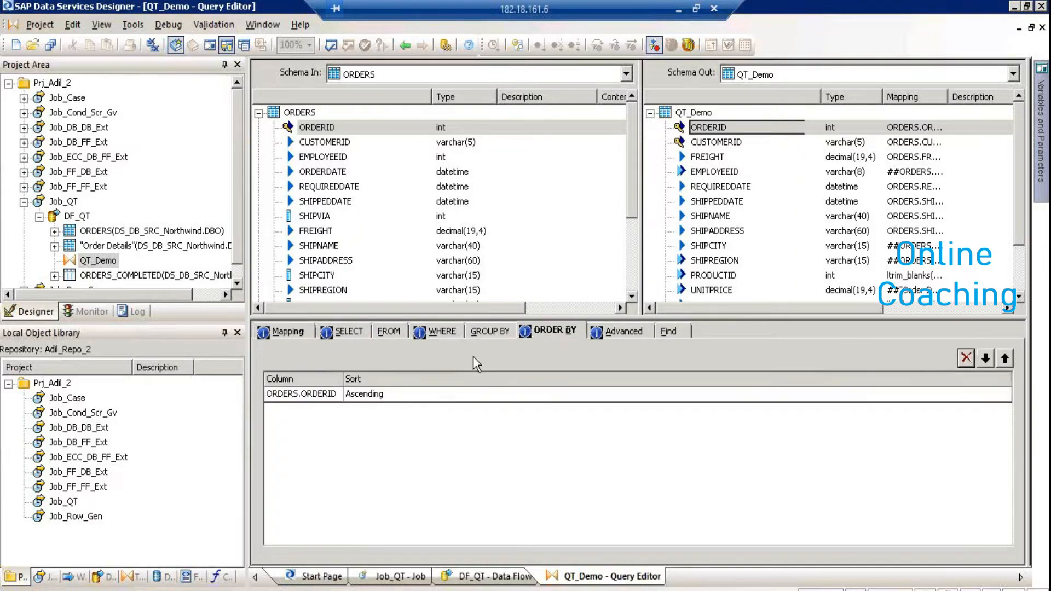
left_click(620, 333)
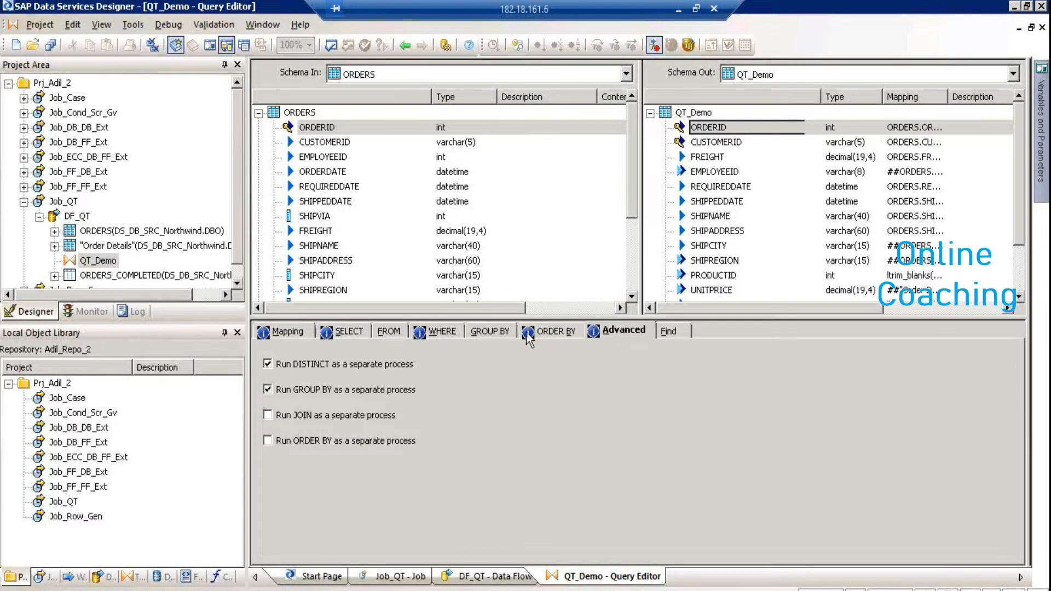
left_click(544, 332)
left_click(450, 334)
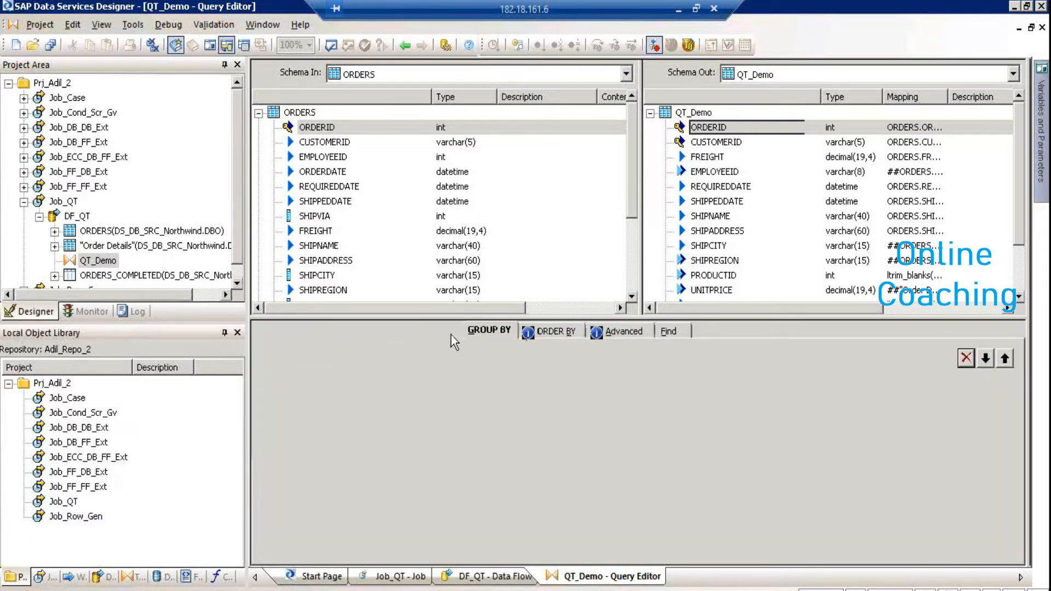
left_click(406, 45)
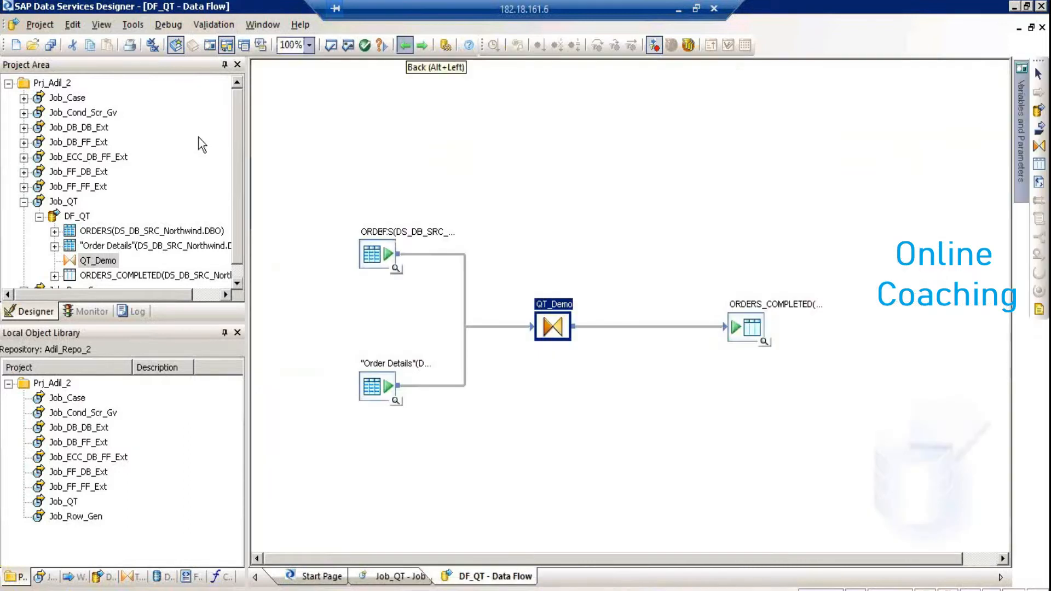
Execute Job_QT, saving pending changes first
left_click(62, 202)
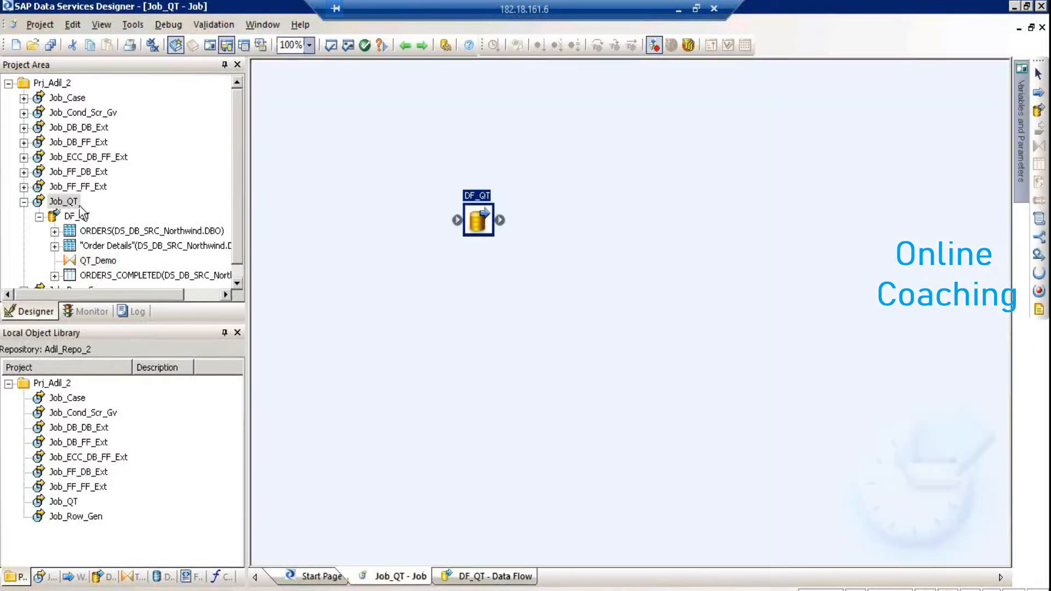
right_click(79, 206)
left_click(80, 210)
key("Return")
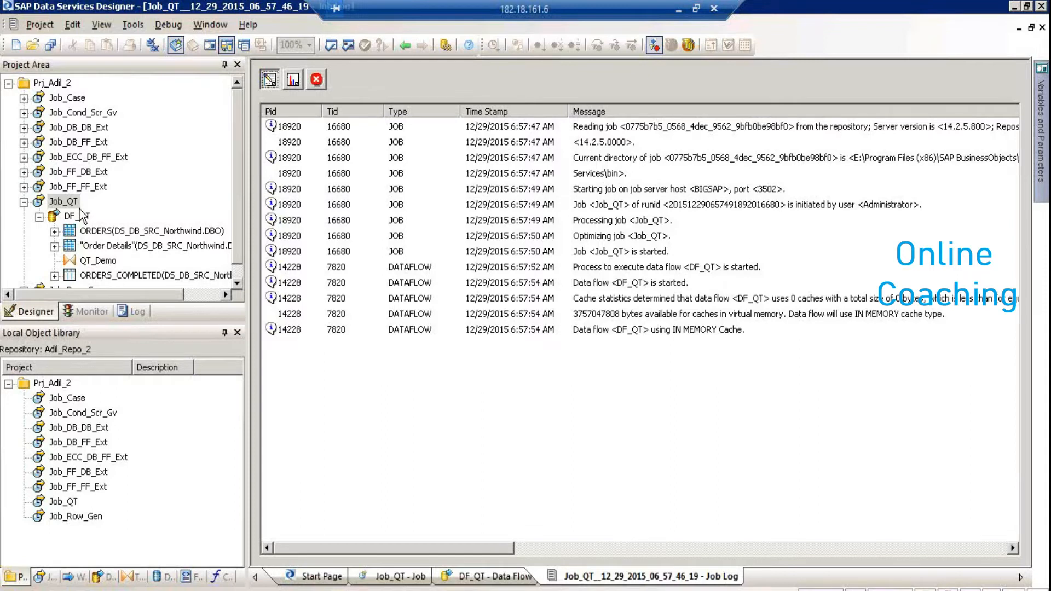
Review the ORDERS_COMPLETED primary key violation error, then reopen the QT_Demo query
left_click(318, 81)
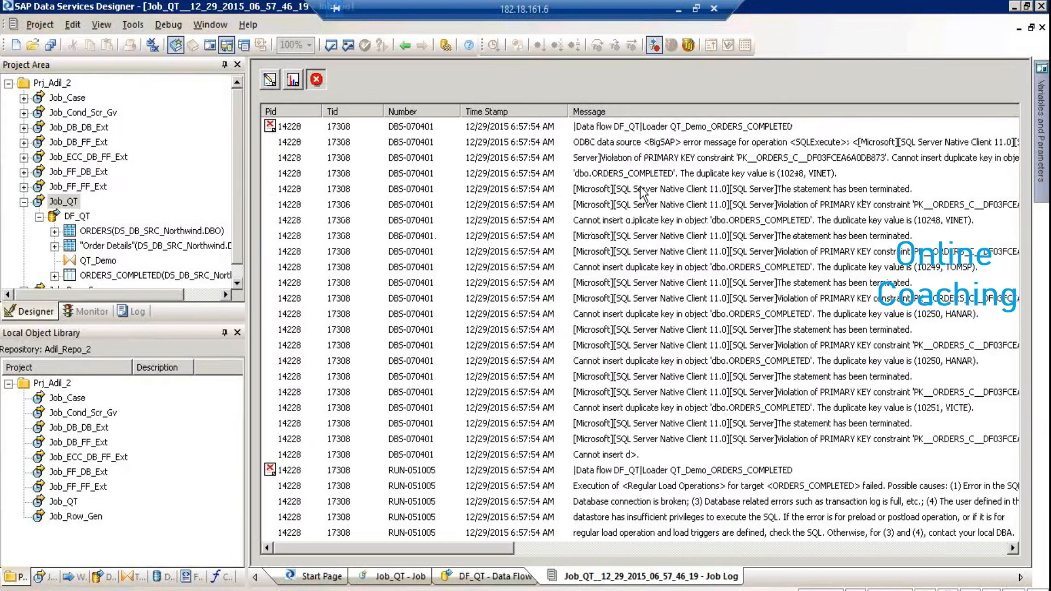
left_click(758, 161)
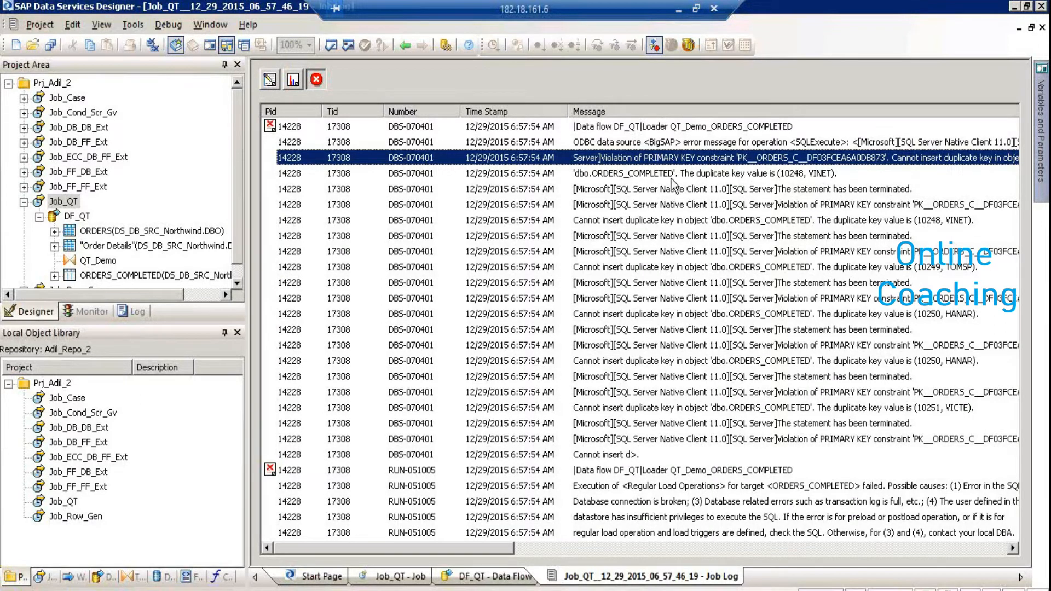
left_click(79, 215)
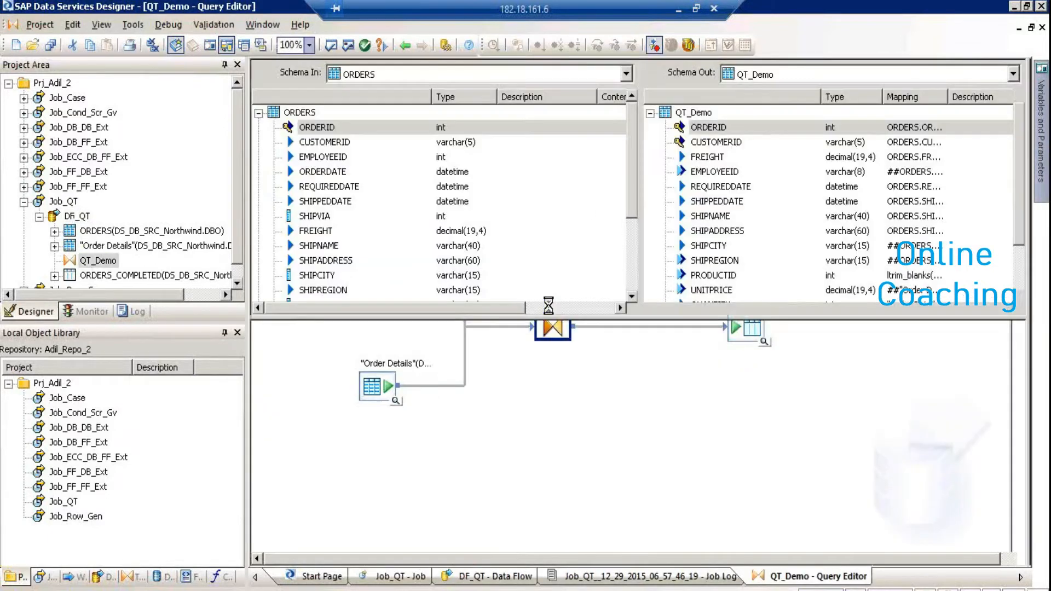
Reverse the primary key on ORDERID and CUSTOMERID in Schema Out, then return to DF_QT
left_click(702, 144, "shift")
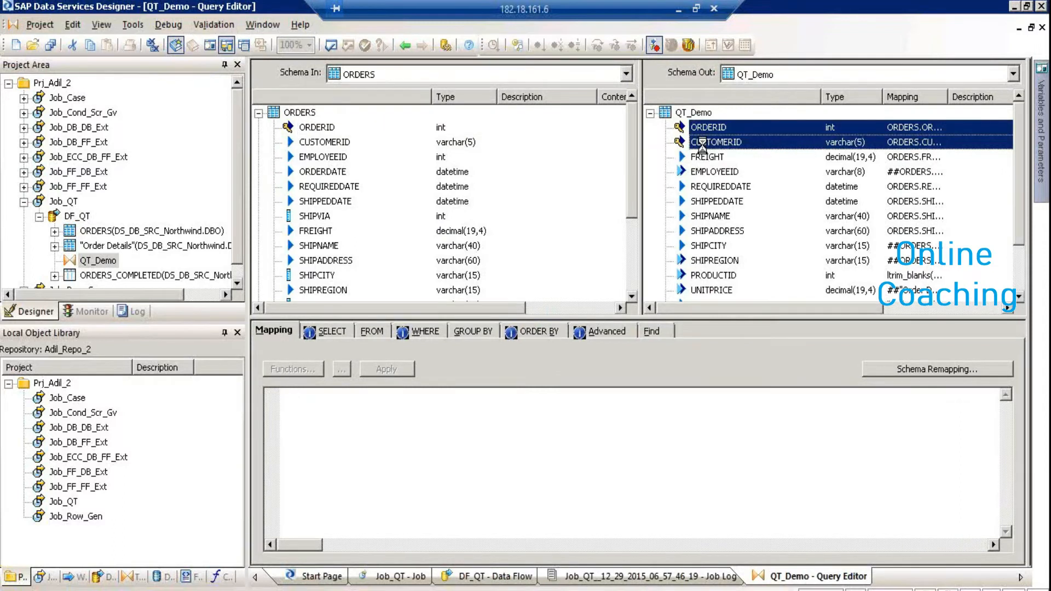
right_click(702, 145)
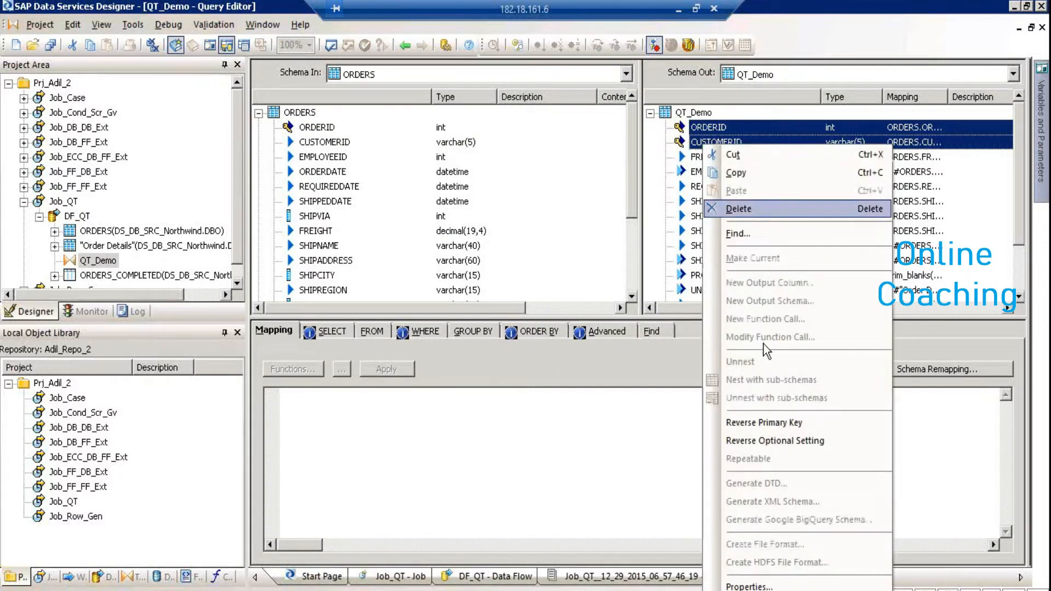
left_click(769, 422)
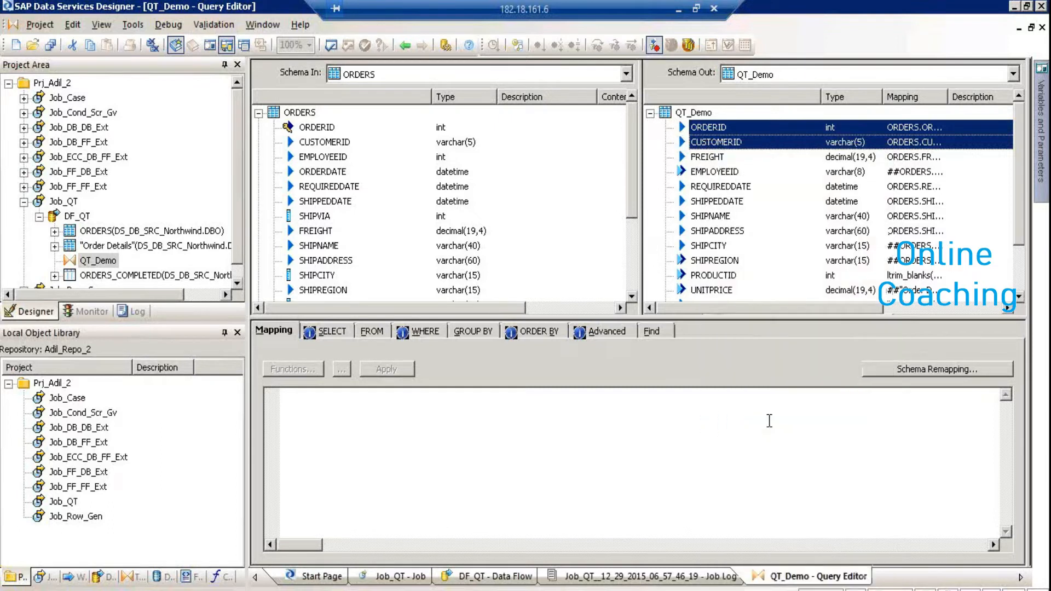
left_click(405, 46)
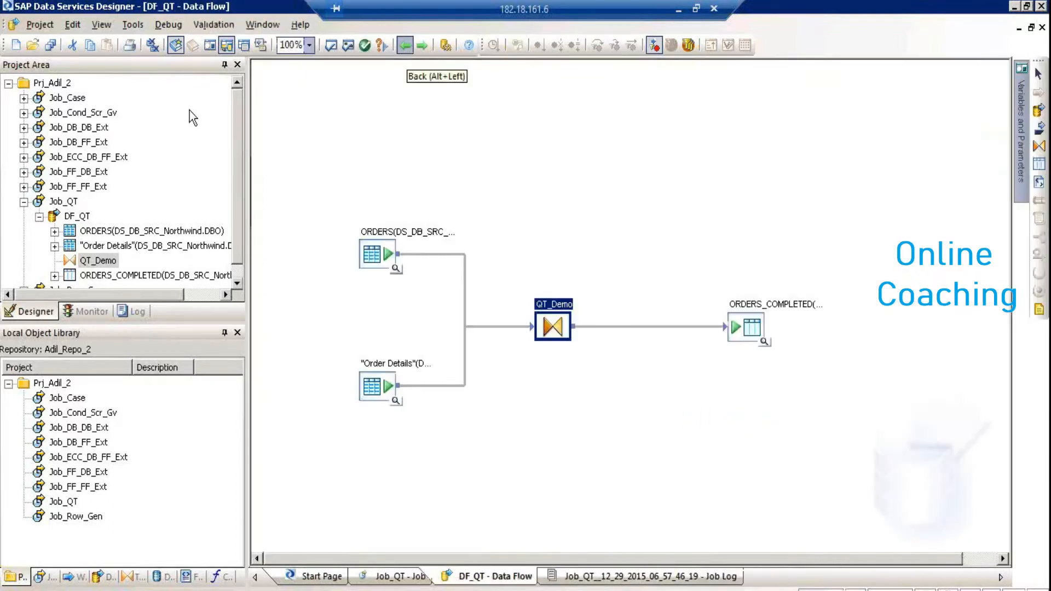
Rerun Job_QT, saving changes before execution
left_click(59, 202)
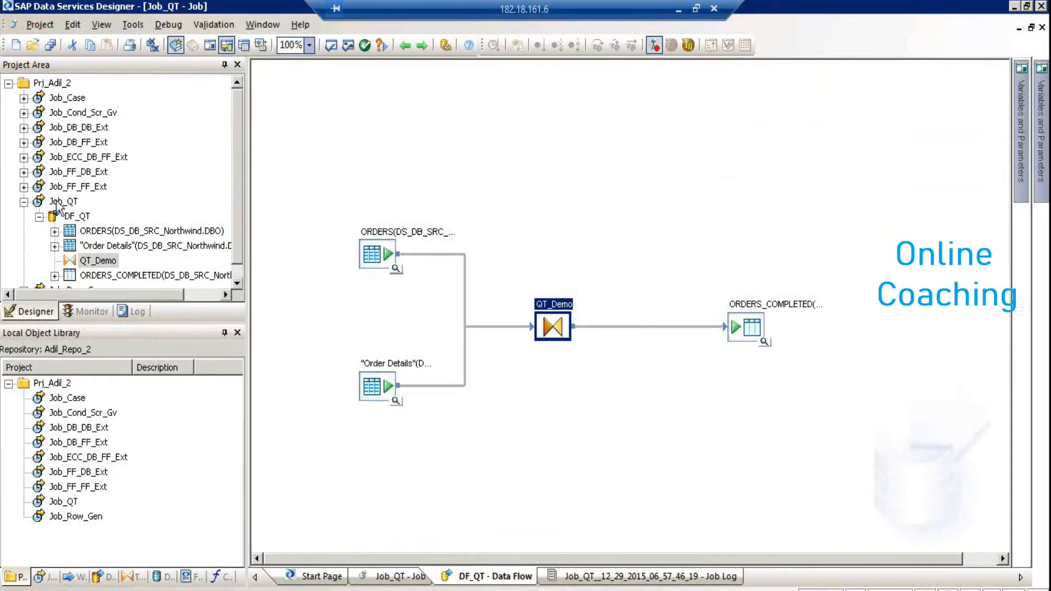
right_click(77, 203)
left_click(82, 210)
key("Return")
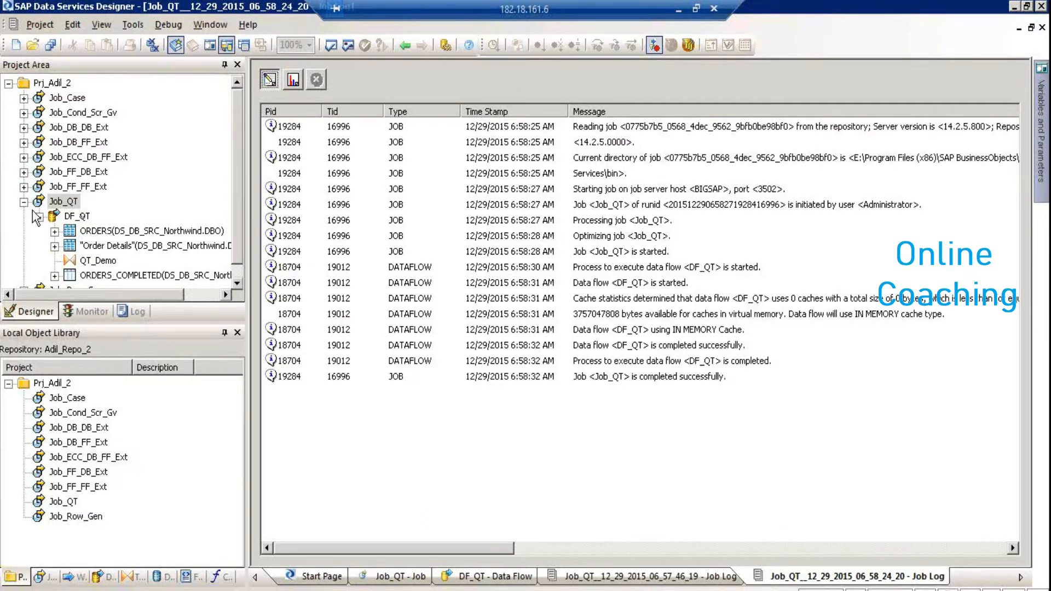
Show Job_QT's monitor row counts of 2155 per path, and expand DS_DB_SRC's Tables in the Datastores library
left_click(292, 79)
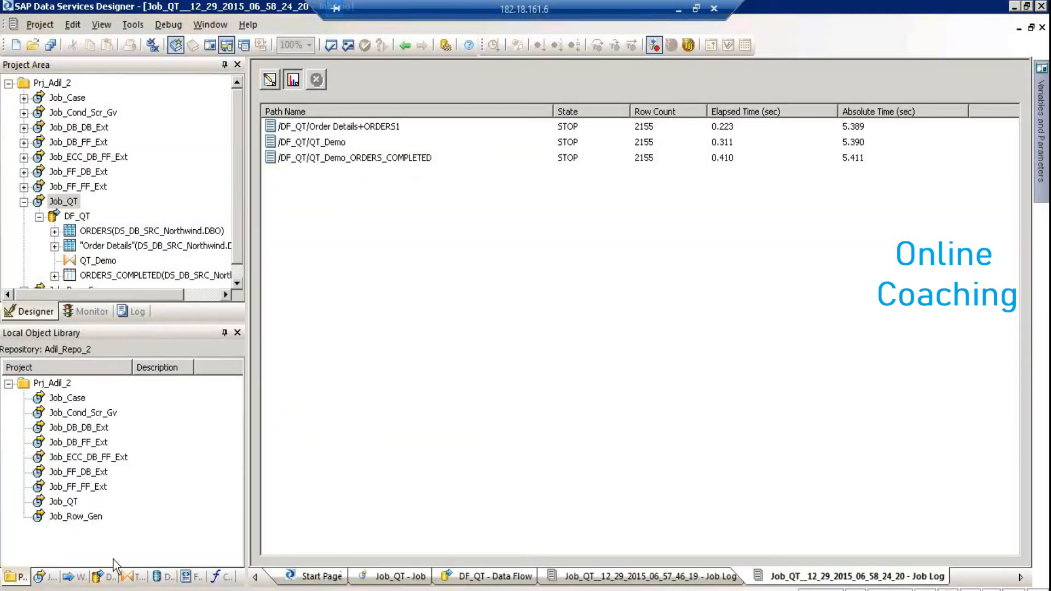
left_click(158, 579)
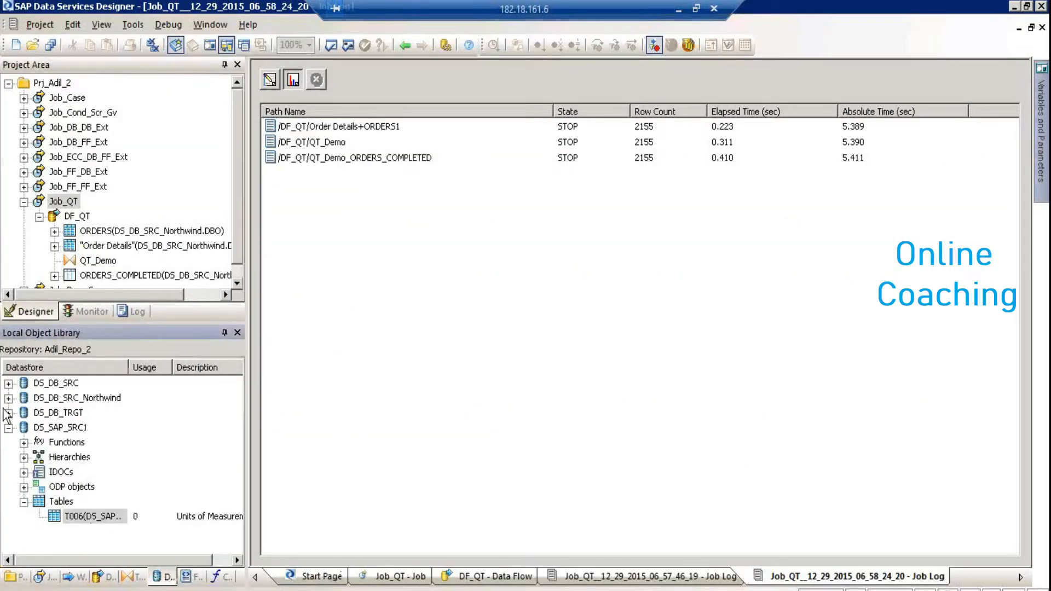
left_click(8, 384)
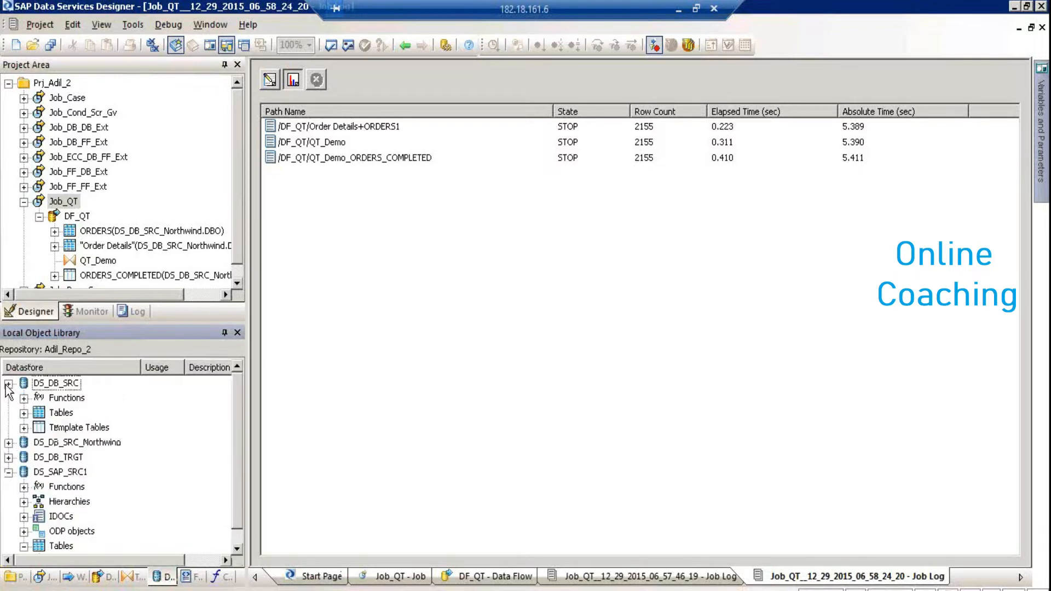
left_click(24, 413)
left_click(64, 429)
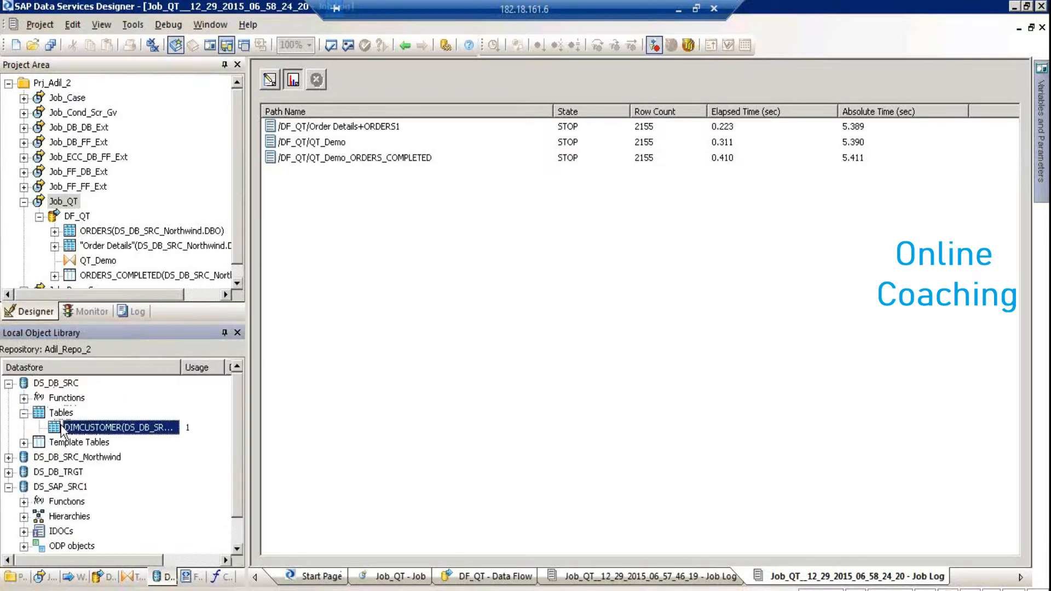
right_click(64, 429)
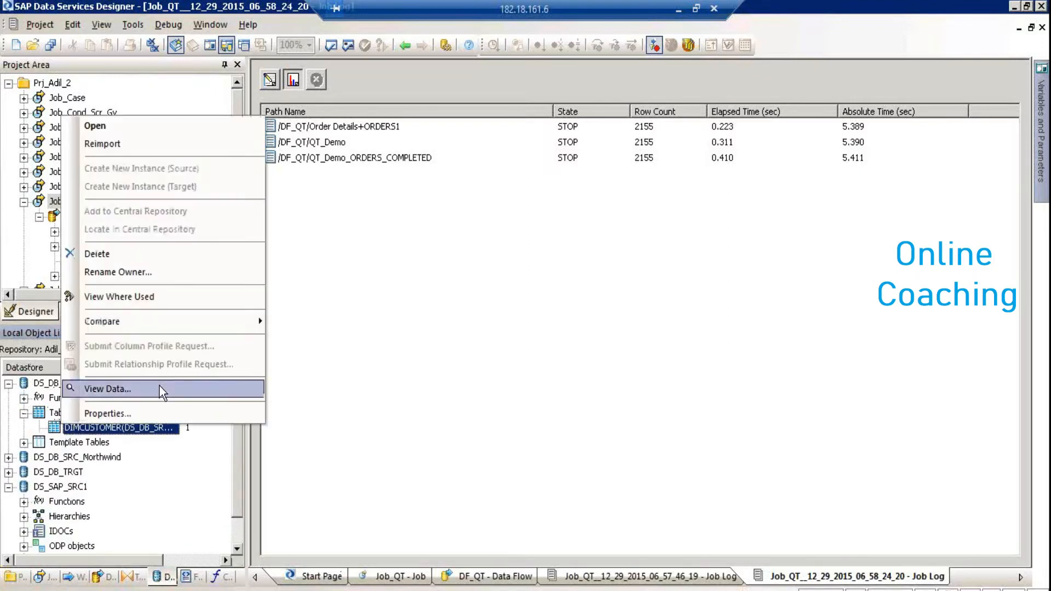
left_click(160, 386)
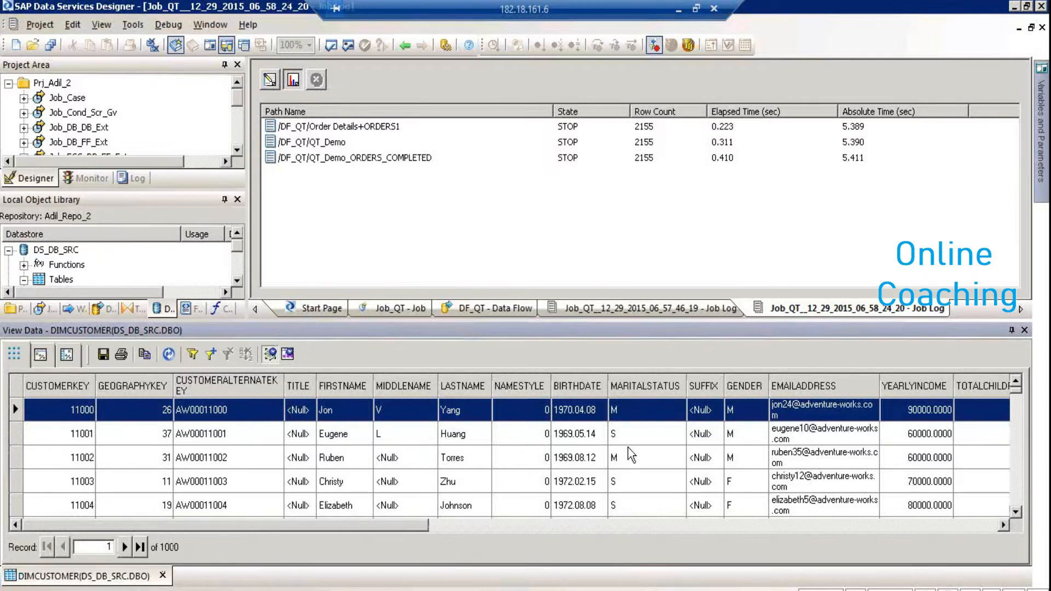
left_click(1024, 331)
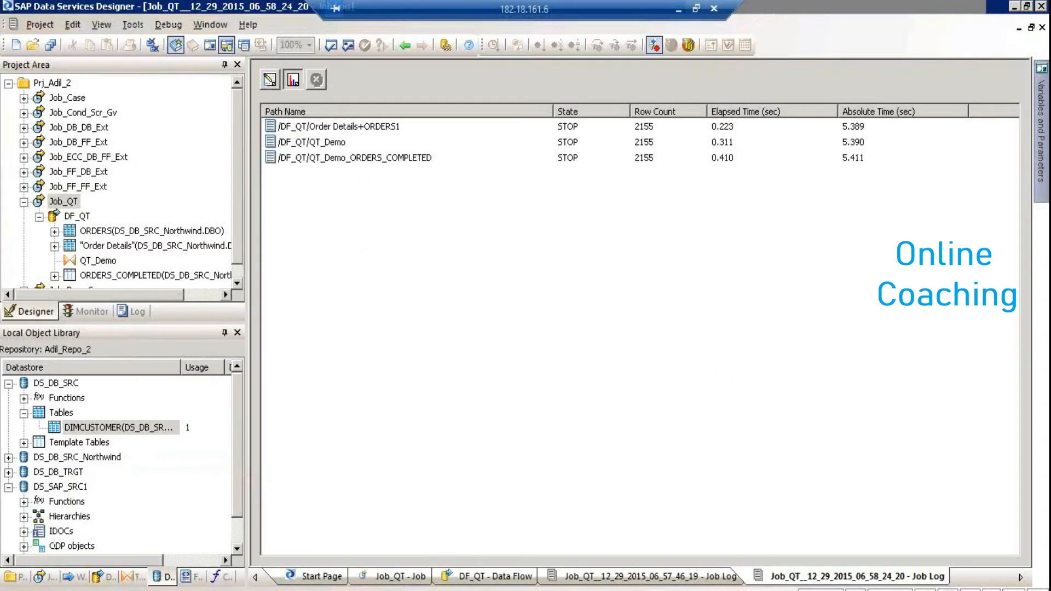
key("super")
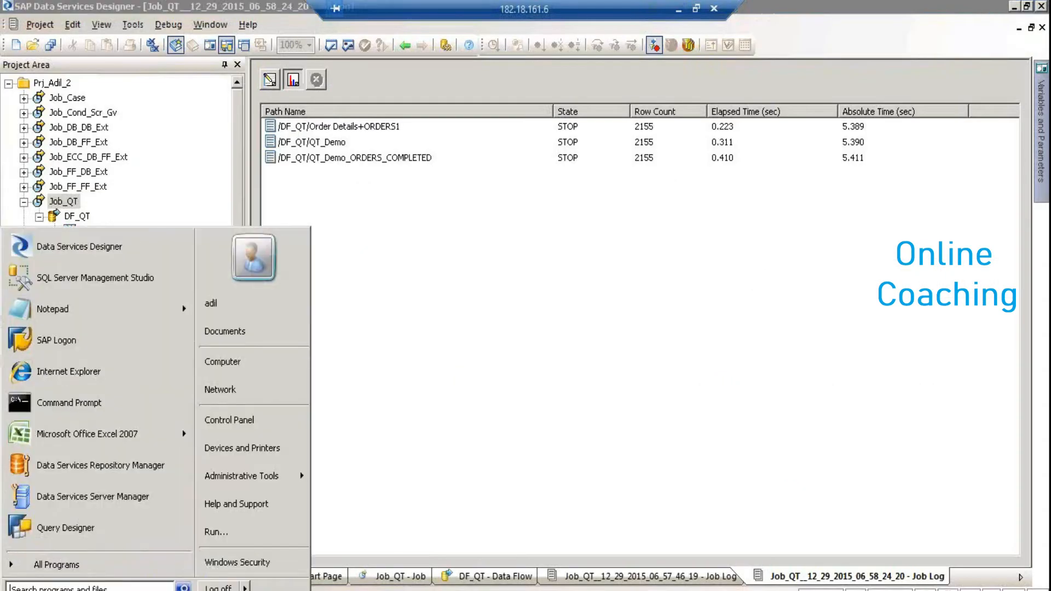
left_click(55, 564)
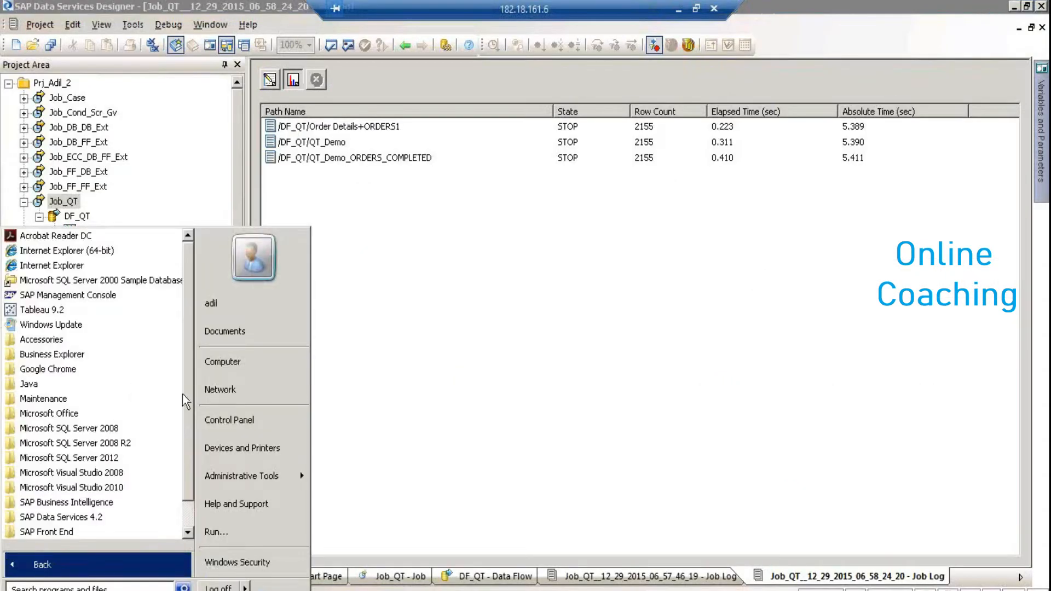
left_click(109, 518)
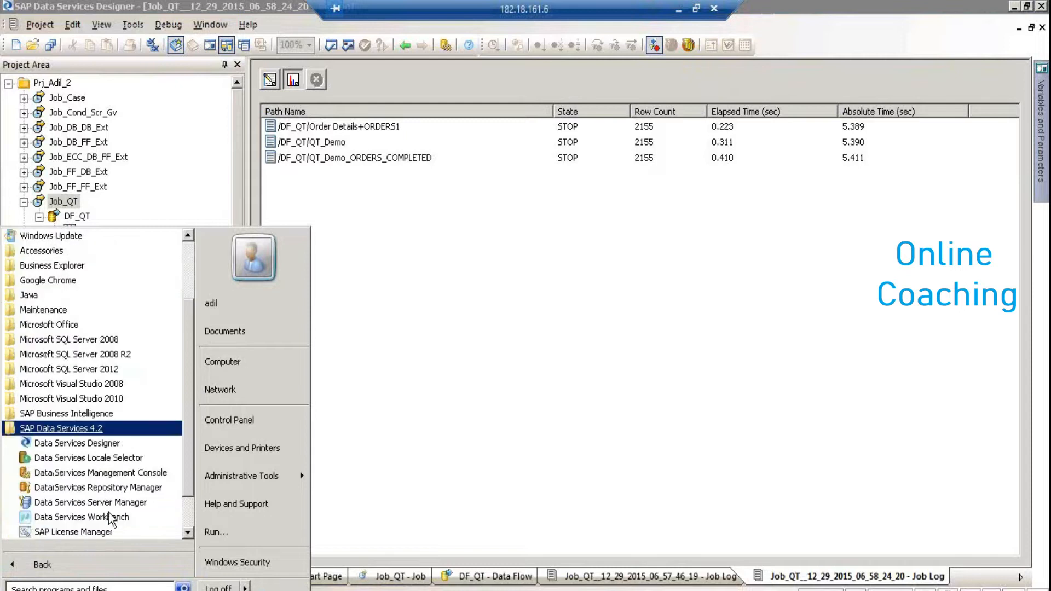
left_click(153, 493)
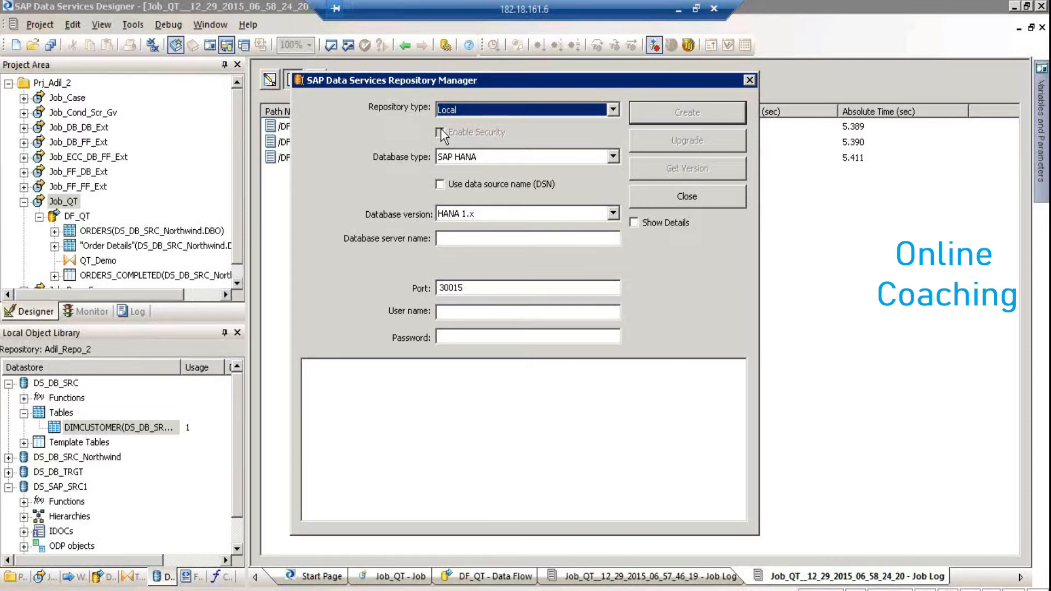
left_click(491, 111)
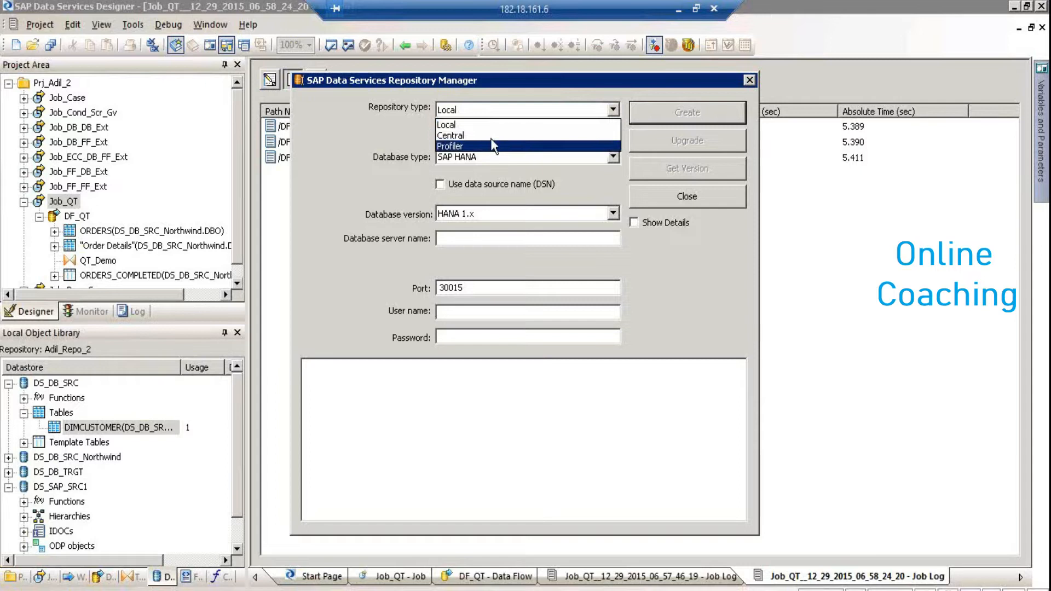
left_click(491, 136)
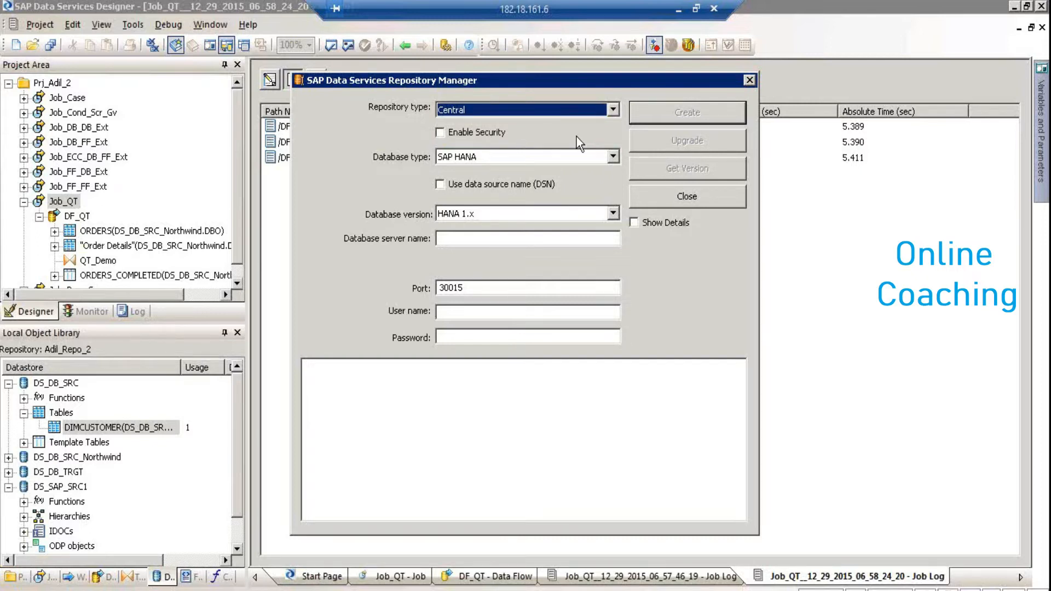
left_click(494, 137)
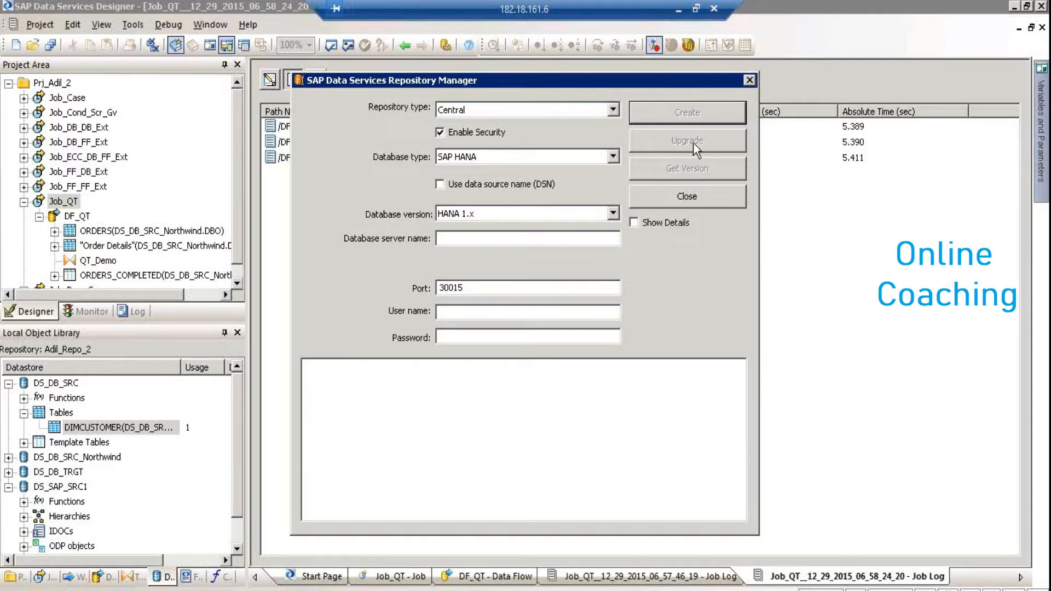
left_click(754, 82)
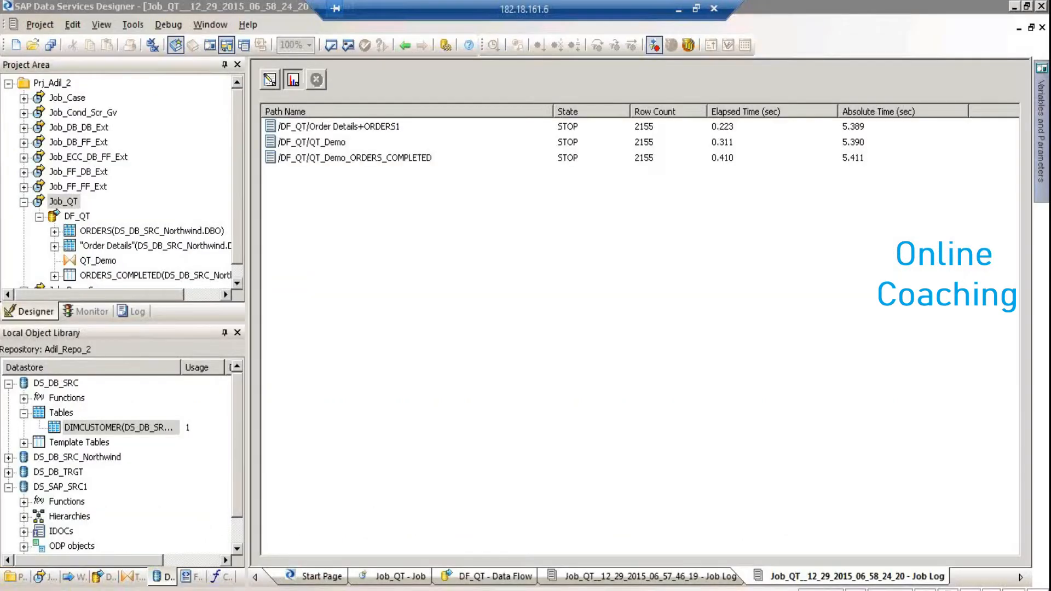
key("super")
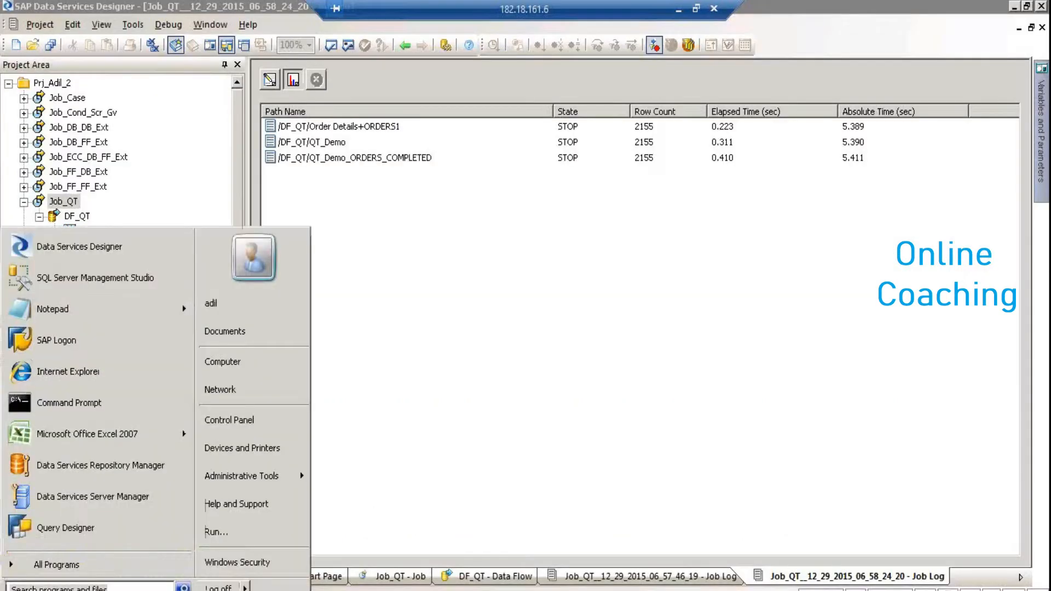
left_click(58, 565)
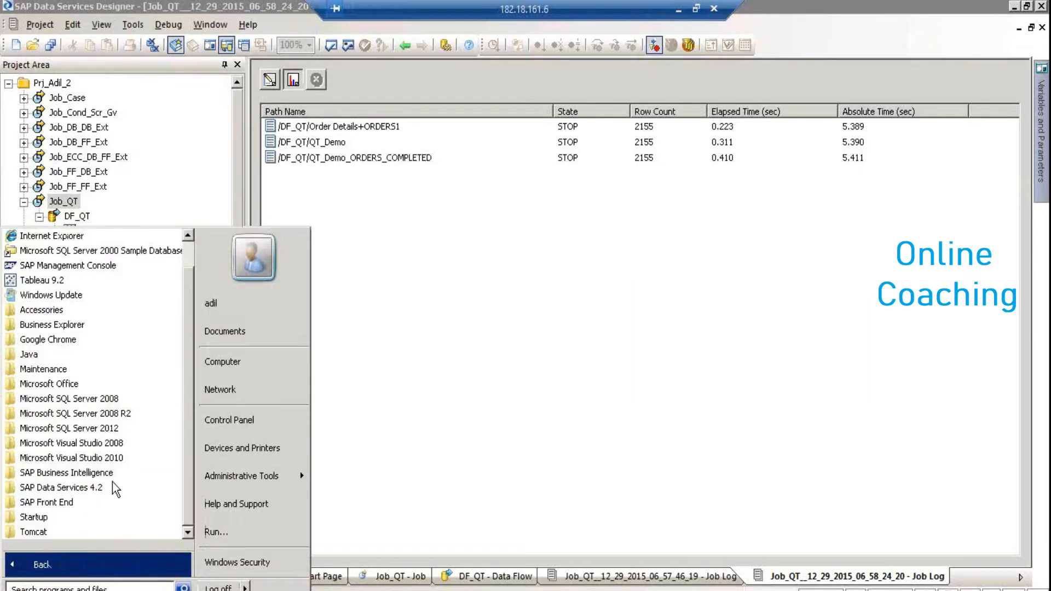
left_click(102, 490)
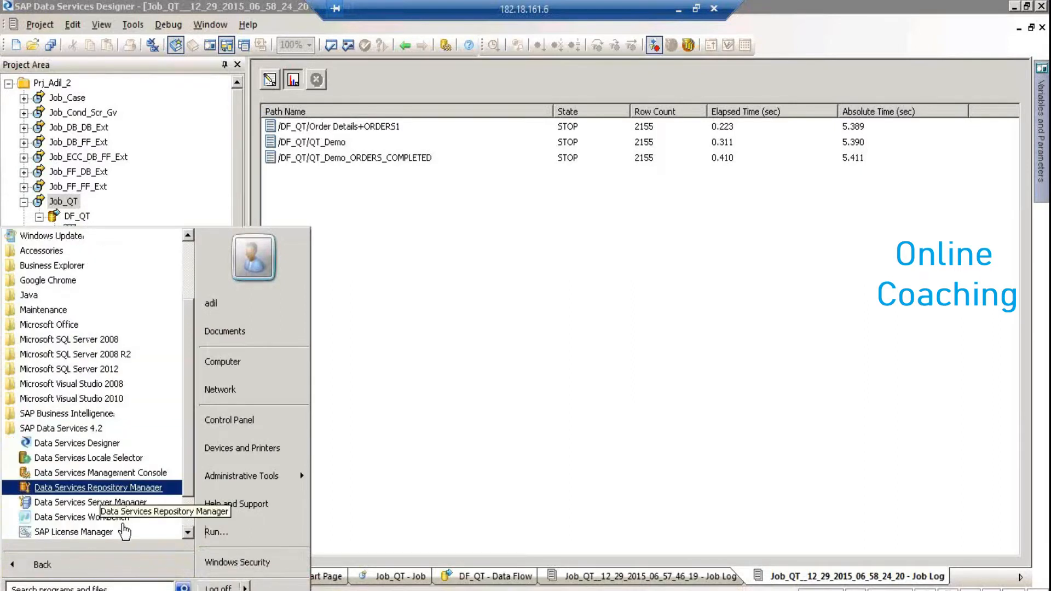
left_click(122, 487)
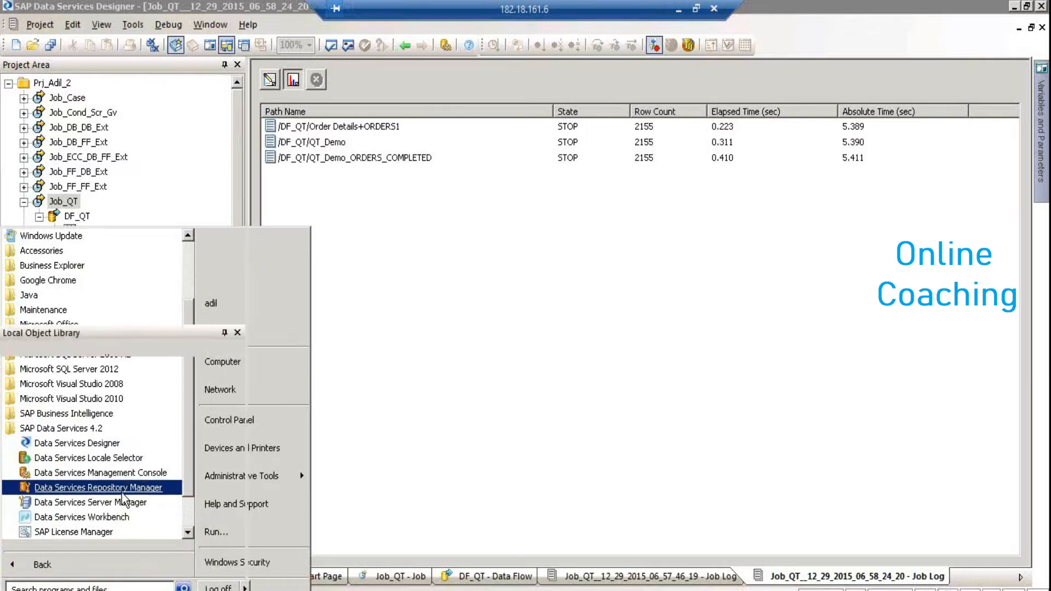
left_click(514, 109)
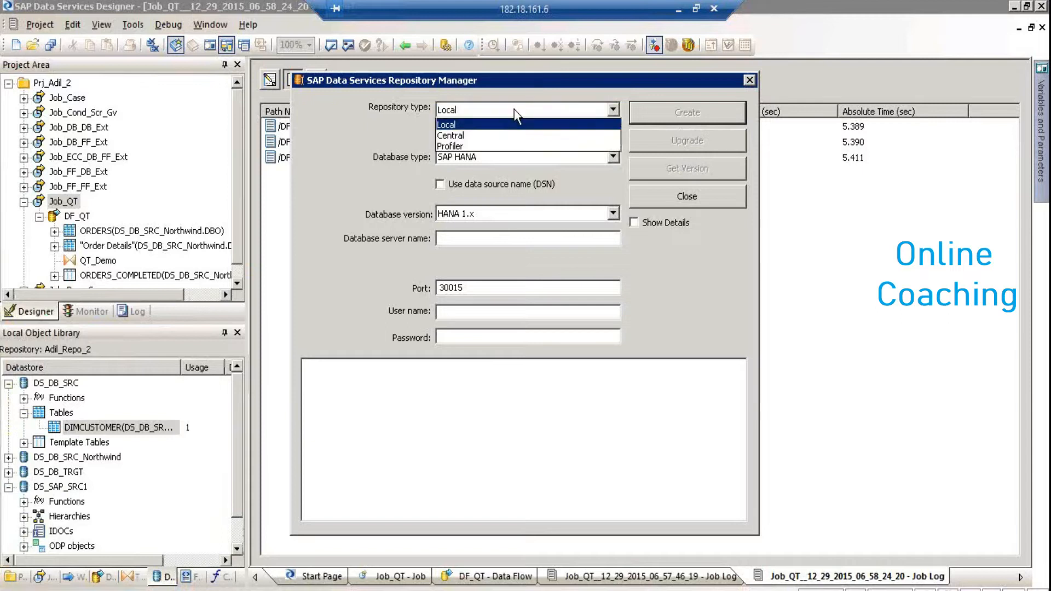
left_click(498, 136)
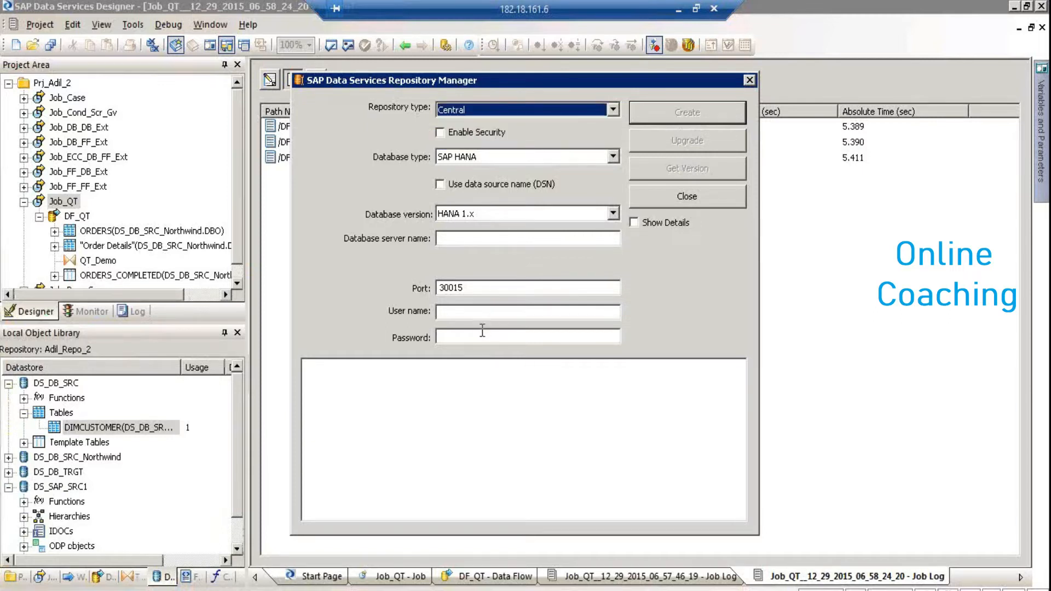
left_click(480, 112)
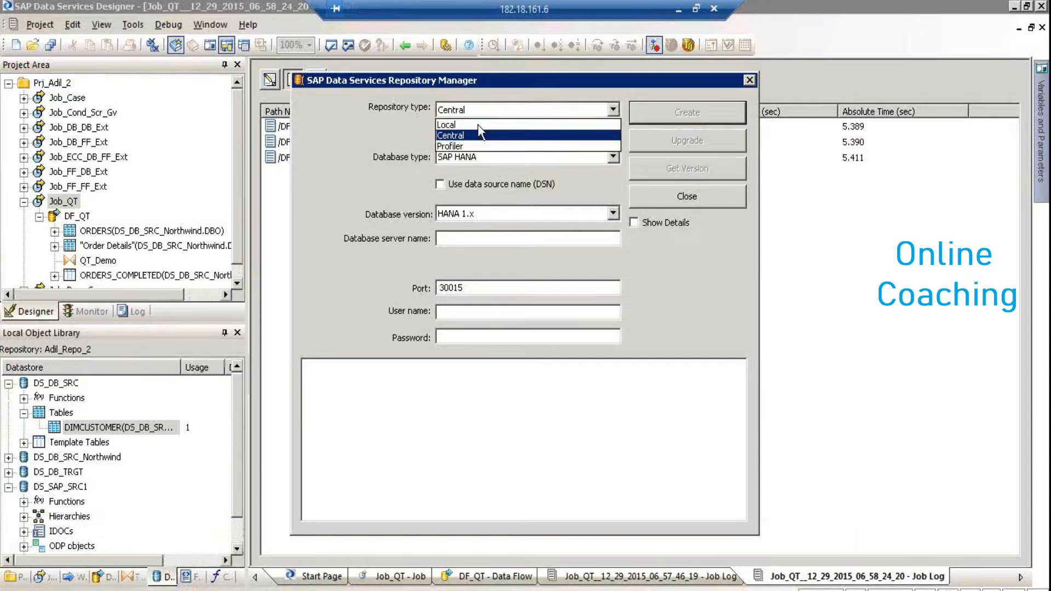
left_click(477, 124)
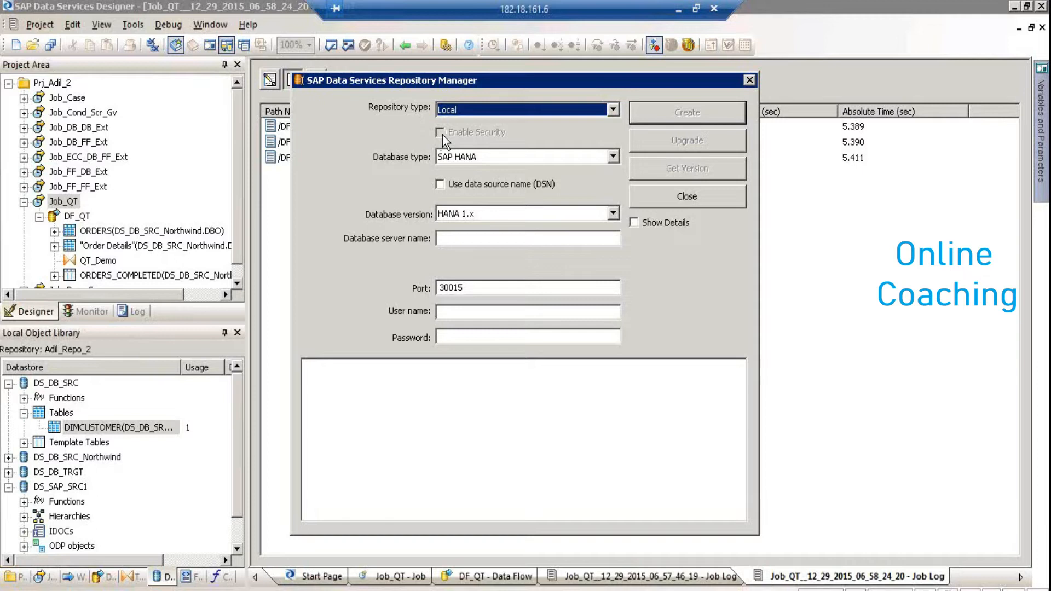
left_click(490, 113)
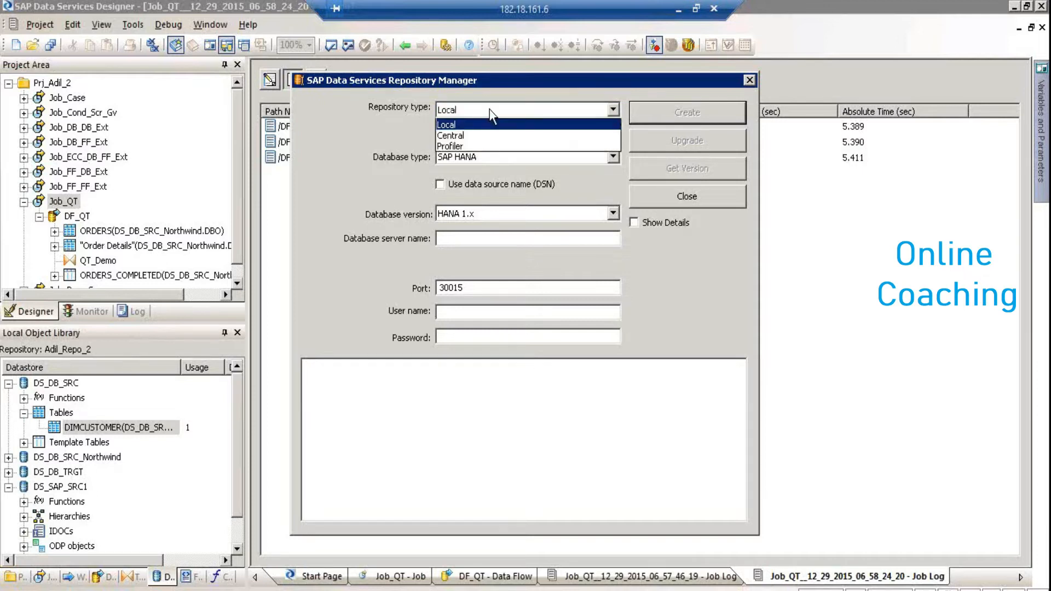
left_click(472, 135)
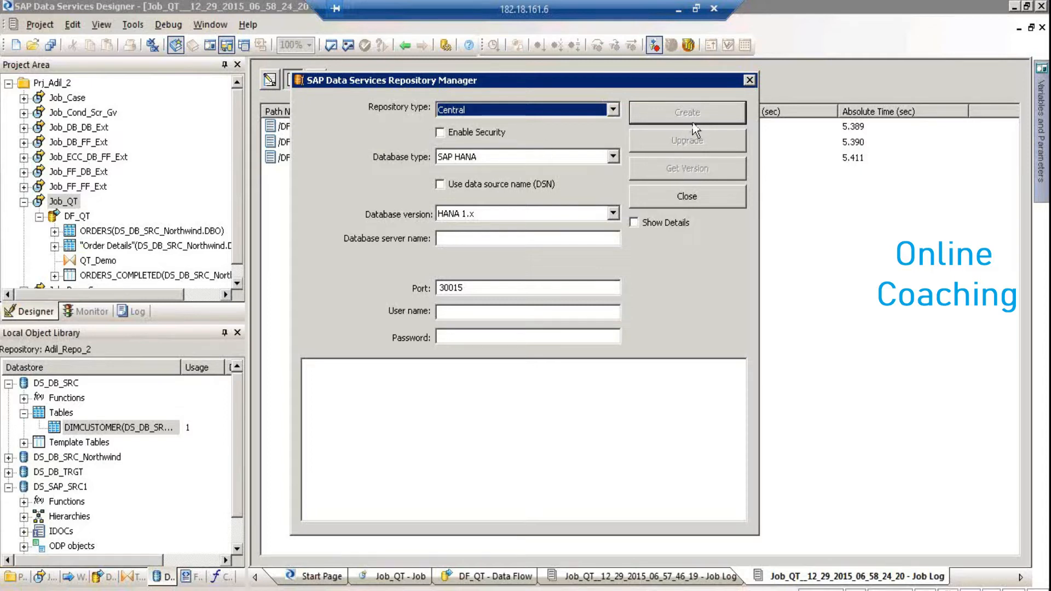
left_click(589, 111)
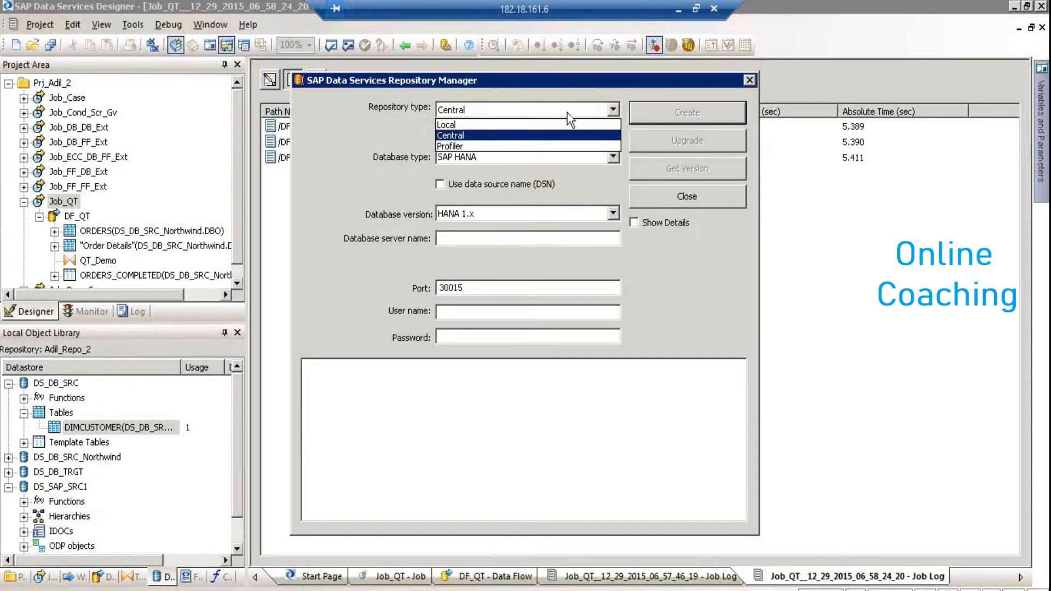
left_click(558, 126)
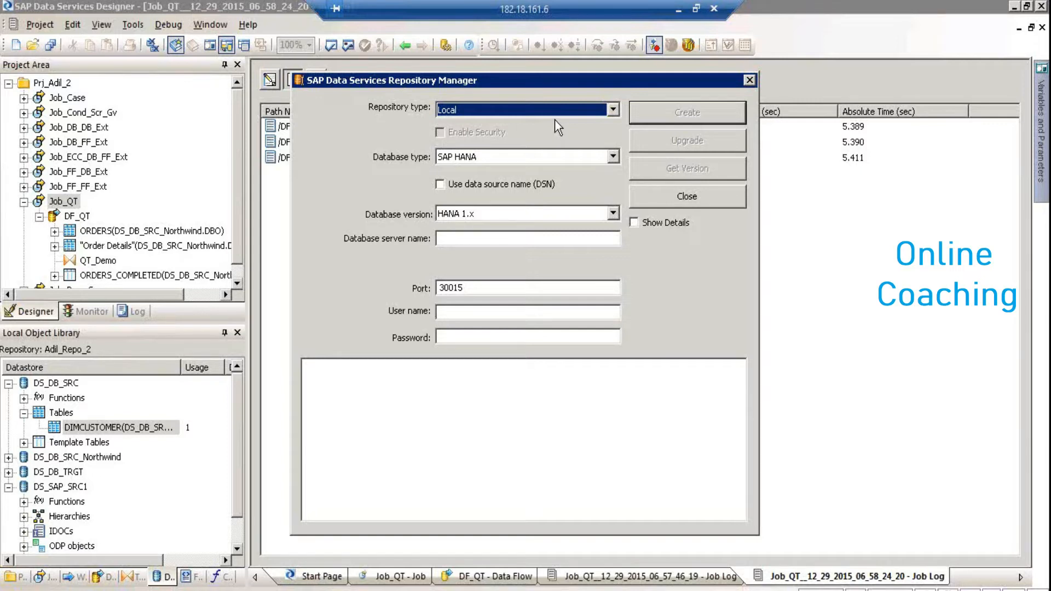
left_click(554, 112)
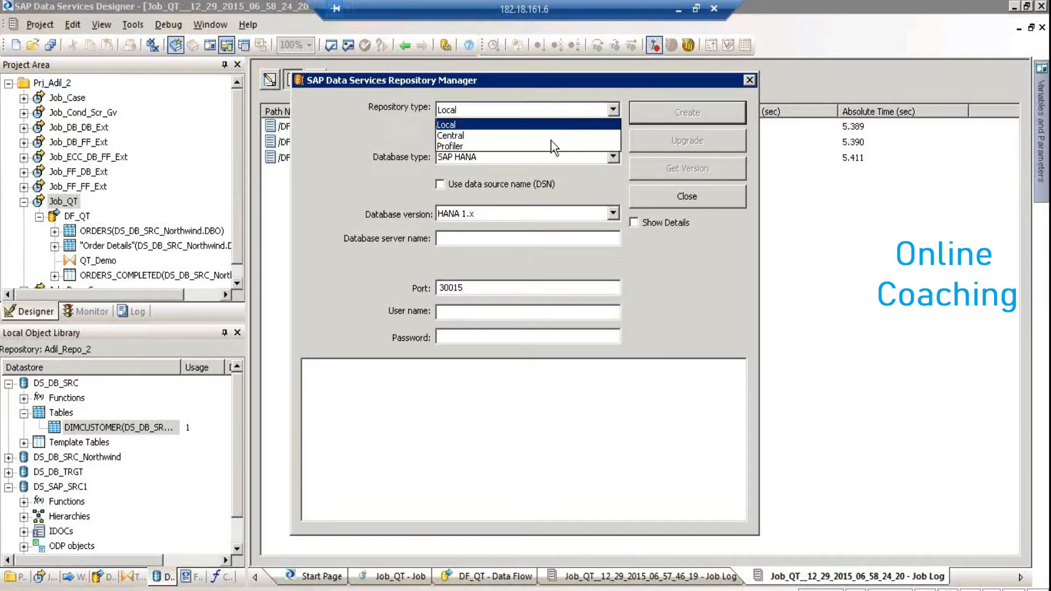
left_click(551, 144)
left_click(544, 115)
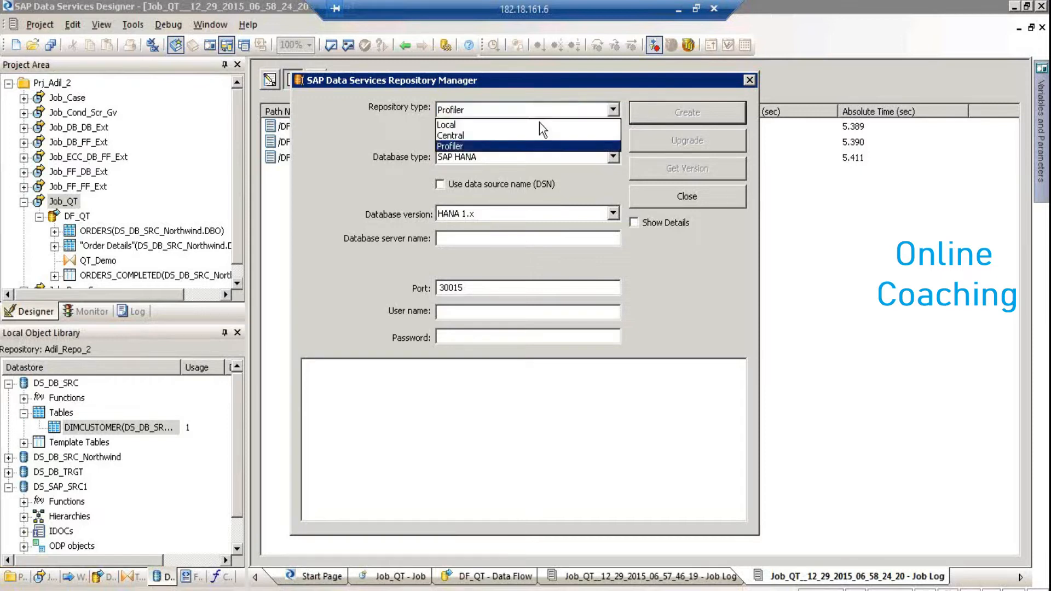
left_click(536, 135)
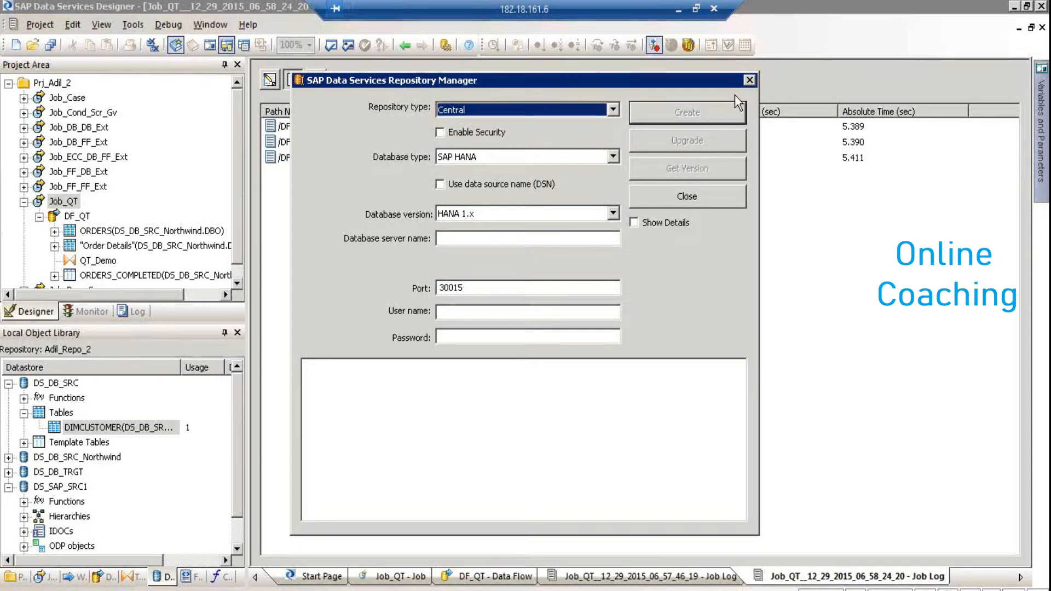
left_click(751, 80)
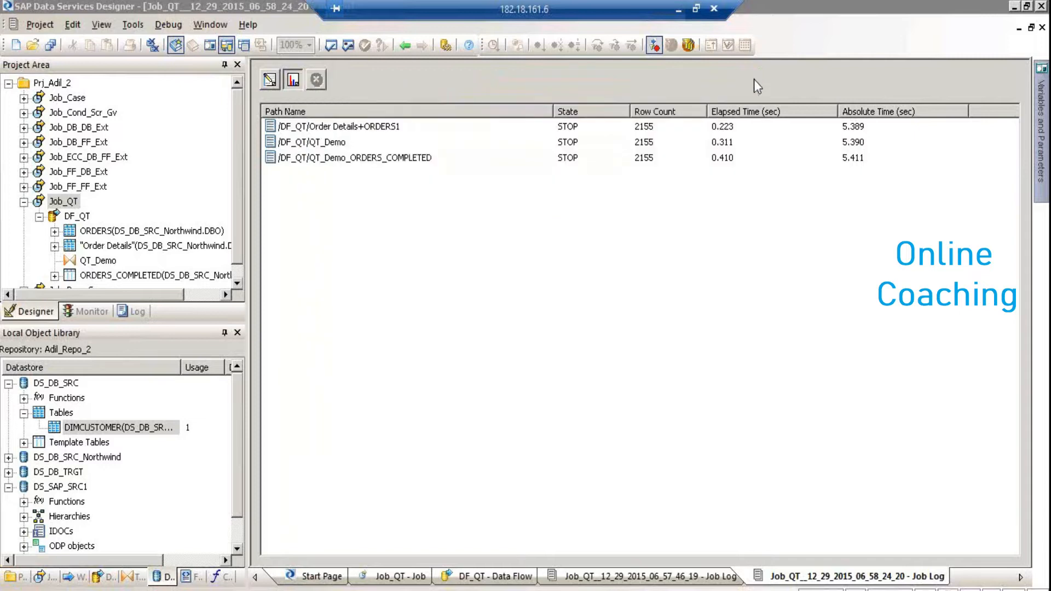
Collapse Job_QT, then open Job_Case and its DF_Case data flow
left_click(678, 10)
left_click(24, 202)
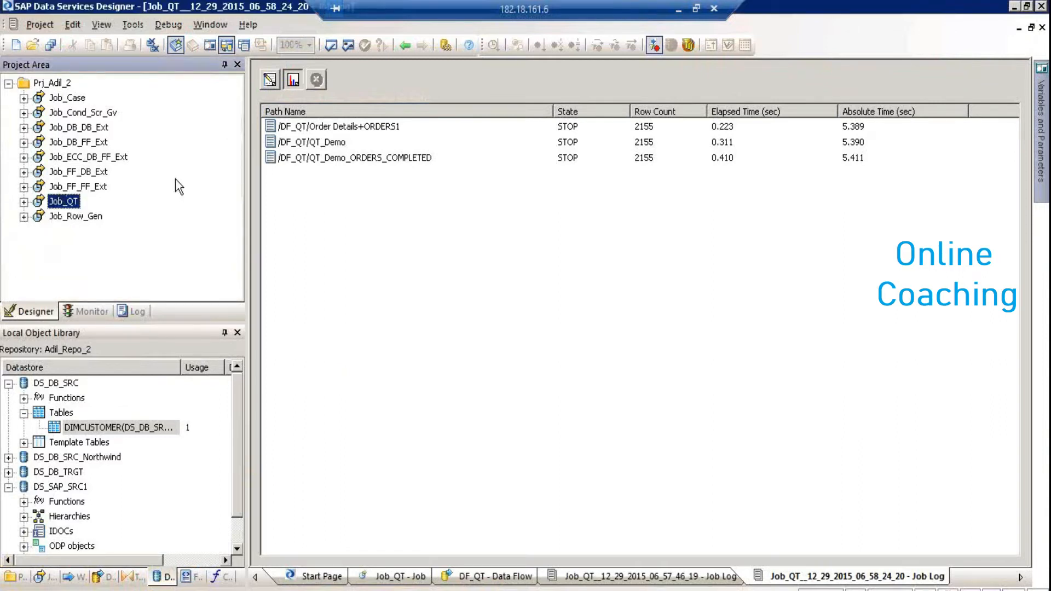
double_click(68, 98)
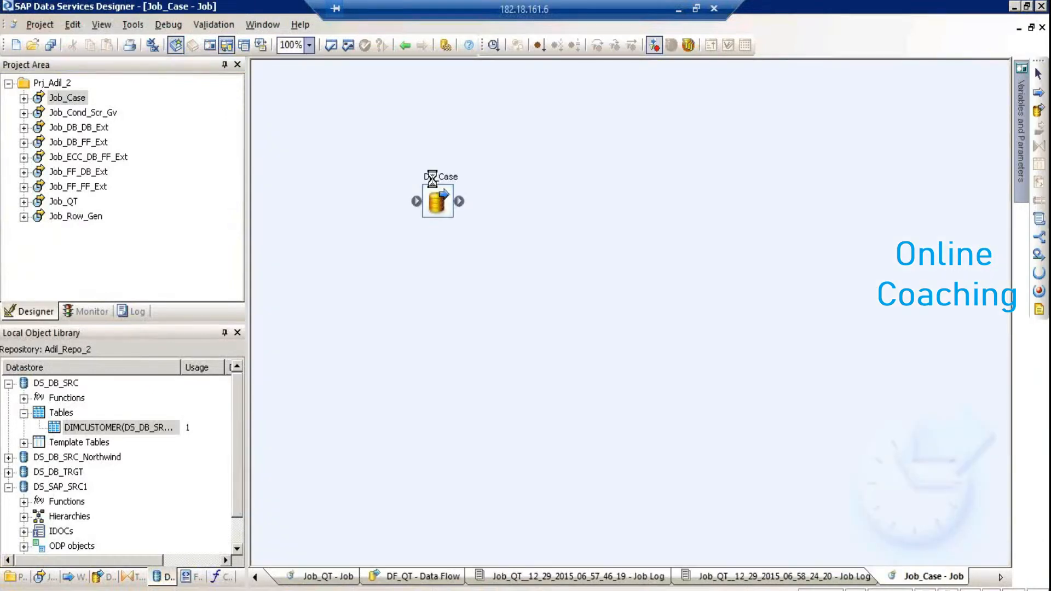
double_click(432, 179)
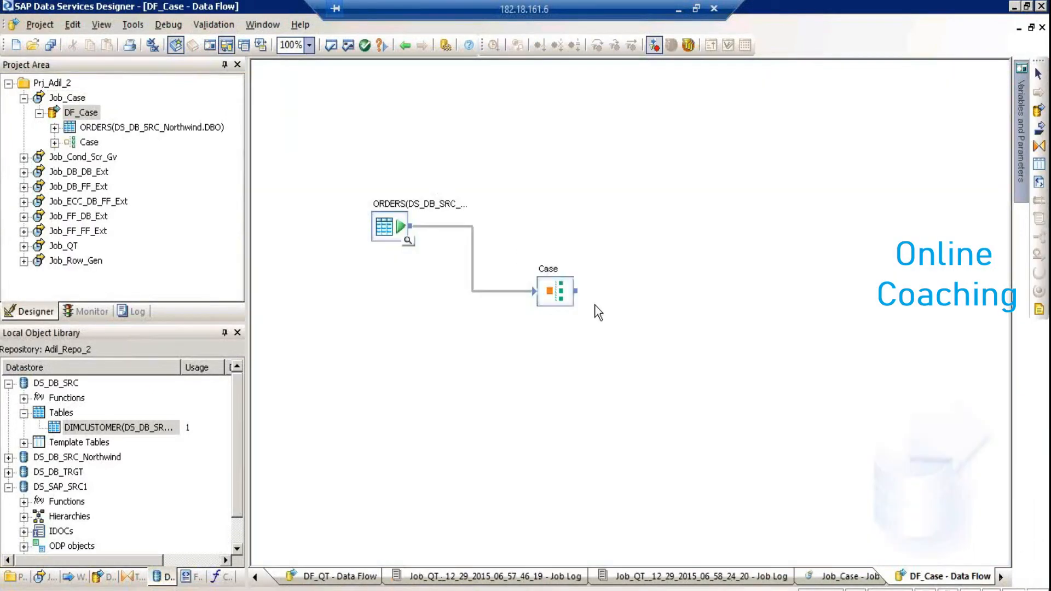
Validate the Case transform with its three Shipvia cases showing, then return to DF_Case
double_click(554, 280)
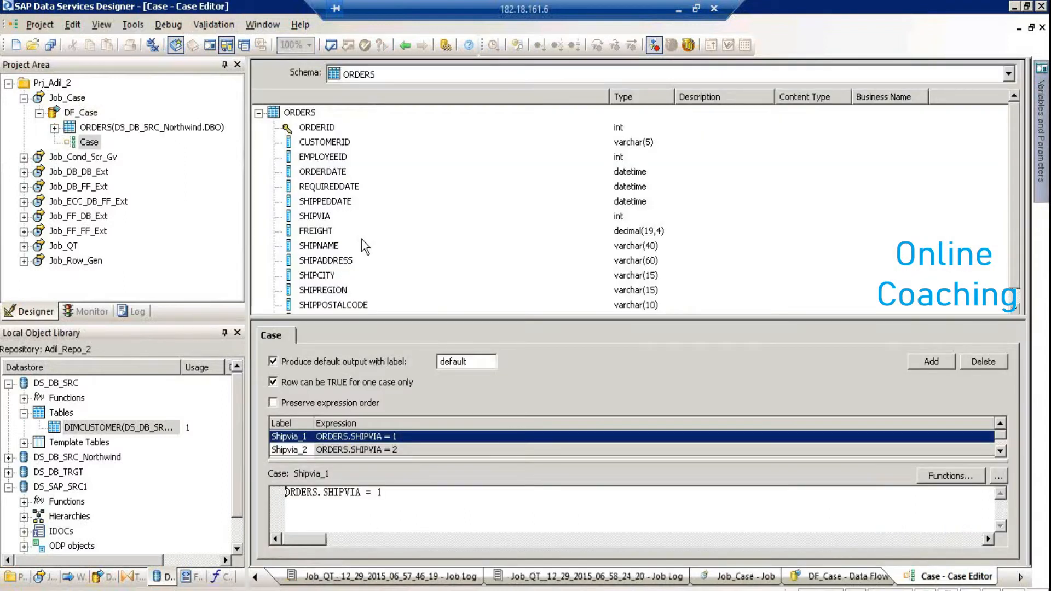
left_click_drag(449, 316, 446, 204)
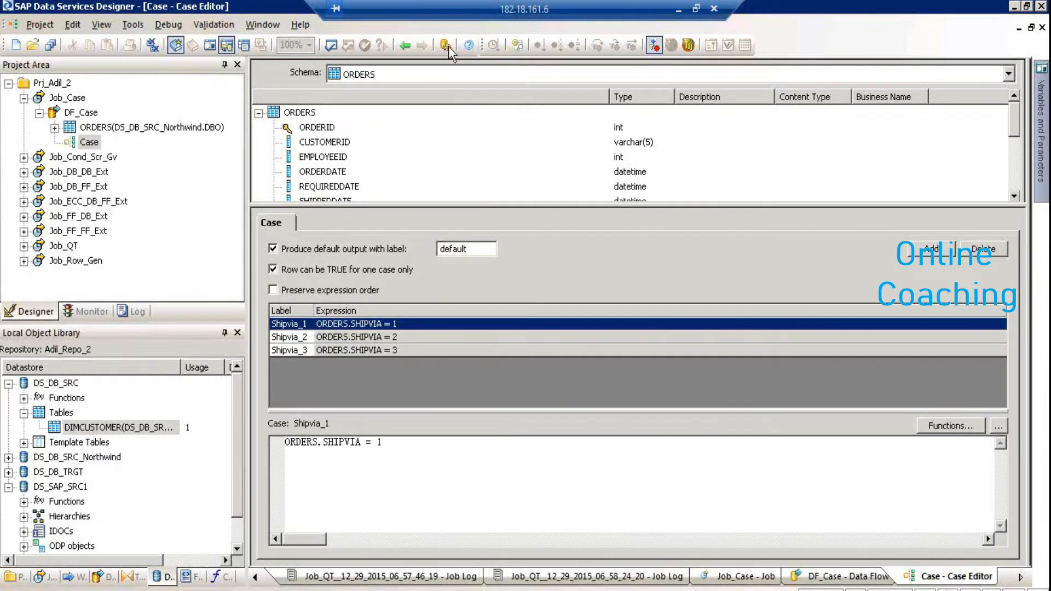
left_click(330, 46)
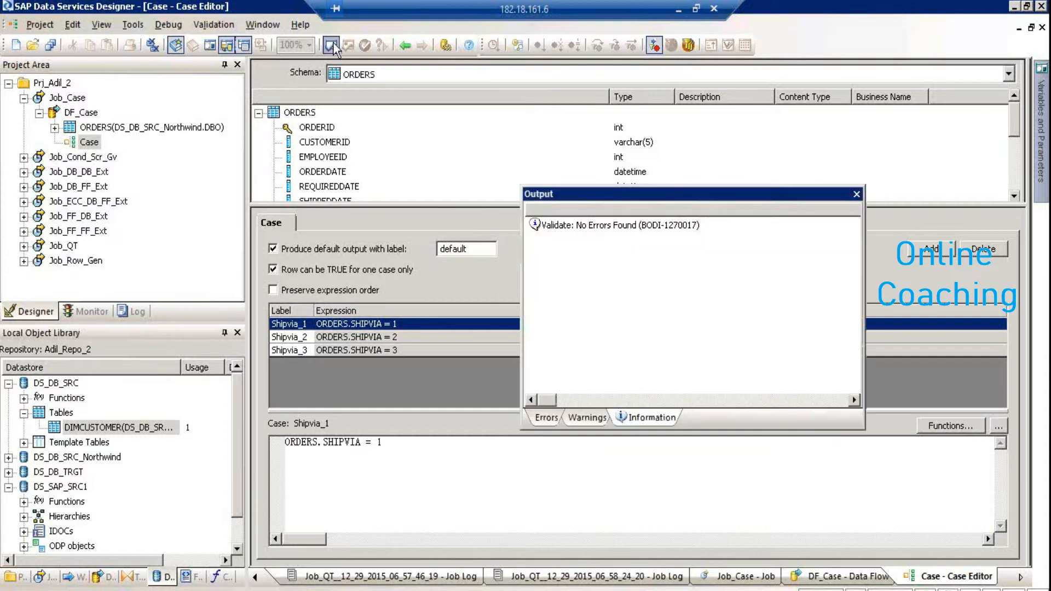
left_click(855, 194)
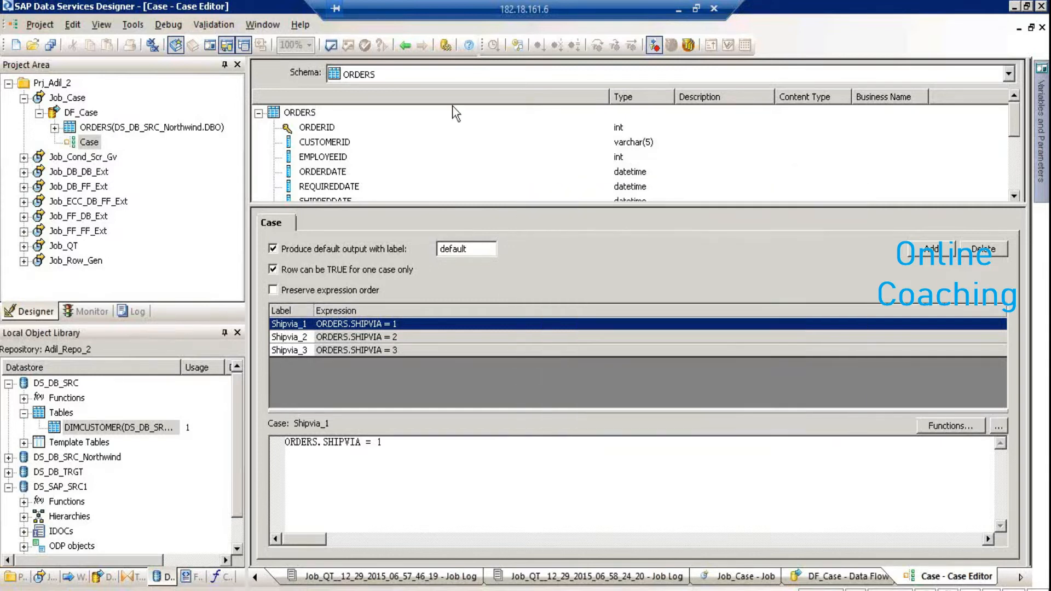
left_click(404, 45)
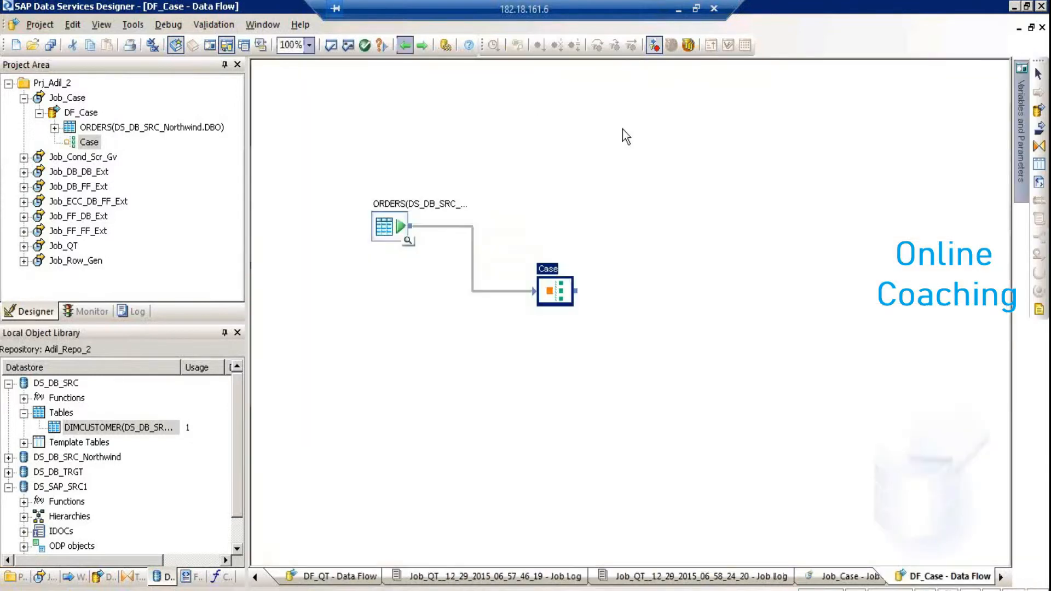
Place template table Via1 in DS_DB_TRGT on DF_Case and link the Case output to it
left_click(1038, 163)
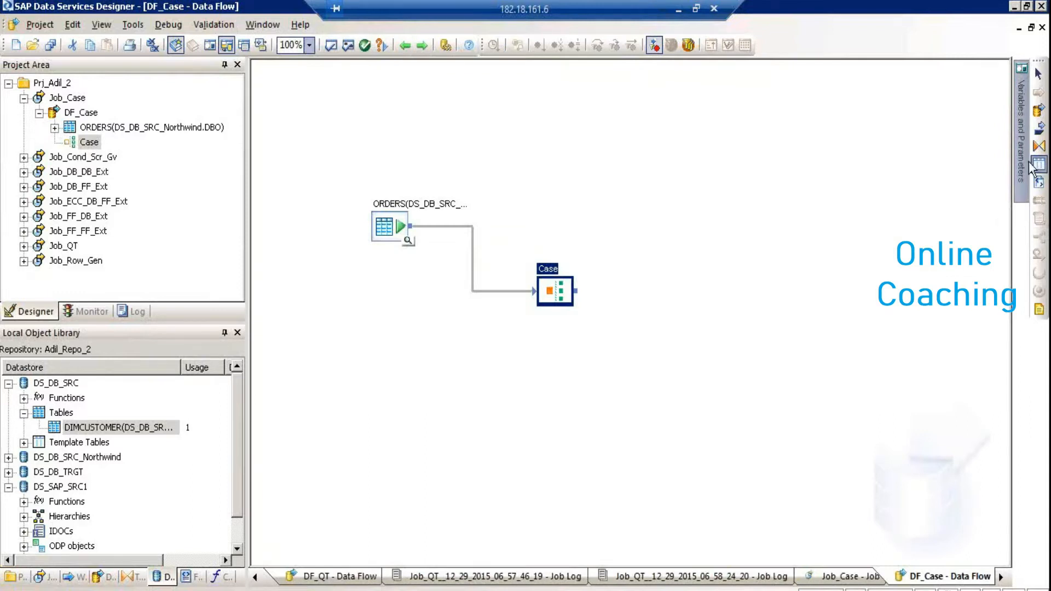
left_click(803, 132)
type("Via1")
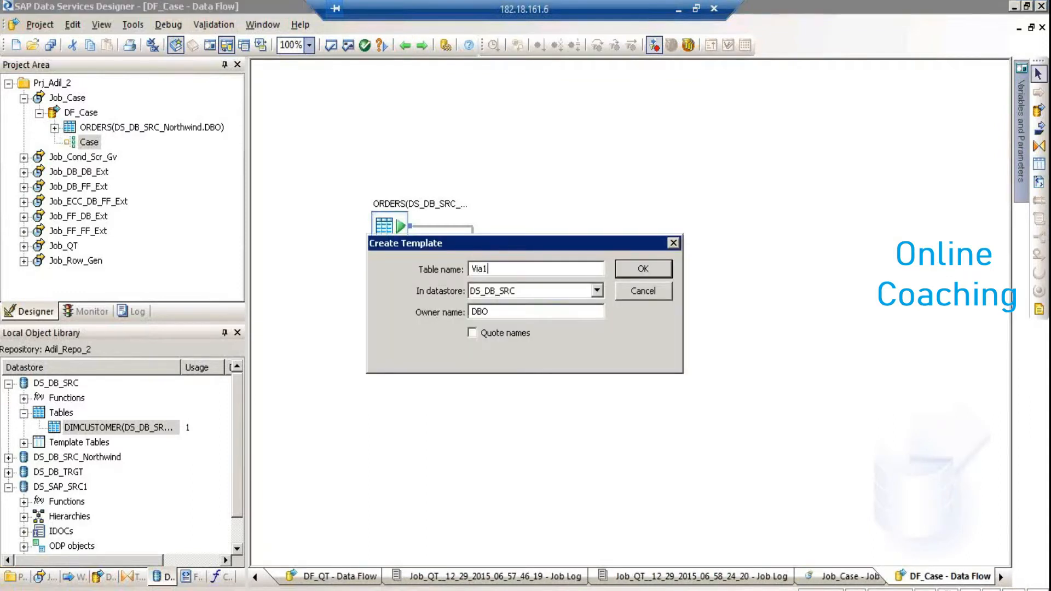
key("Tab")
key("Down")
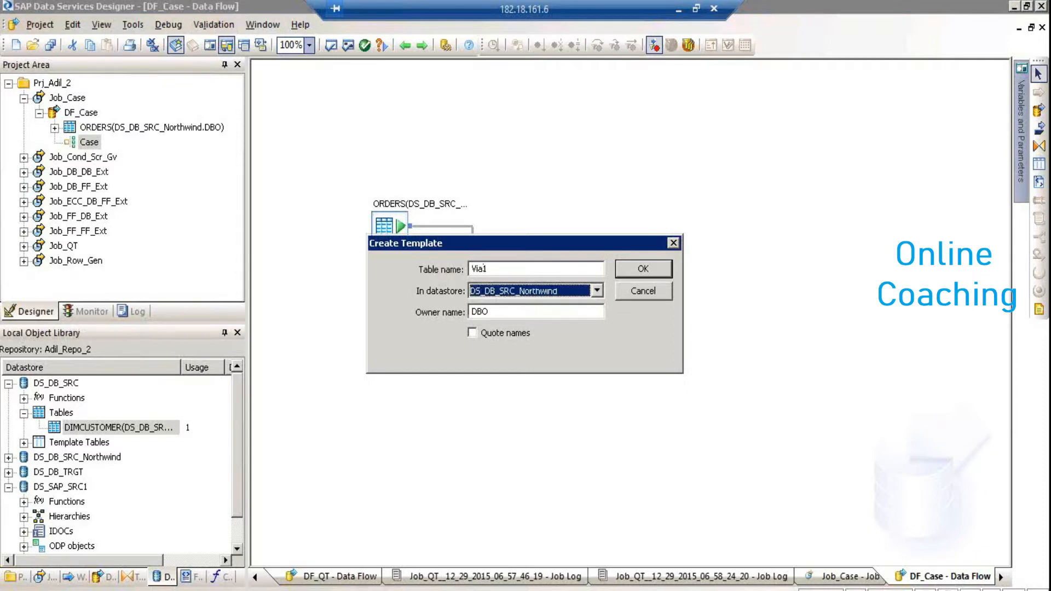
key("Down")
key("Return")
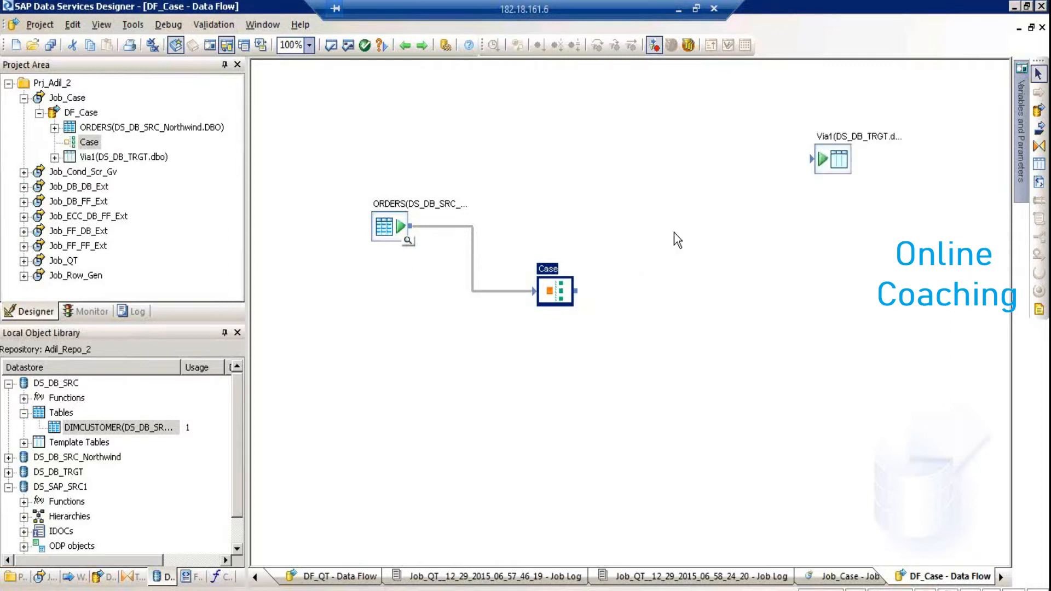
left_click_drag(580, 290, 810, 157)
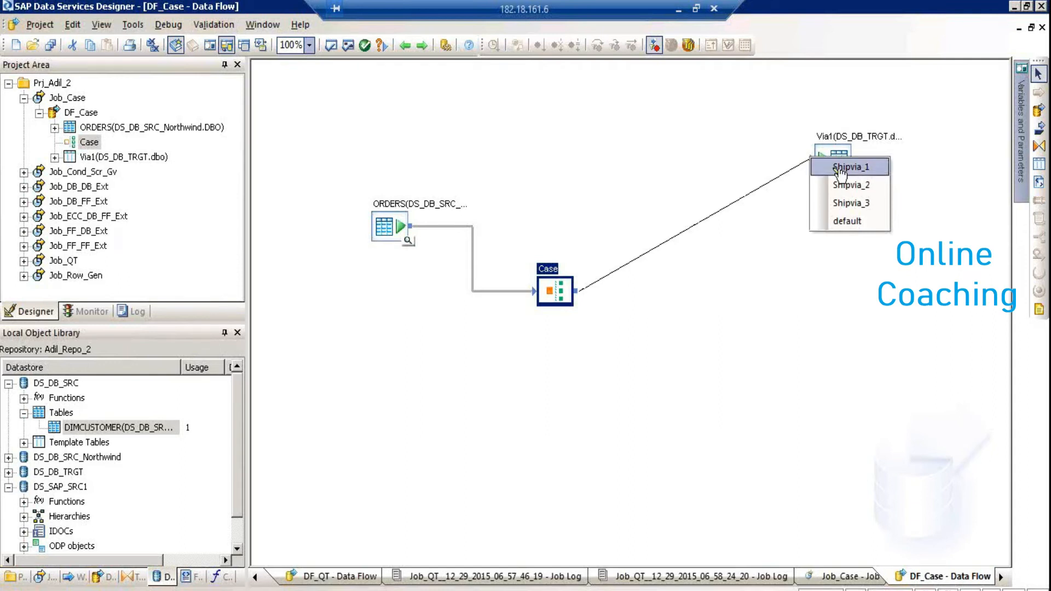
Choose Shipvia_1 as the Case output loading Via1, then select Via1
left_click(840, 170)
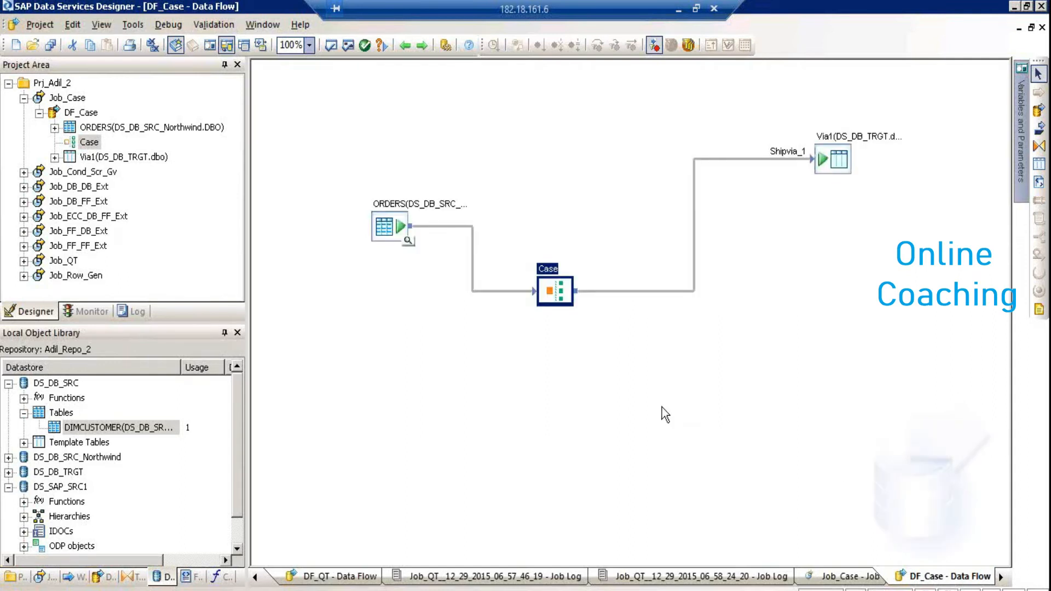
left_click(841, 165)
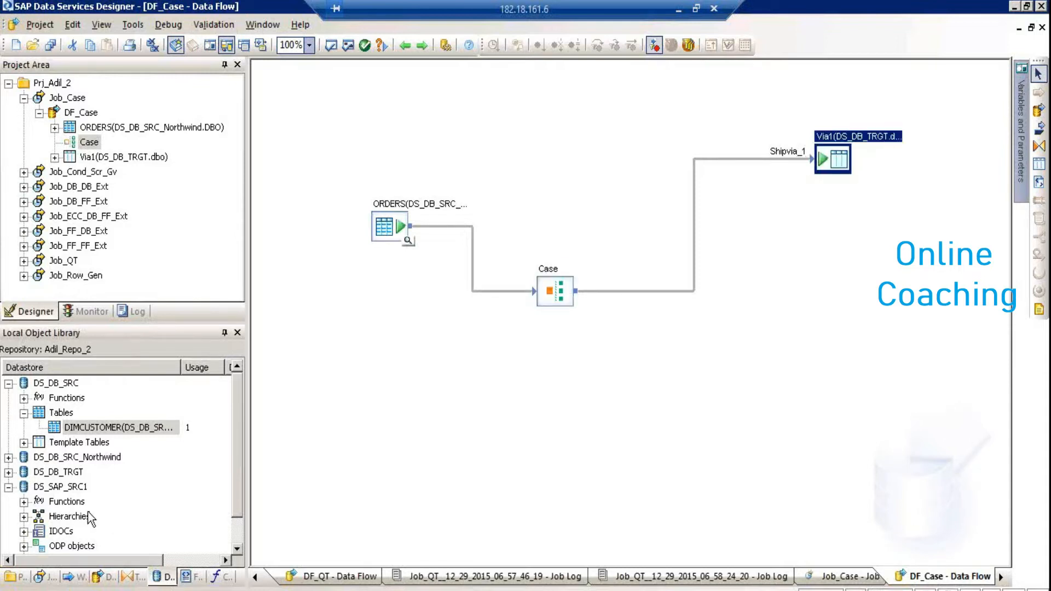
Expand DS_DB_TRGT's template tables and select STG_FF_Cust_Trgt, STG_orders2_TRGT and STG_OrderDtl2_Ext
left_click(8, 472)
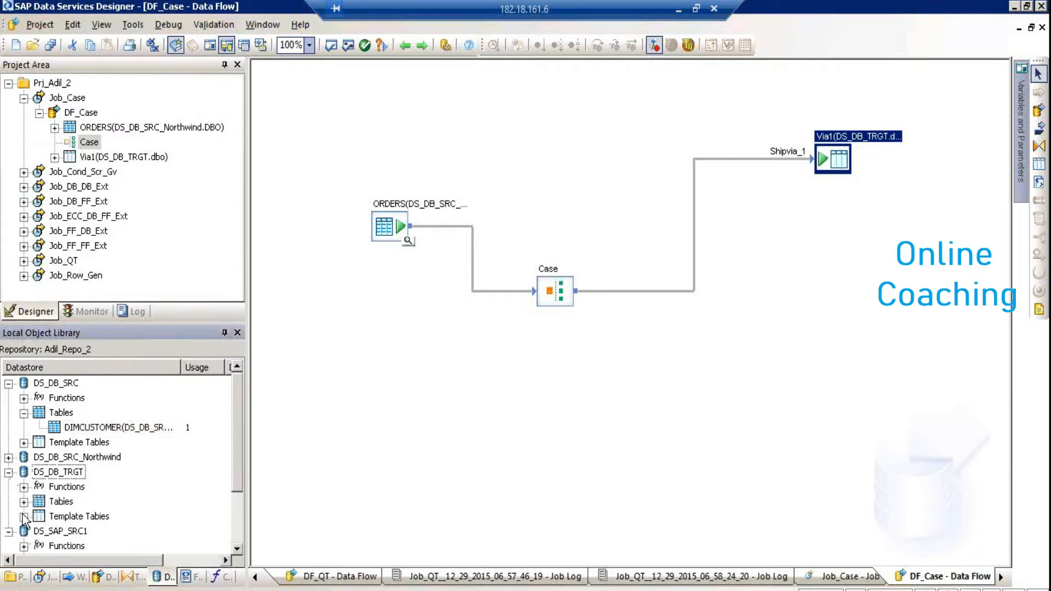
left_click(23, 516)
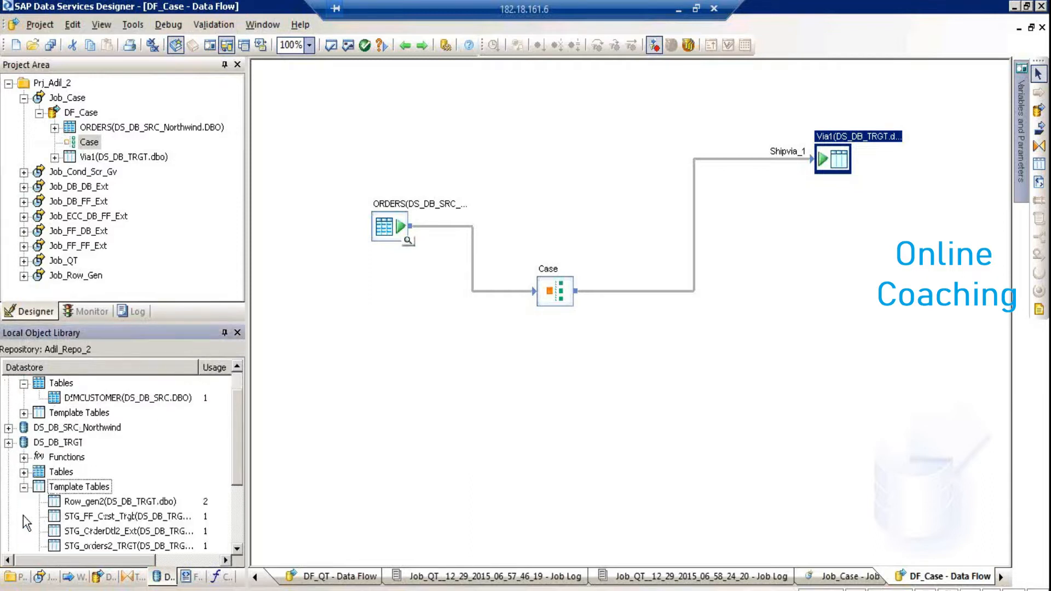
left_click(237, 549)
scroll(164, 492, "down", 5)
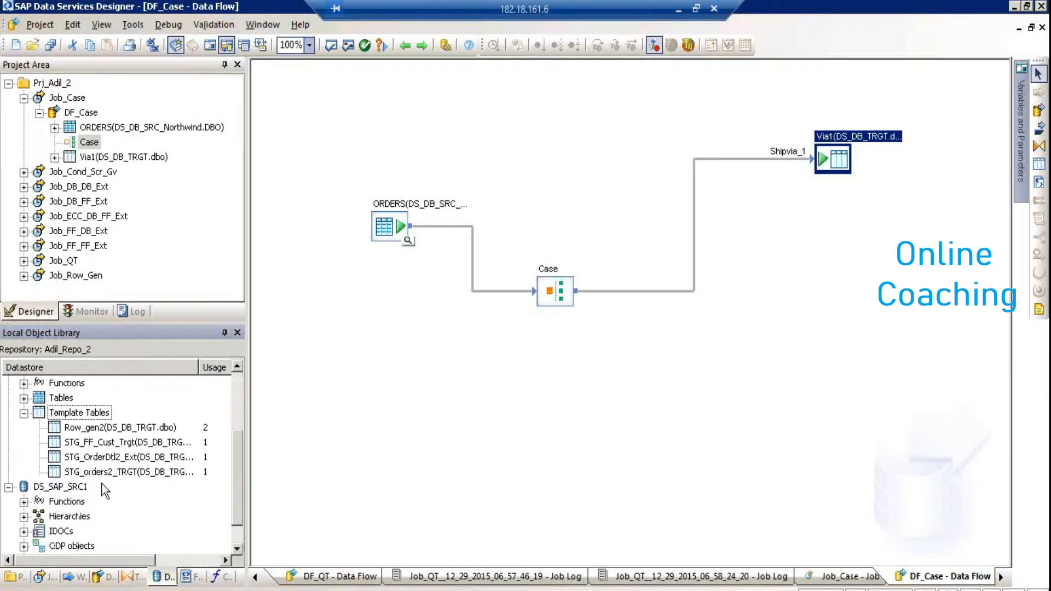
left_click(89, 443)
left_click(90, 472, "ctrl")
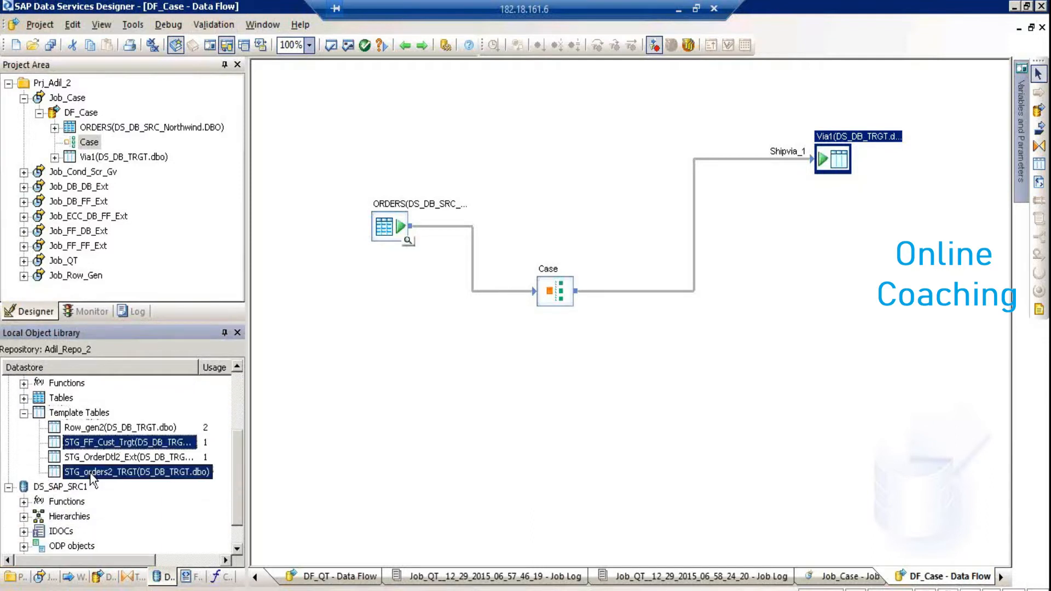
left_click(82, 455, "ctrl")
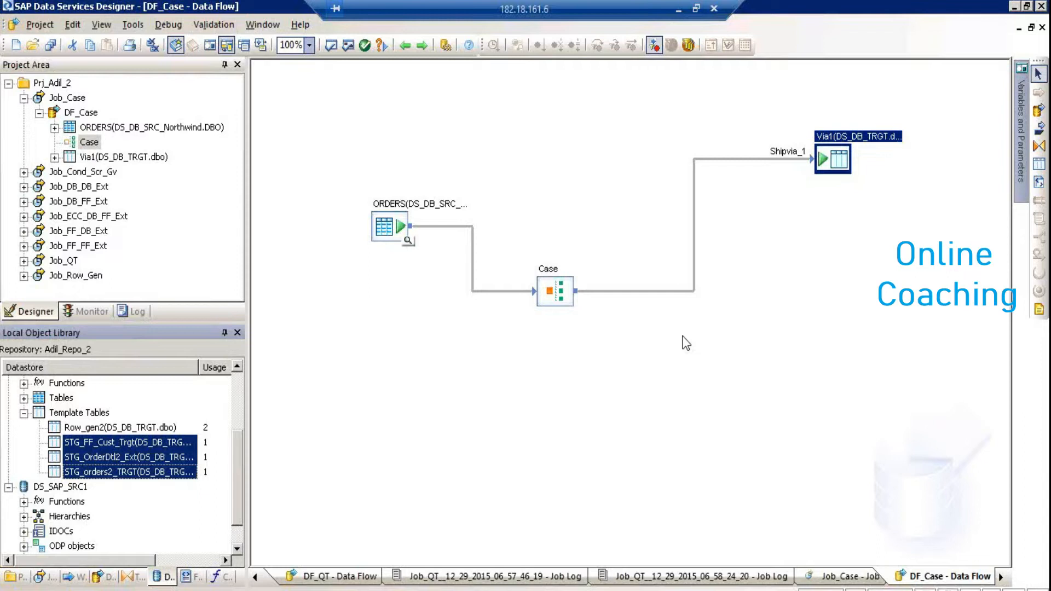
Check the email, then collapse the Template Tables group in the object library
left_click(679, 8)
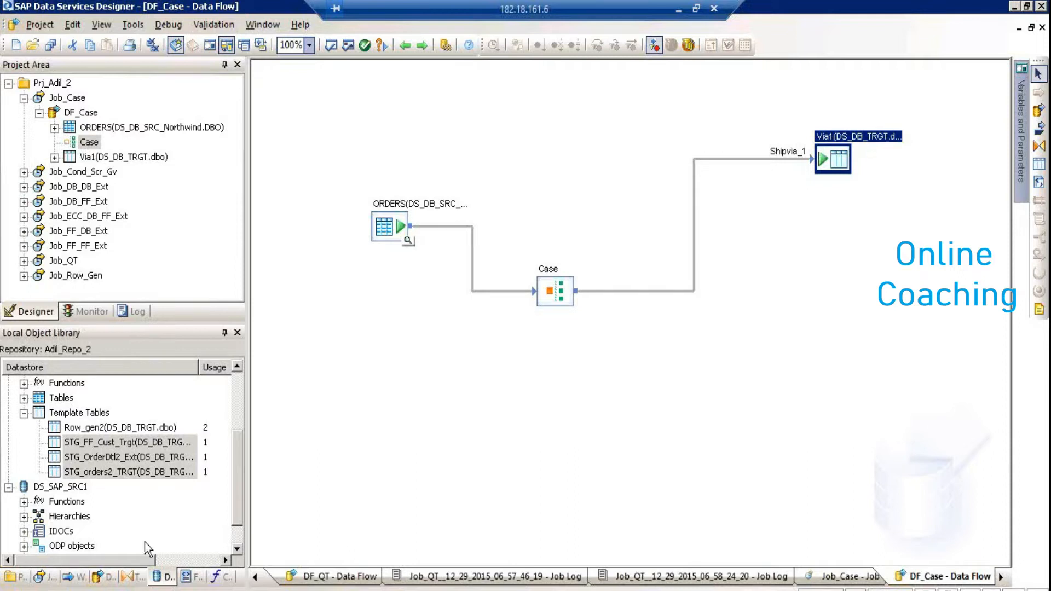
left_click(28, 419)
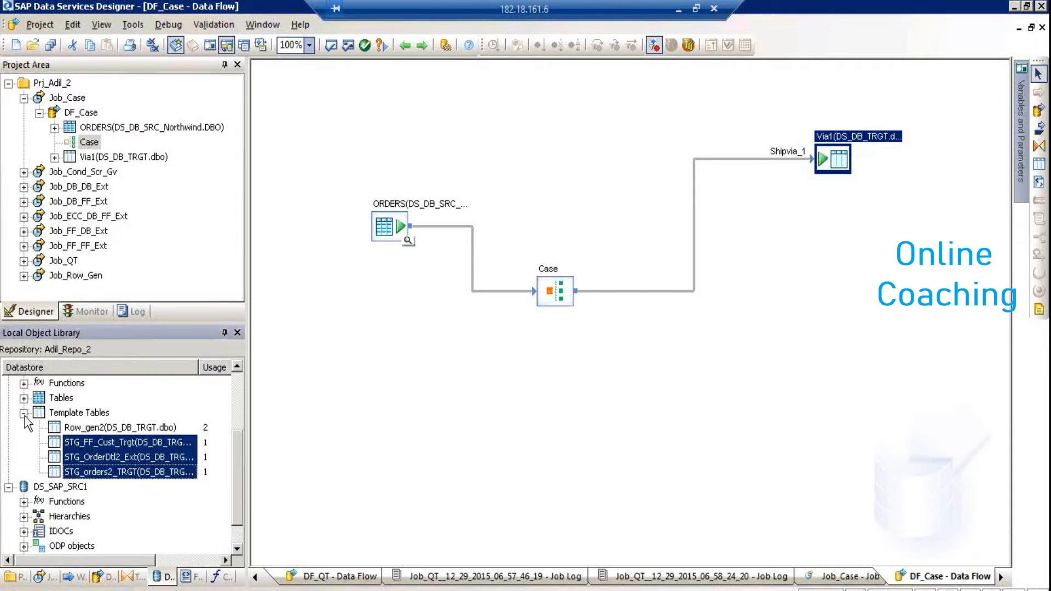
left_click(24, 414)
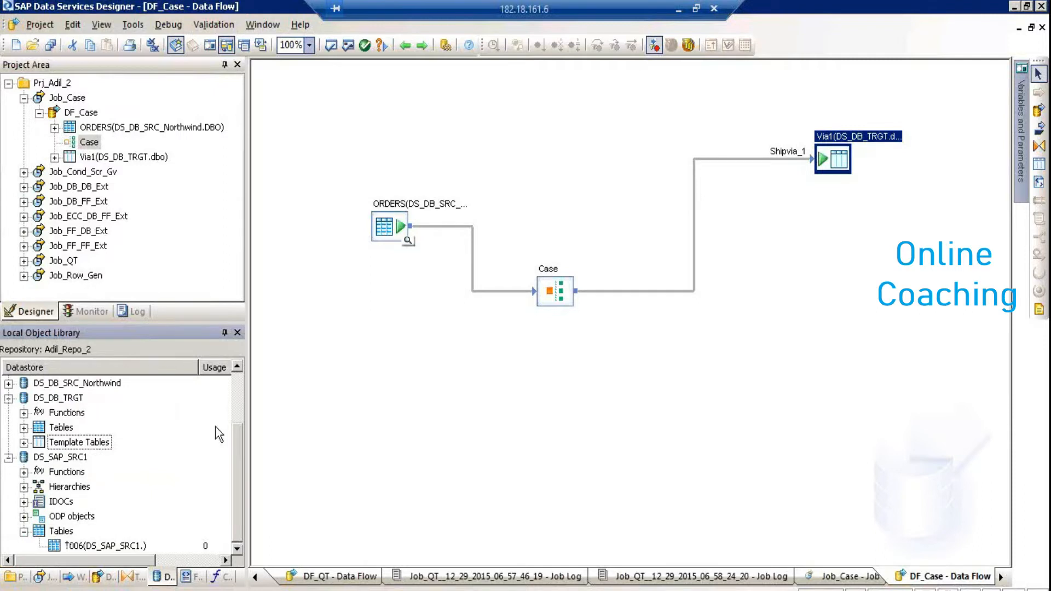
left_click(835, 174)
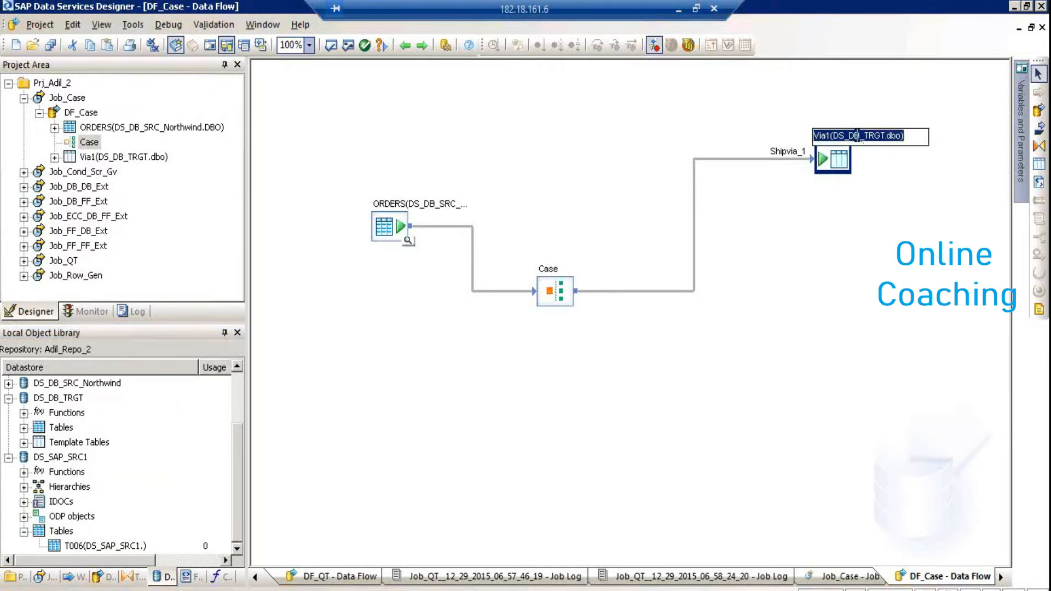
left_click(830, 135)
key("shift+Home")
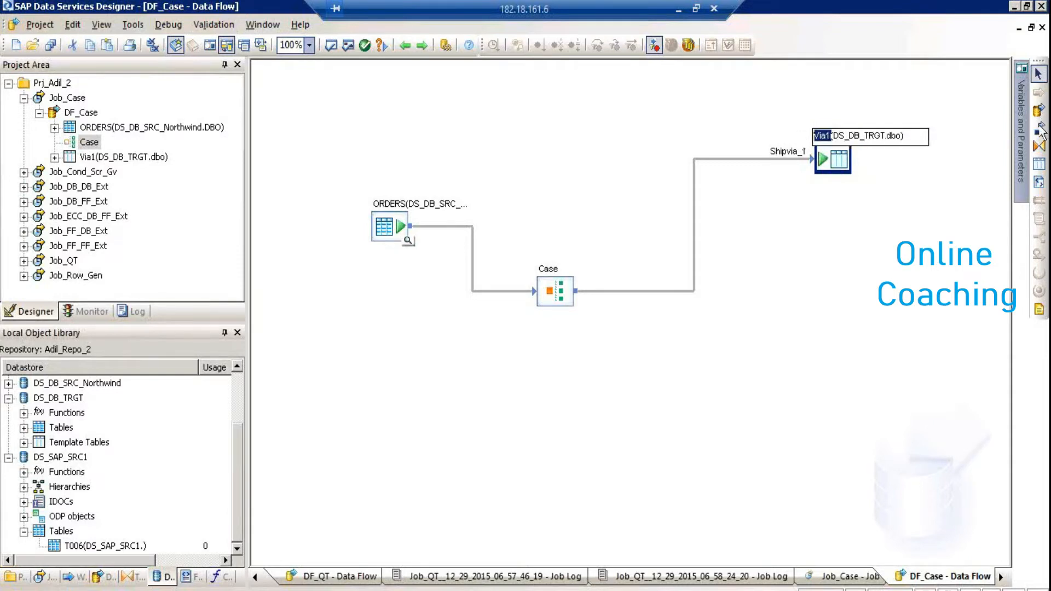
left_click(832, 245)
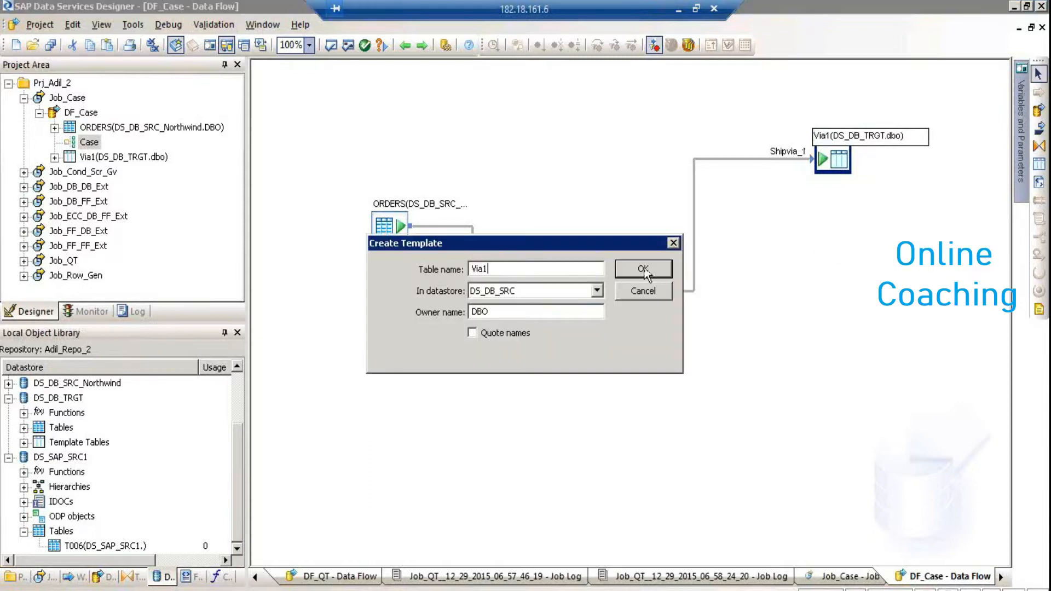
left_click(596, 290)
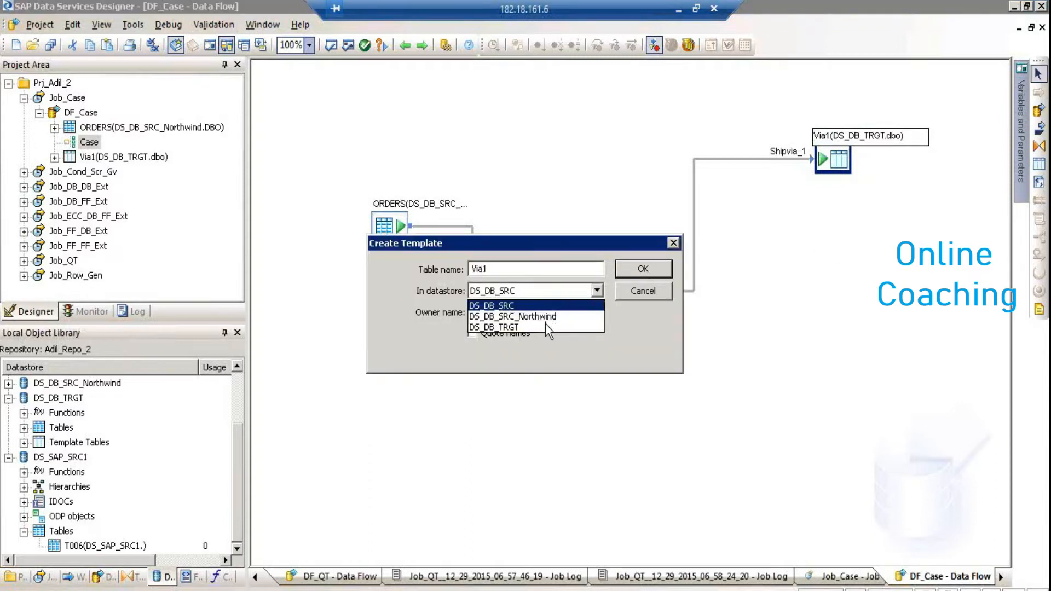
left_click(550, 317)
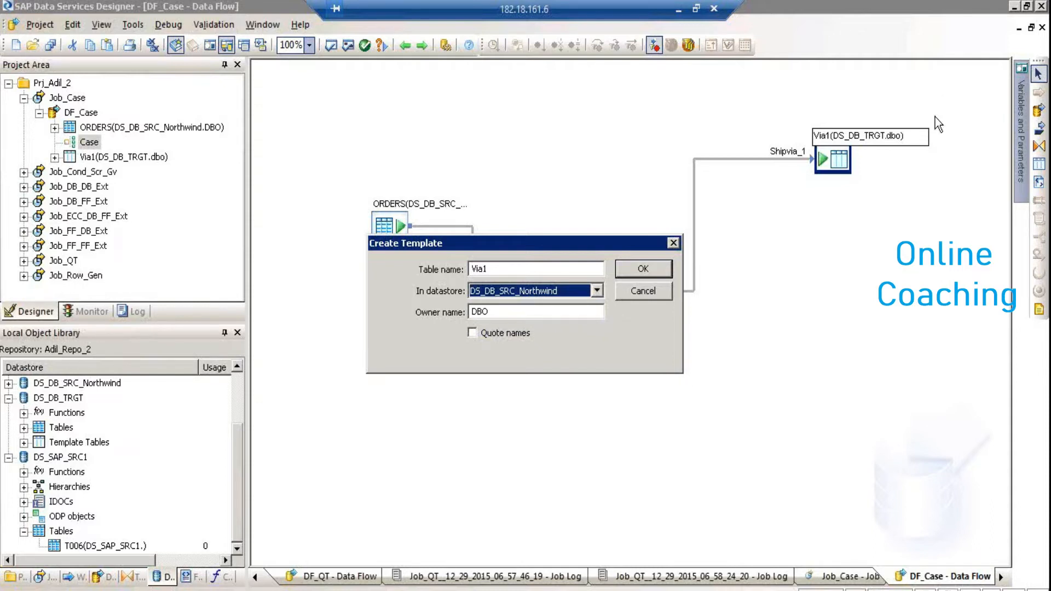
left_click(646, 289)
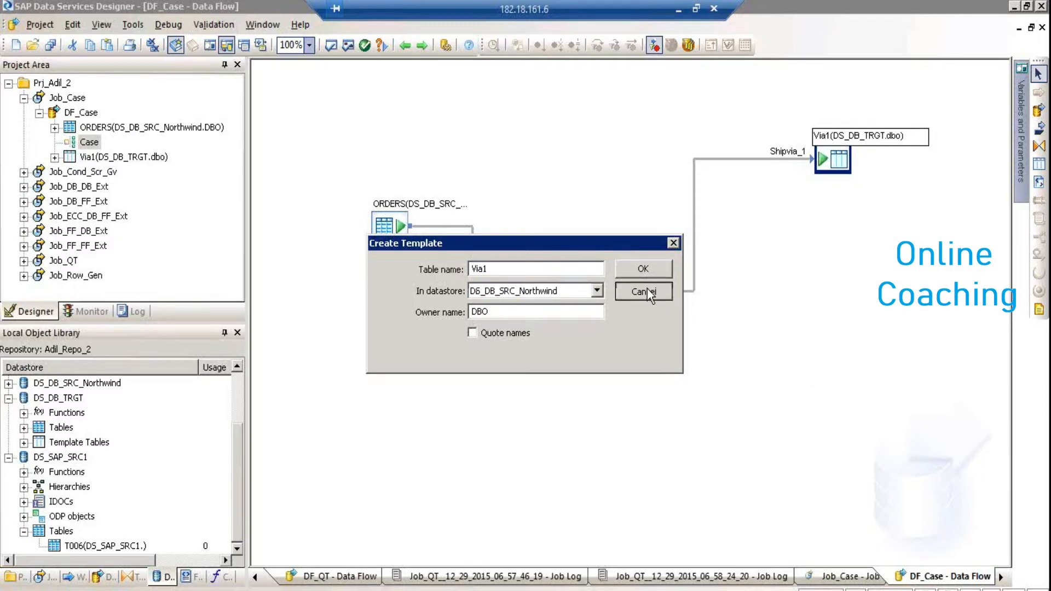
left_click(646, 290)
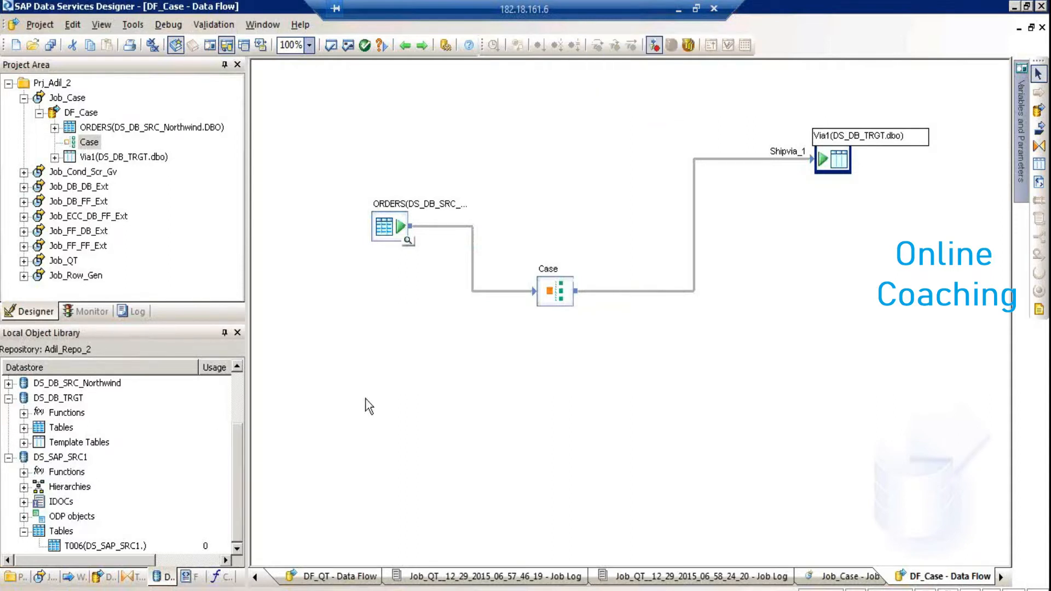
Collapse Job_Case in the Project Area, clear the canvas selection and minimise the Designer
left_click(834, 172)
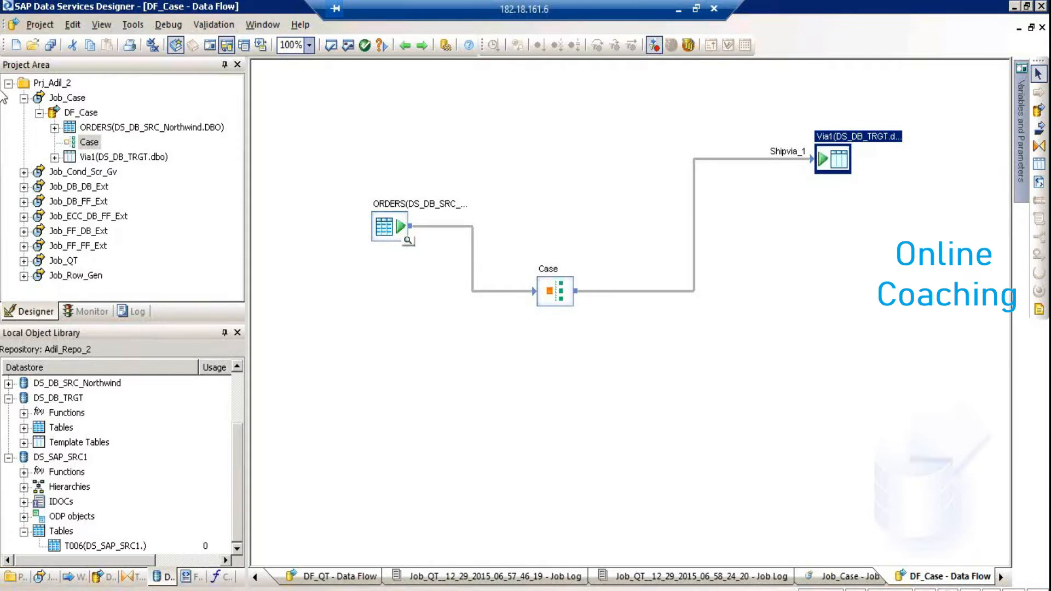
left_click(23, 99)
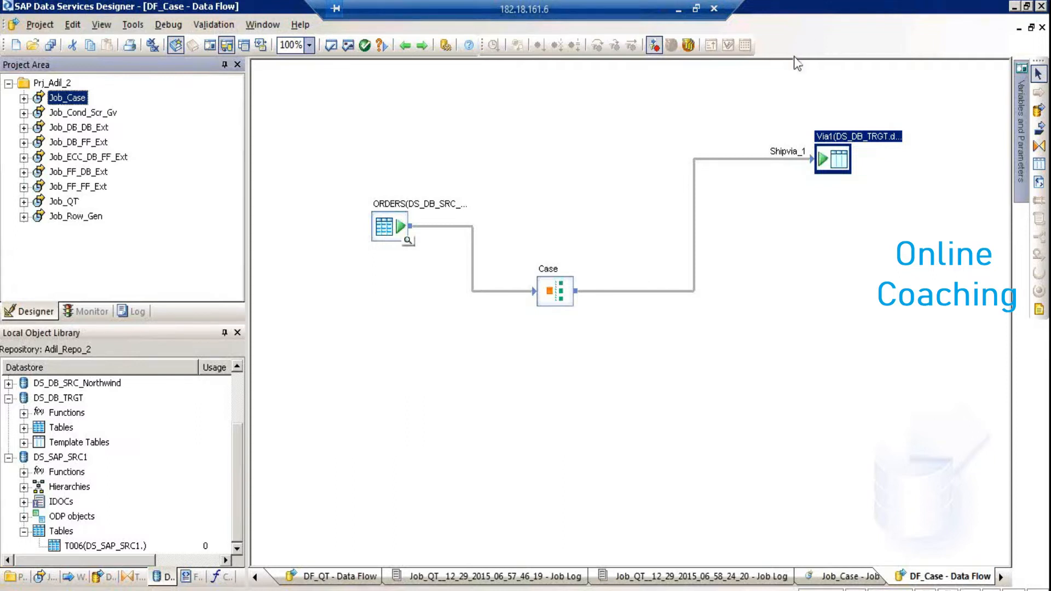
left_click(714, 132)
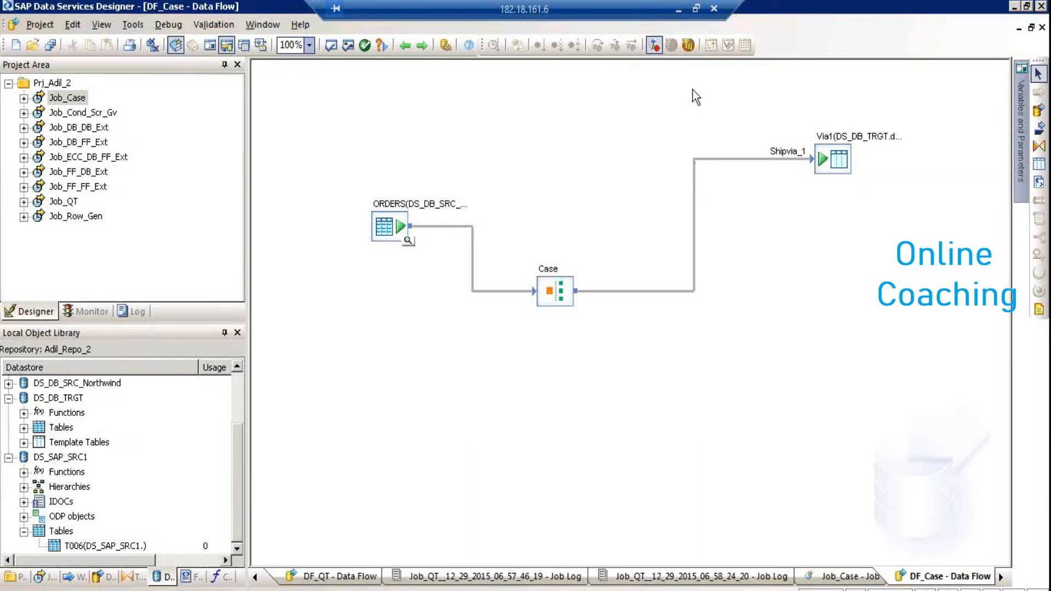
left_click(677, 9)
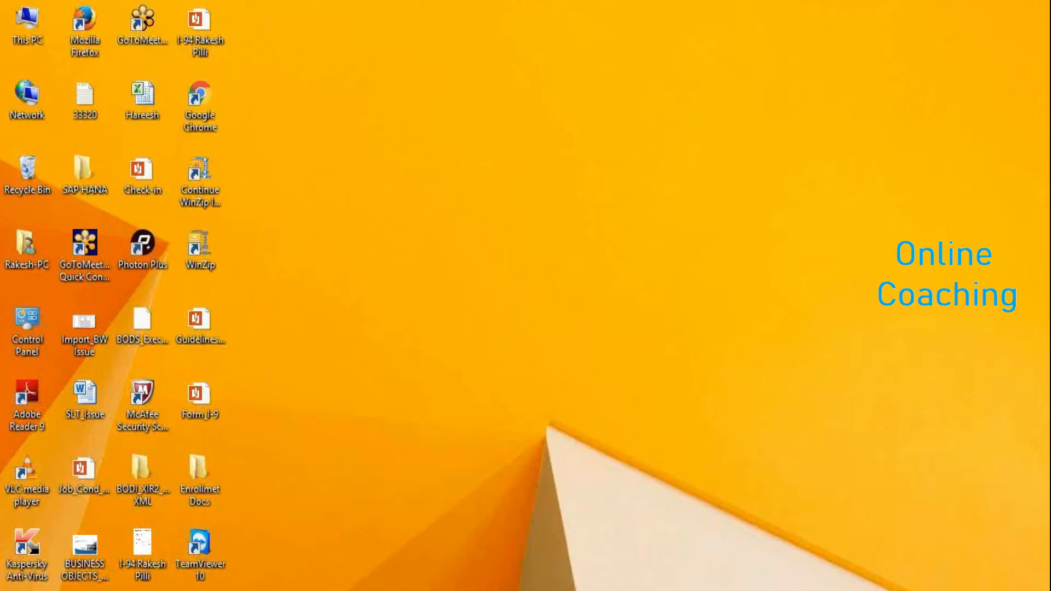
Check the Excel plan's Match, Best record and DS-Management Console topics, then return to Designer
mouse_move(131, 590)
left_click(117, 514)
left_click(559, 208)
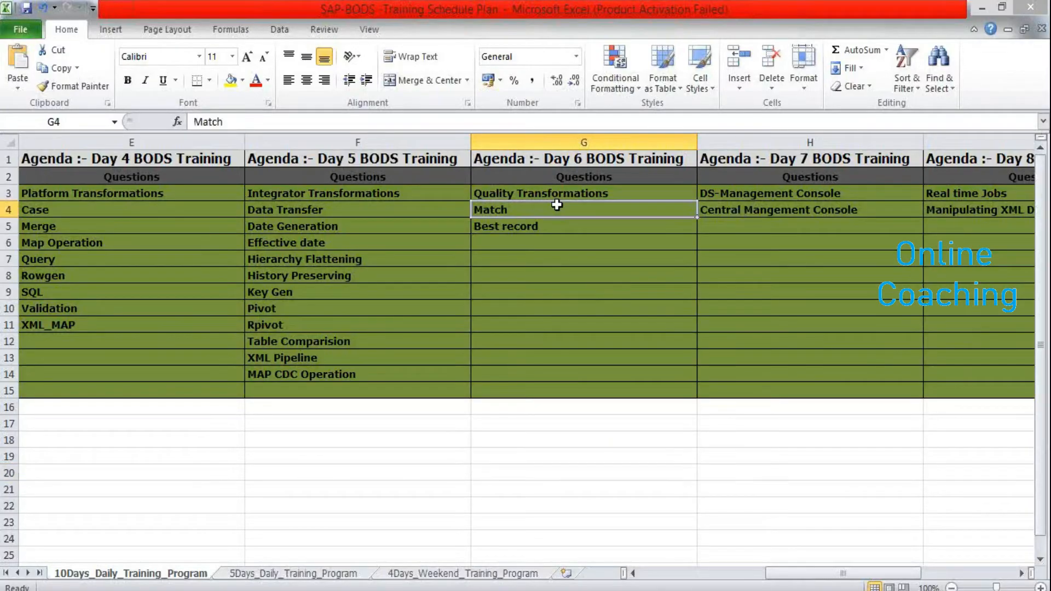
left_click(593, 225)
left_click(764, 190)
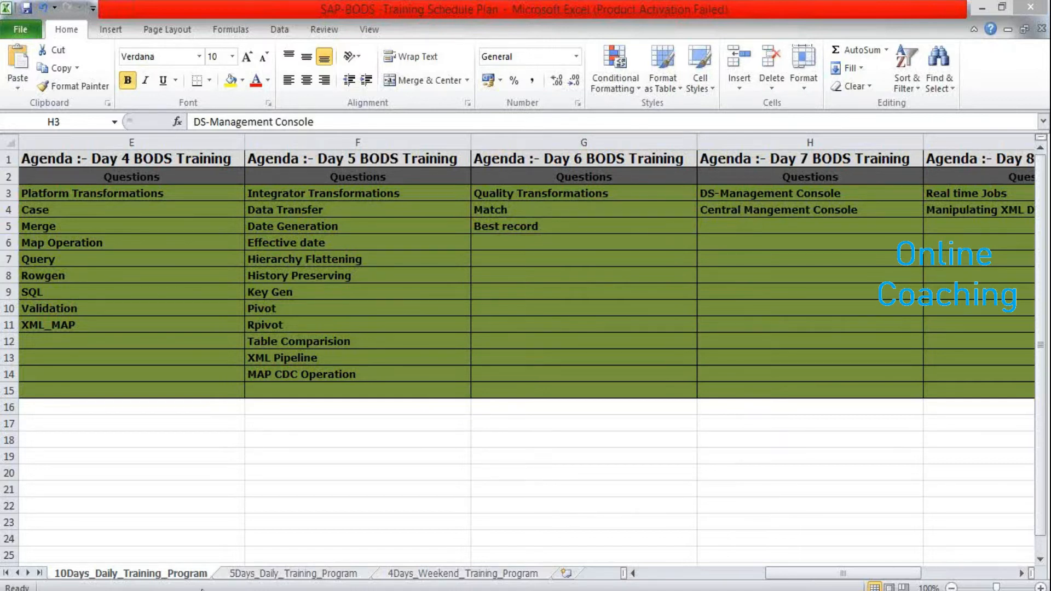
mouse_move(301, 588)
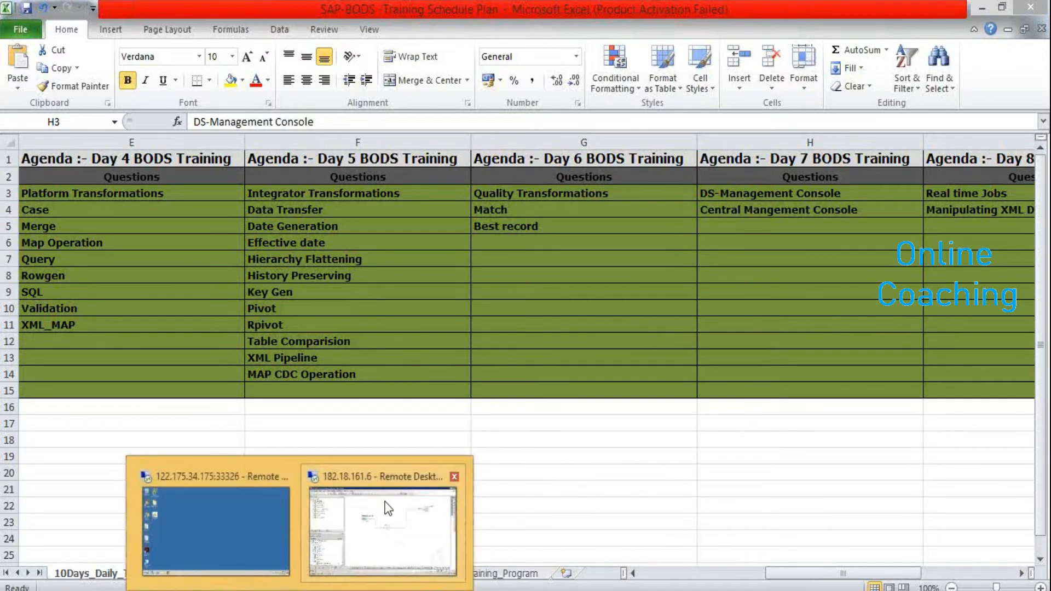
left_click(386, 501)
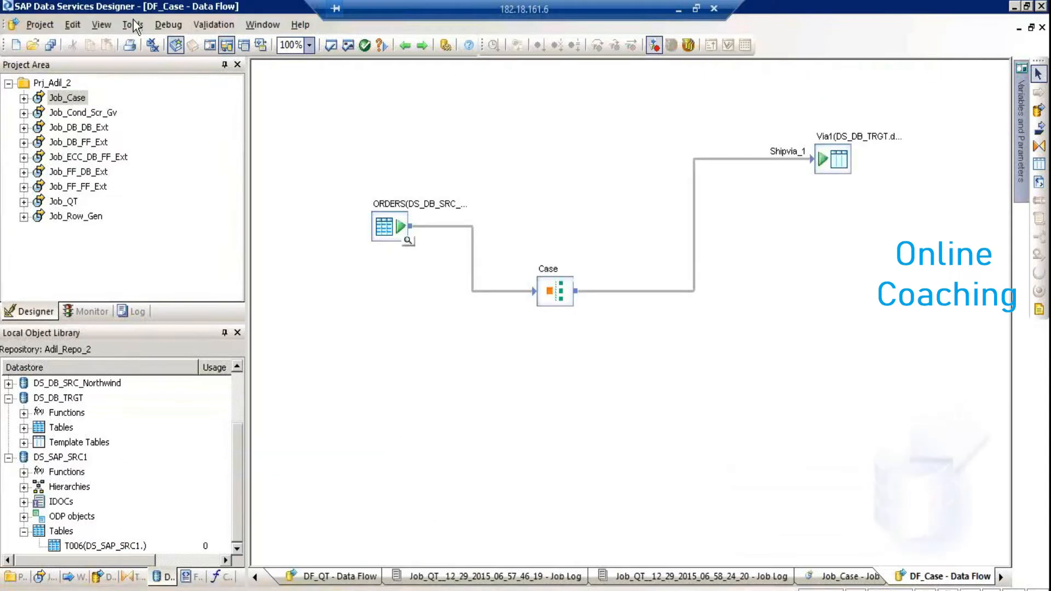
Launch the Data Services Management Console from the Tools menu
left_click(133, 25)
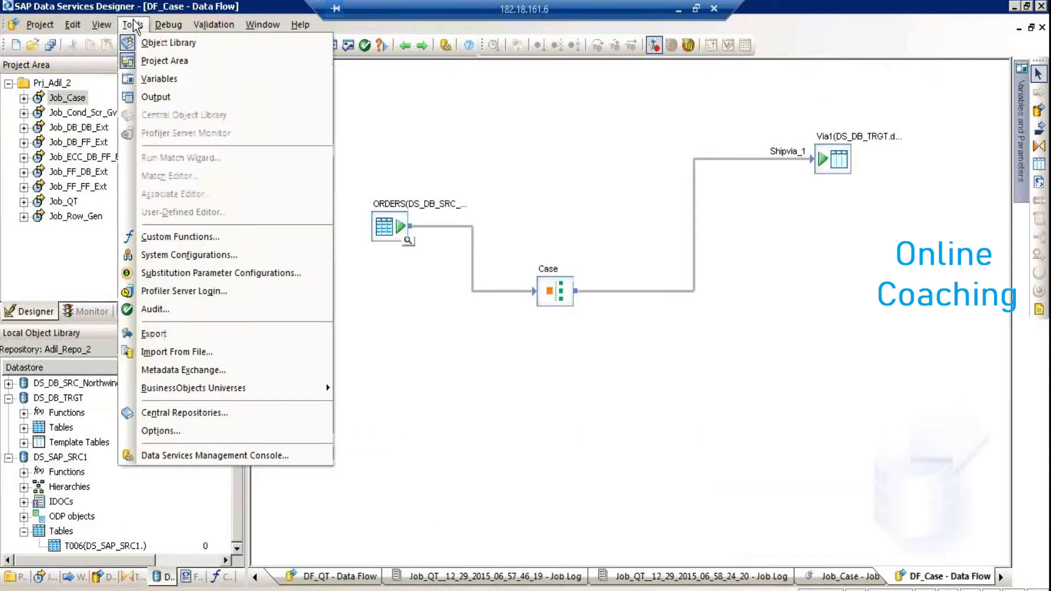
left_click(167, 455)
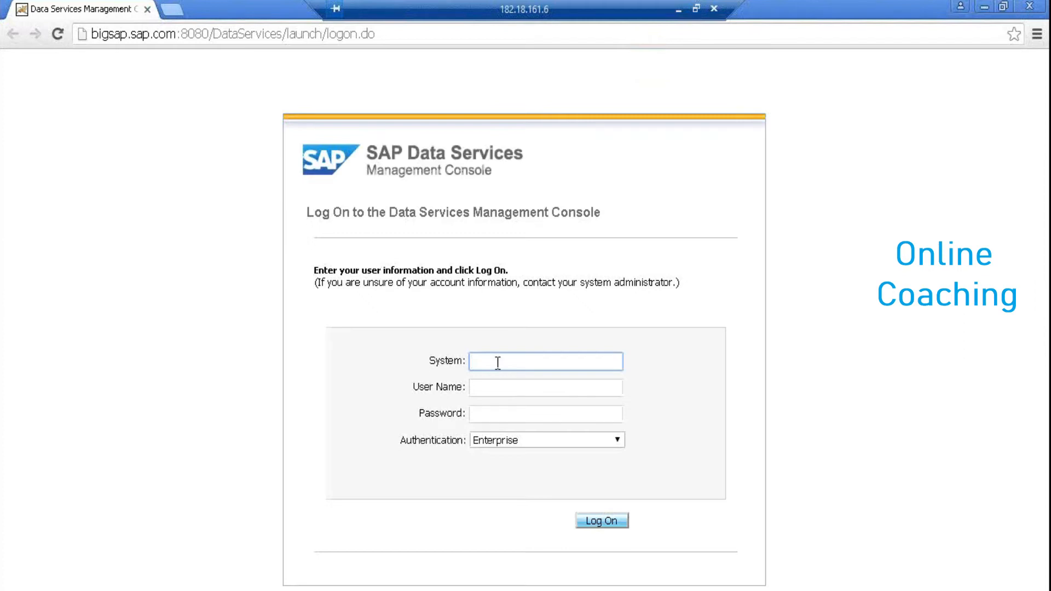
Log on to the localhost system with the user's credentials, decline saving the password, and open Administrator
type("localhost")
key("Tab")
type("adil")
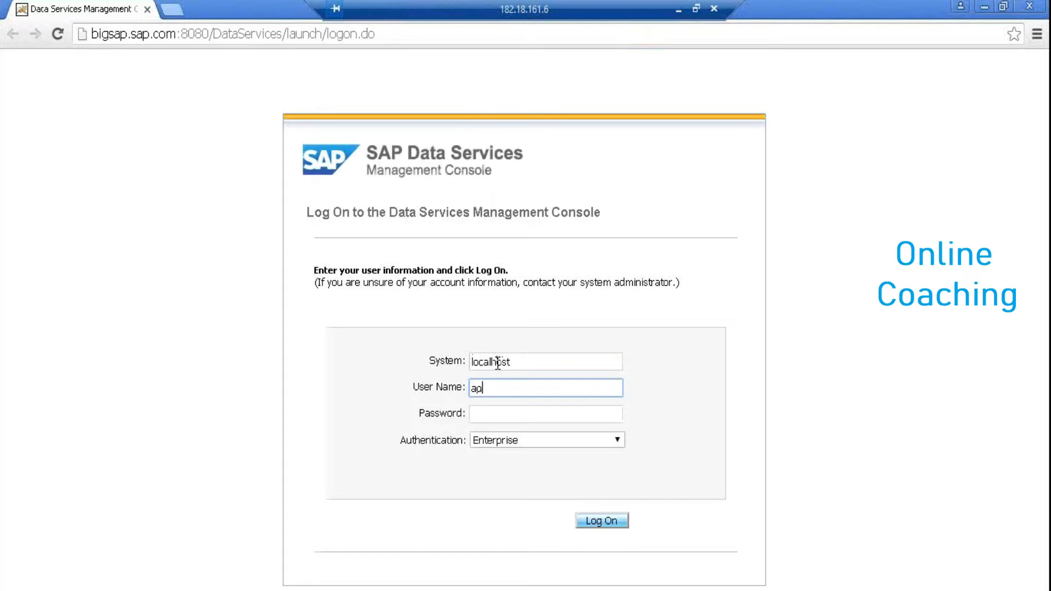
key("Tab")
type("*********")
key("Return")
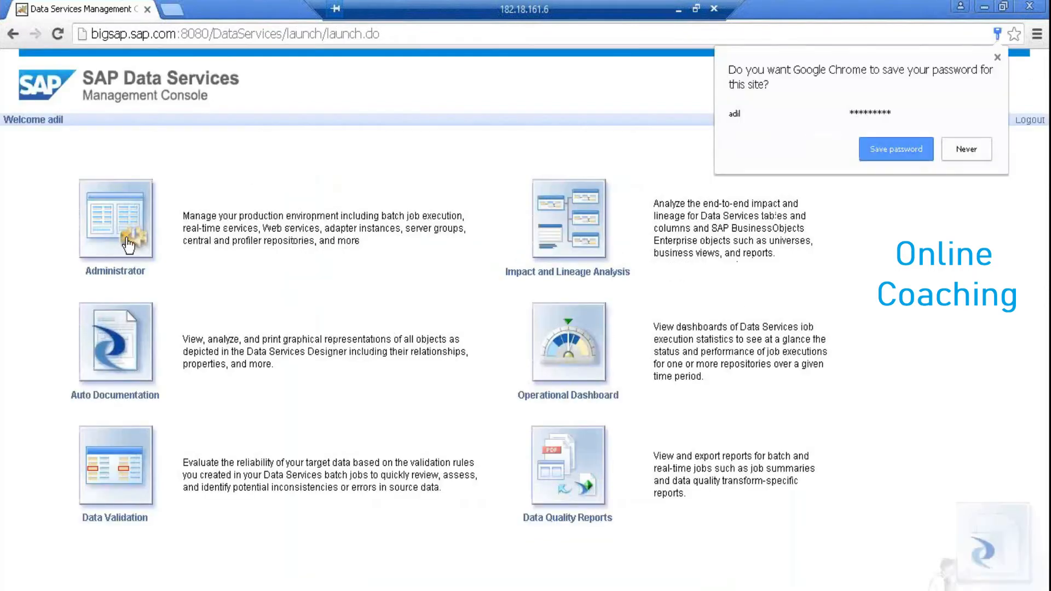
left_click(966, 149)
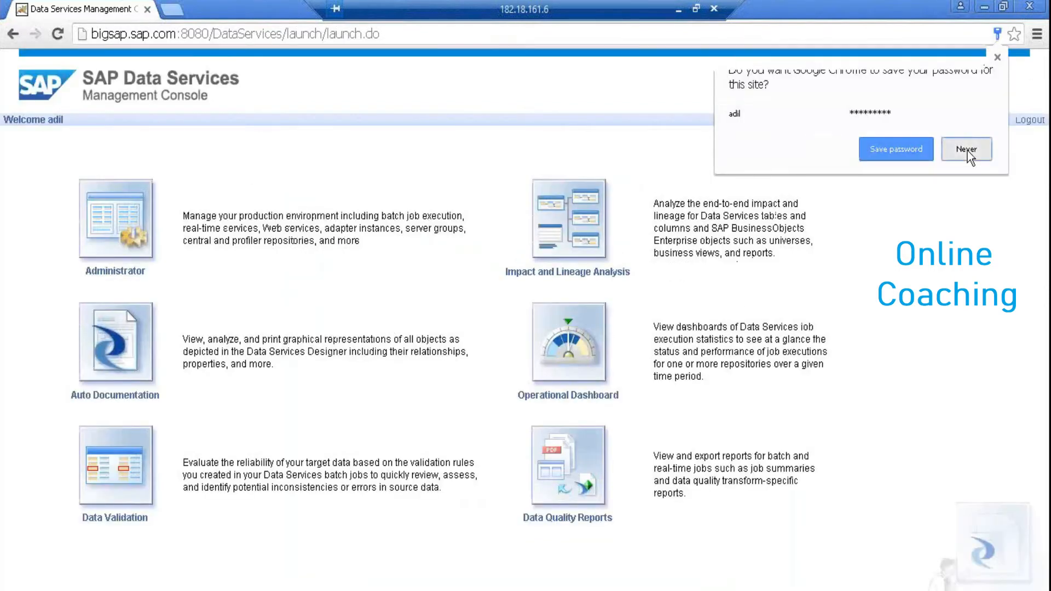
left_click(140, 219)
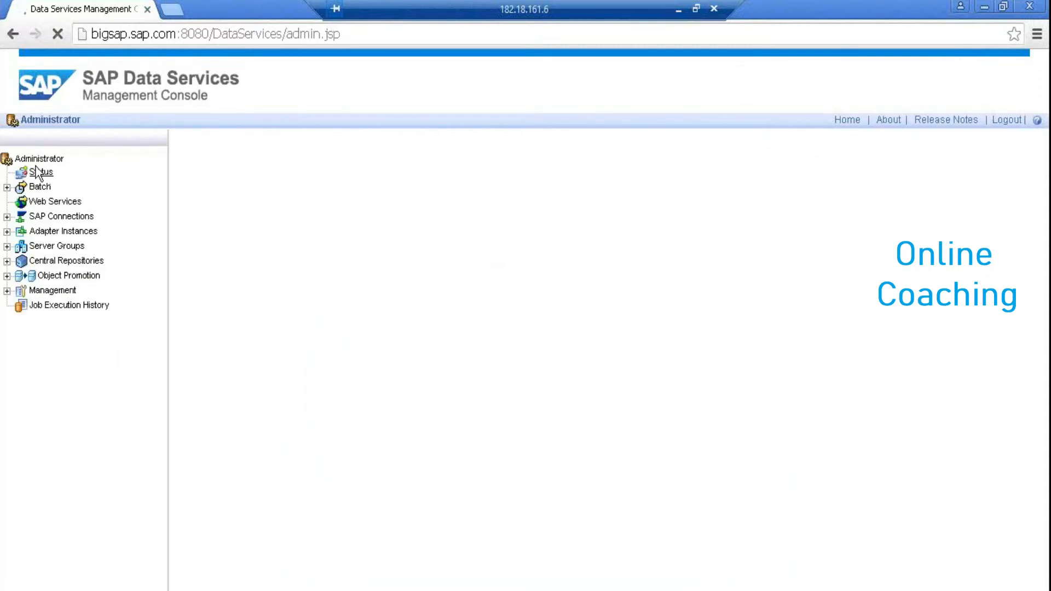
Show Repo_BIGSAP's Batch Job Configuration and expand SAP Connections to reveal RFC Server Interface
left_click(7, 187)
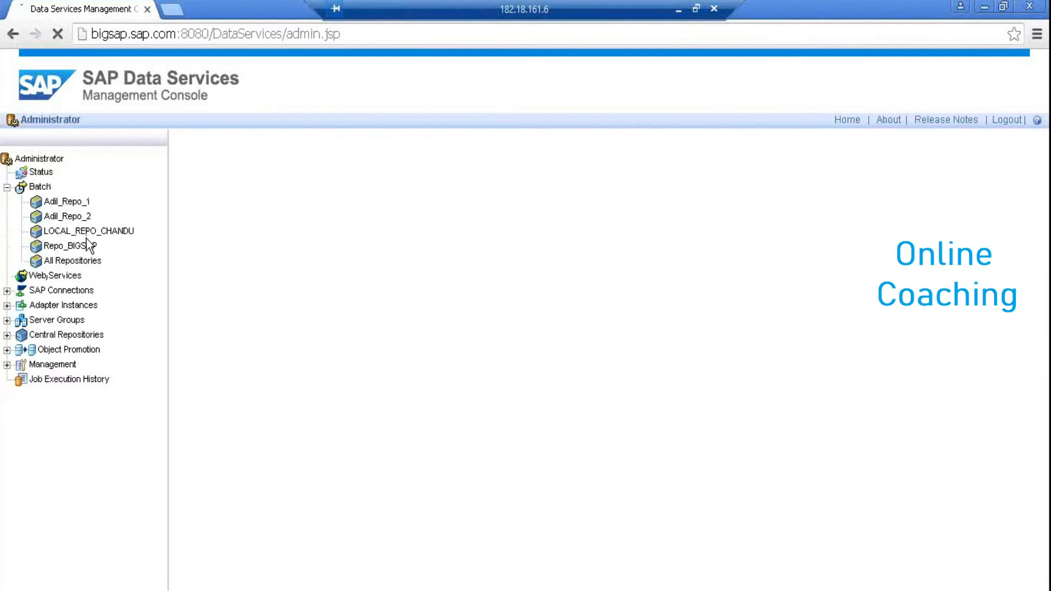
left_click(83, 246)
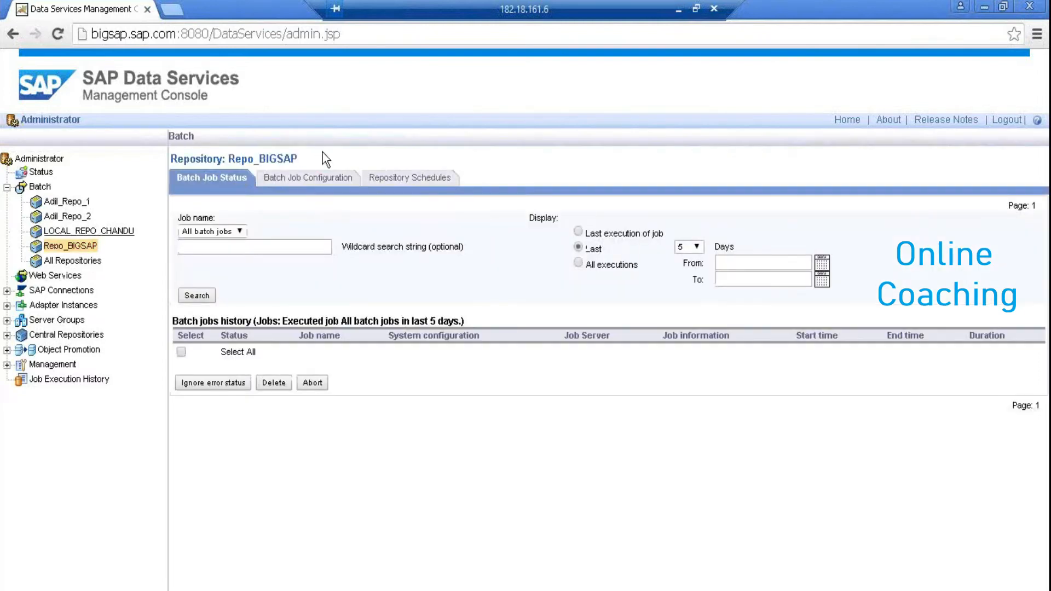
left_click(303, 184)
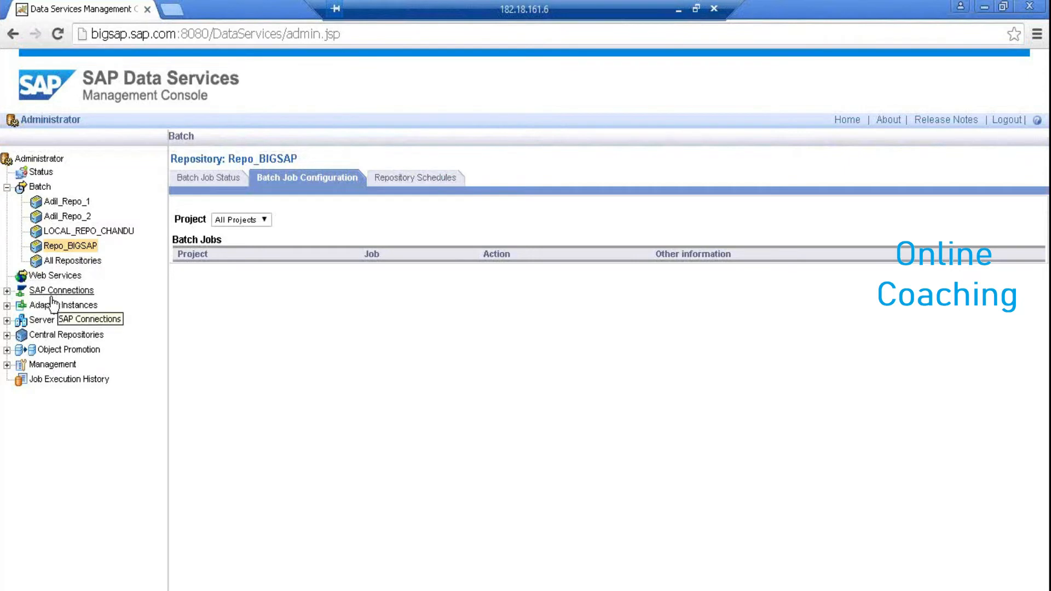
left_click(7, 291)
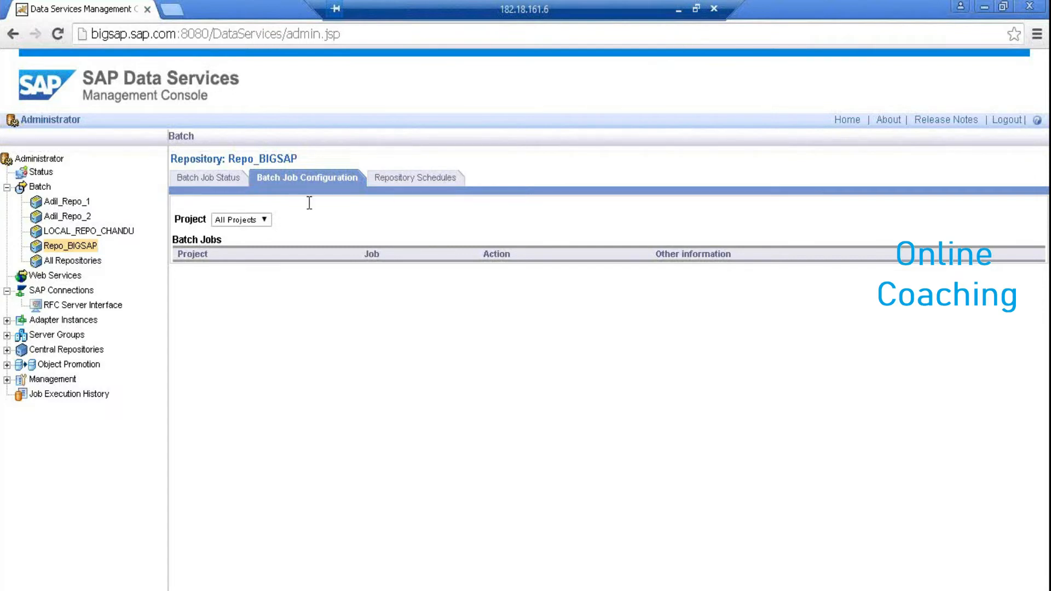
Open a new RFC server configuration, inspect its fields and Server security, then return to the status page
left_click(100, 307)
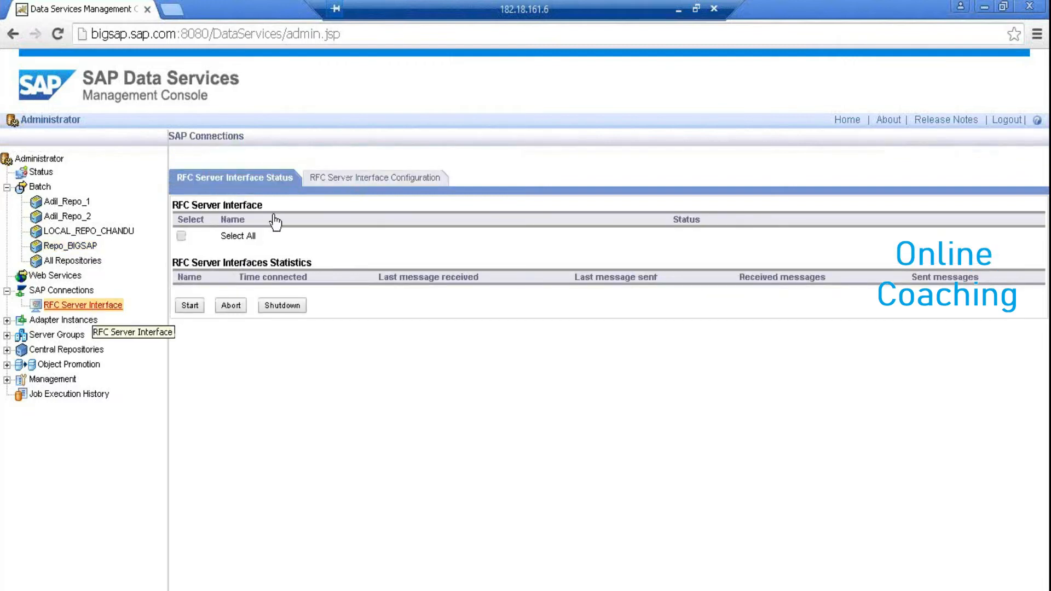
left_click(356, 179)
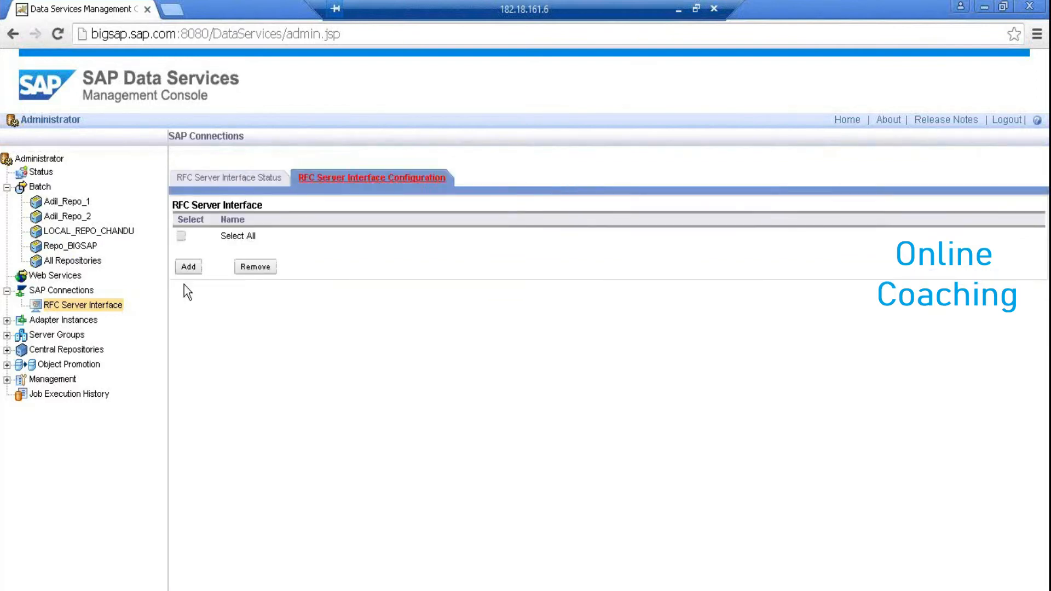
left_click(191, 273)
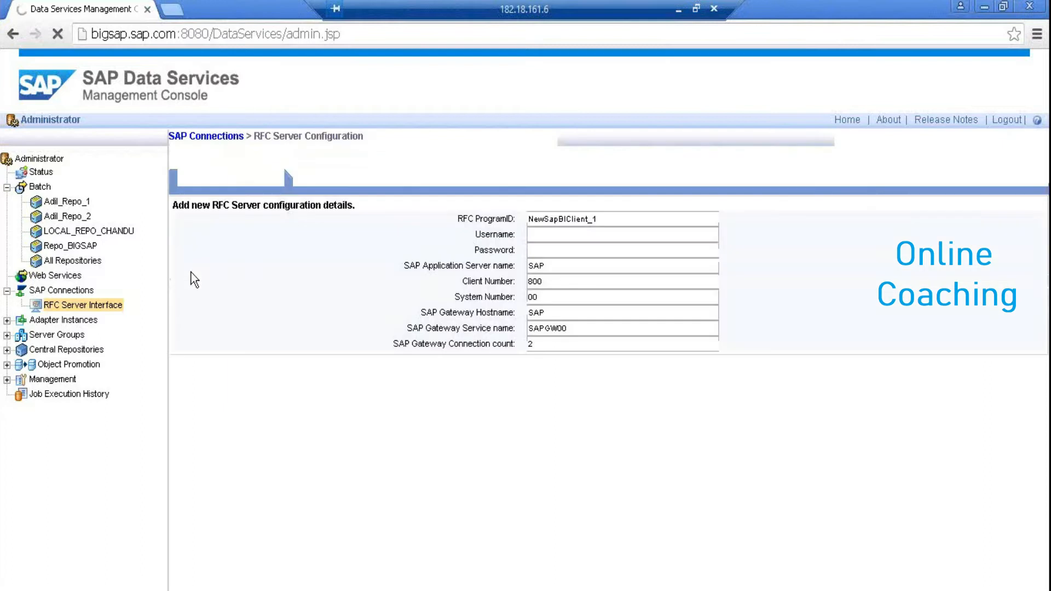
left_click_drag(603, 211, 527, 219)
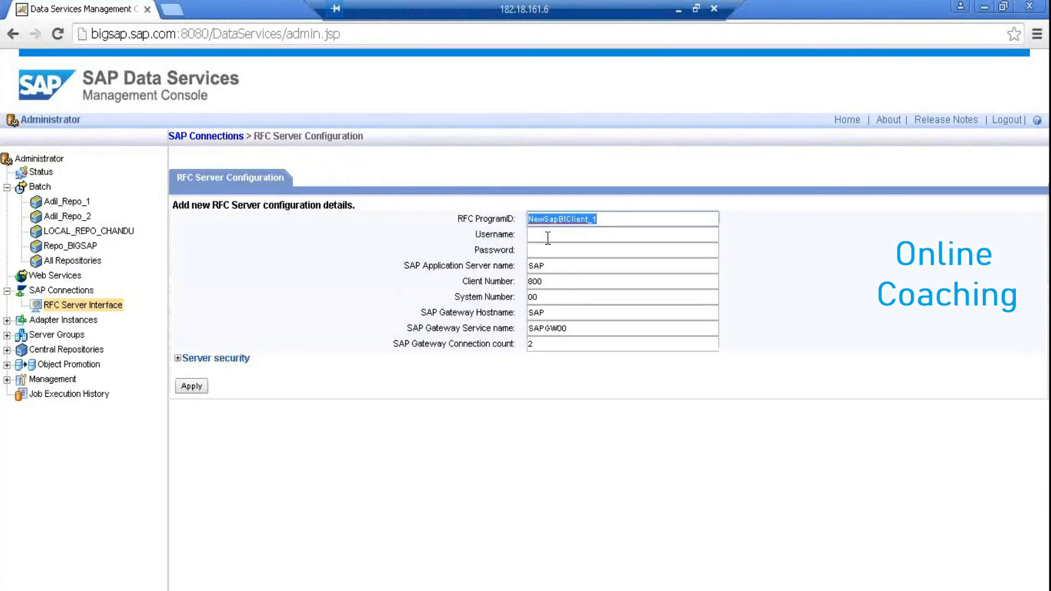
left_click(548, 251)
left_click(560, 265)
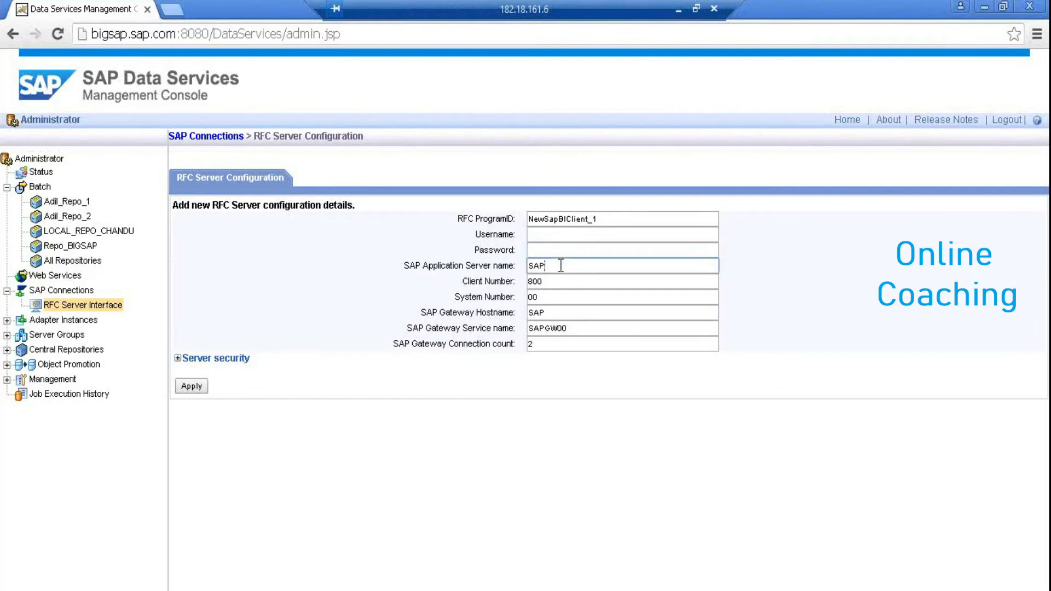
left_click(561, 280)
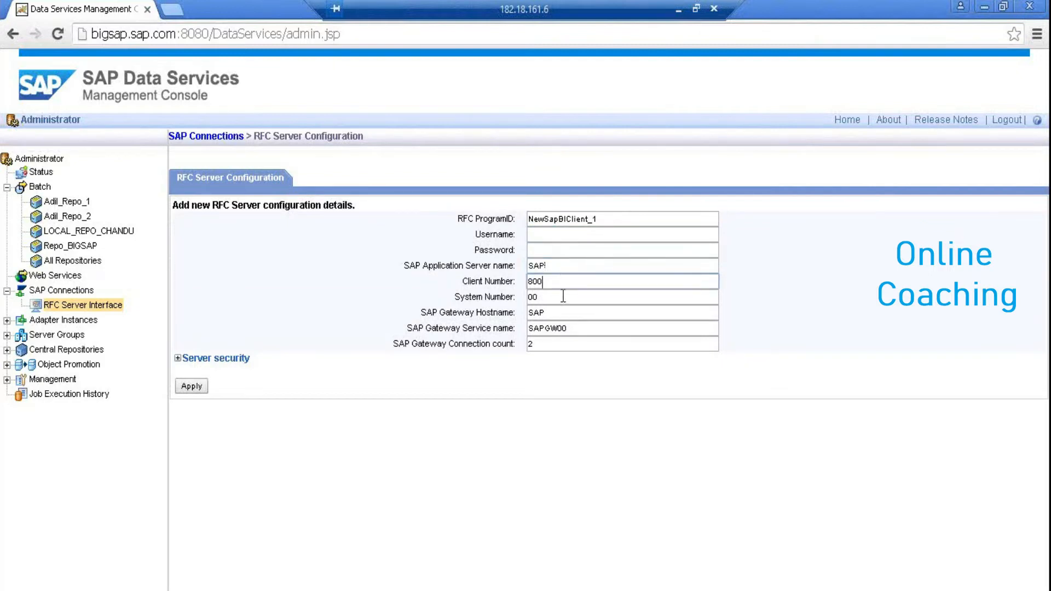
left_click(563, 296)
left_click(177, 353)
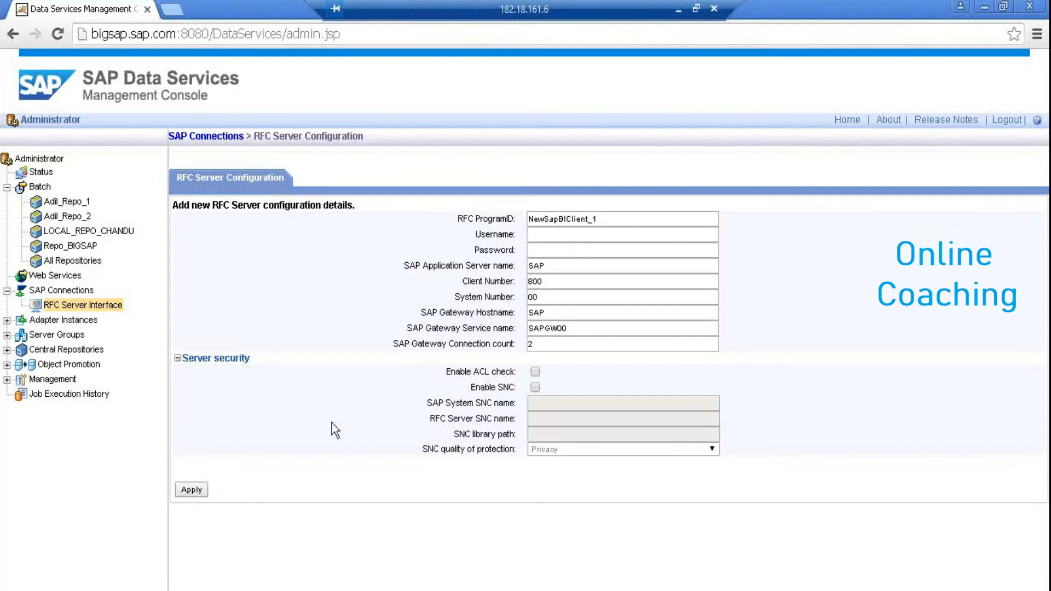
left_click(116, 307)
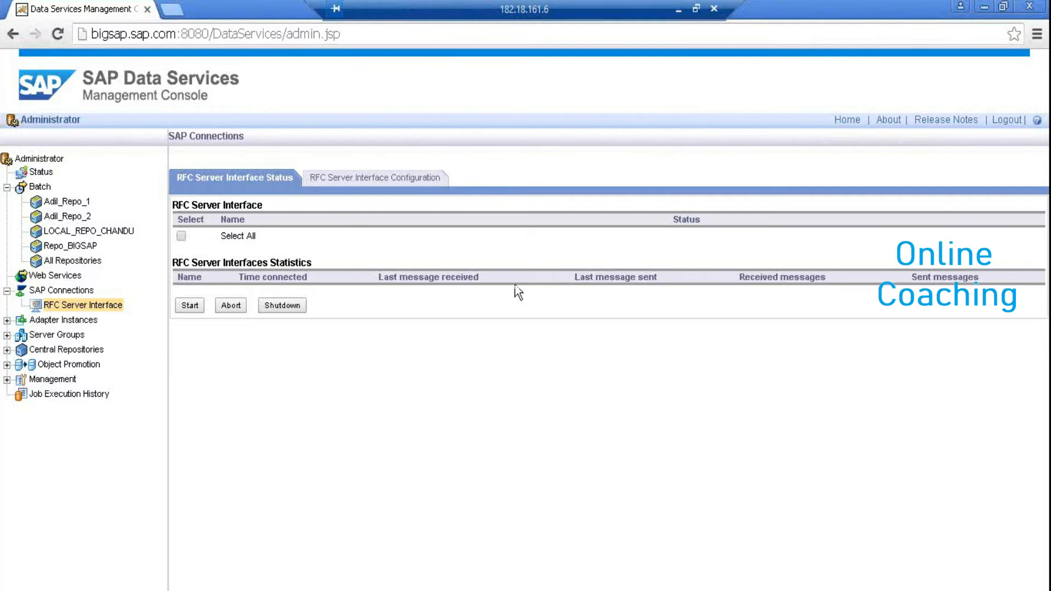
Show the Status overview listing four batch repositories and the ADIL_JS_Local adapter
left_click(46, 173)
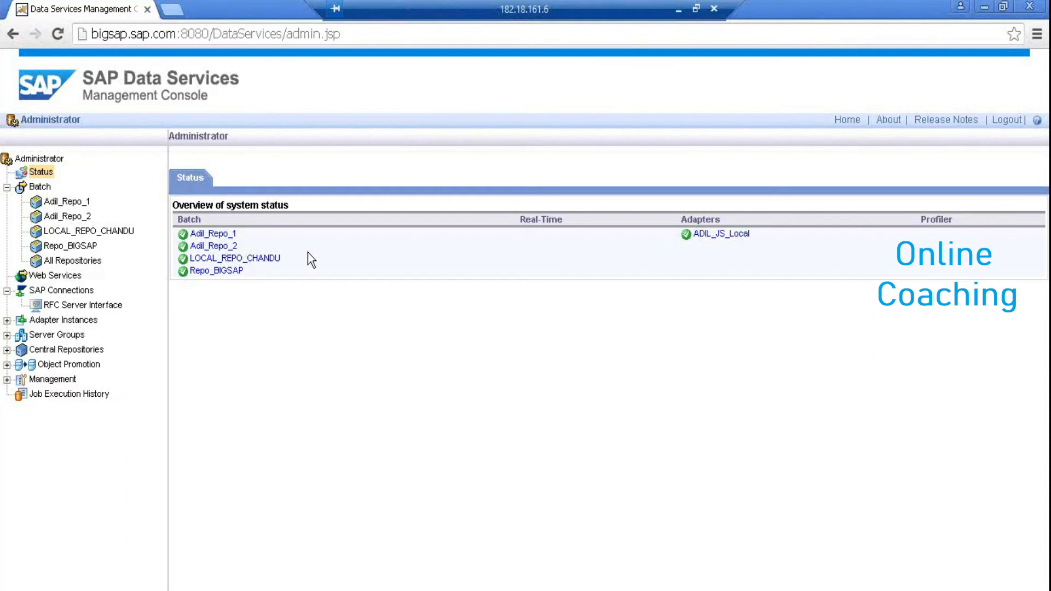
View Adil_Repo_1's Batch Job Configuration, return to RFC Server Interface, then select DS_SAP_SRC1 in Designer
left_click(227, 234)
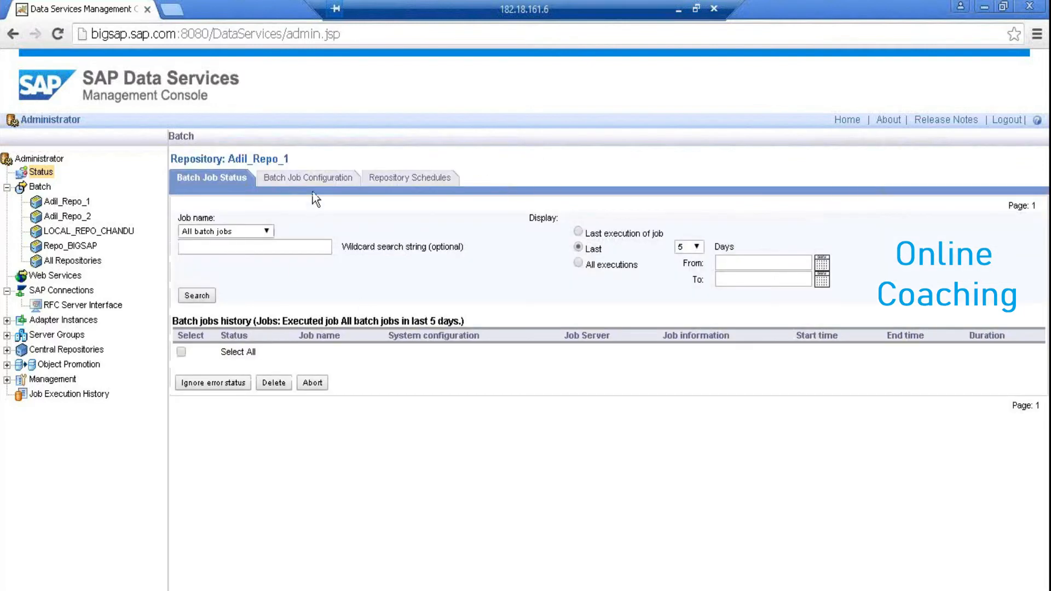
left_click(316, 183)
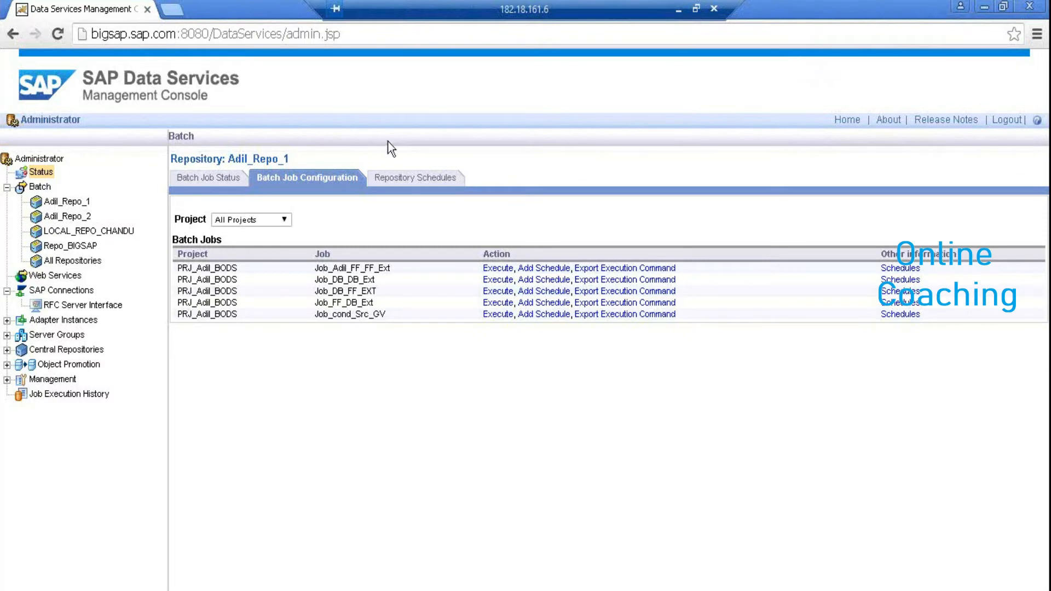
left_click(8, 187)
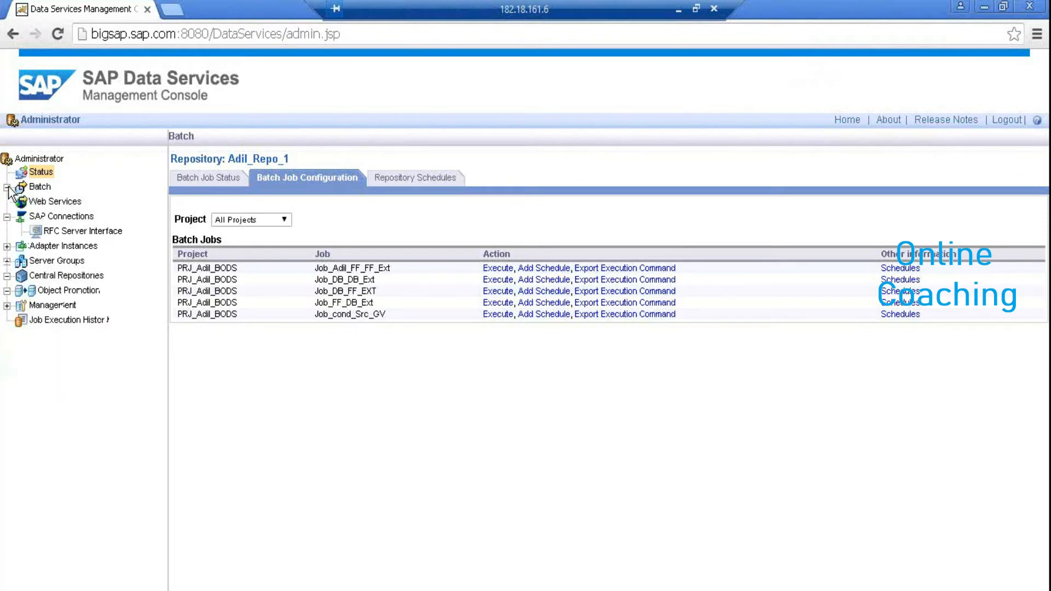
left_click(86, 233)
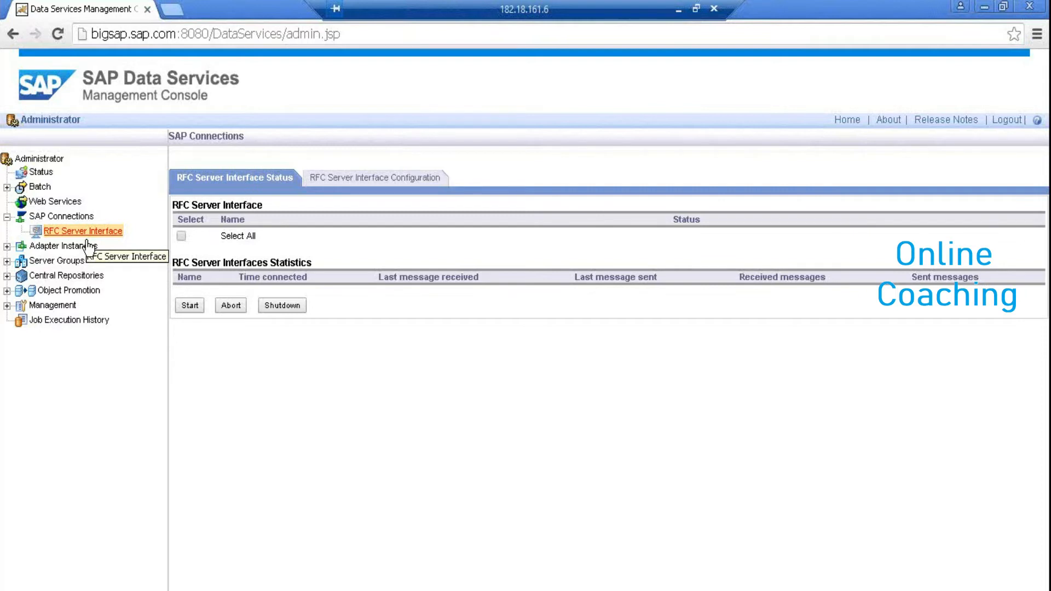
left_click(121, 573)
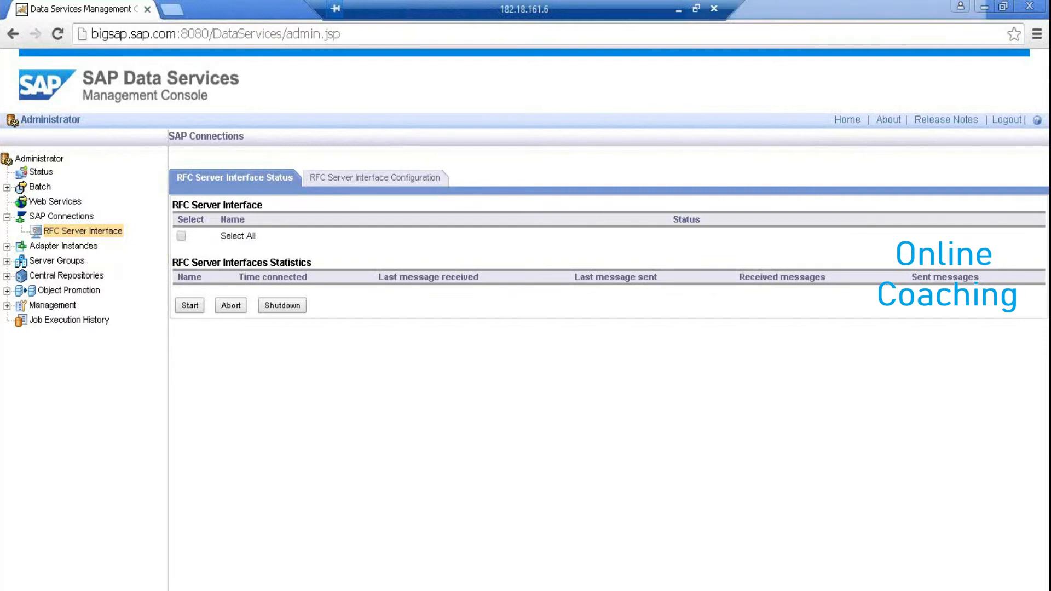
left_click(76, 461)
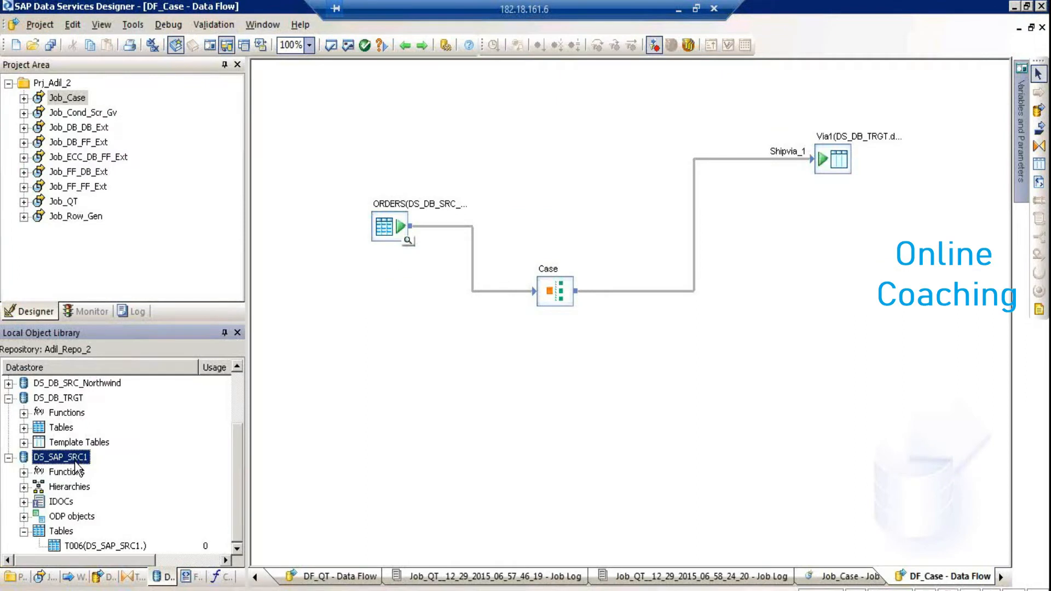
Open DS_SAP_SRC1's advanced settings and review the ABAP execution option in the DEV grid
right_click(75, 463)
left_click(108, 71)
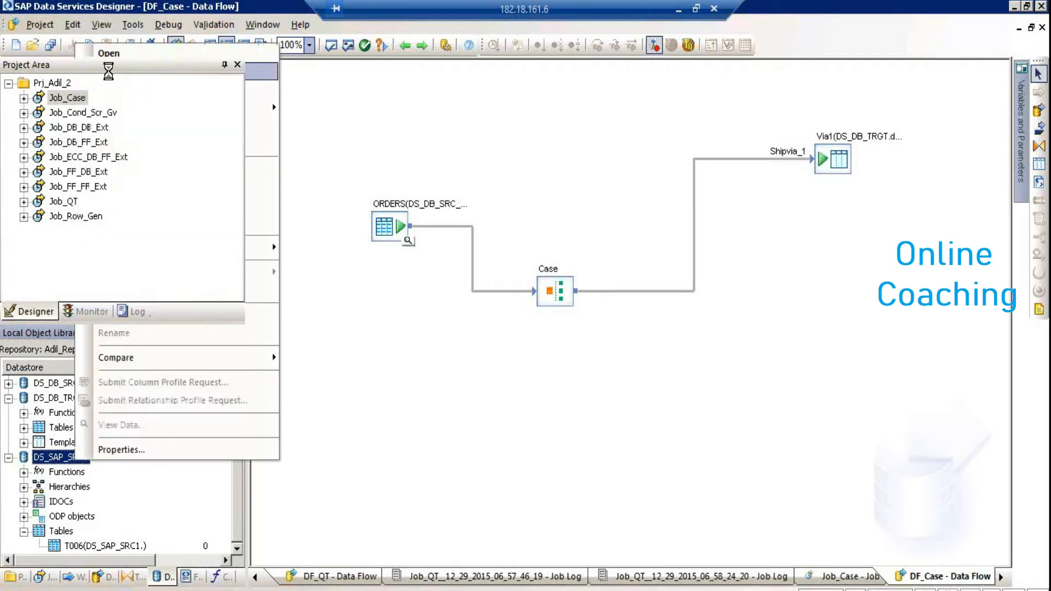
left_click(396, 408)
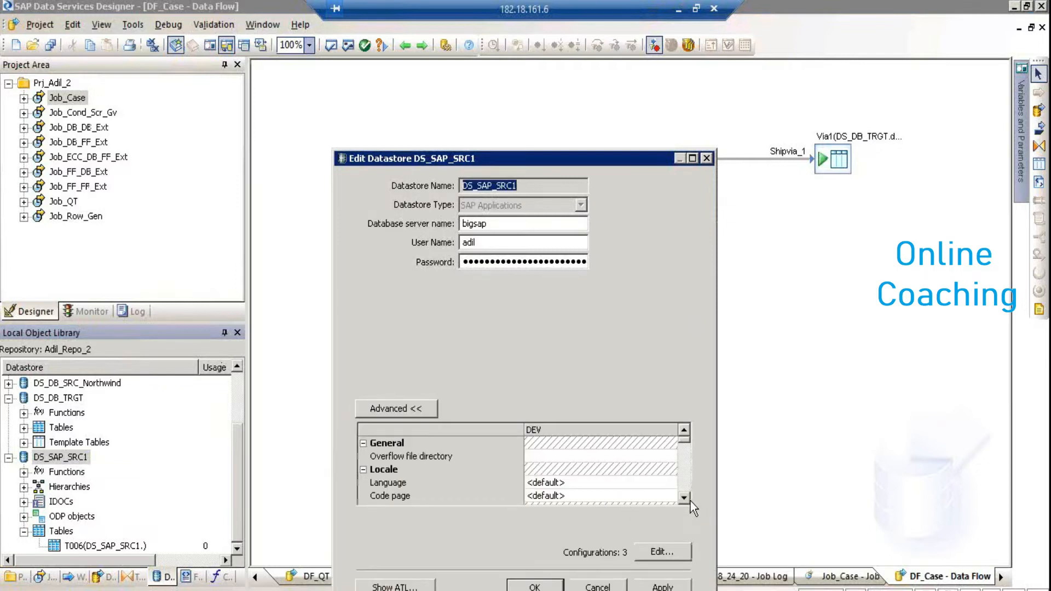
left_click(684, 498)
left_click(684, 498)
double_click(684, 497)
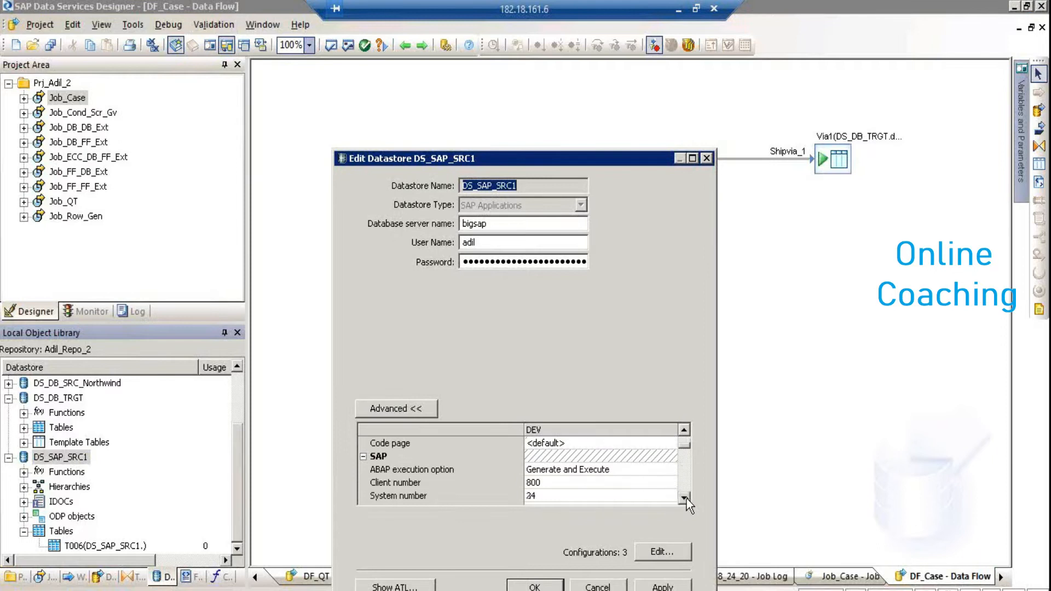
left_click(657, 472)
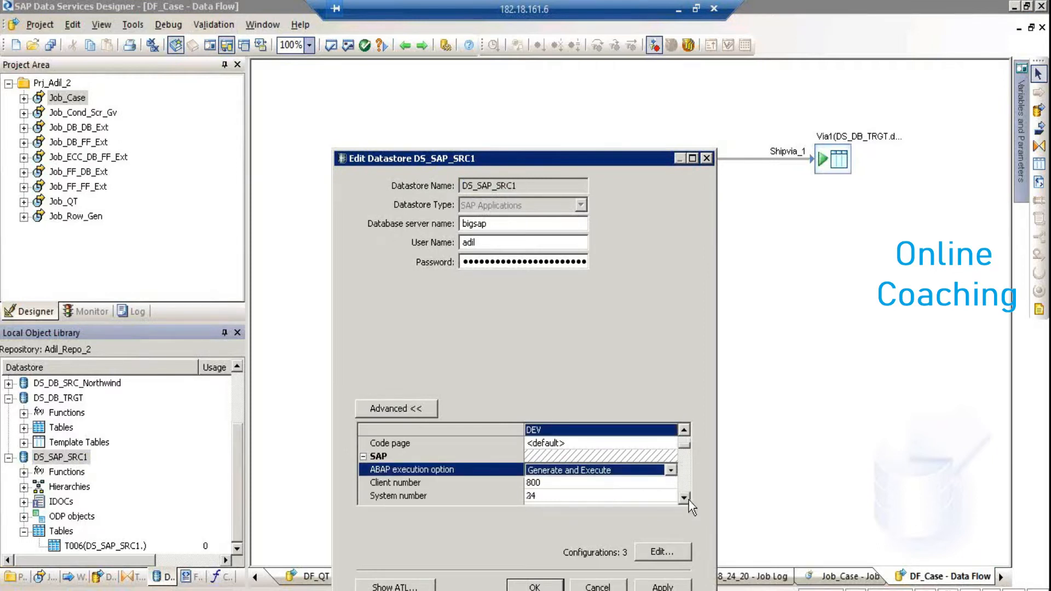
Check the Data transfer method choices, cancel the editor unchanged, and return to the Management Console
left_click(689, 500)
left_click(688, 500)
left_click(689, 500)
left_click(689, 501)
left_click(684, 498)
left_click(684, 498)
left_click(684, 498)
left_click(684, 498)
left_click(658, 458)
left_click(658, 457)
left_click(658, 456)
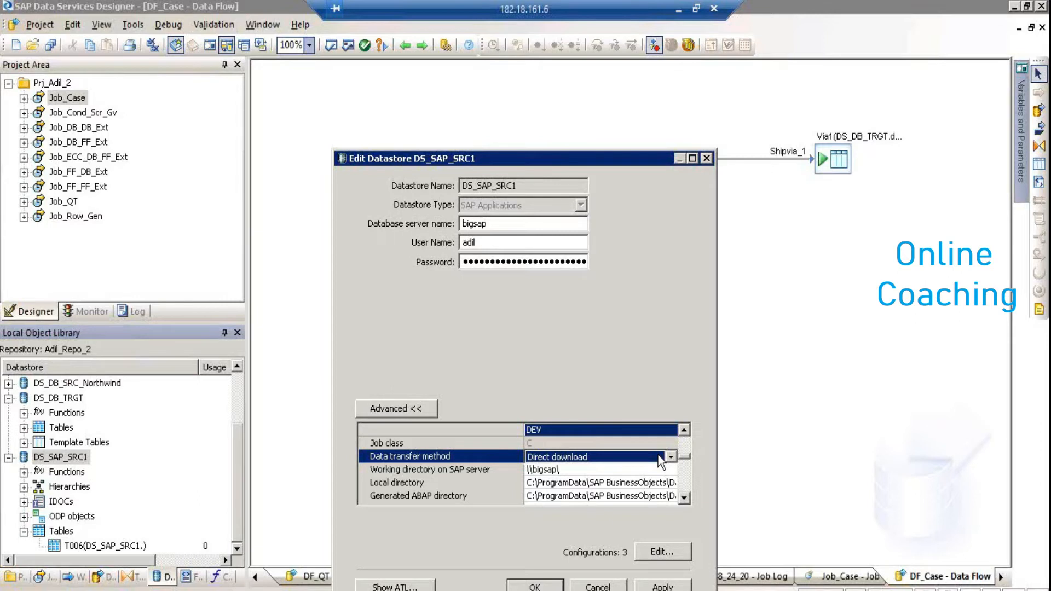
left_click(618, 588)
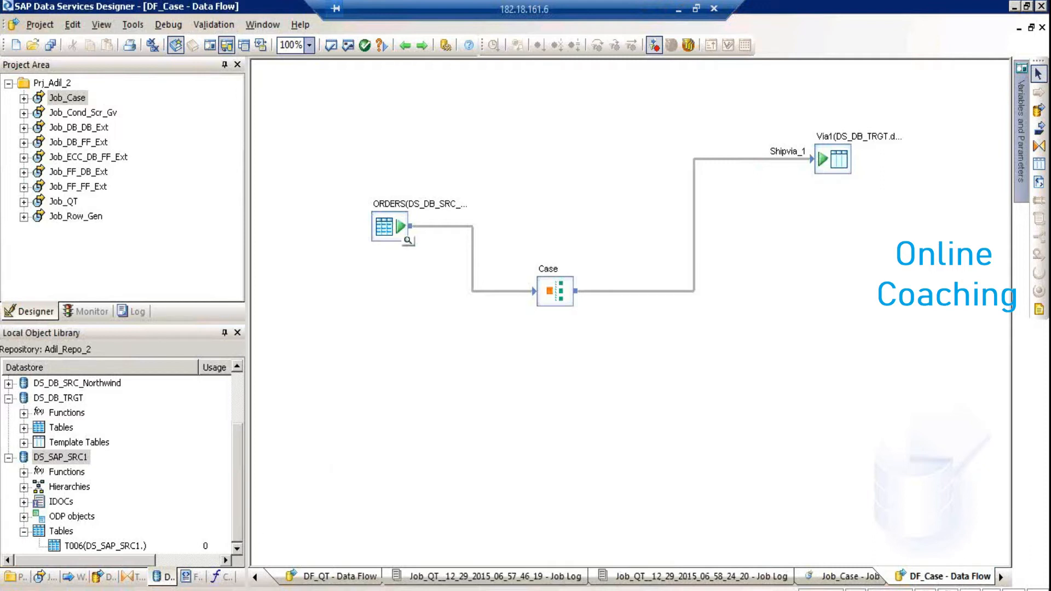
key("alt+Tab")
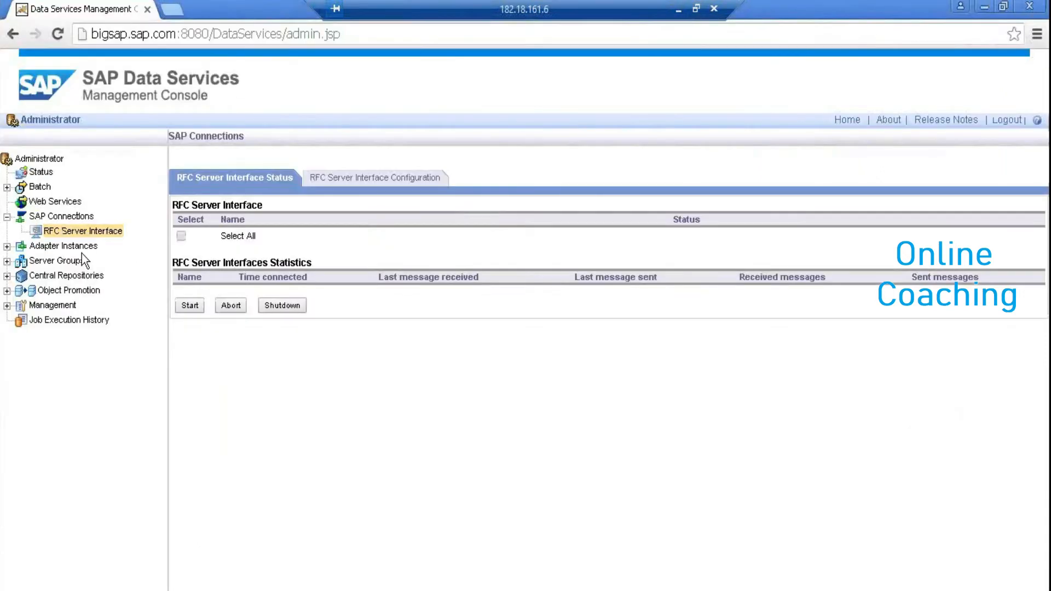
Expand Adapter Instances and Server Groups in the Administrator tree
left_click(7, 246)
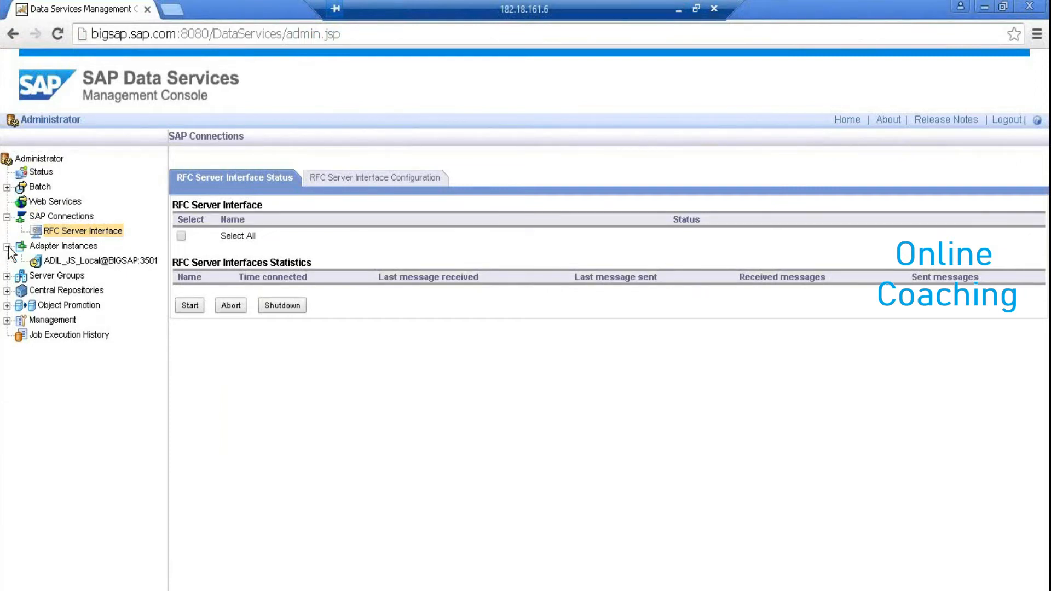
left_click(7, 276)
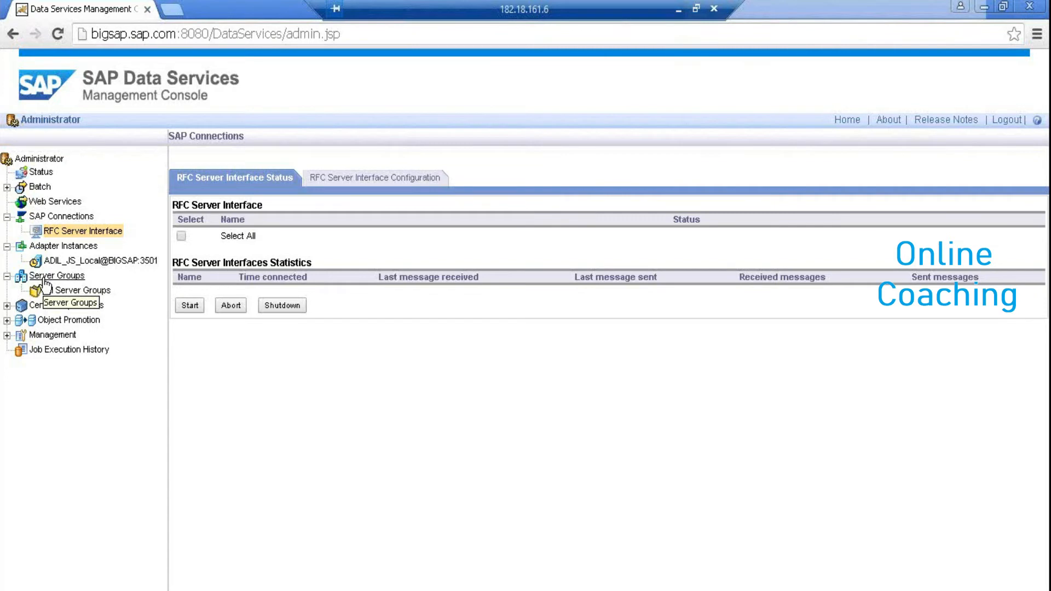
Launch Excel from the Run prompt and maximize its window
key("super+r")
type("ex")
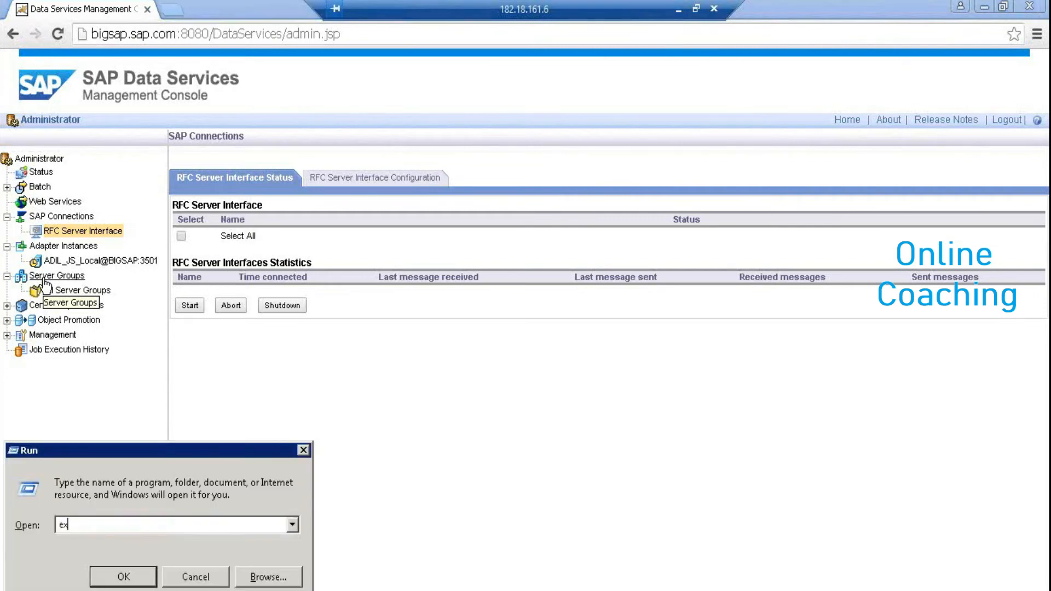
type("cel")
key("Return")
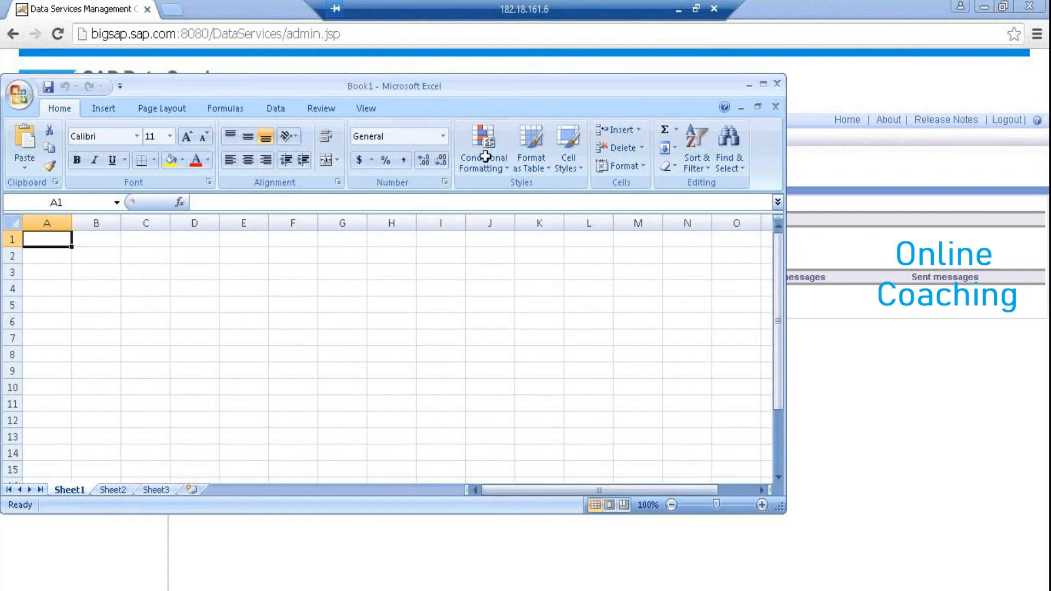
left_click(763, 85)
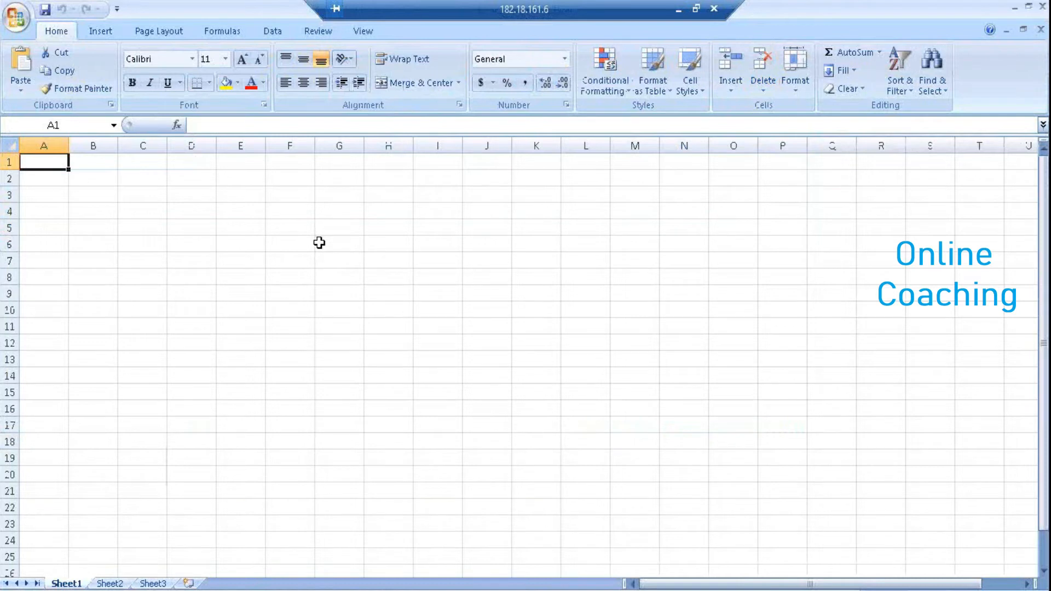
Draw thick box borders around F5:F10, H5:H10 and J5:J10 as three server boxes
left_click_drag(365, 221, 411, 343)
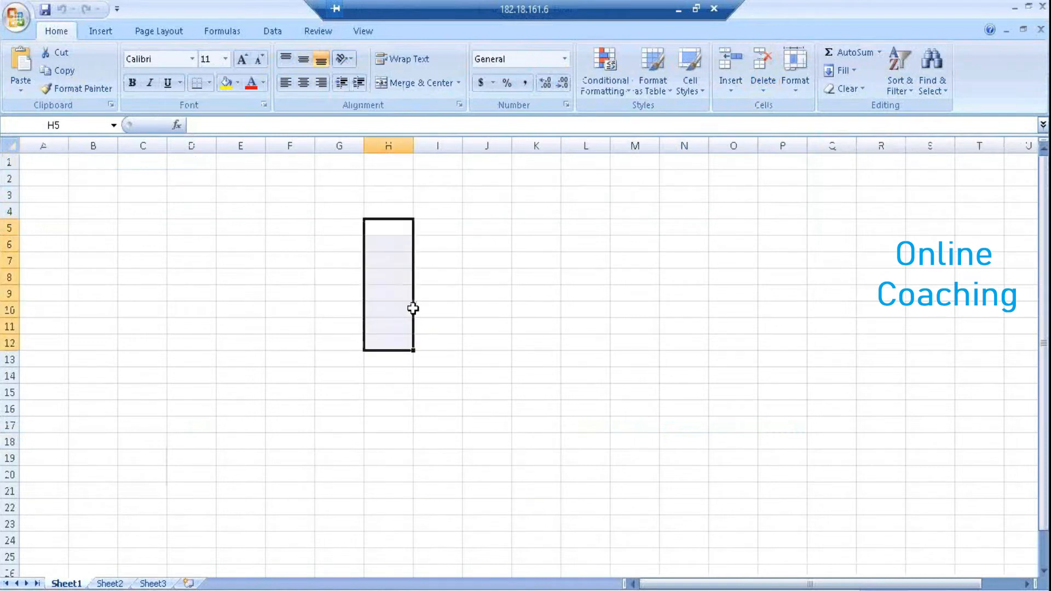
key("shift+Up")
key("shift+Up")
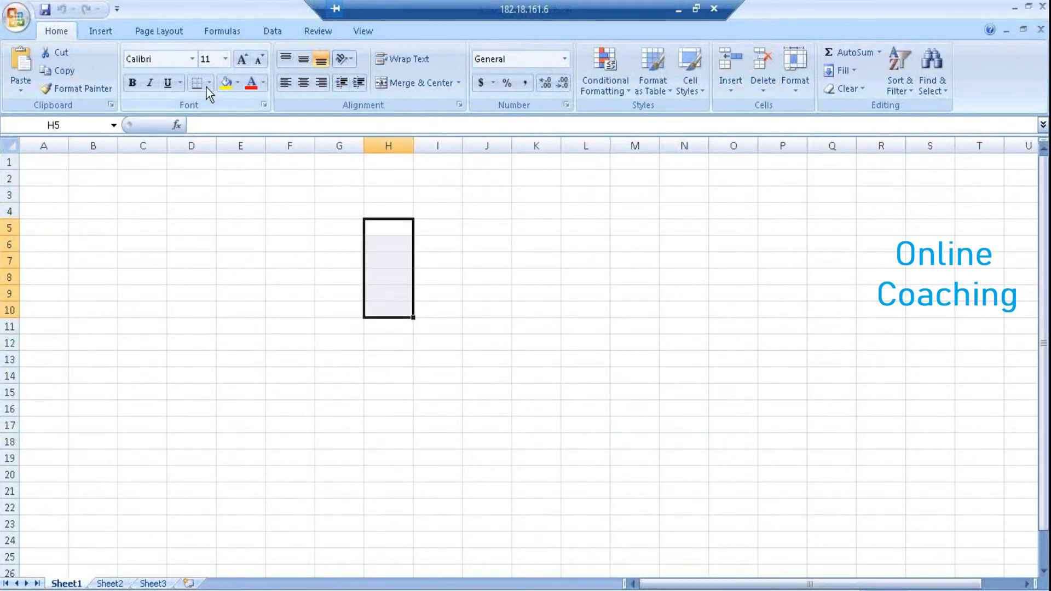
left_click(209, 83)
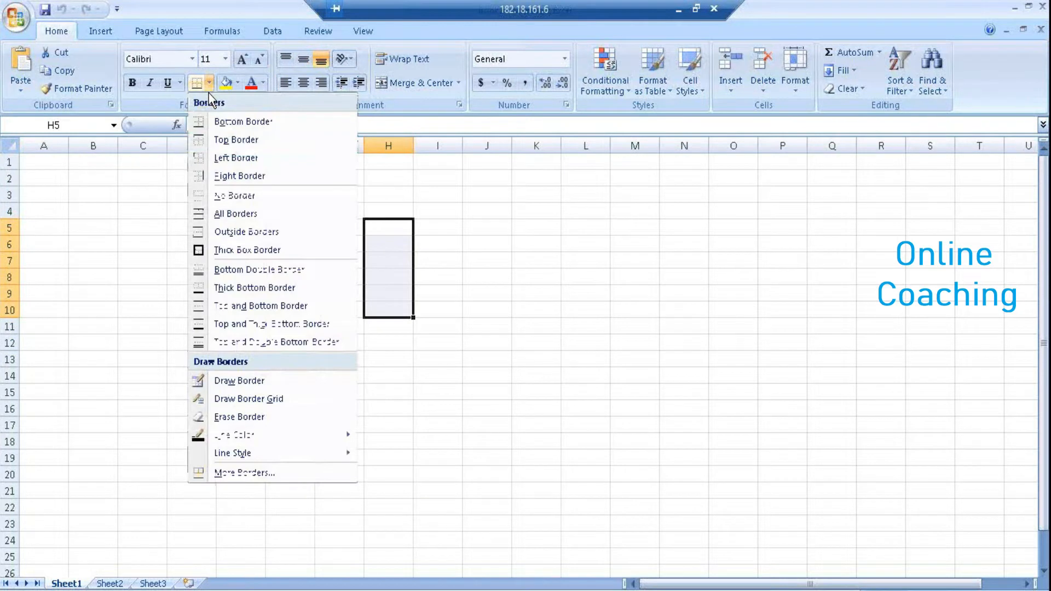
left_click(241, 251)
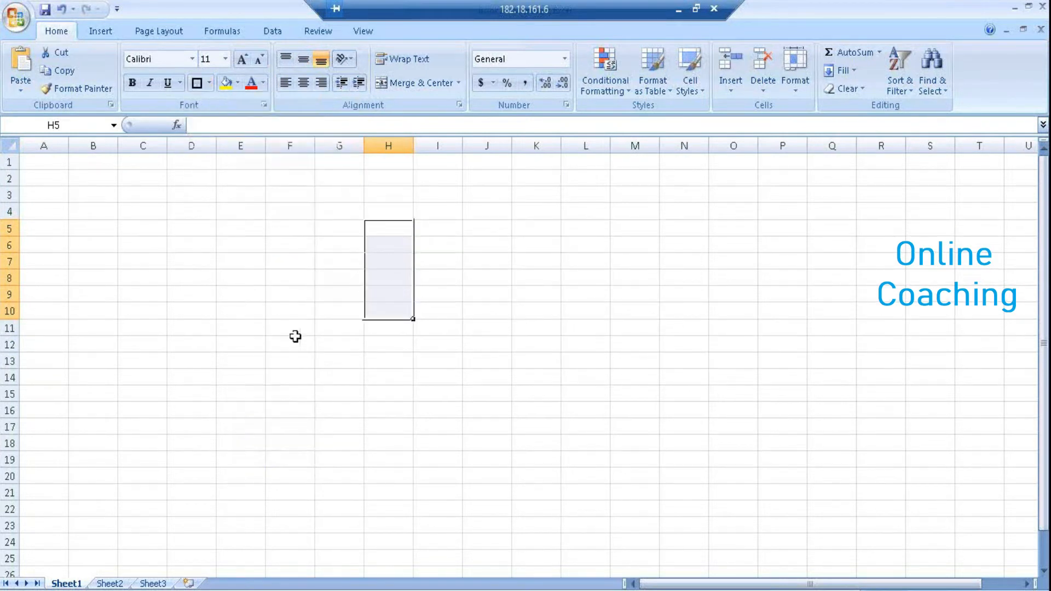
left_click_drag(279, 228, 288, 311)
left_click(197, 83)
left_click_drag(488, 226, 471, 315)
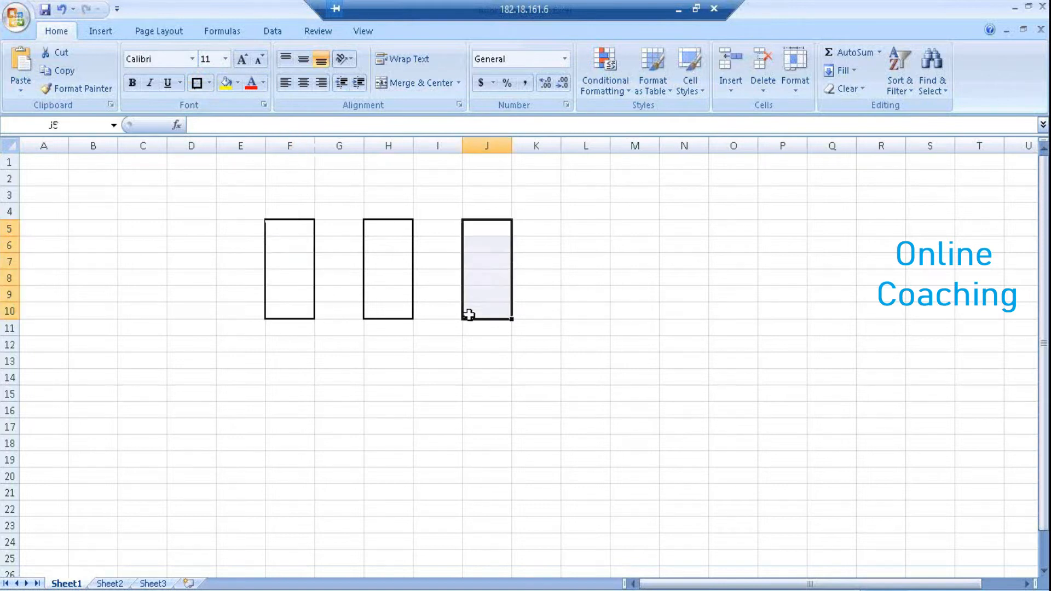
left_click(196, 83)
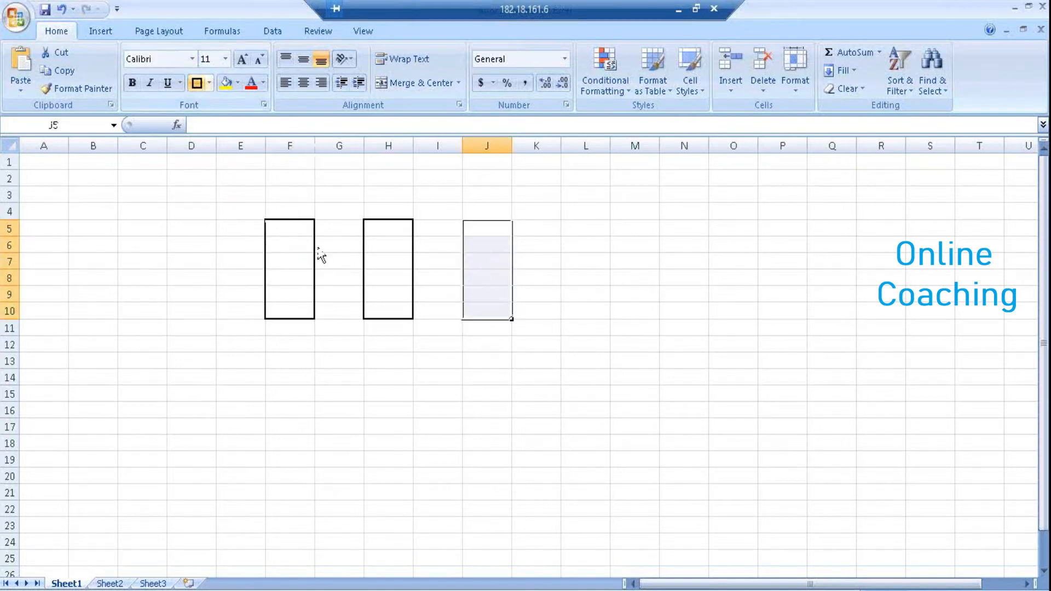
left_click(294, 208)
Label the first two boxes JS1 and the third with another job server name
type("JS1")
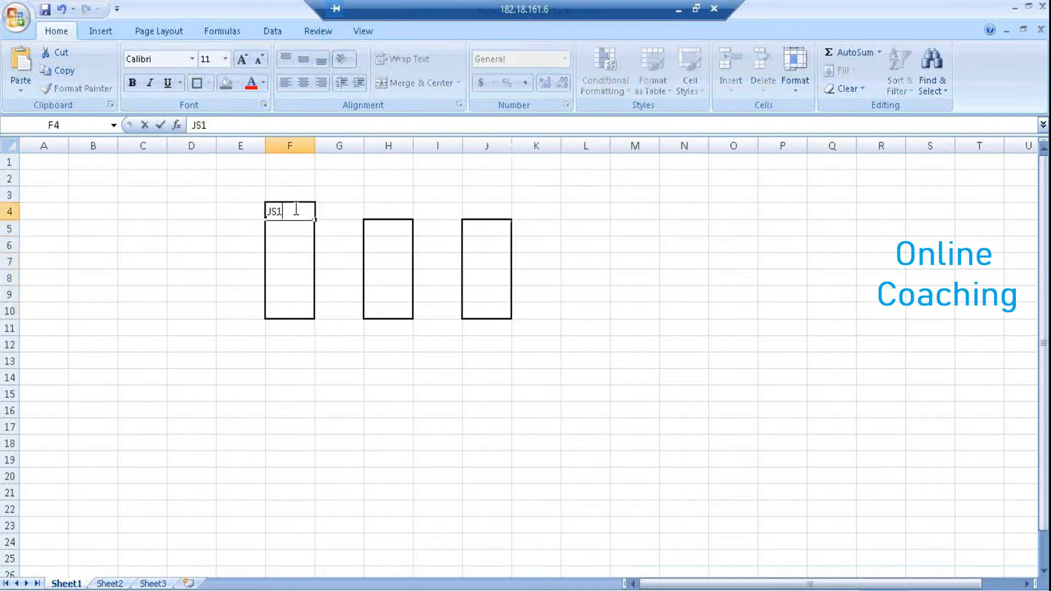
key("Tab")
key("Tab")
type("JS1")
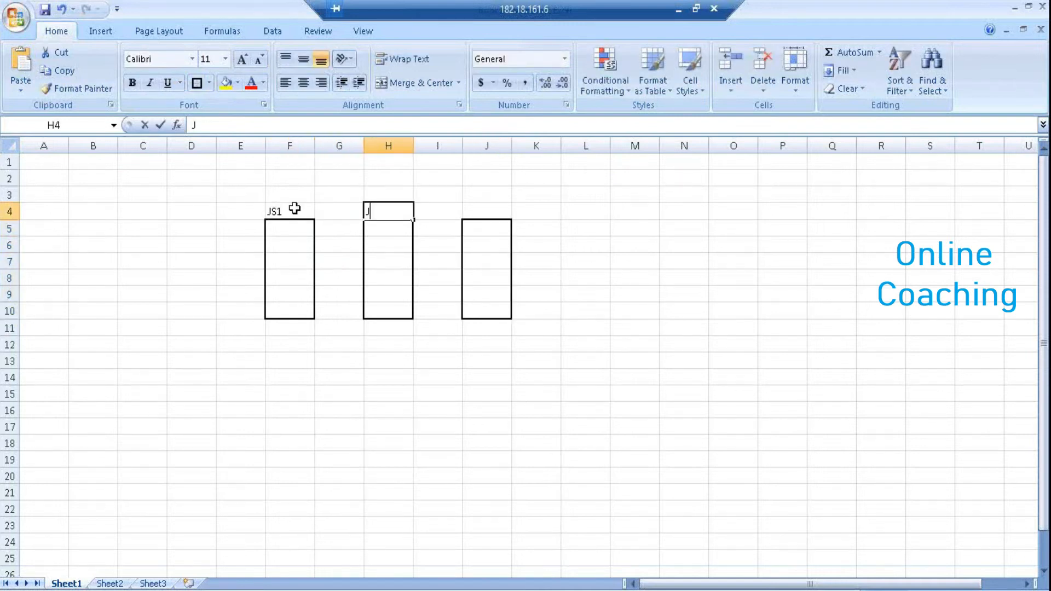
key("Tab")
key("Tab")
type("J")
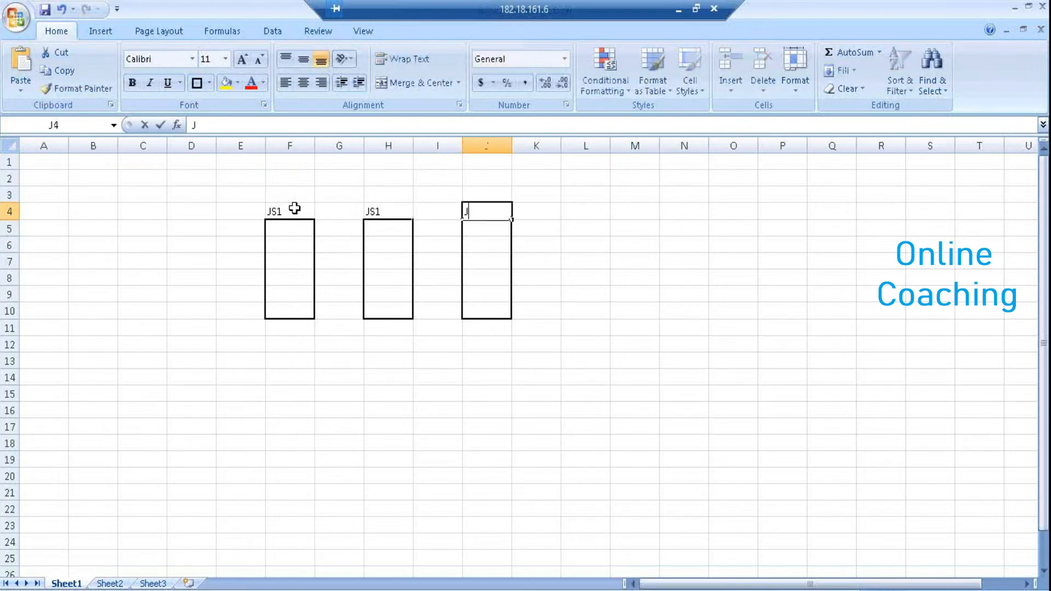
type("SS")
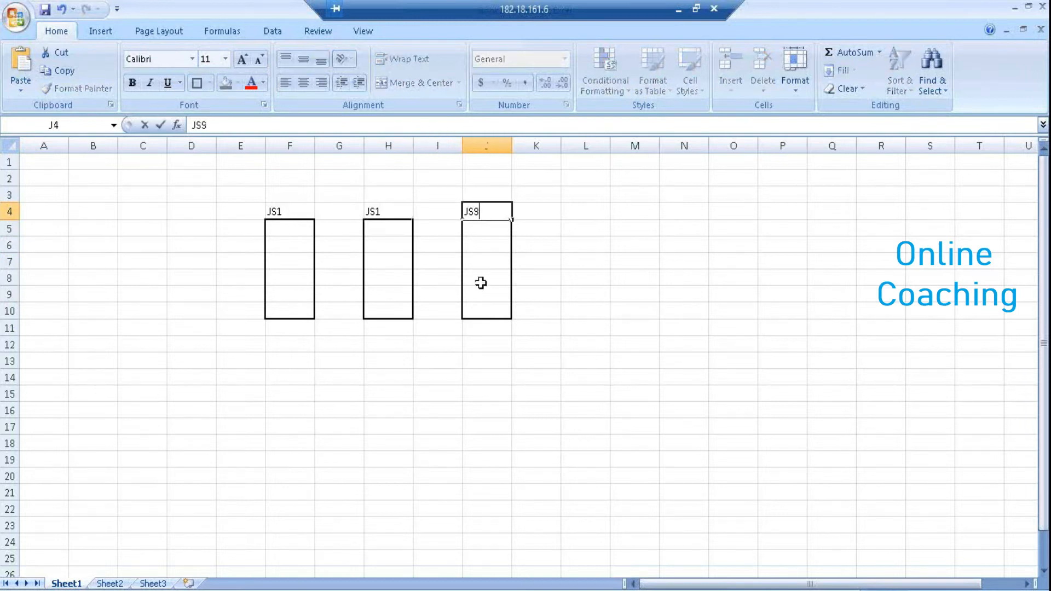
left_click(596, 332)
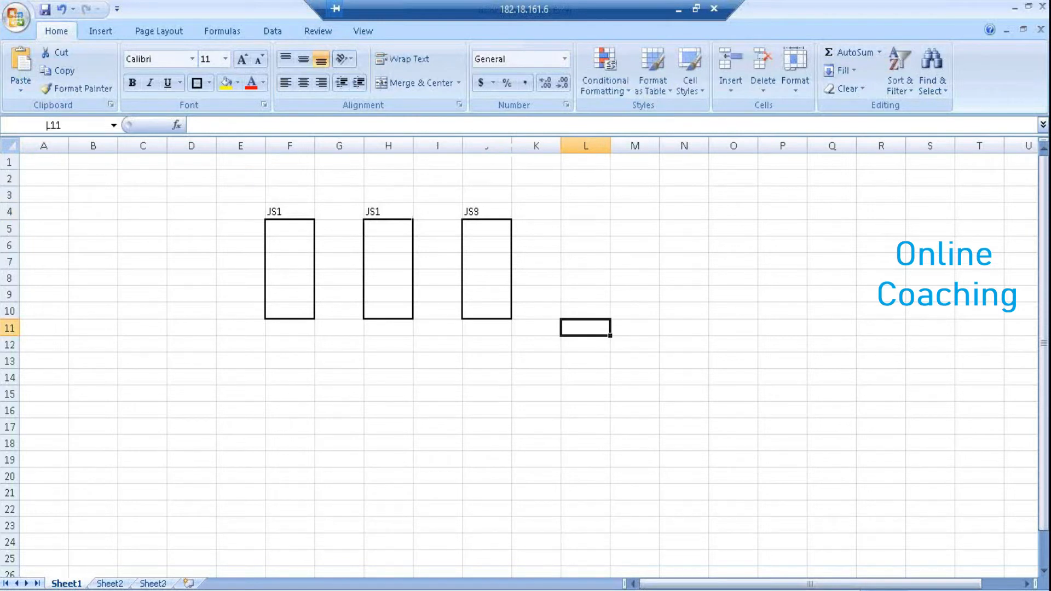
left_click(109, 579)
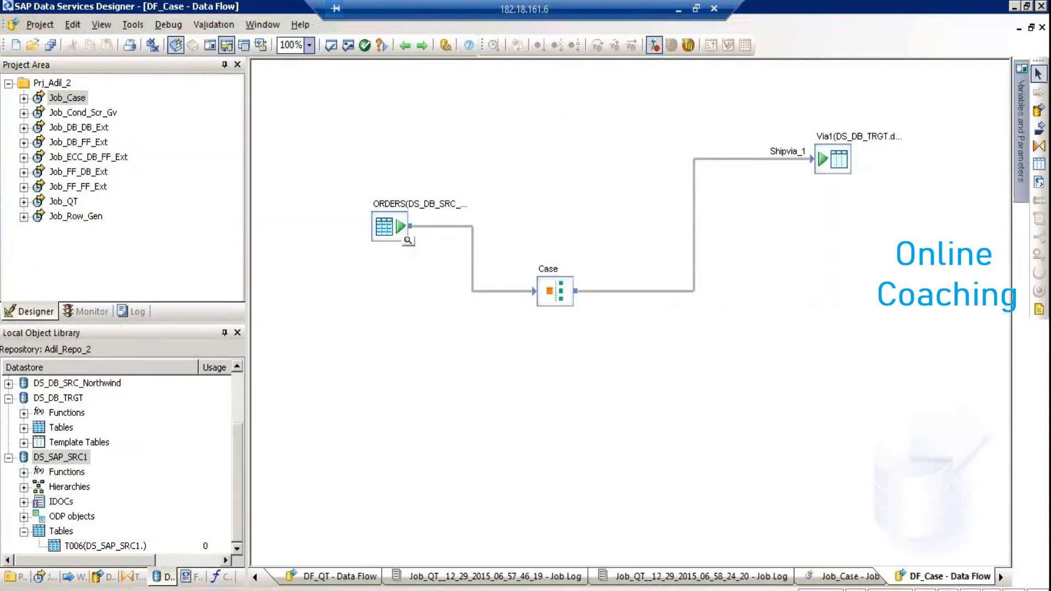
Browse the SAP Data Services 4.2 program folder in the Start menu, then bring back the Excel diagram
key("super")
left_click(59, 563)
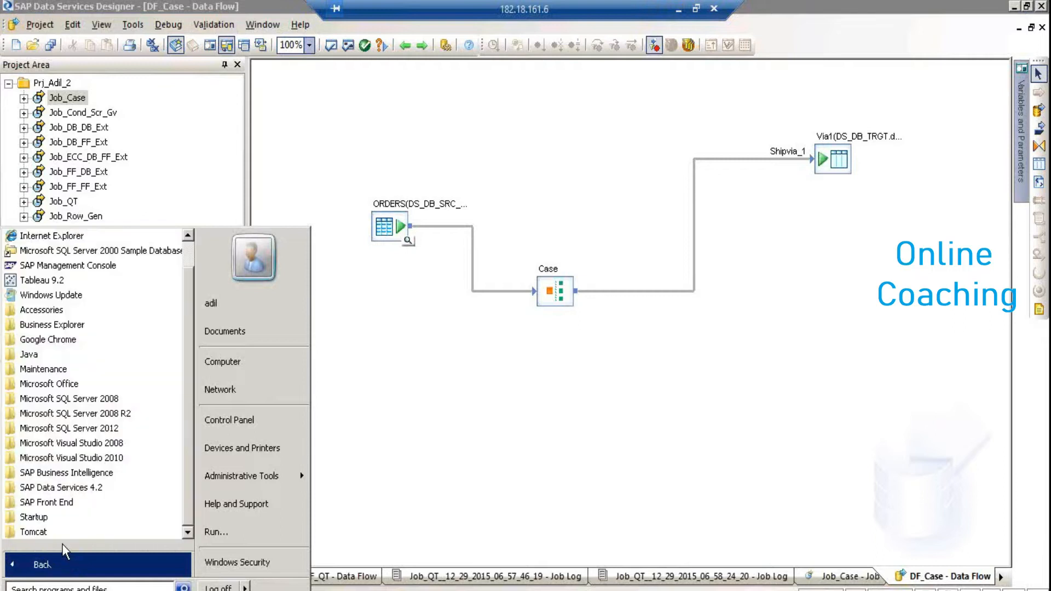
left_click(103, 488)
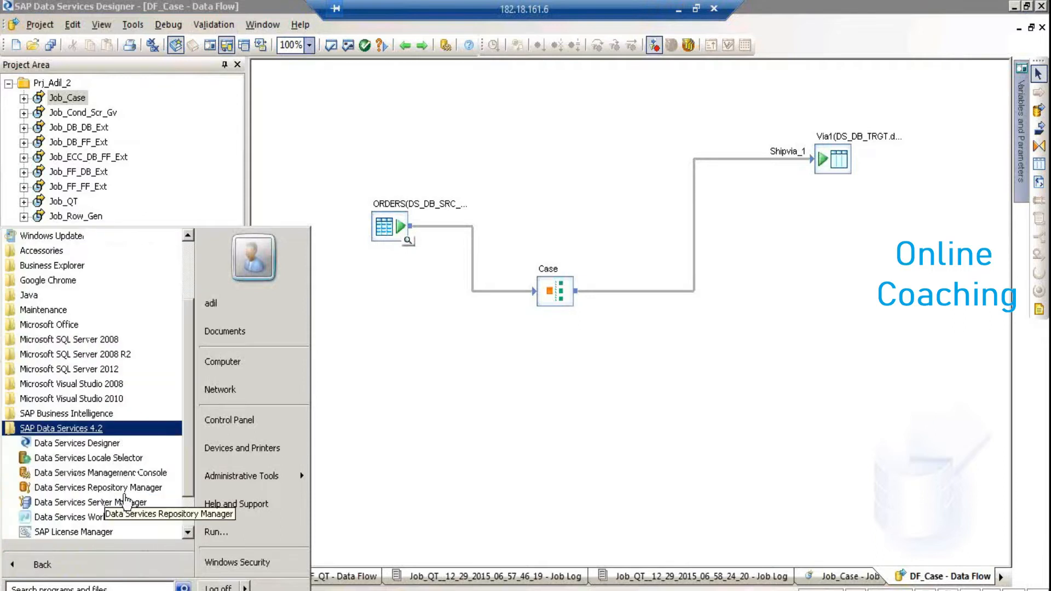
left_click(435, 424)
key("super+d")
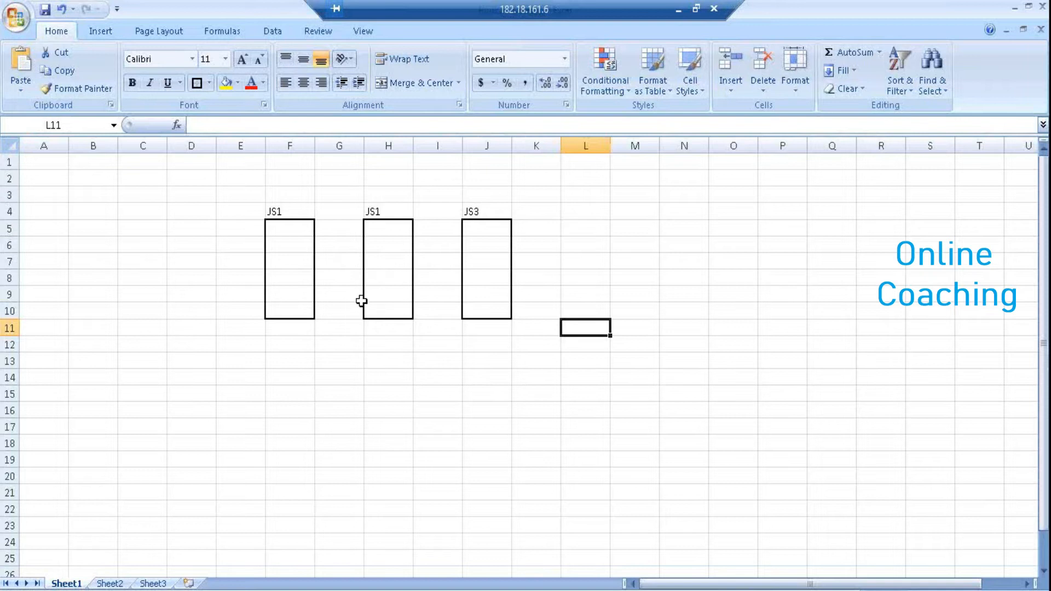
Select E9:K12 and give it a yellow fill with a thick box border
left_click(240, 299)
left_click_drag(241, 299, 282, 290)
left_click_drag(355, 280, 491, 280)
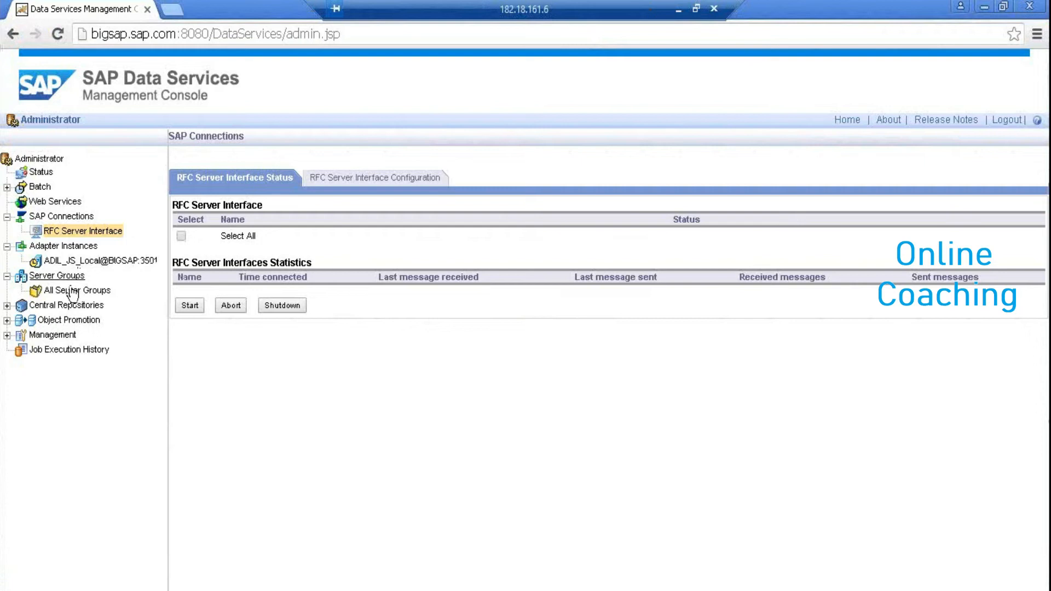
key("alt+Tab")
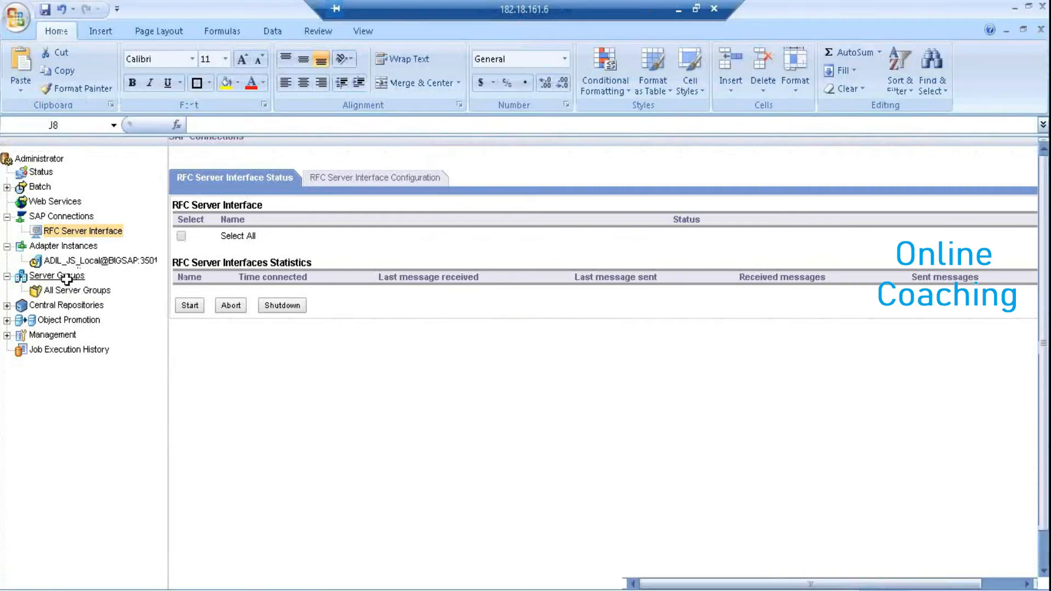
left_click_drag(251, 294, 514, 346)
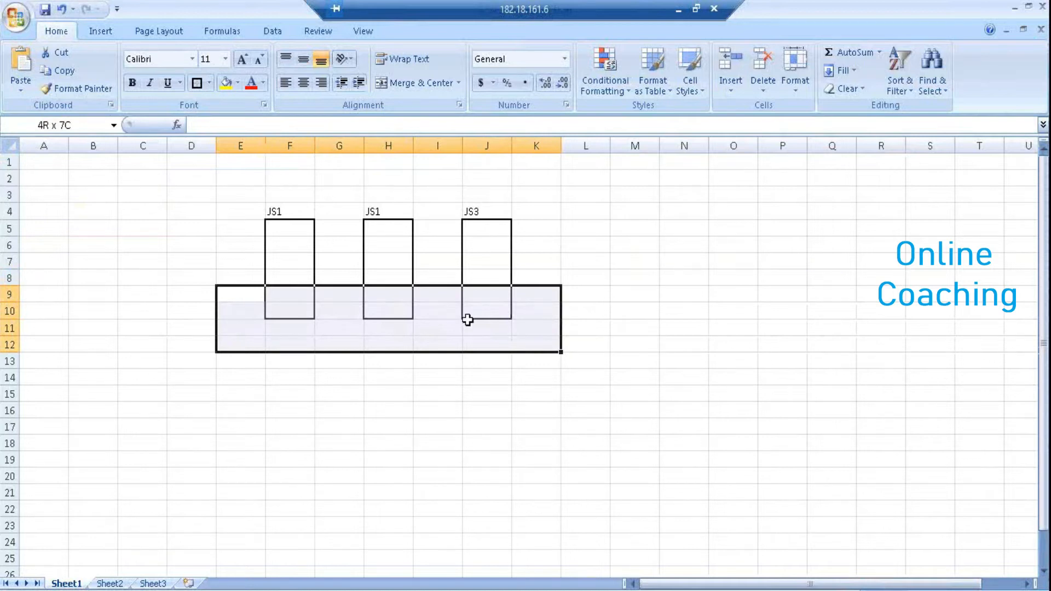
left_click(226, 83)
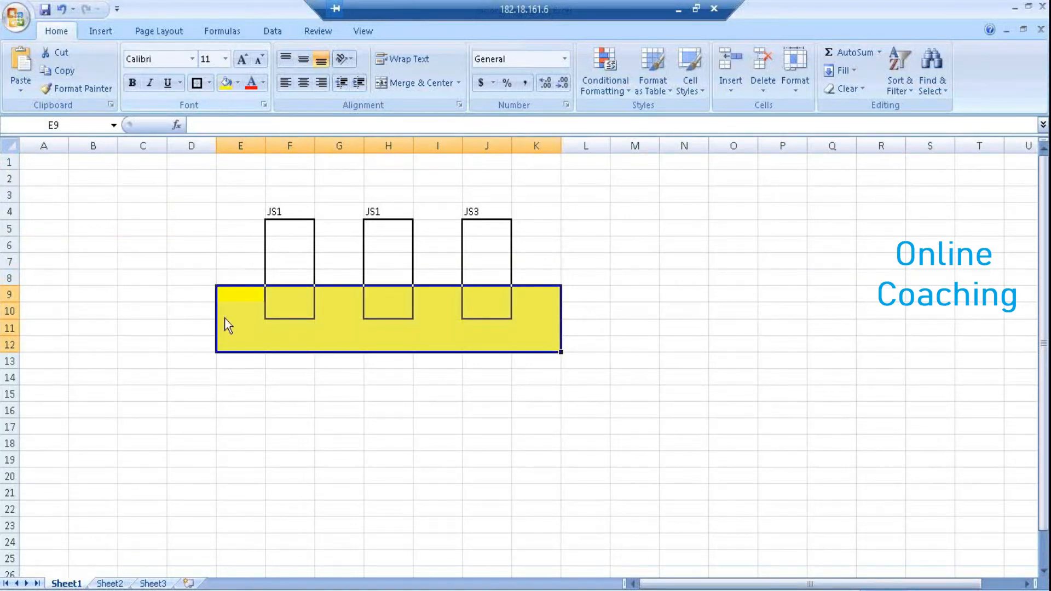
left_click(197, 83)
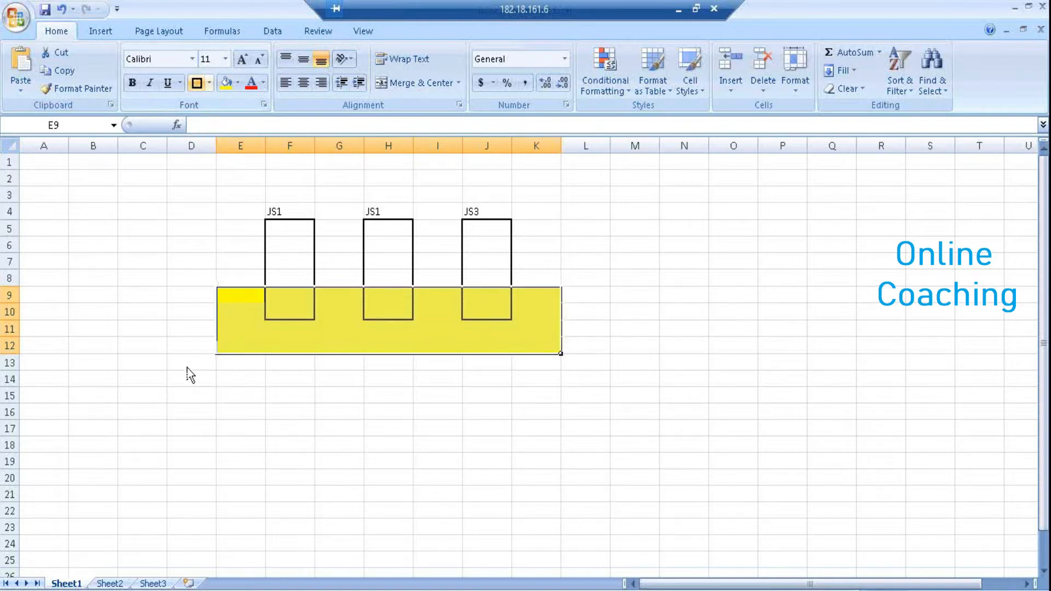
Type the label Sg1 in D10 beside the yellow server group bar
left_click(178, 315)
type("Sg1")
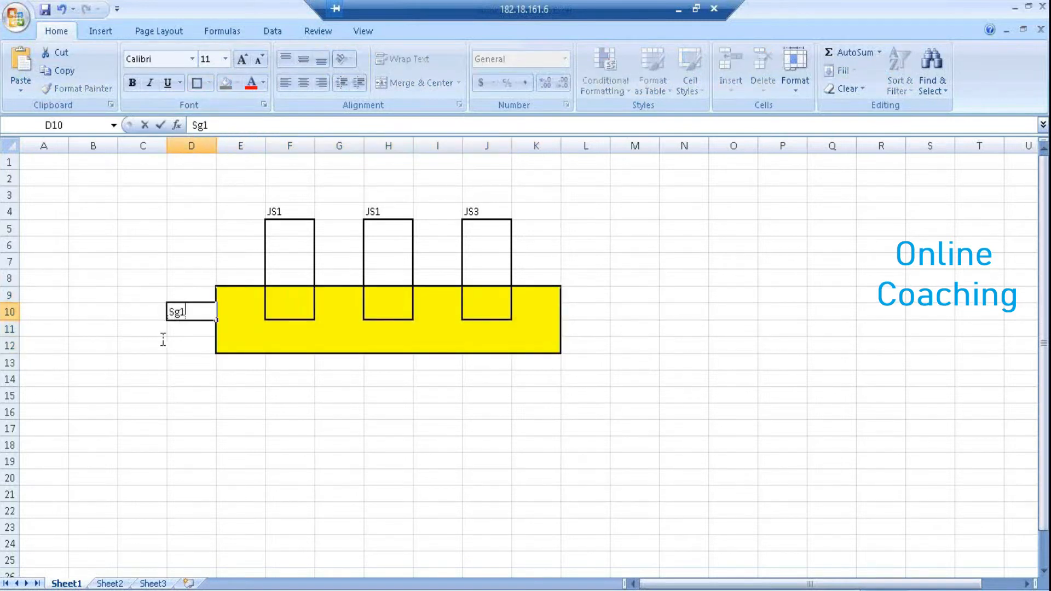
left_click(236, 444)
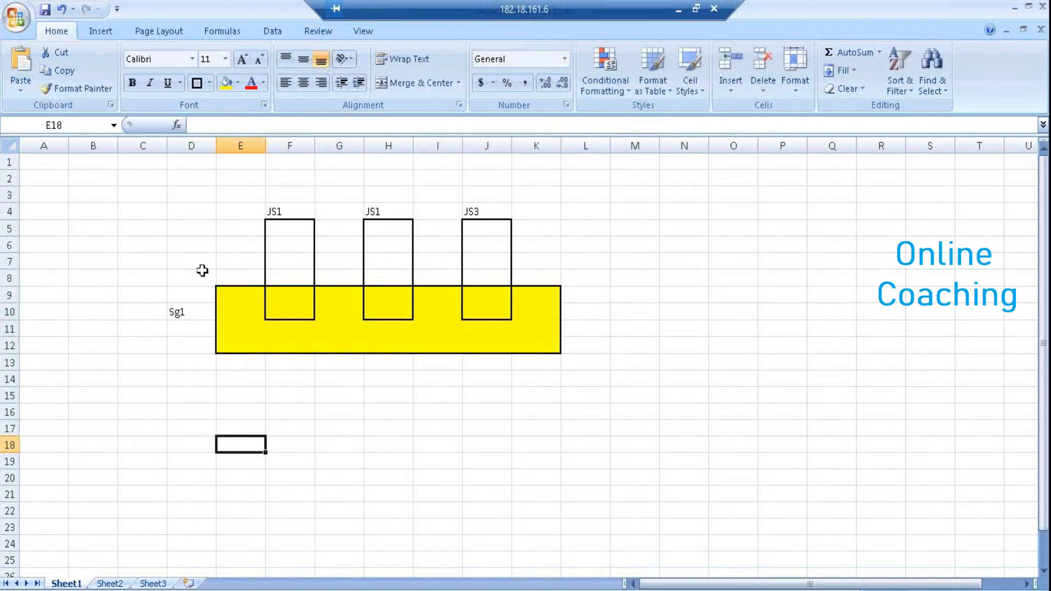
left_click_drag(176, 225, 277, 236)
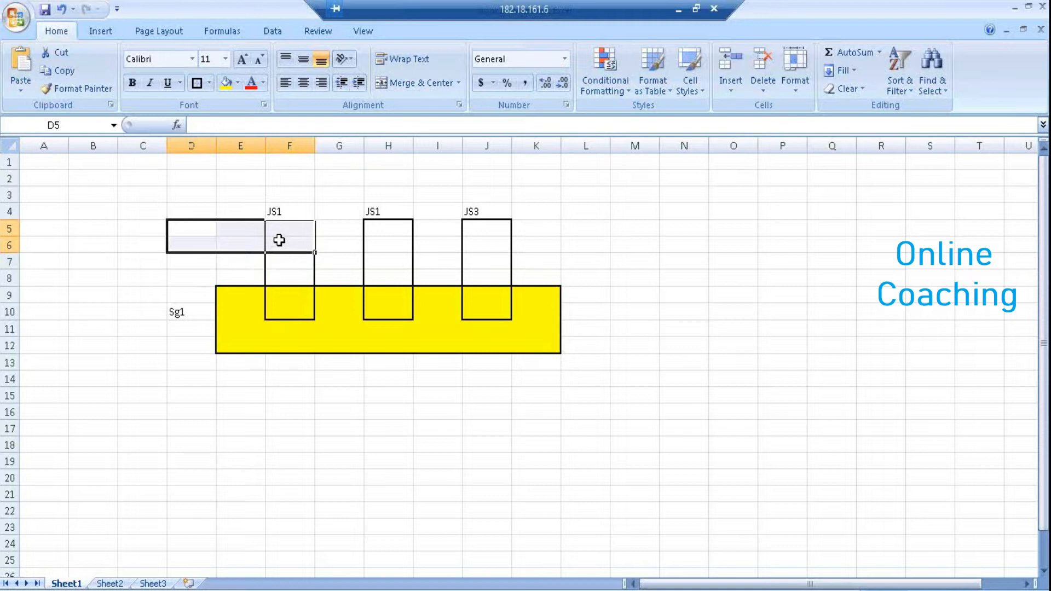
left_click(383, 244)
left_click(482, 244)
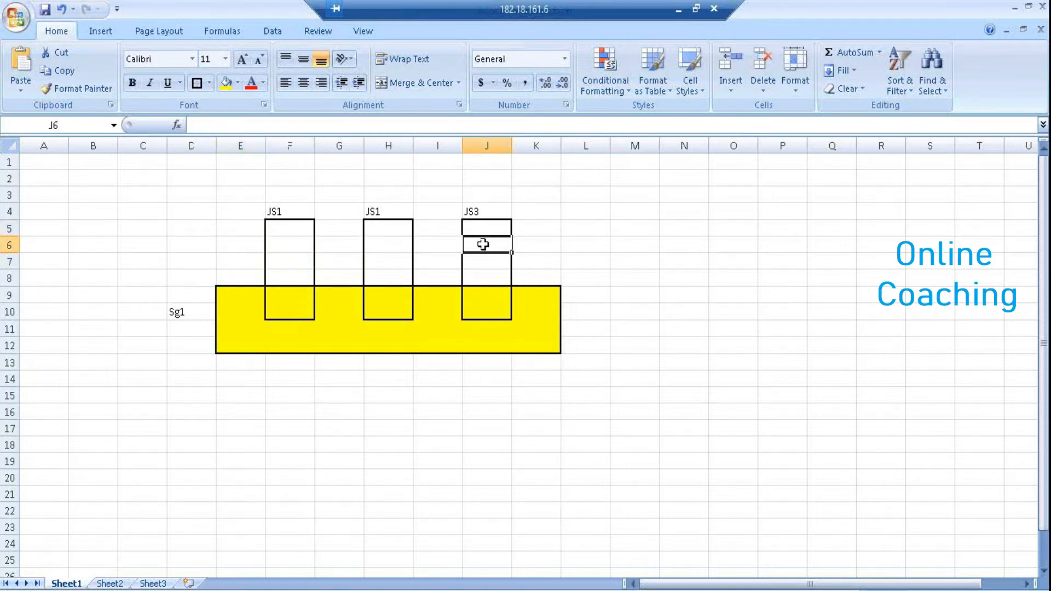
left_click_drag(191, 428, 258, 340)
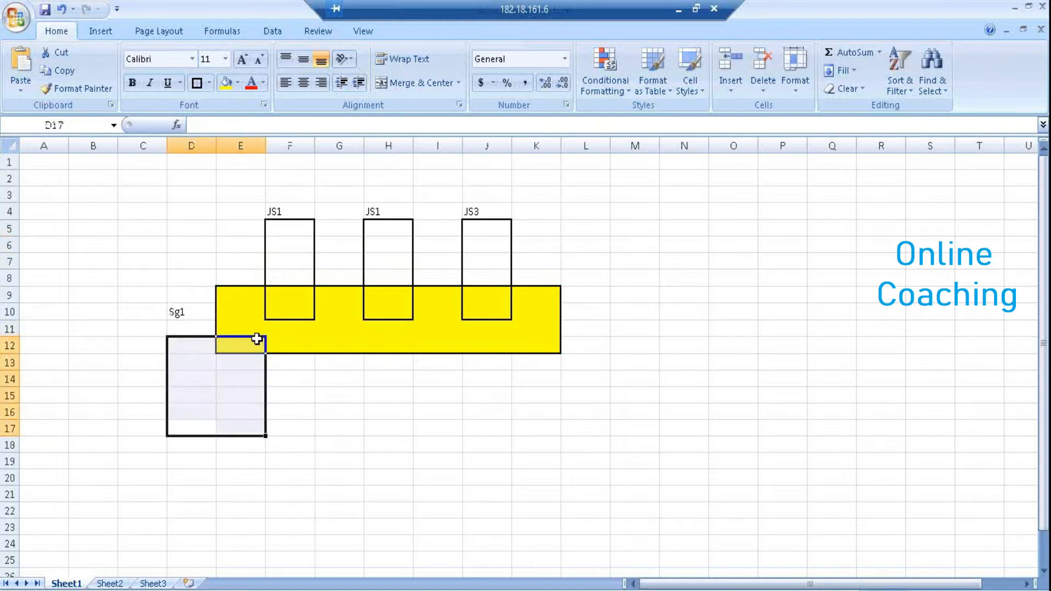
left_click(207, 265)
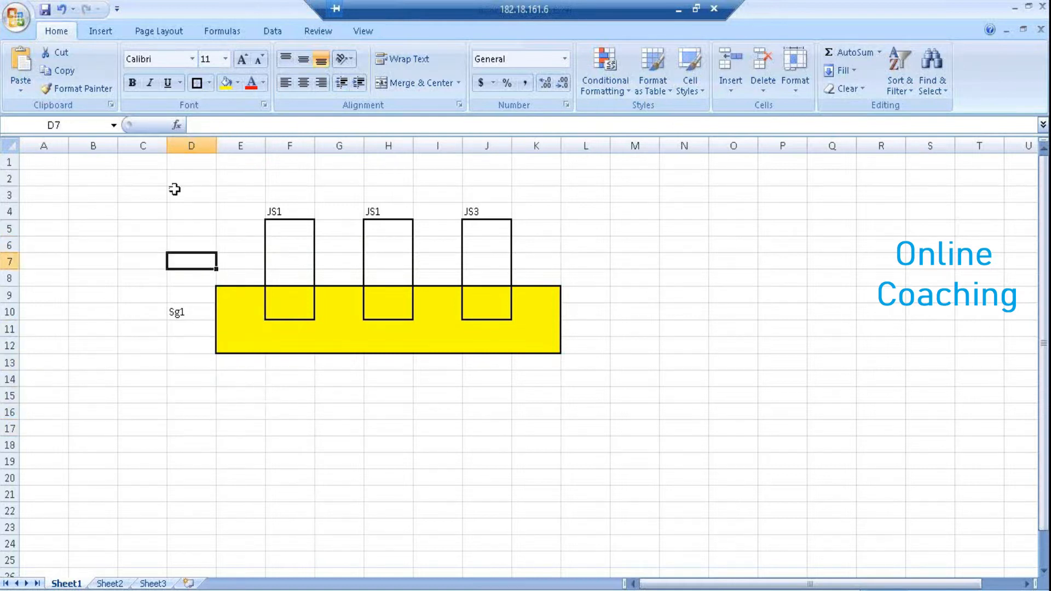
left_click(108, 32)
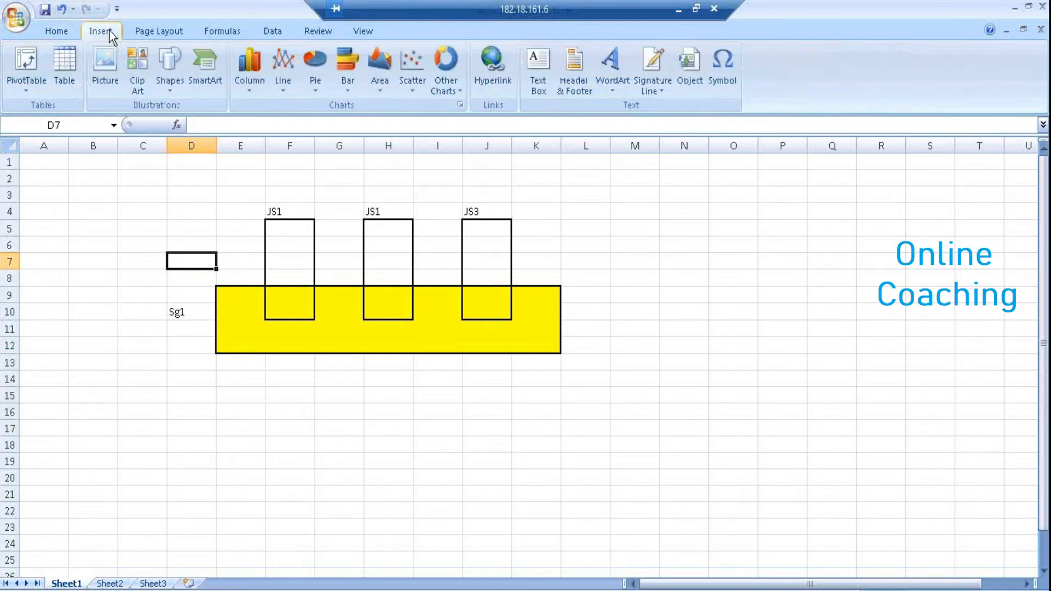
Draw a straight arrow from near C4 into the first JS1 box and select the box's cells
left_click(165, 76)
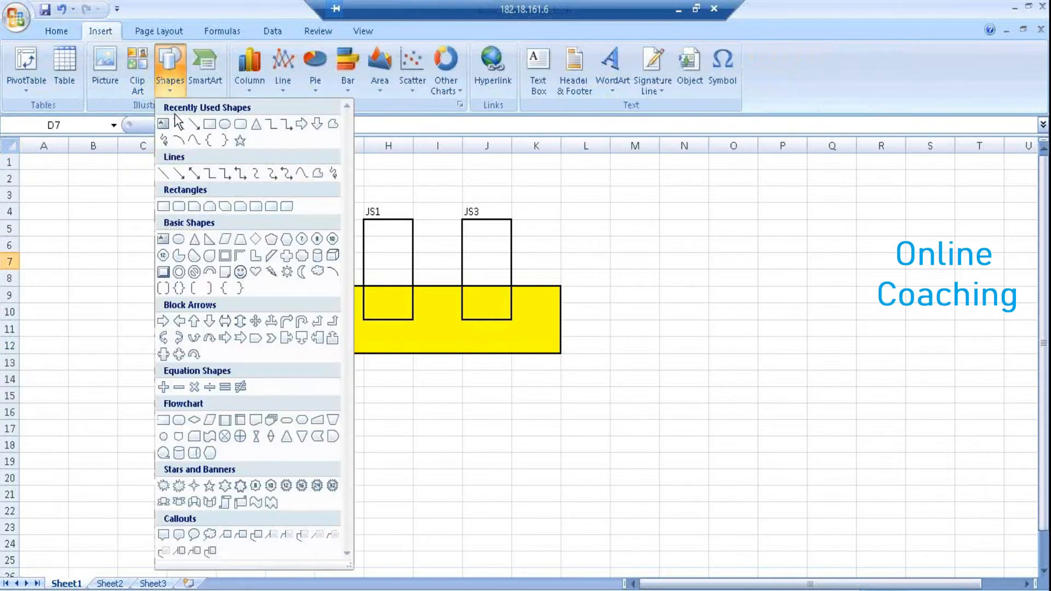
left_click(181, 125)
mouse_move(166, 217)
left_mouse_down()
mouse_move(246, 249)
mouse_move(267, 243)
left_mouse_up()
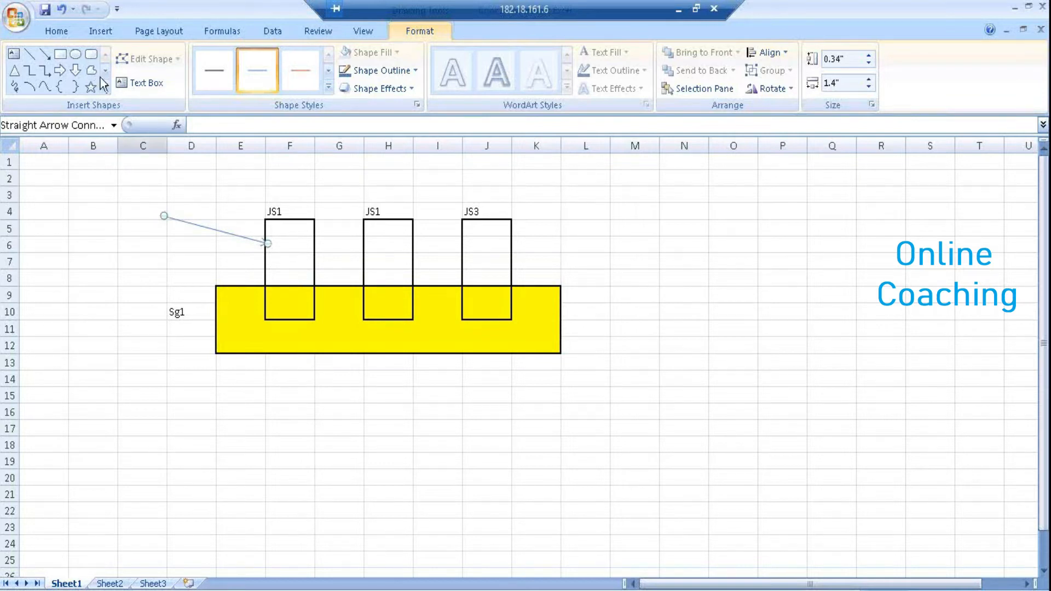
left_click(49, 61)
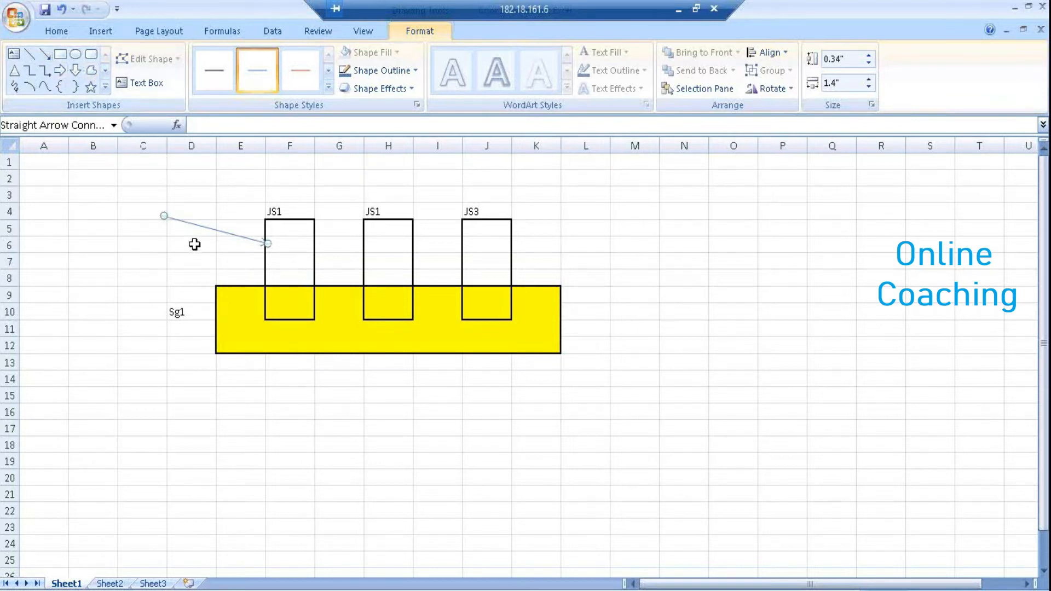
left_click_drag(112, 227, 284, 237)
left_click(293, 232)
left_click_drag(293, 328, 294, 299)
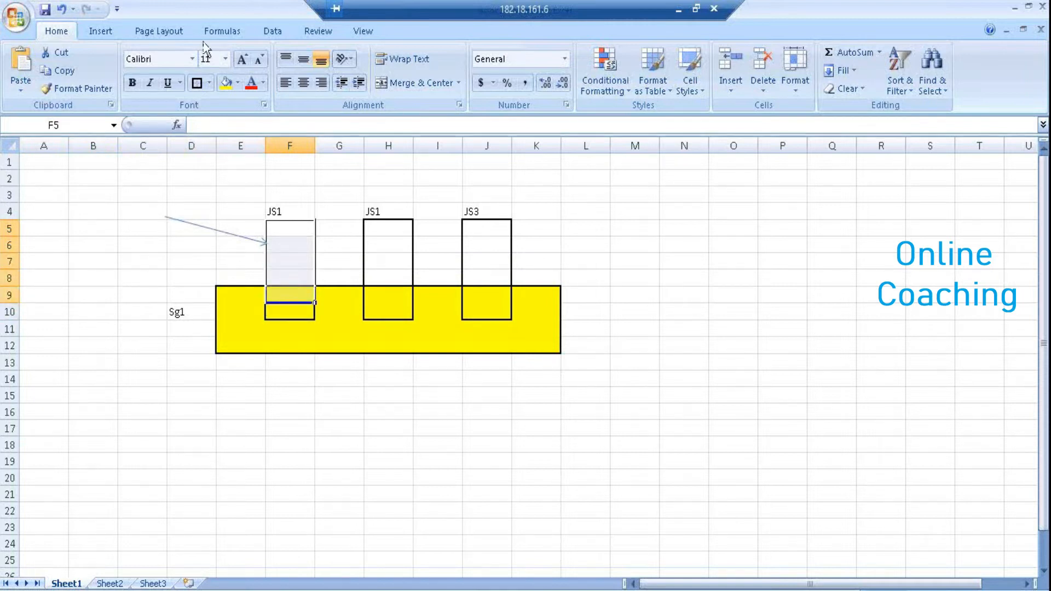
Fill the first JS1 job-server box red
left_click(237, 83)
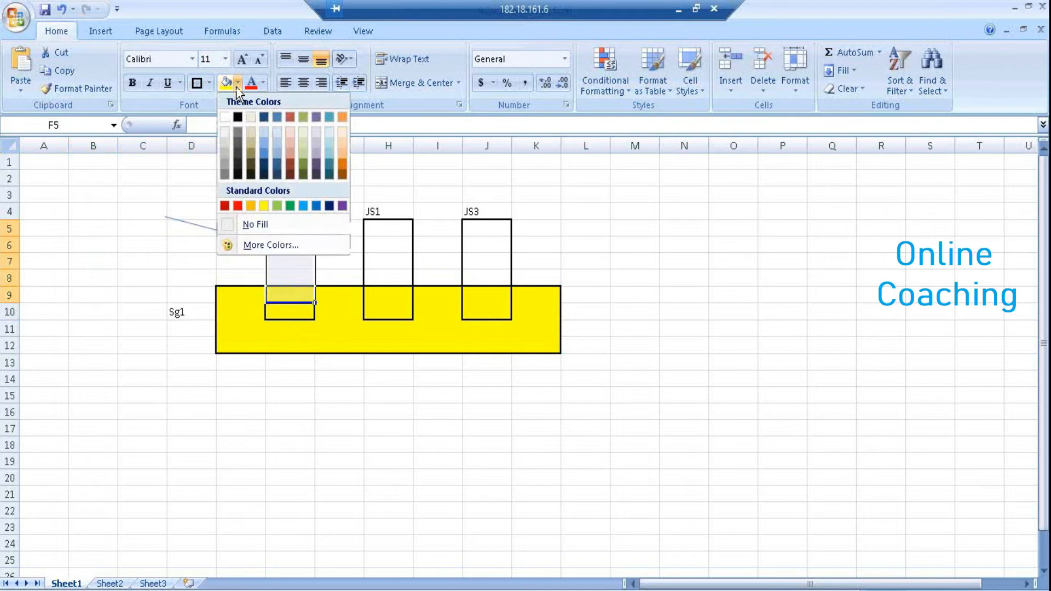
left_click(238, 205)
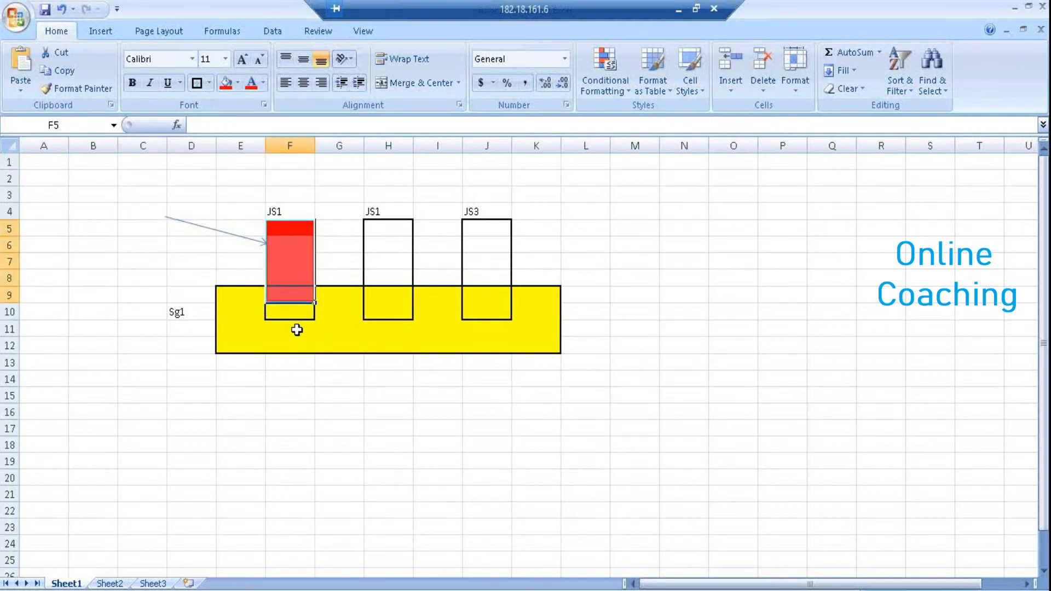
left_click(296, 328)
left_click(299, 312)
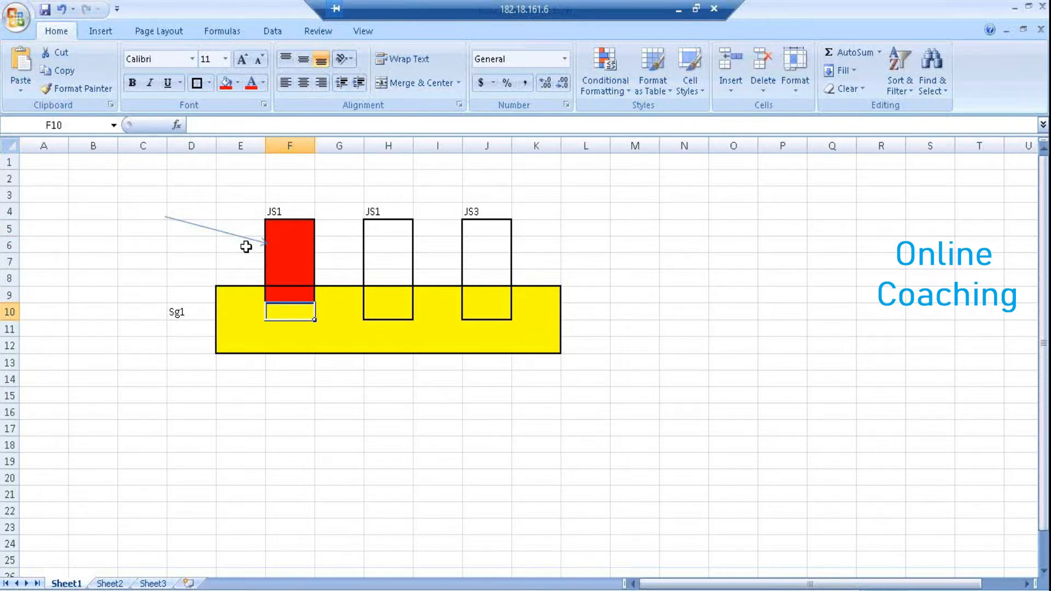
Restore the red box's top cell F5 to a white fill
left_click(285, 228)
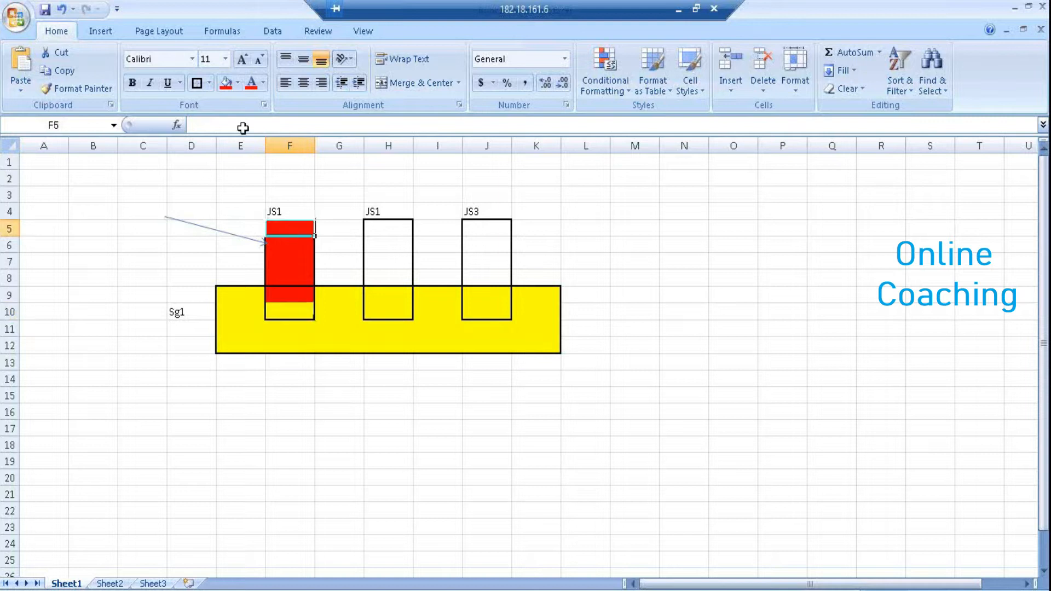
left_click(236, 83)
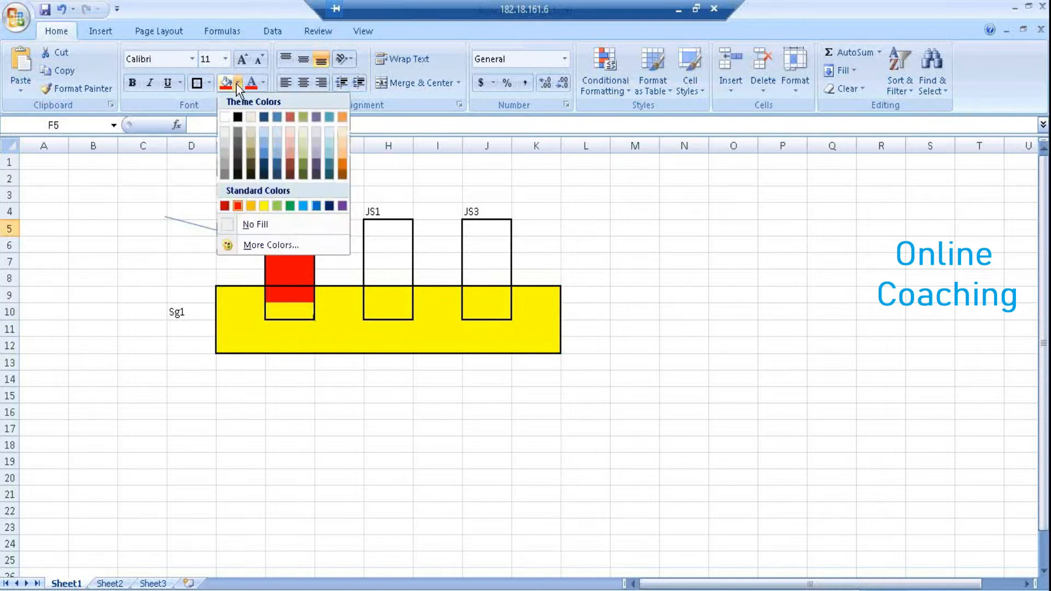
left_click(228, 116)
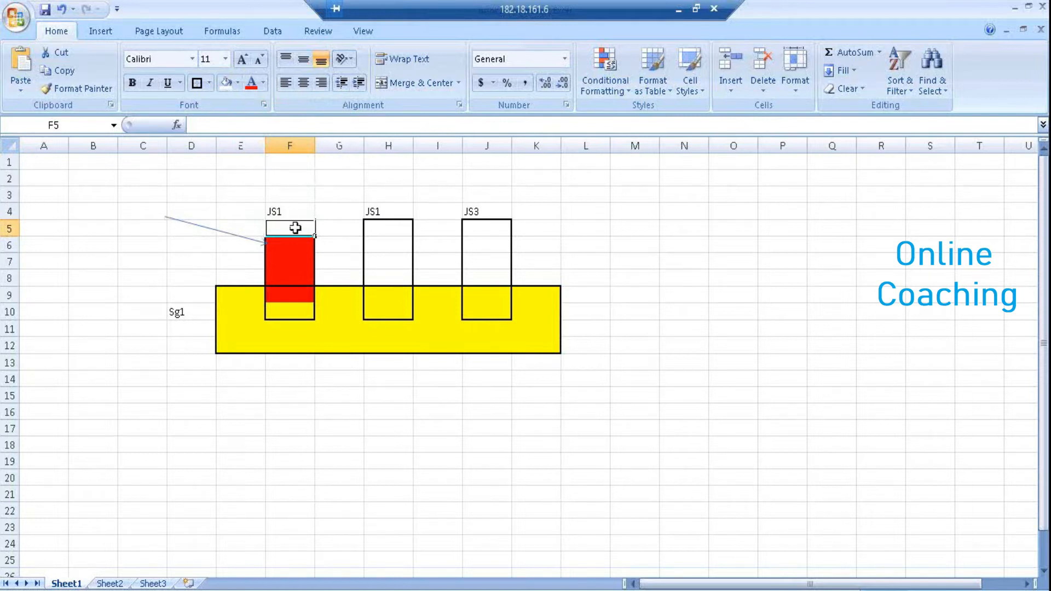
left_click(336, 255)
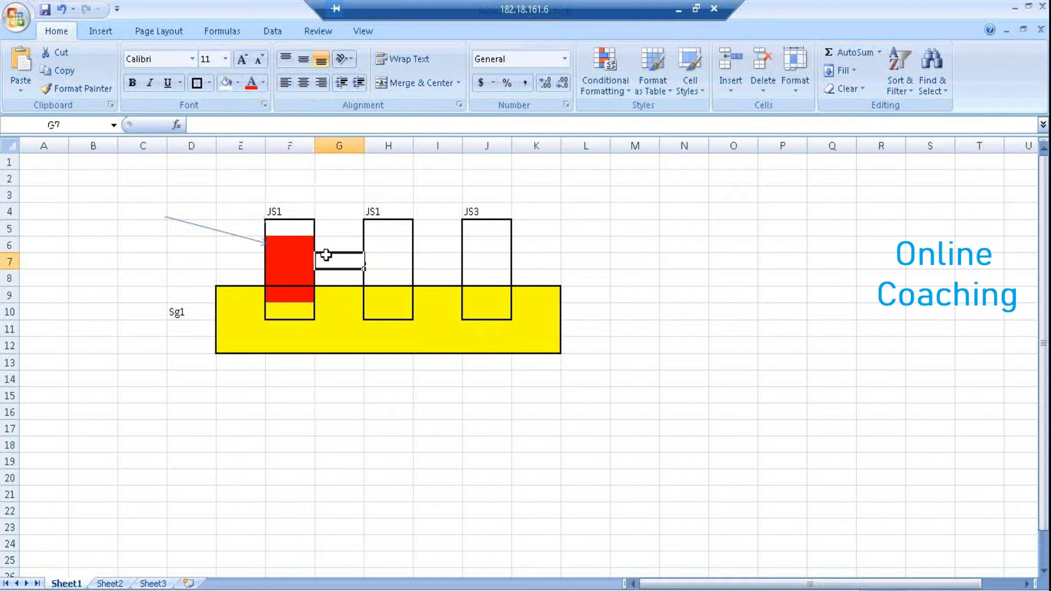
Point out column C and the second and JS3 boxes, selecting label cell H4
left_click_drag(140, 176, 141, 297)
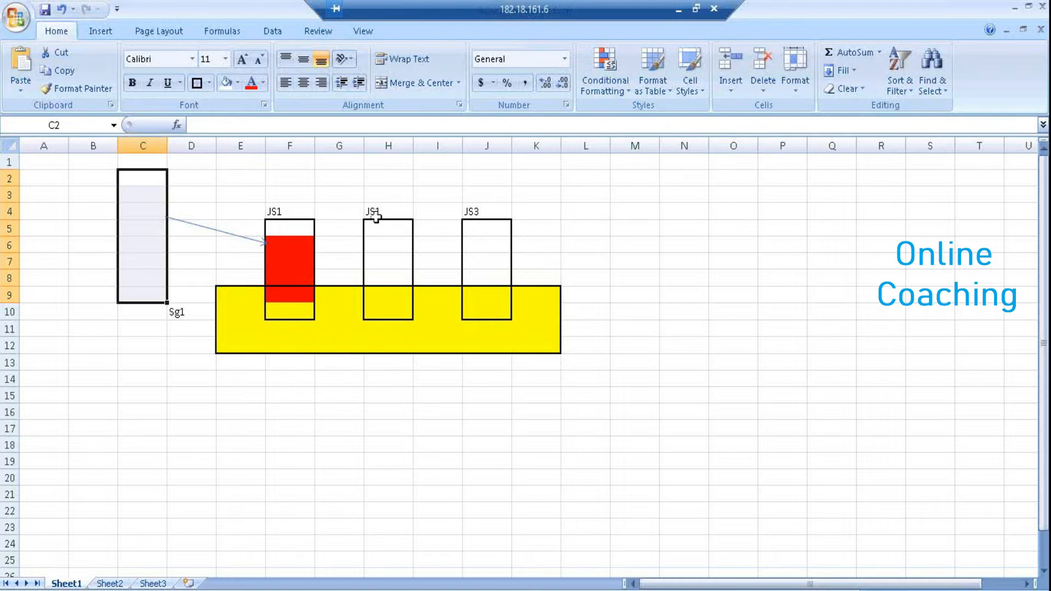
left_click(394, 242)
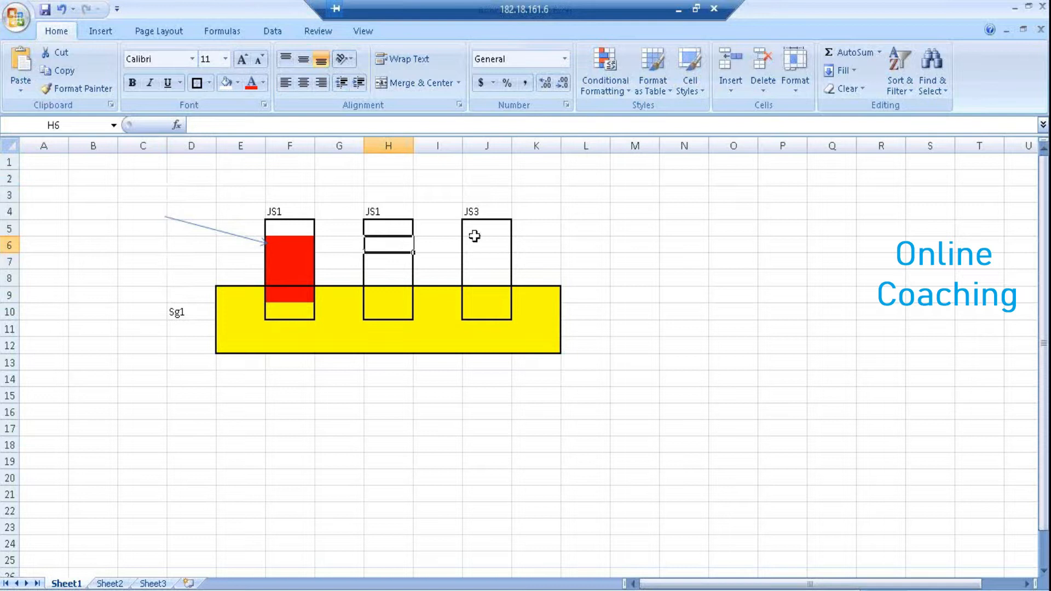
left_click(471, 258)
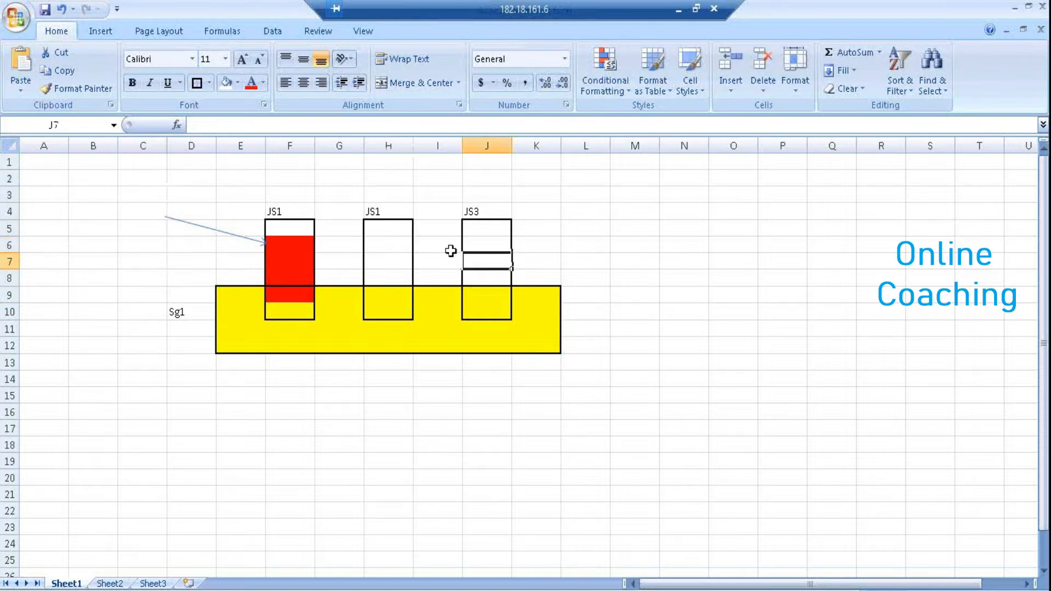
left_click(393, 212)
Change the middle box's label in H4 from JS1 to JS2
double_click(393, 212)
key("BackSpace")
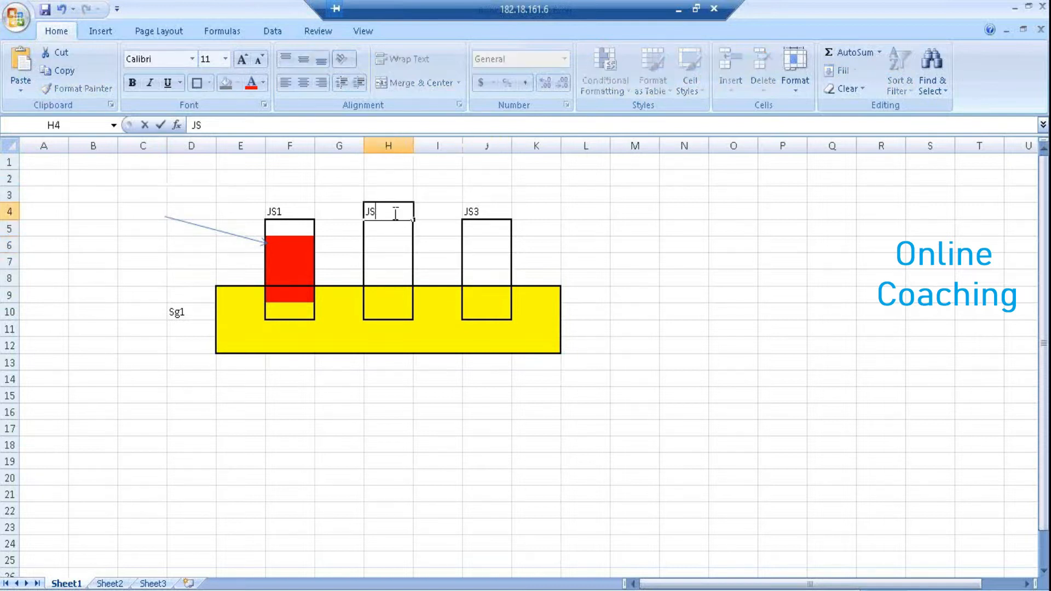
type("2")
left_click(478, 191)
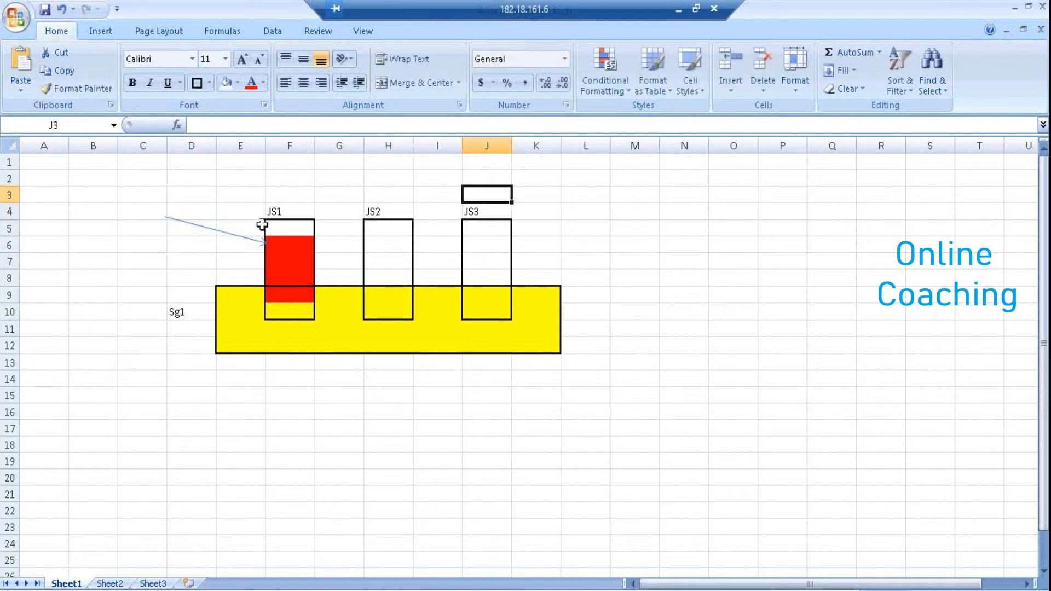
Reattach the arrow's end to the yellow Sg1 bar's left edge
left_click(225, 234)
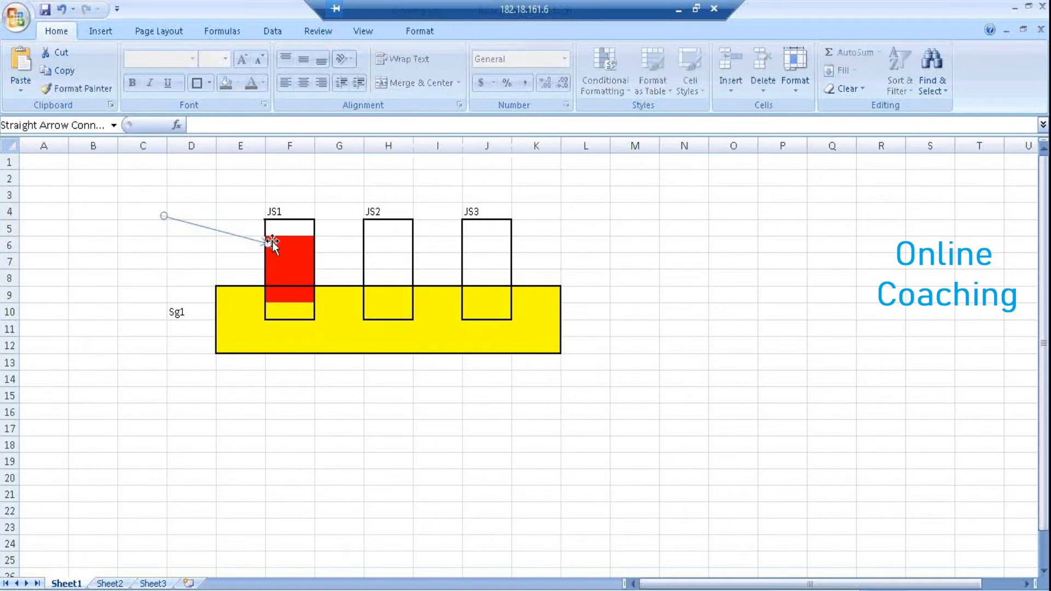
left_click_drag(268, 242, 218, 316)
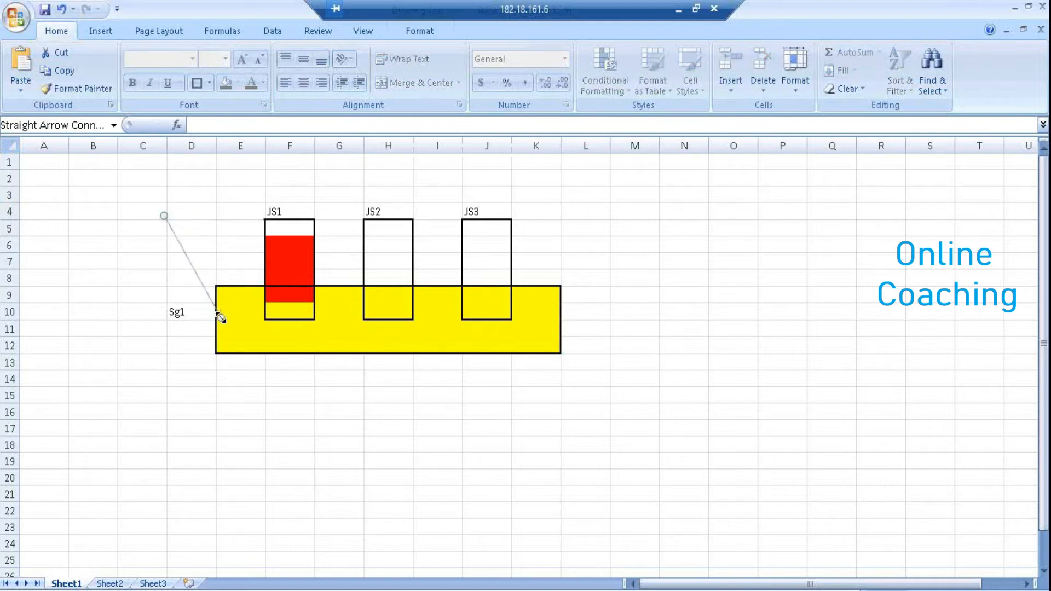
left_click(221, 397)
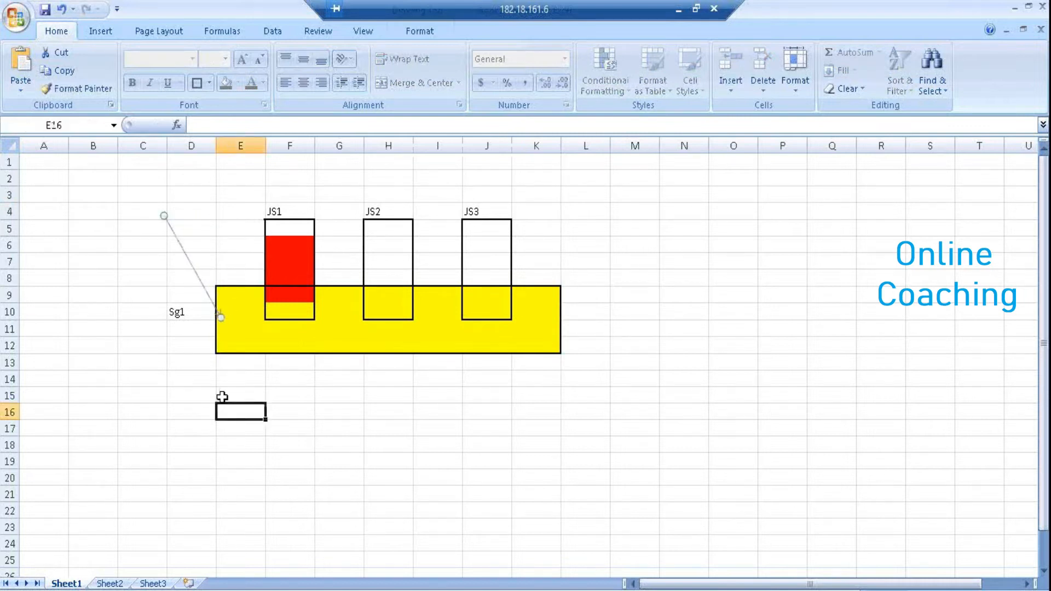
left_click(279, 376)
Enter the note '5 Collect stats frm server' in F14 and indicate the JS1, JS2, JS3 boxes
type("5")
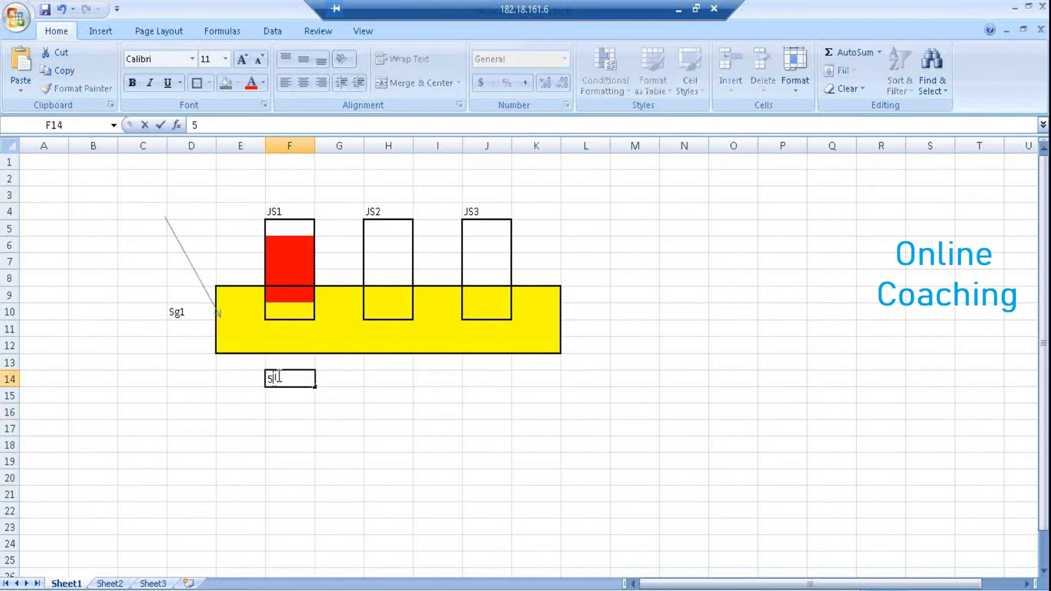
type(" Collect stats frm ")
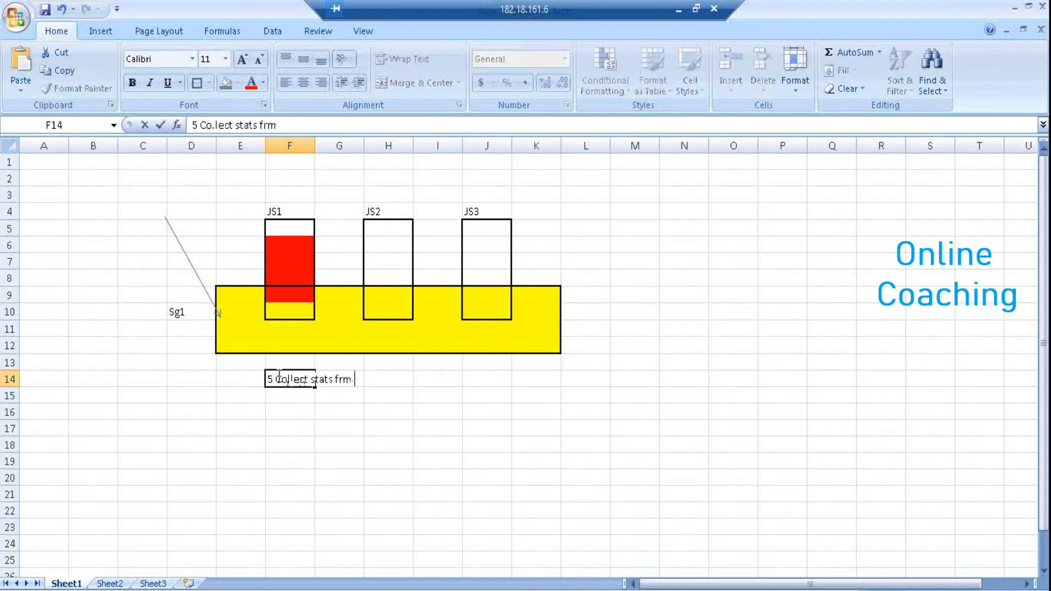
type("server")
left_click(324, 415)
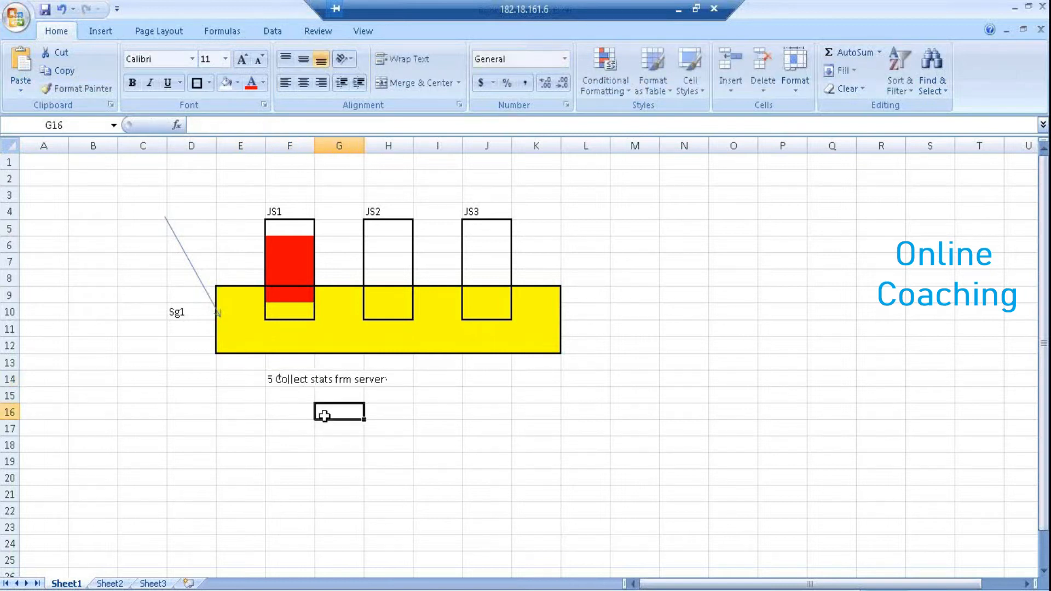
left_click(290, 247)
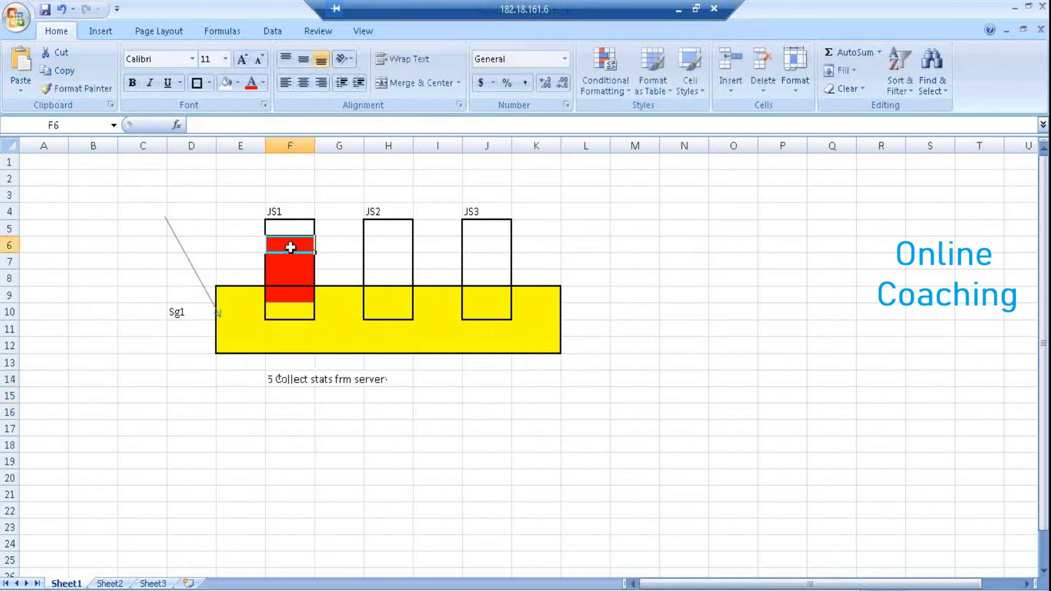
left_click(383, 257)
left_click(485, 257)
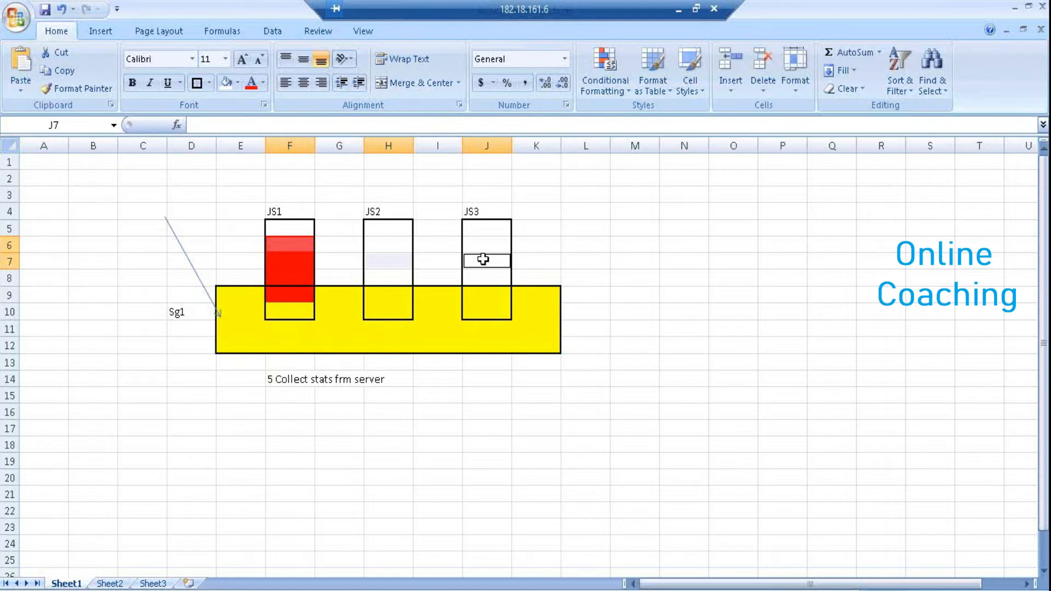
List Js3, Js2 and Js1 down cells I14:I16
left_click(431, 383)
type("Js3")
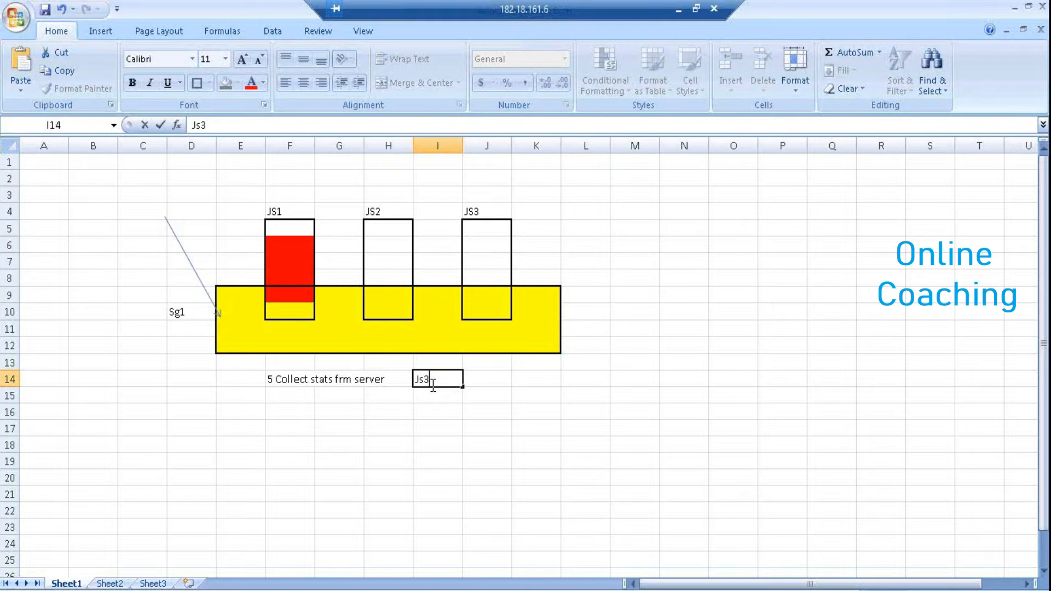
key("Return")
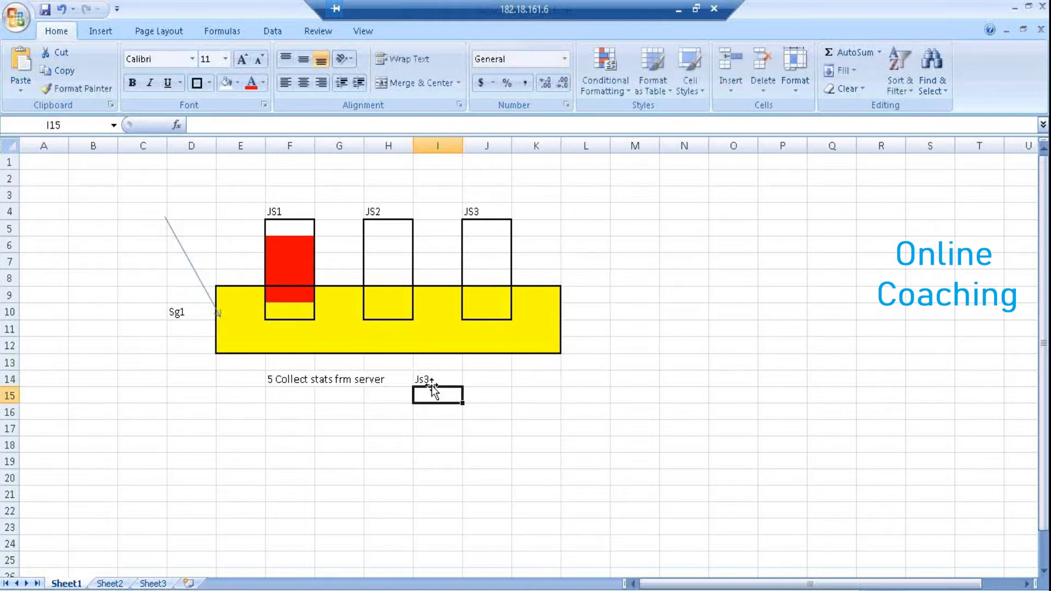
type("Js2")
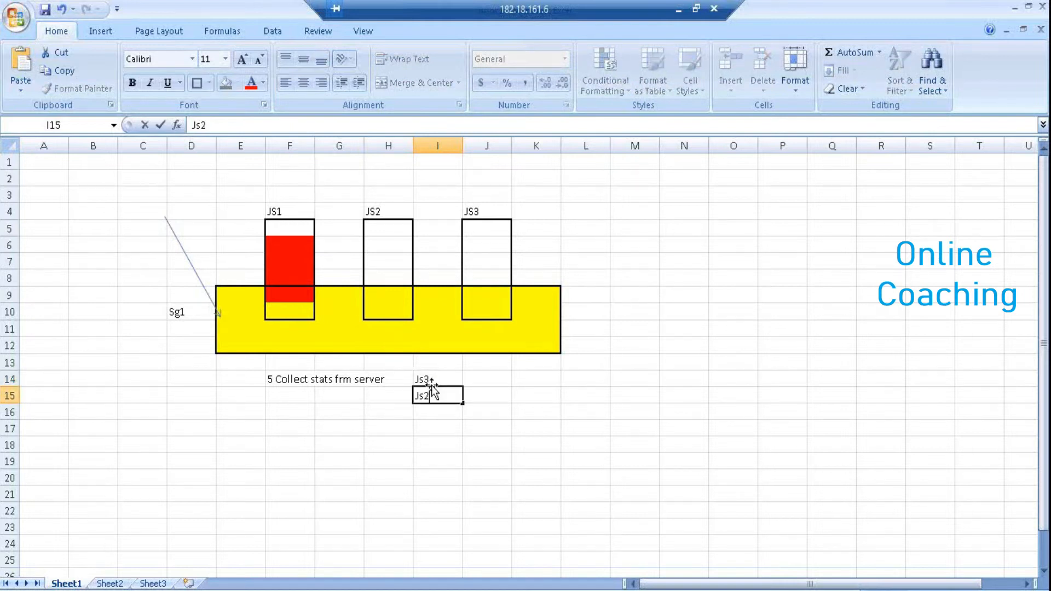
key("Return")
type("Js1")
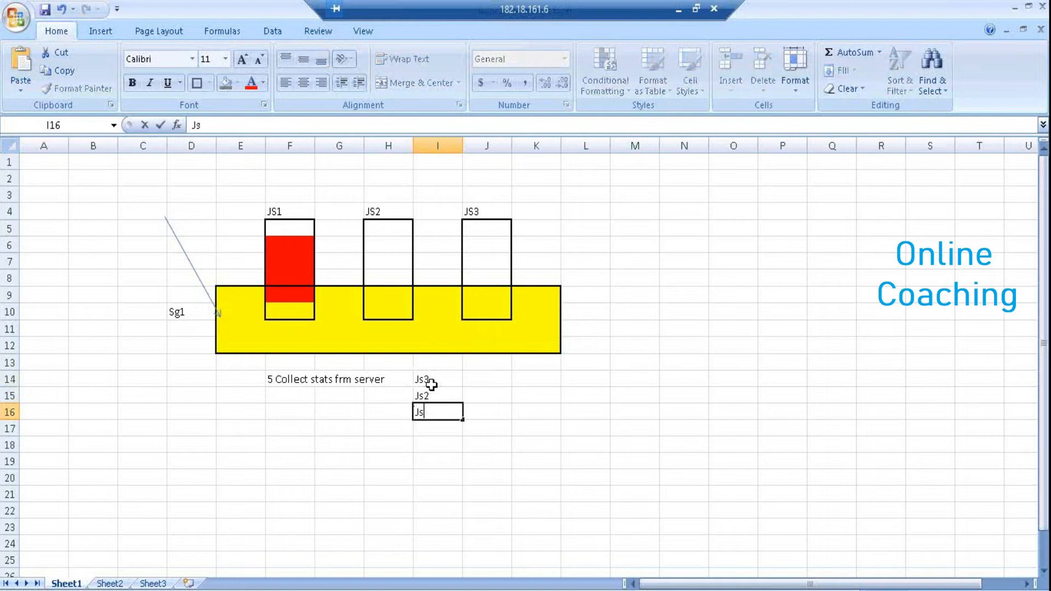
left_click(480, 386)
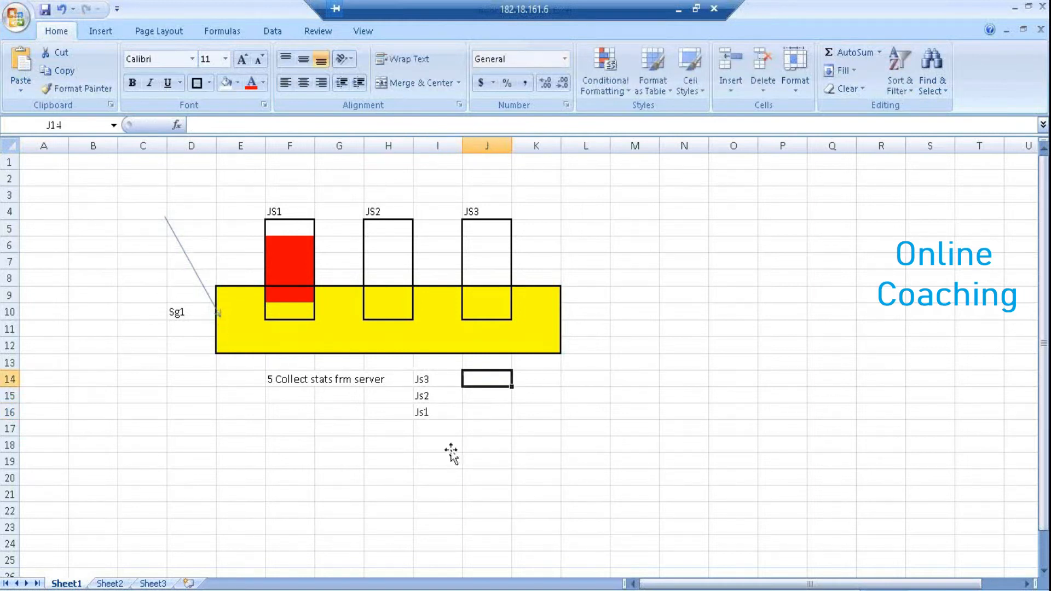
Highlight the three job-server boxes and the Js list, then return to the Management Console
left_click(485, 249)
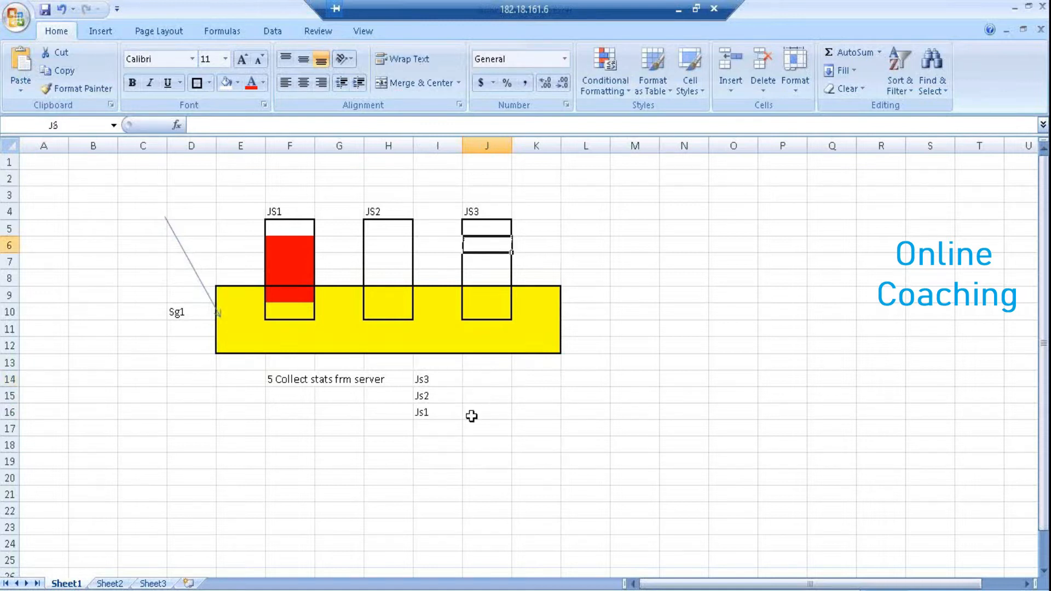
left_click(480, 380)
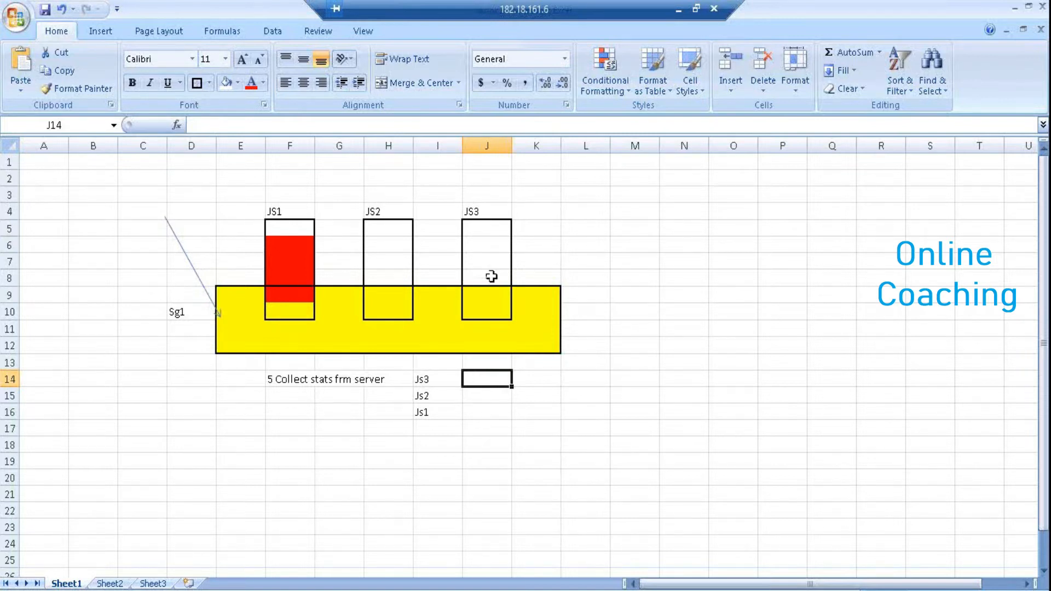
left_click(480, 402)
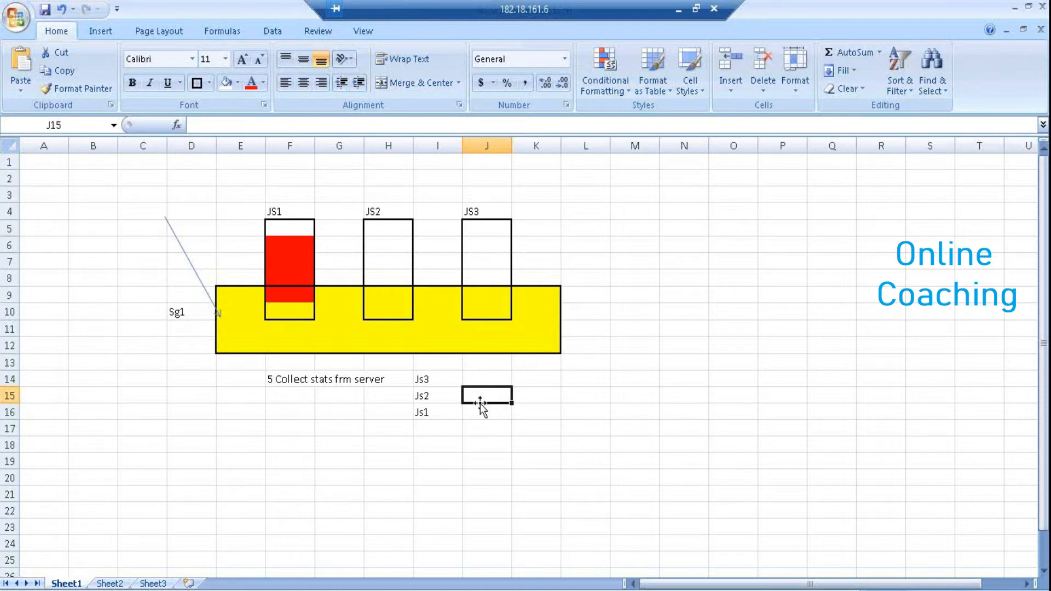
mouse_move(480, 230)
left_mouse_down()
mouse_move(481, 290)
mouse_move(469, 293)
left_mouse_up()
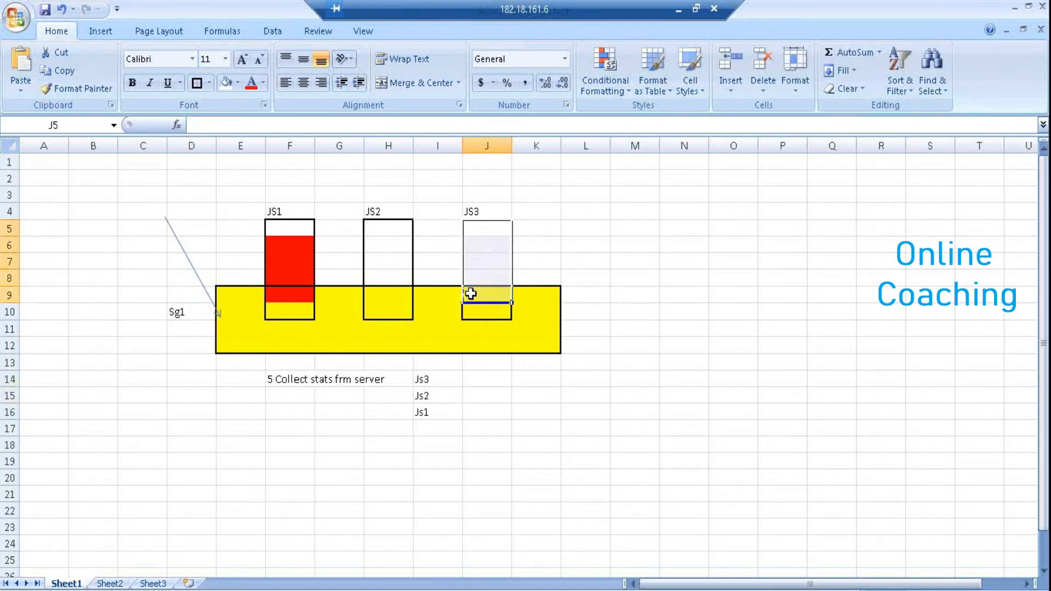
left_click_drag(389, 229, 378, 294)
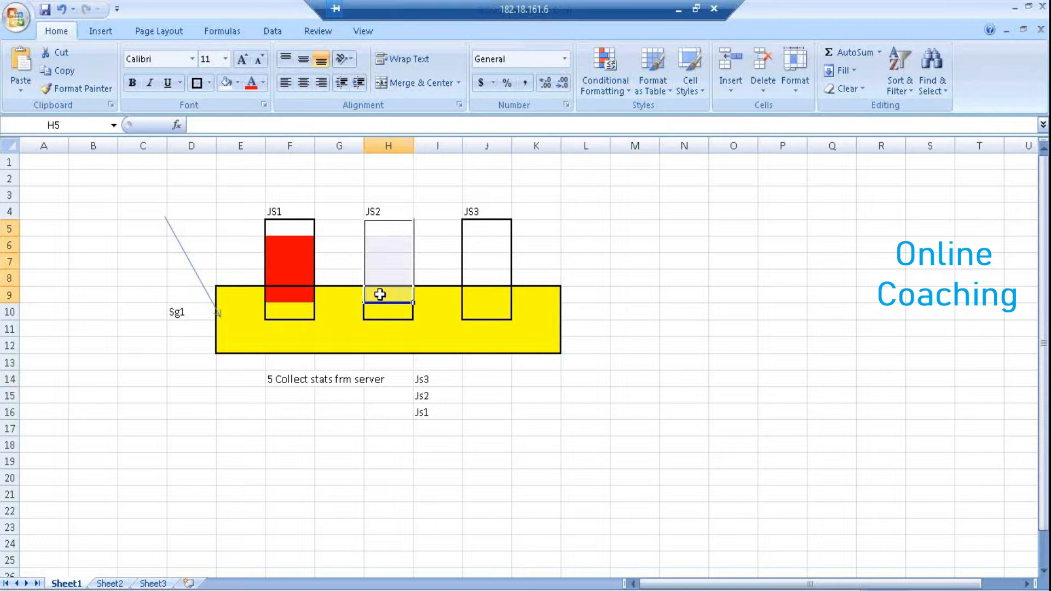
left_click_drag(277, 227, 288, 324)
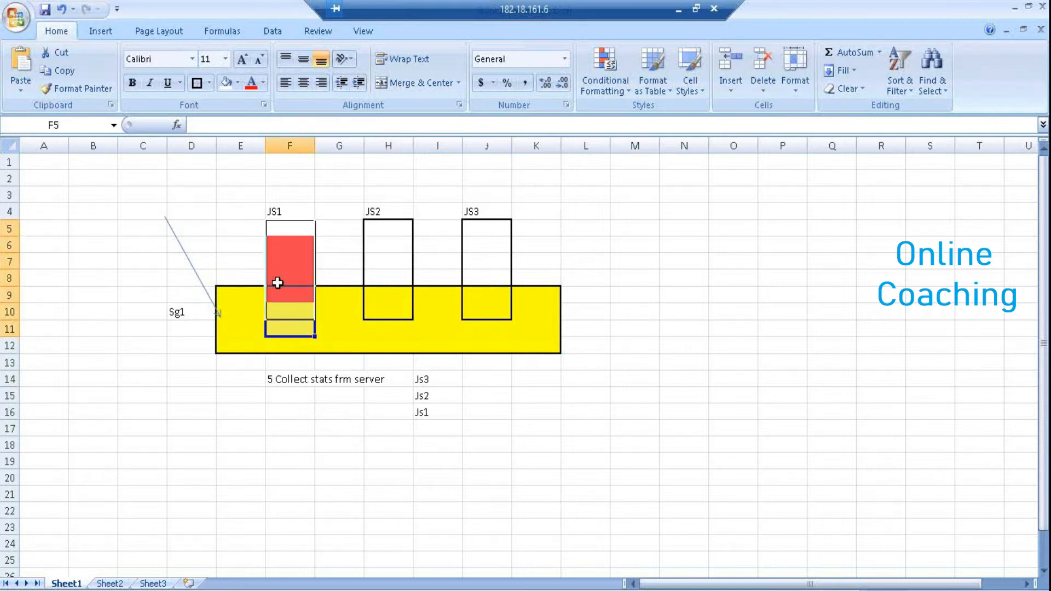
left_click_drag(422, 379, 433, 446)
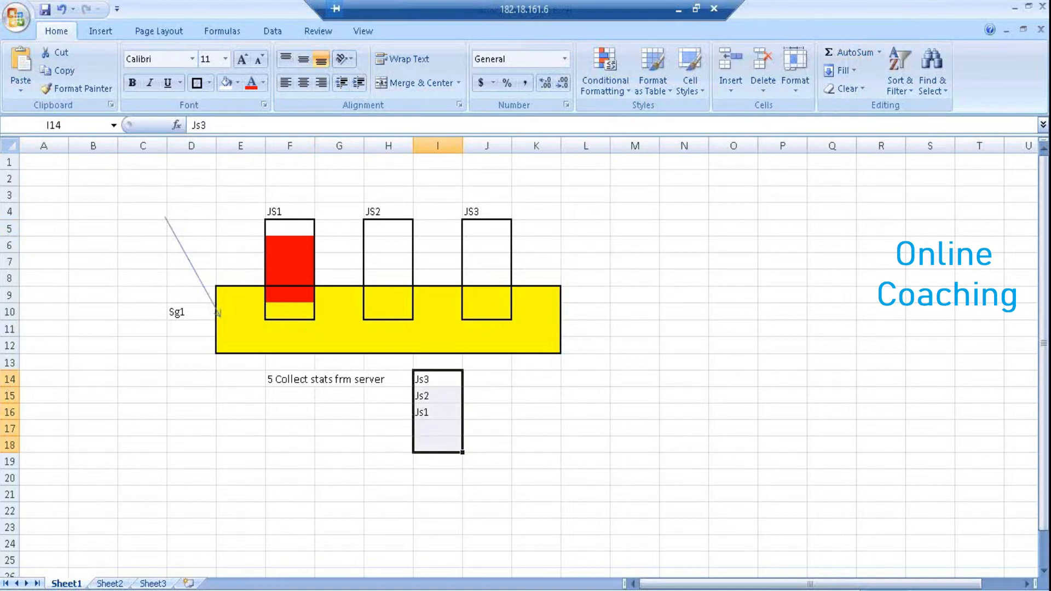
key("alt+Tab")
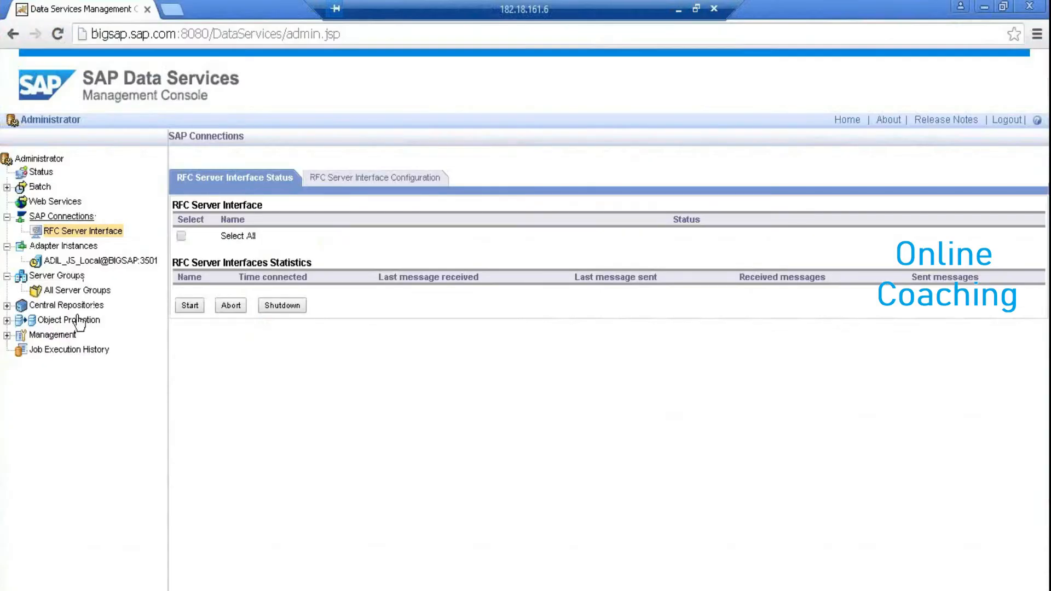
Start a server group configuration including ADIL_JS_Local with repository Adil_Repo_1
left_click(78, 292)
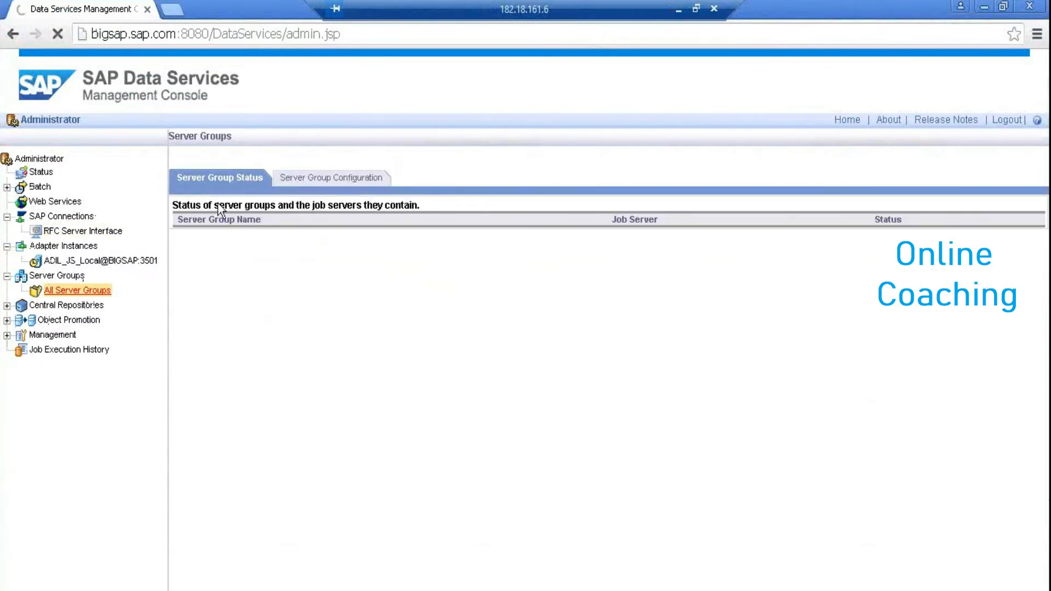
left_click(285, 179)
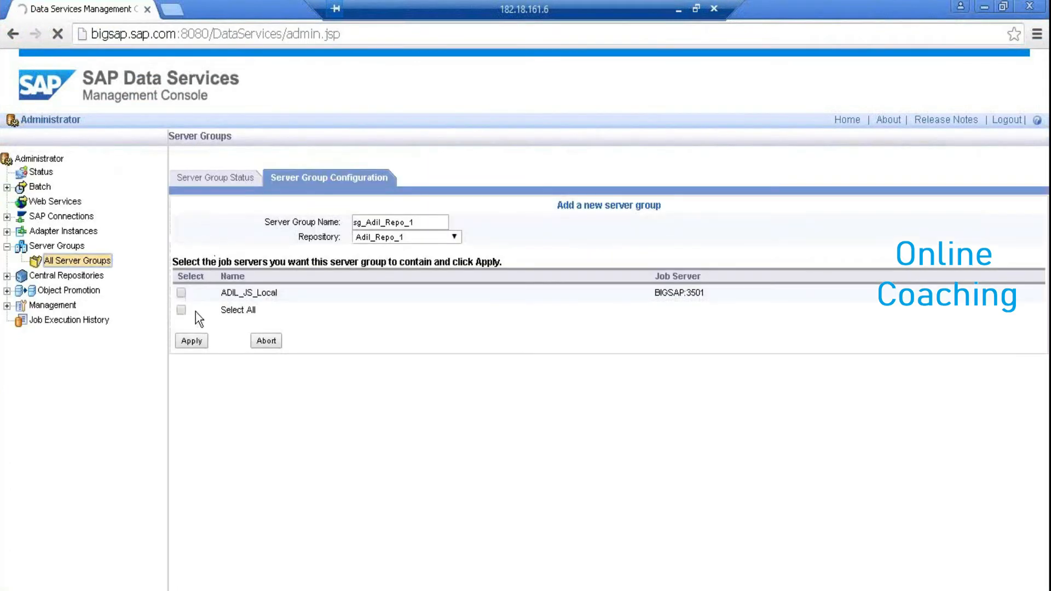
left_click(182, 296)
left_click(455, 237)
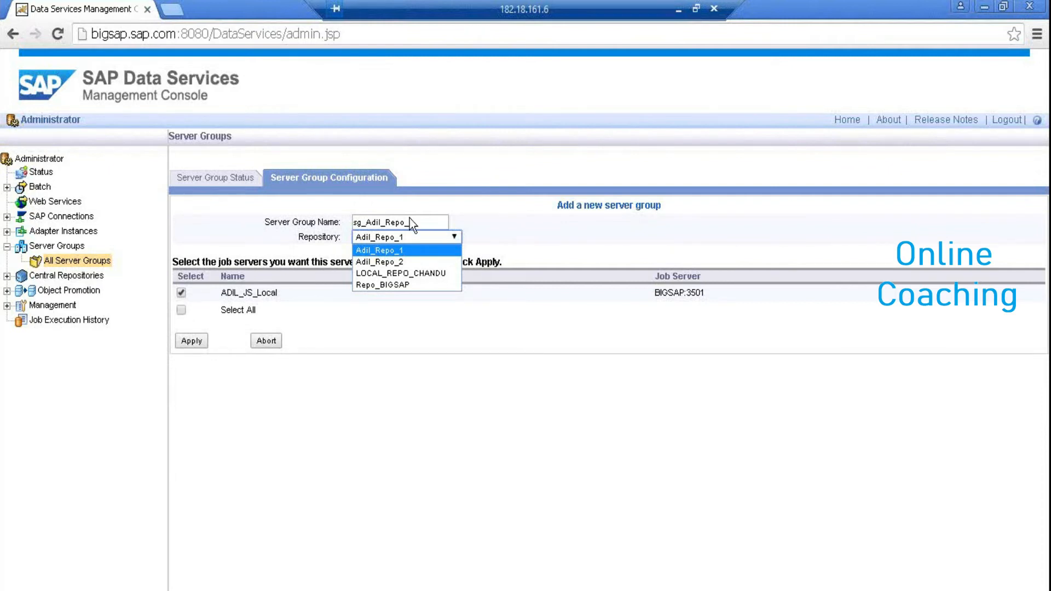
left_click(326, 229)
Keep the name sg_Adil_Repo_1, select all job servers, save, and check the group status
left_click_drag(353, 222, 364, 222)
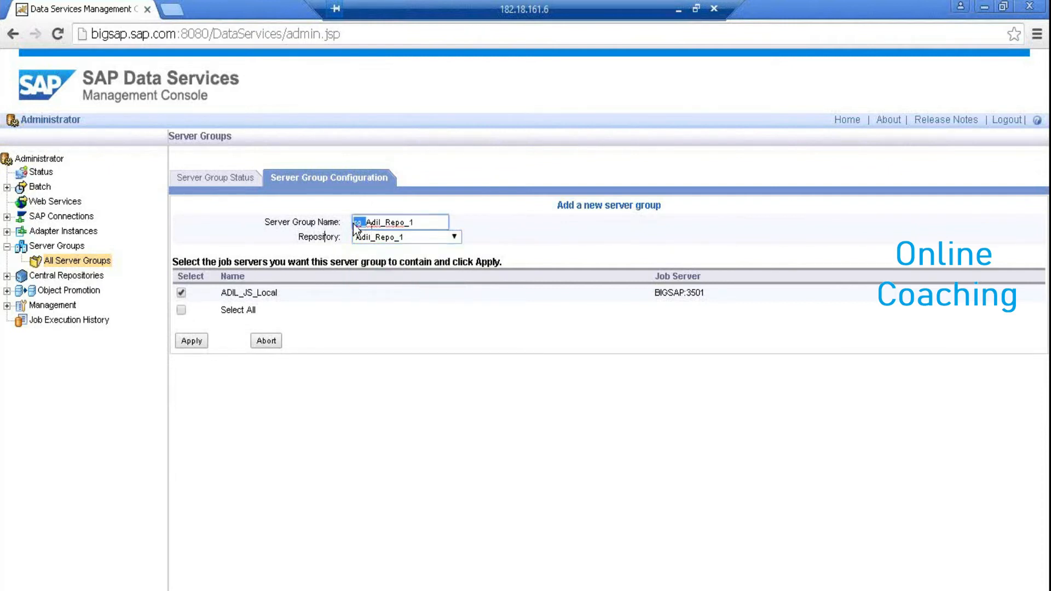
left_click(426, 225)
left_click(454, 238)
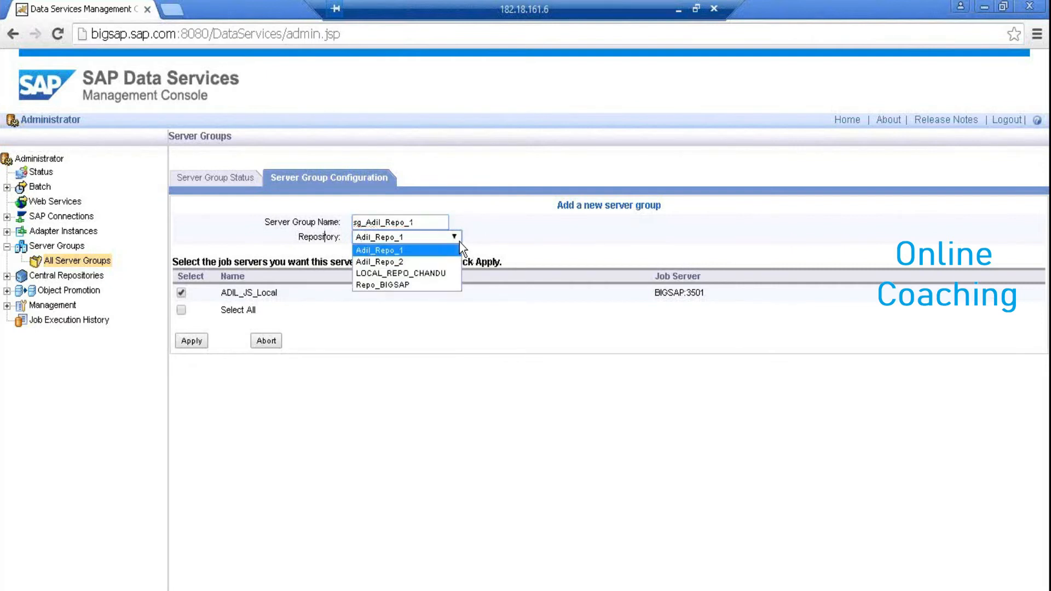
left_click(444, 250)
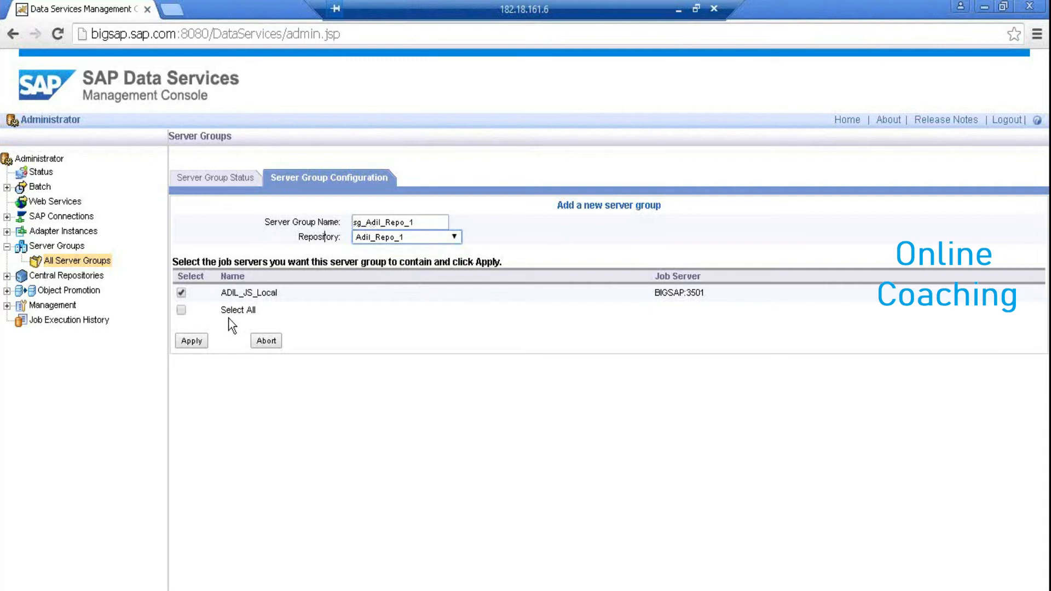
left_click(185, 307)
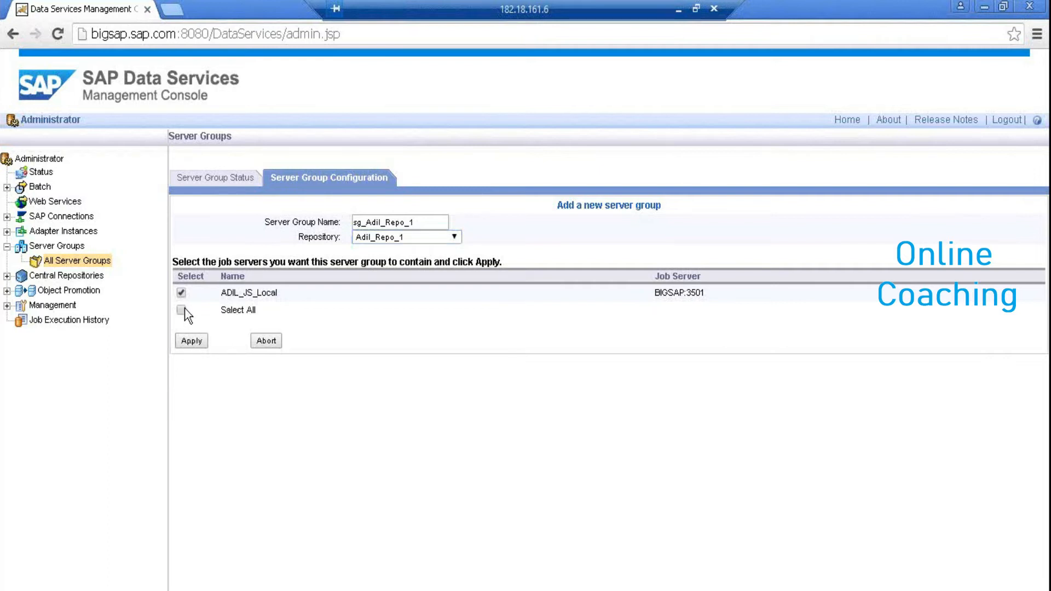
left_click(188, 339)
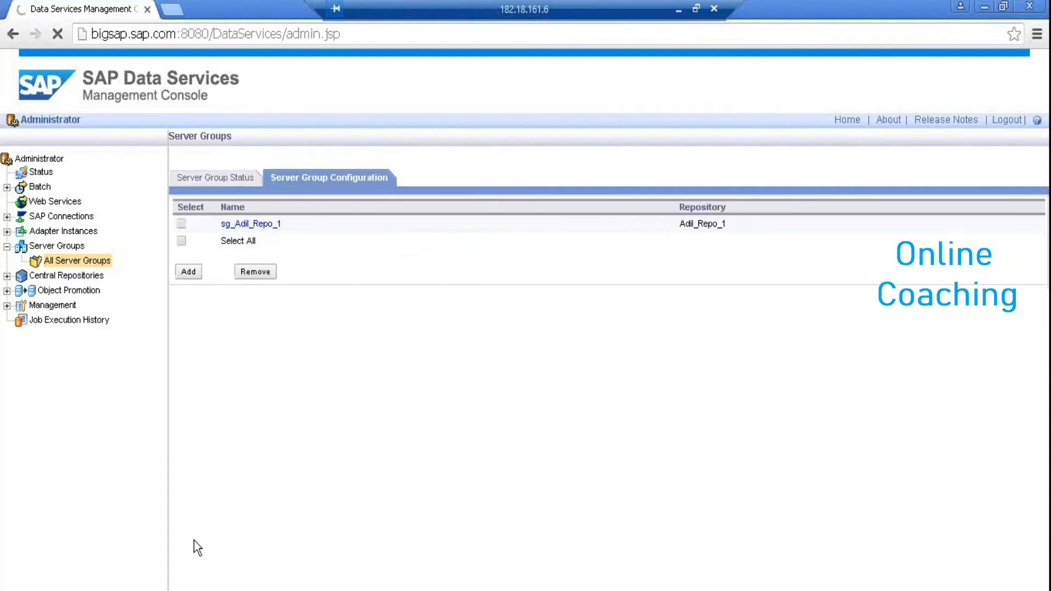
left_click(226, 178)
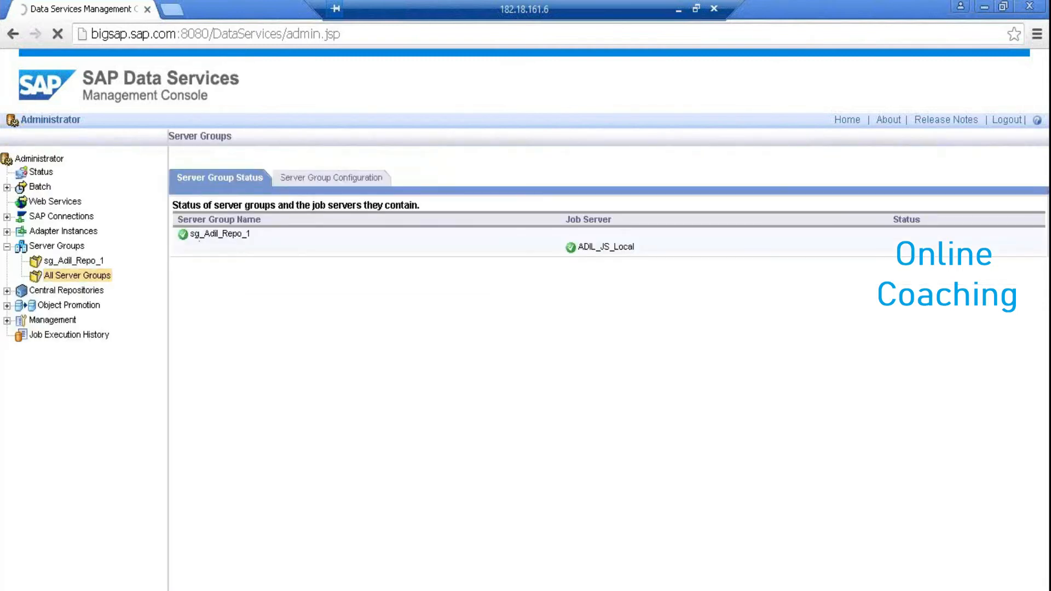
key("alt+Tab")
left_click(75, 101)
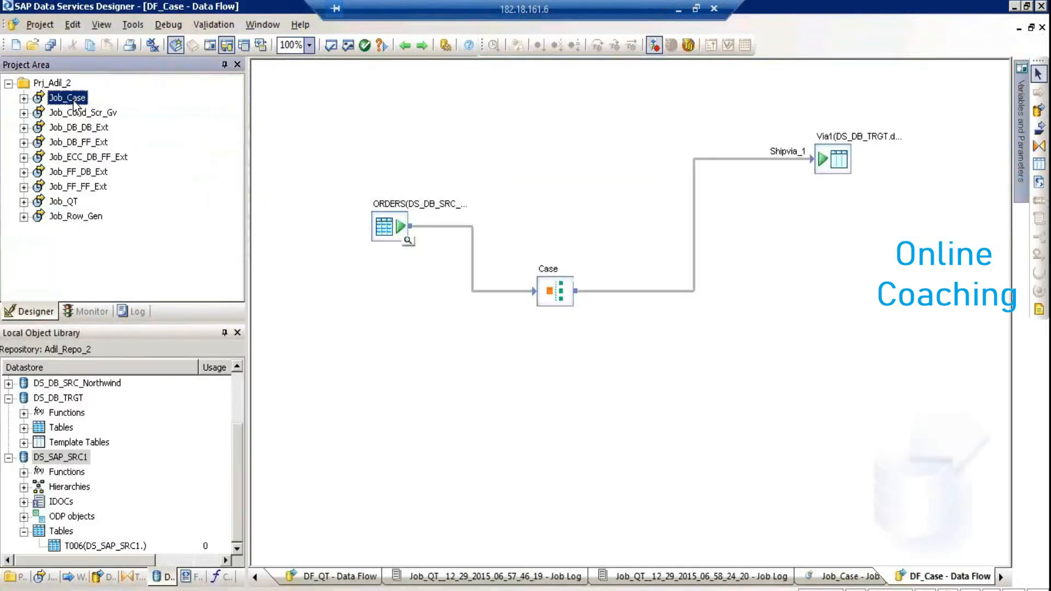
right_click(75, 102)
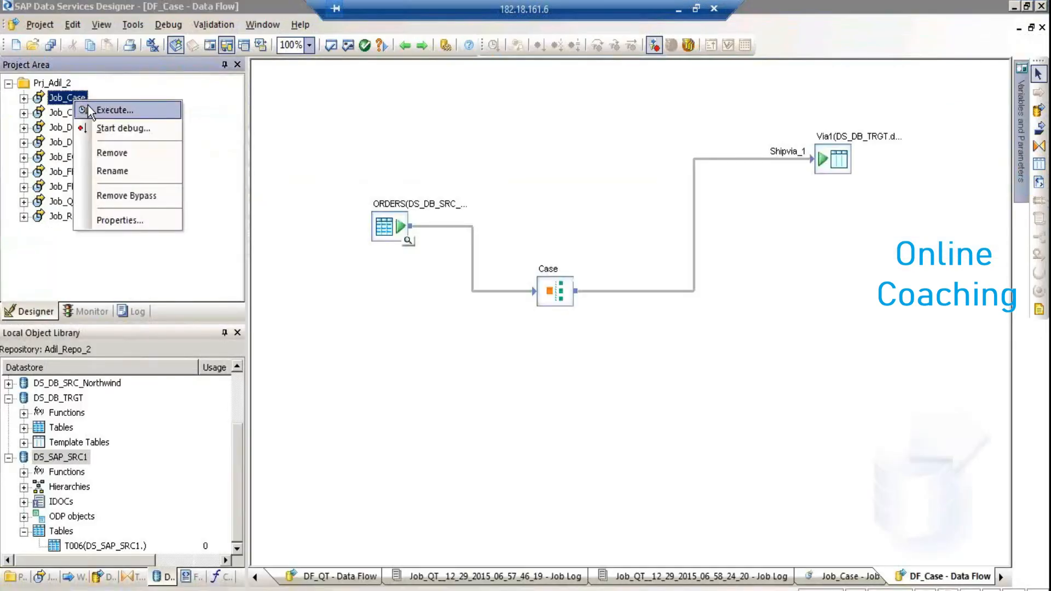
left_click(90, 109)
left_click(419, 397)
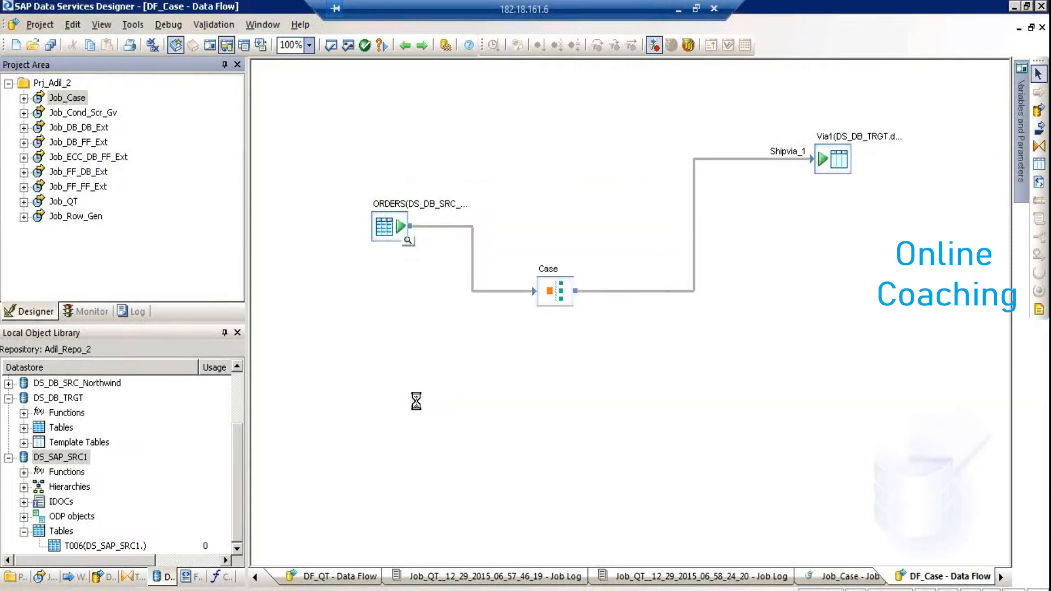
left_click(572, 430)
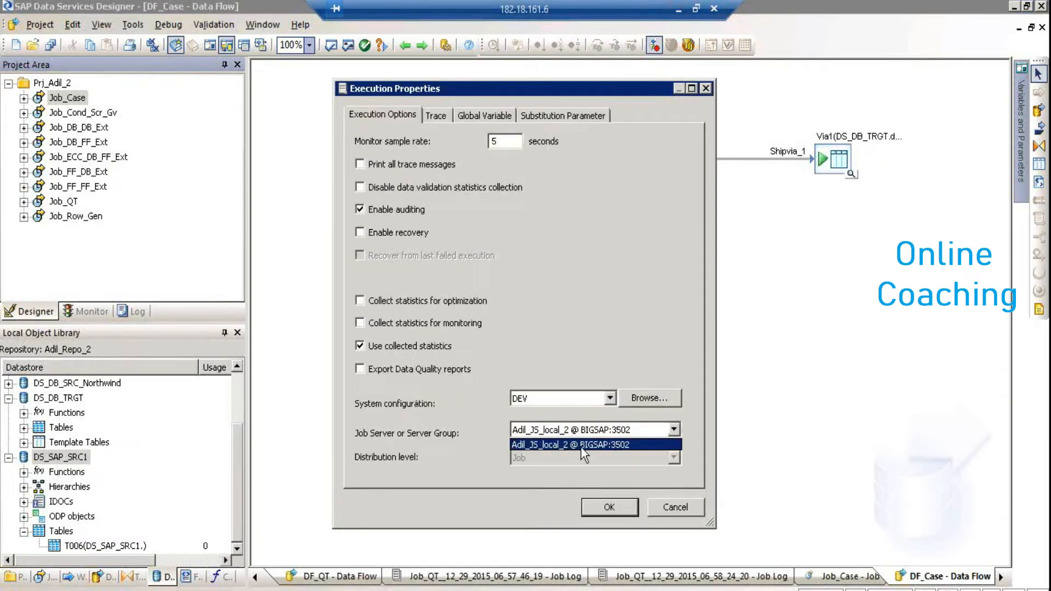
left_click(580, 444)
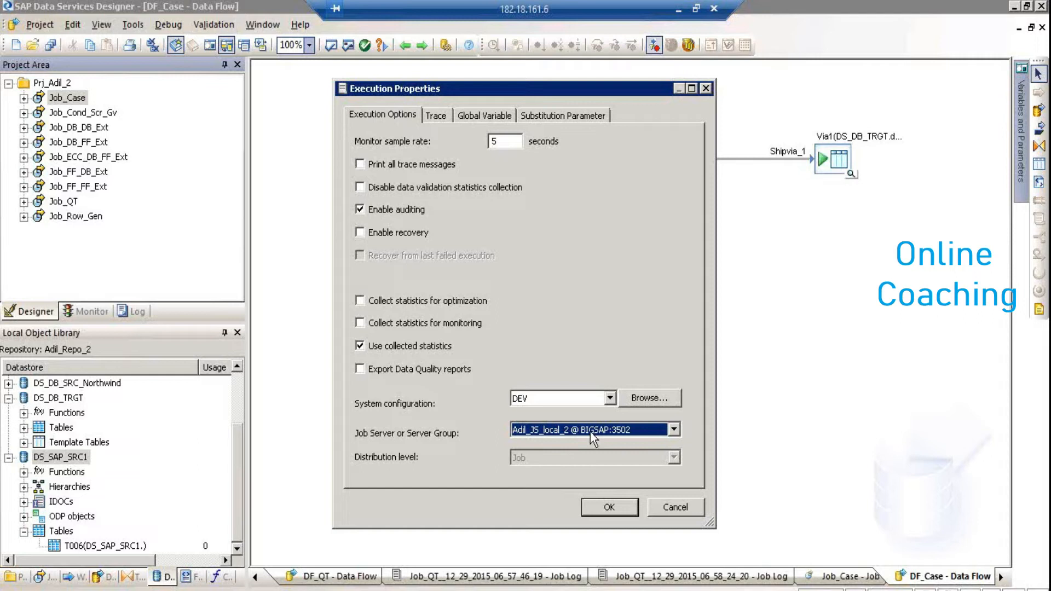
left_click(673, 430)
left_click(673, 431)
left_click(682, 511)
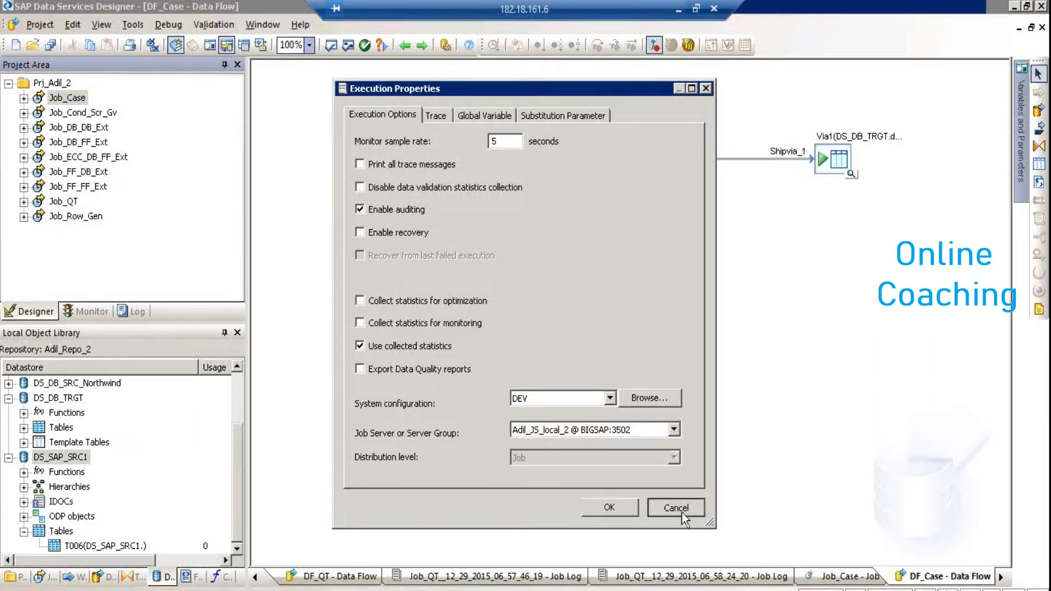
Add a new schedule for Job_Case in Adil_Repo_2's batch jobs
key("alt+Tab")
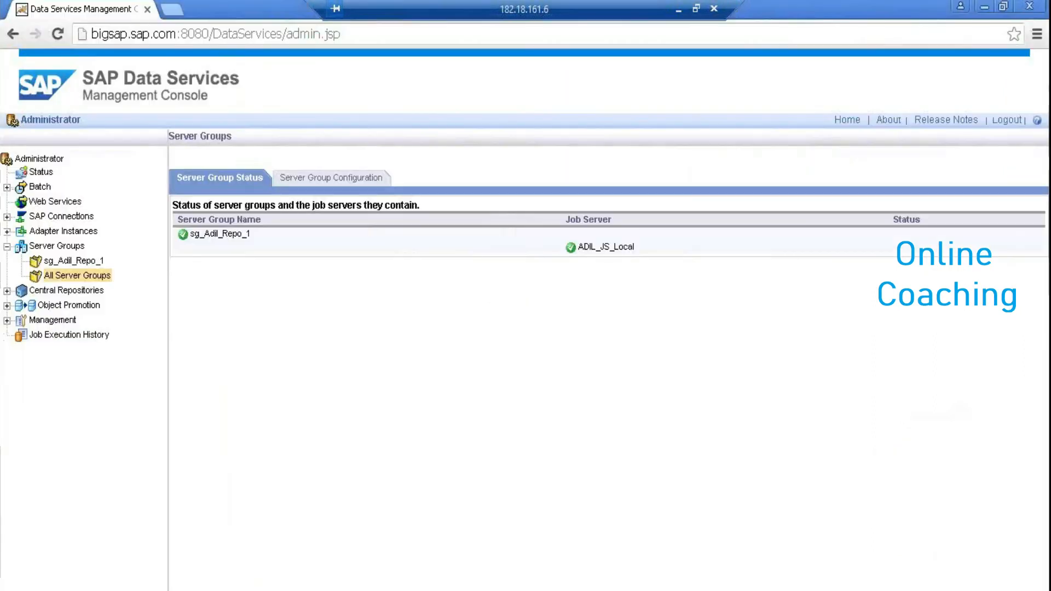
left_click(29, 189)
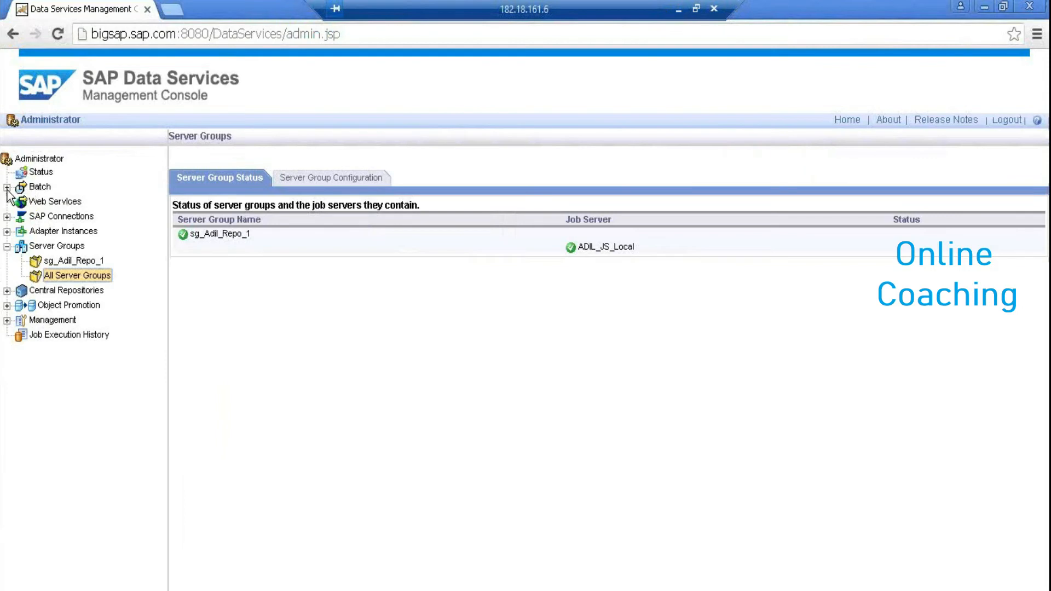
left_click(62, 218)
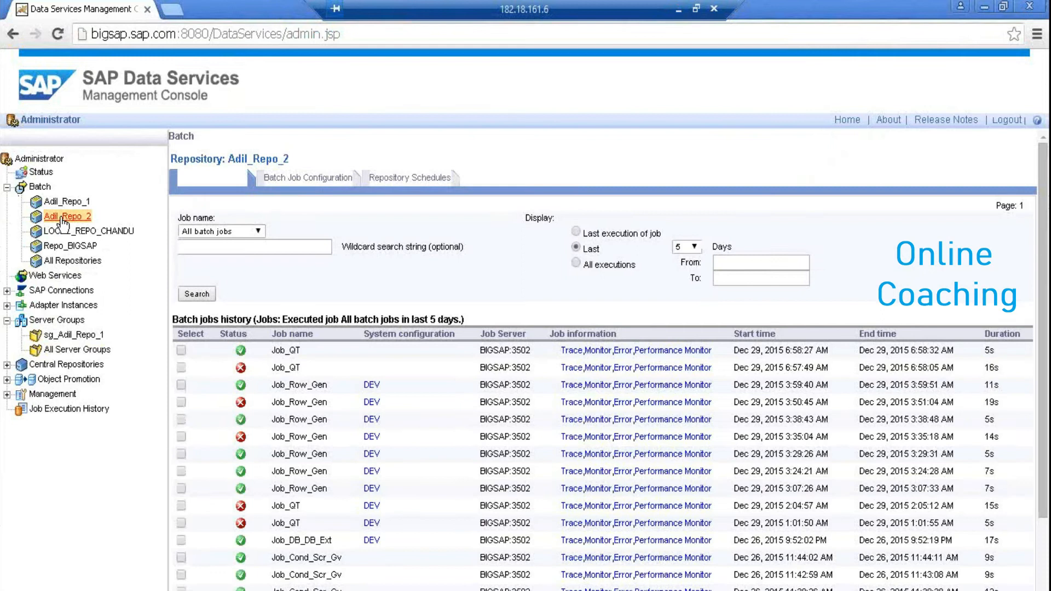
left_click(305, 179)
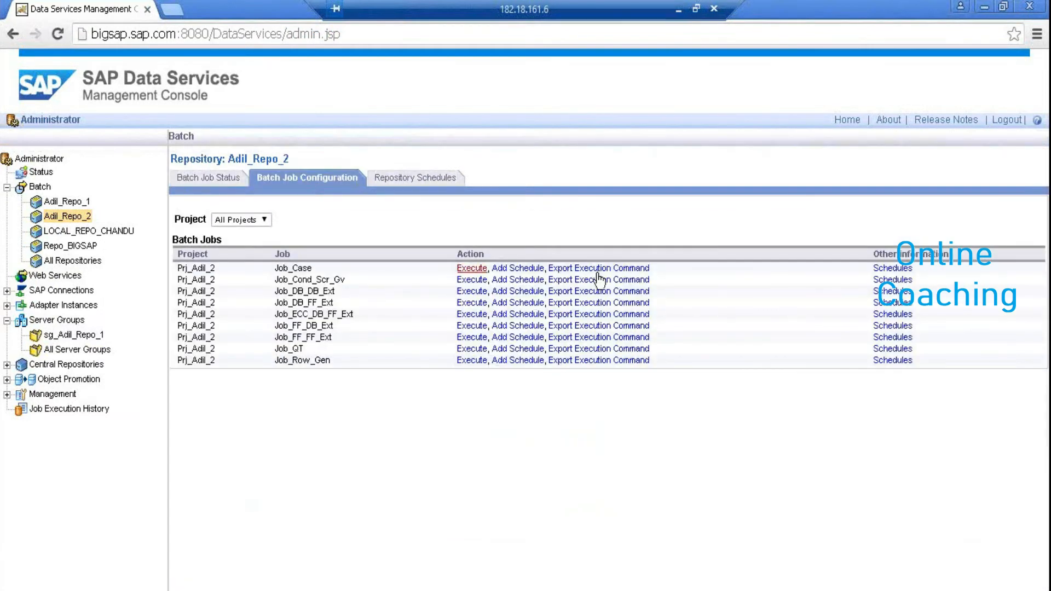
left_click(535, 270)
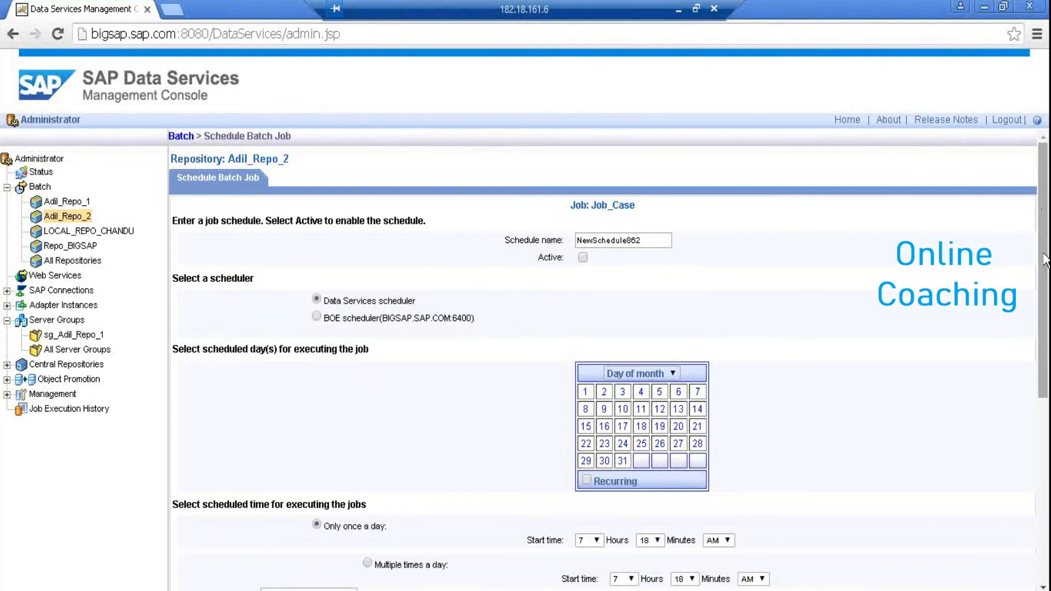
Confirm BIGSAP:3502 as the schedule's job server, then expand SAP Connections and adapter instances
left_click_drag(1045, 260, 1043, 426)
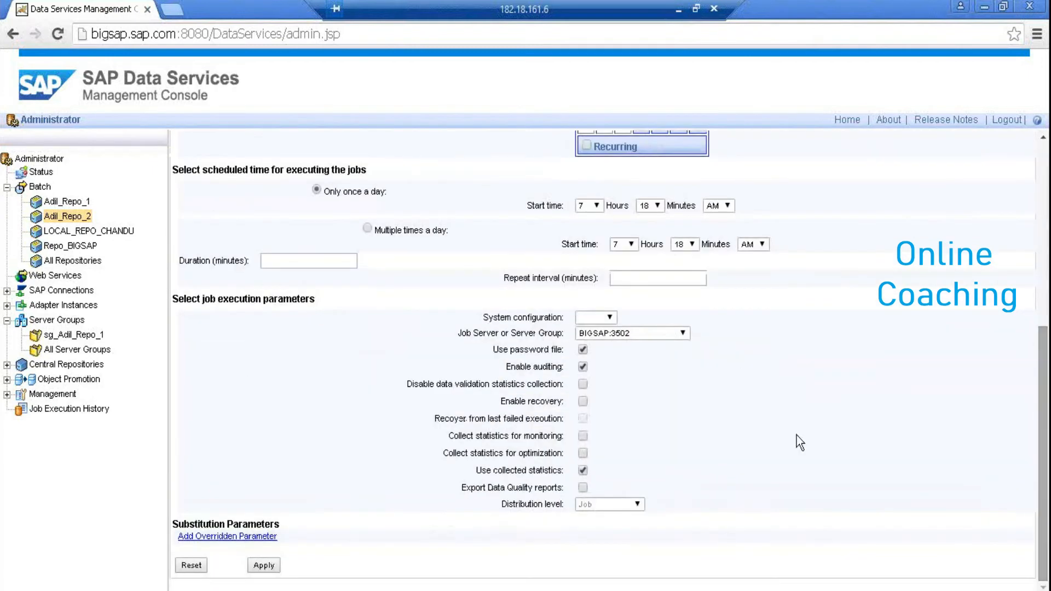
left_click(682, 331)
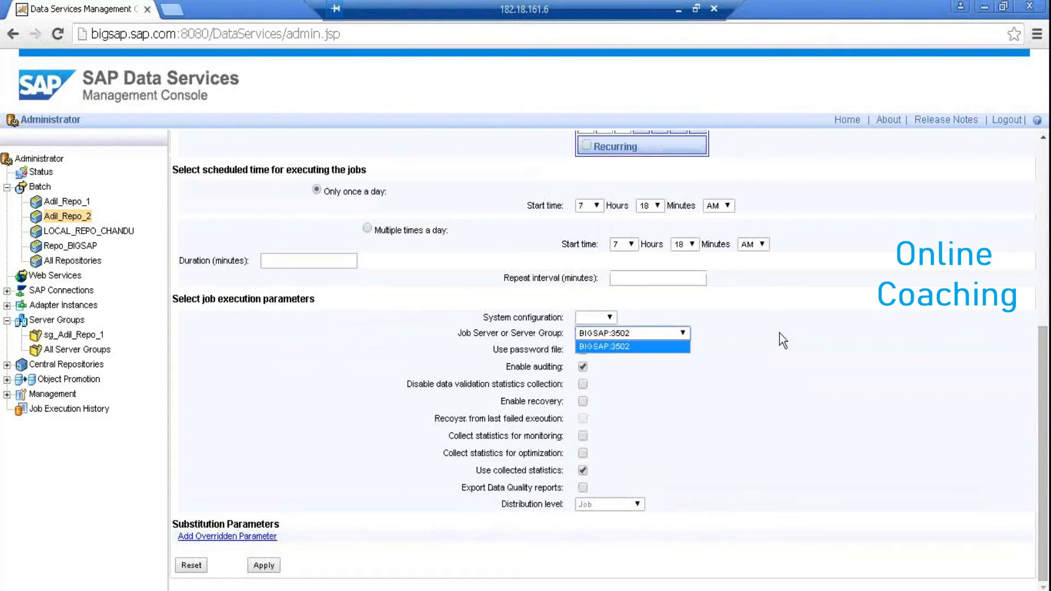
left_click(813, 334)
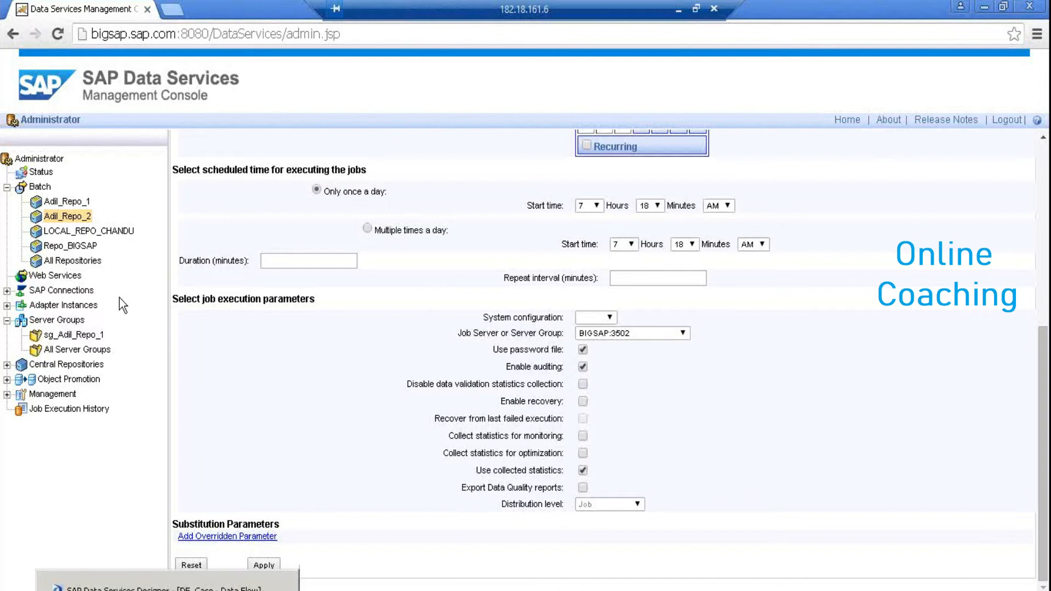
left_click(7, 291)
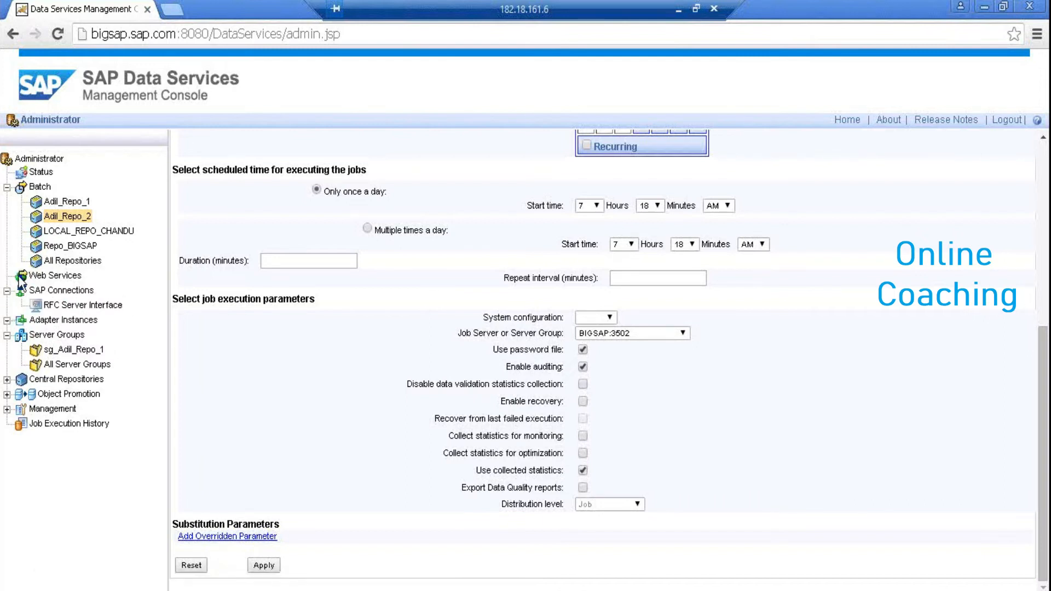
left_click(1043, 150)
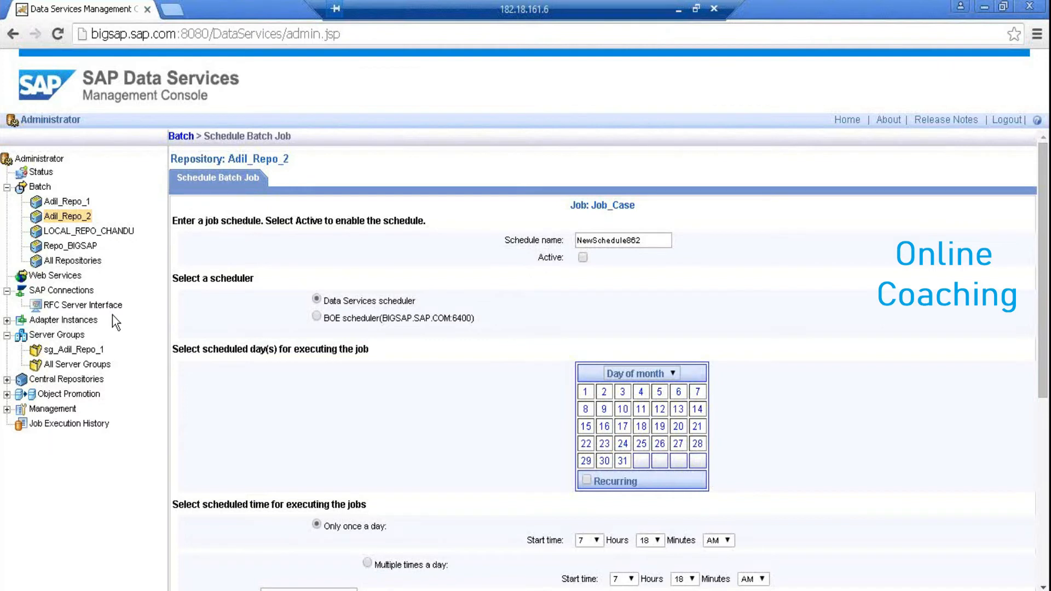
left_click(7, 320)
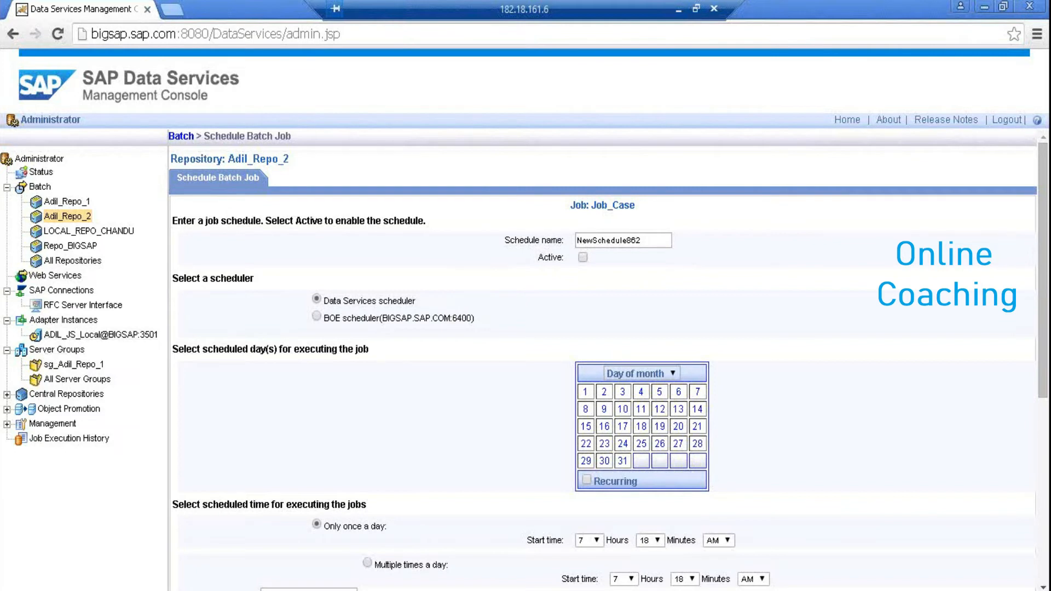
Launch SAP Data Services Server Manager from the Start menu as administrator
left_click(16, 585)
left_click(79, 566)
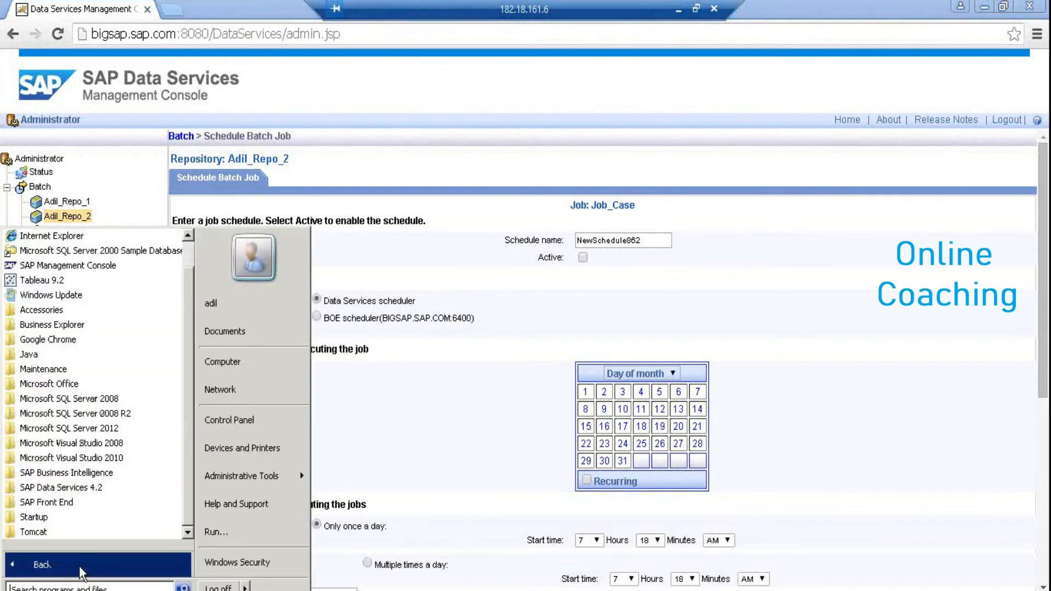
left_click(120, 486)
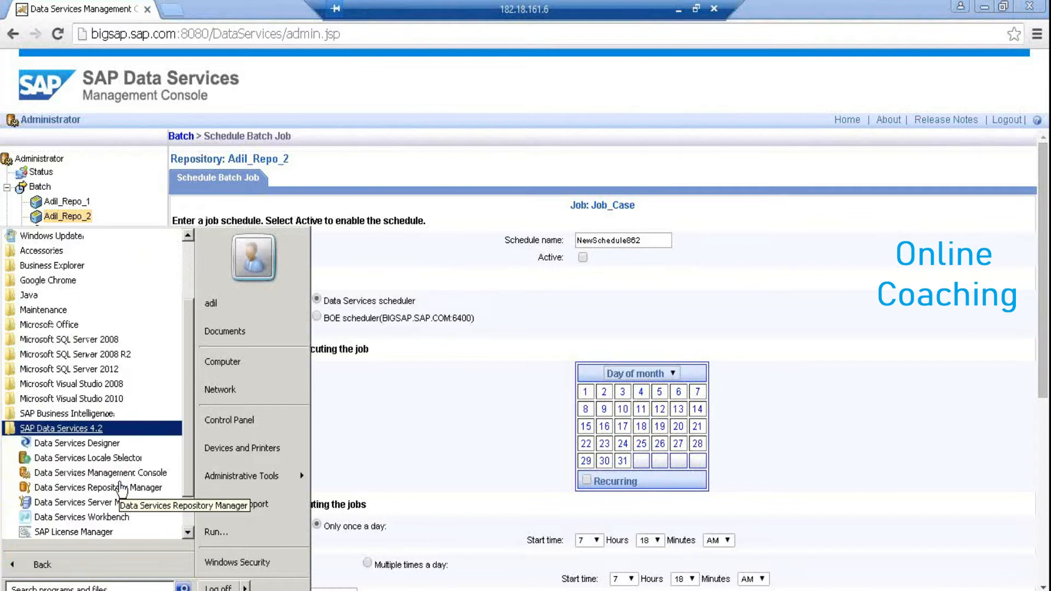
left_click(103, 502)
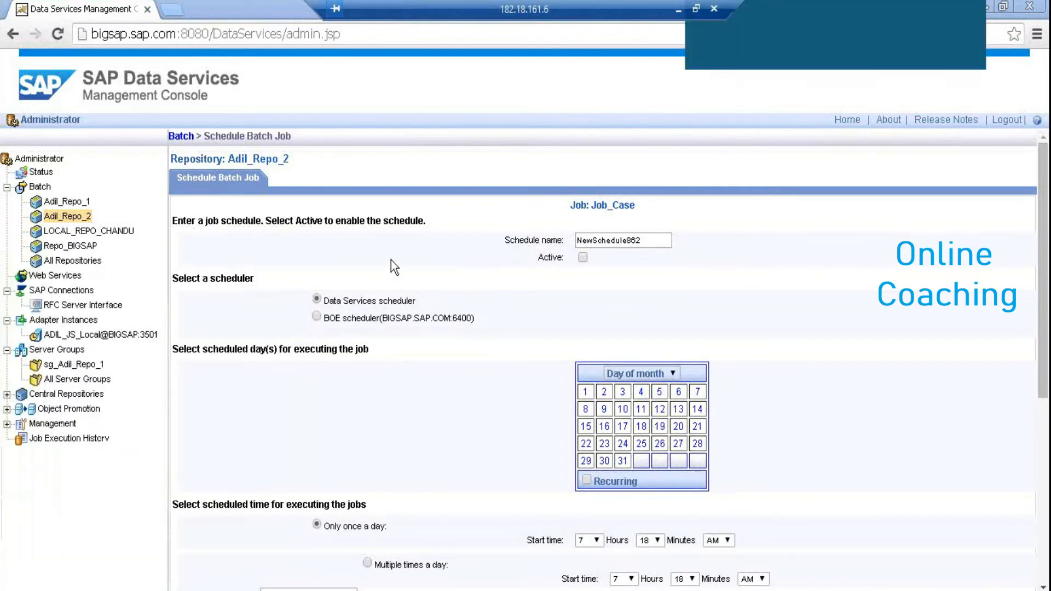
left_click(241, 440)
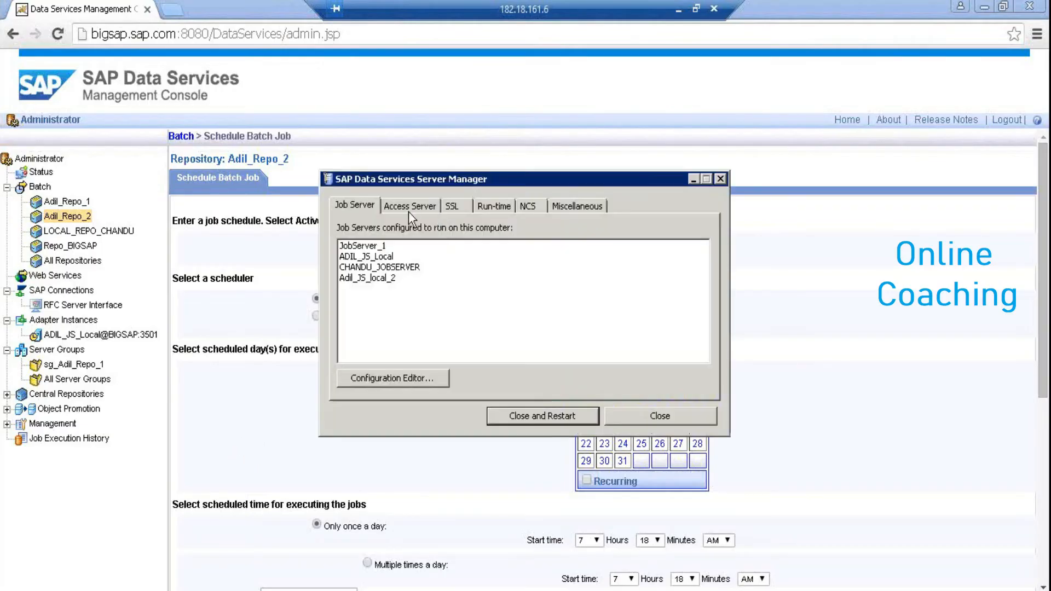
Open the ADIL_JS_Local job server properties in the Configuration Editor
left_click(408, 386)
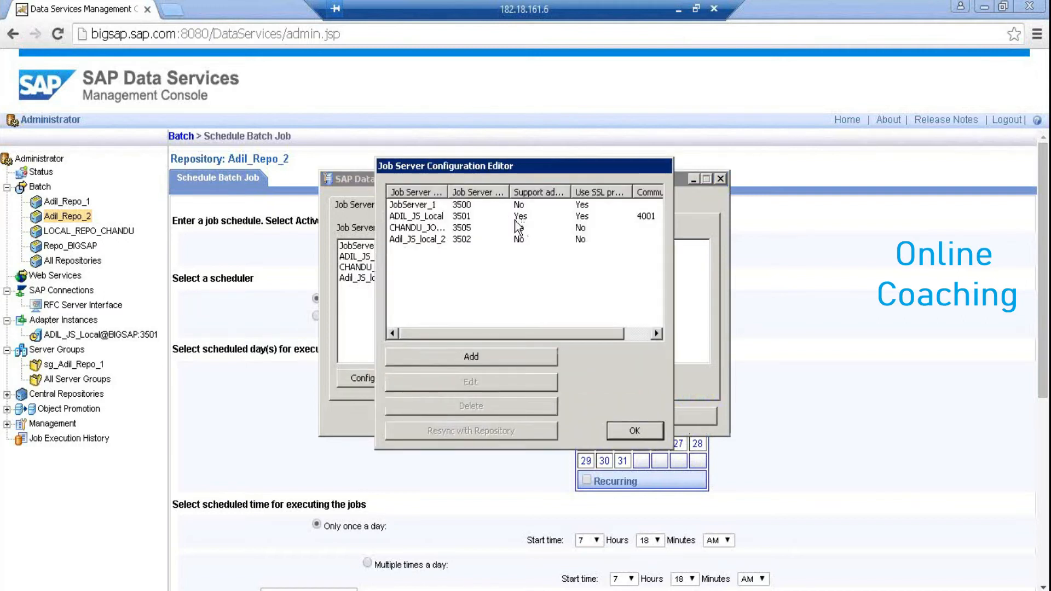
left_click(432, 218)
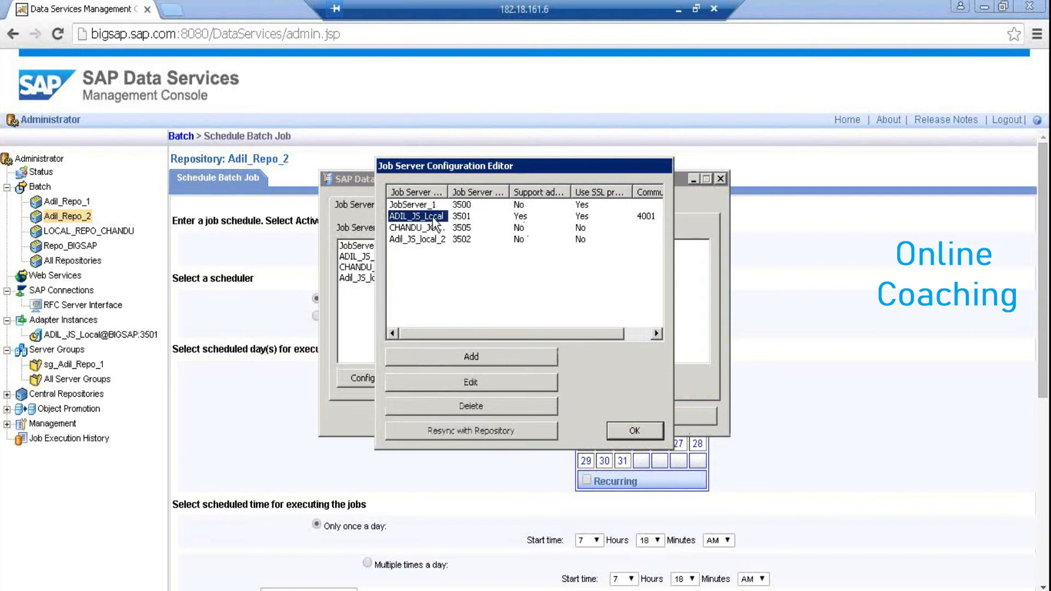
left_click(508, 381)
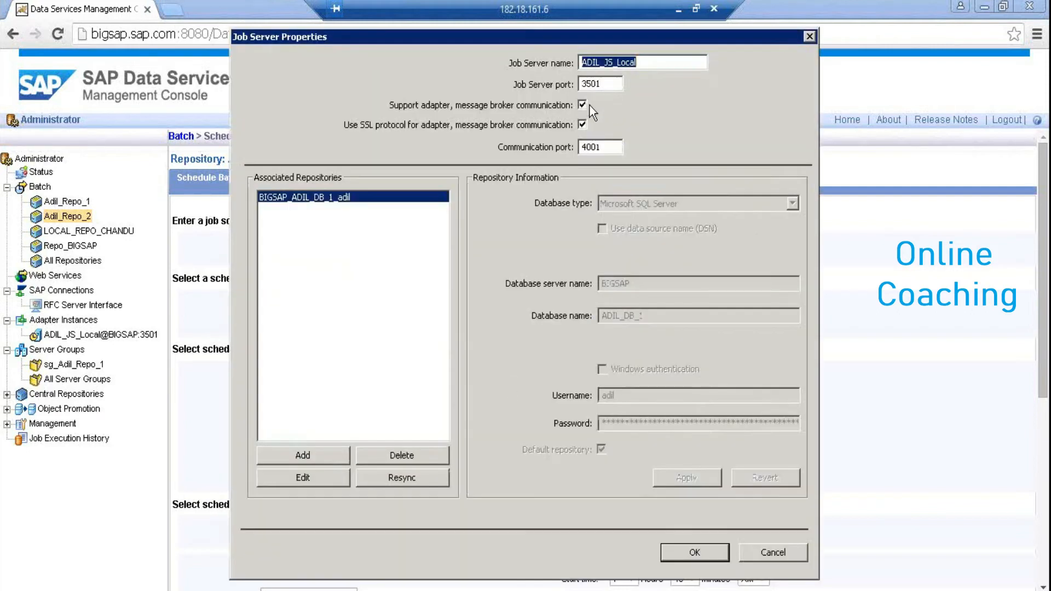
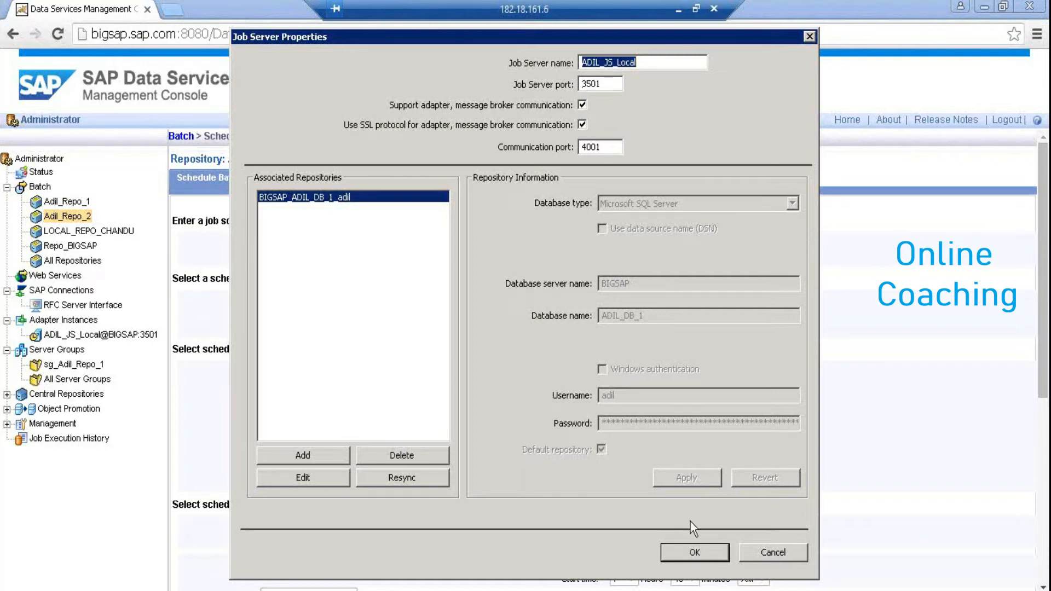
Close the job server properties and Configuration Editor unchanged, then open the ADIL_JS_Local adapter instance
left_click(771, 553)
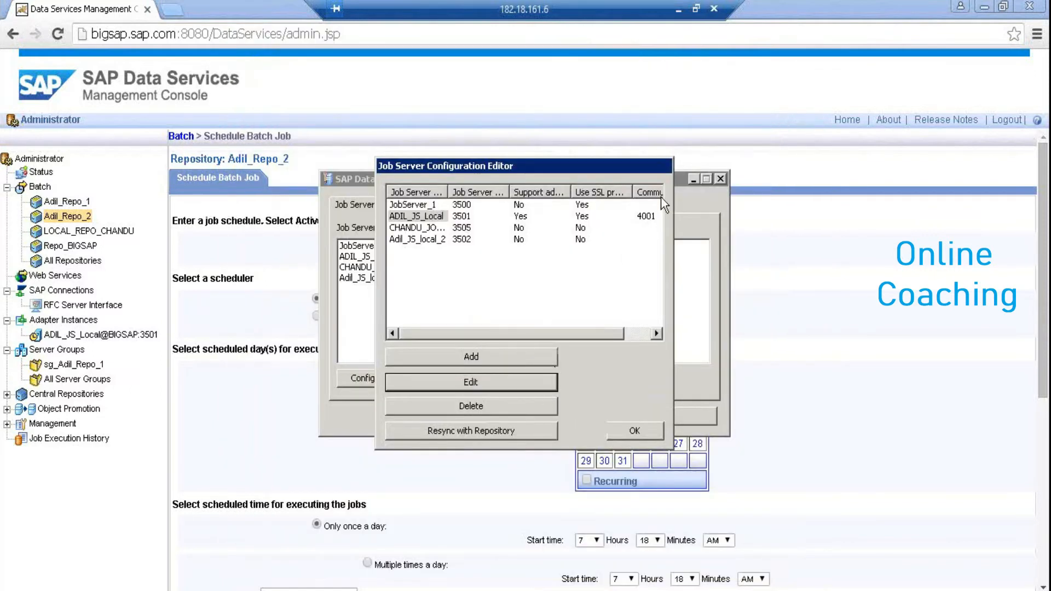
left_click(636, 431)
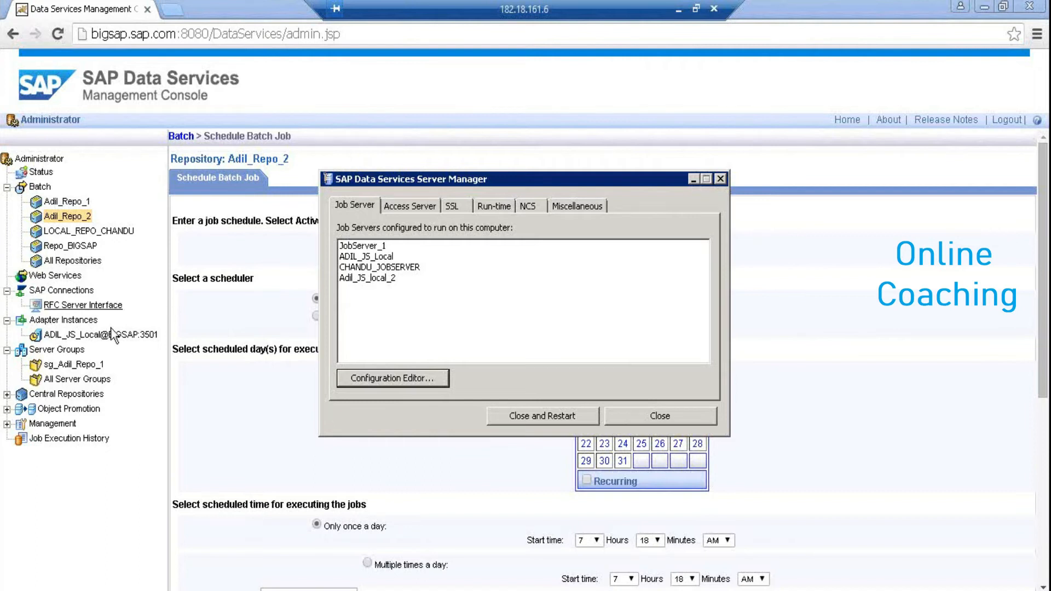
left_click(78, 339)
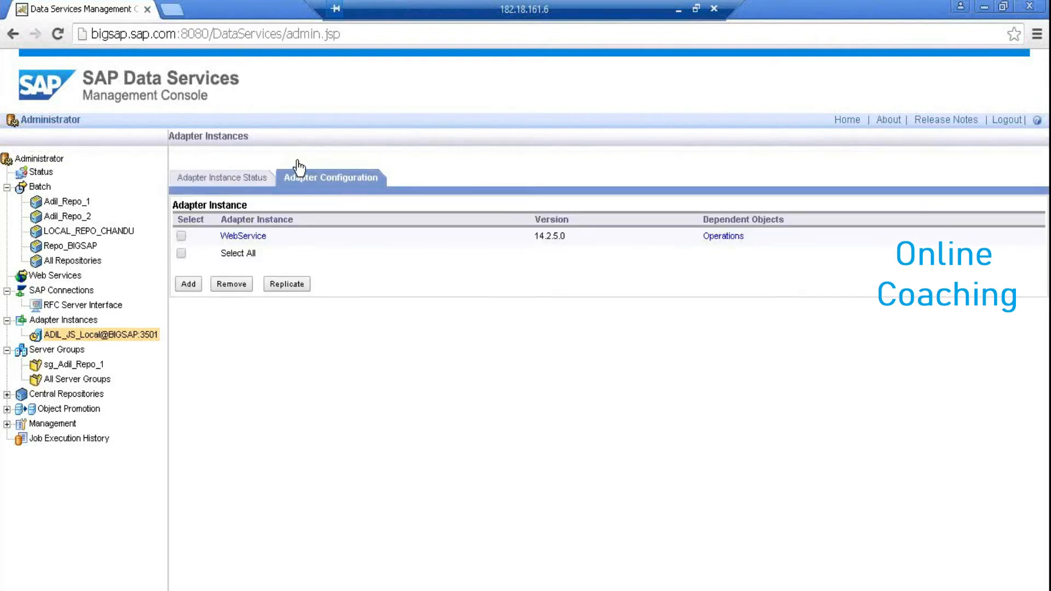
Show the ADIL_JS_Local WebService adapter status, then expand Object Promotion and open its welcome page
left_click(246, 176)
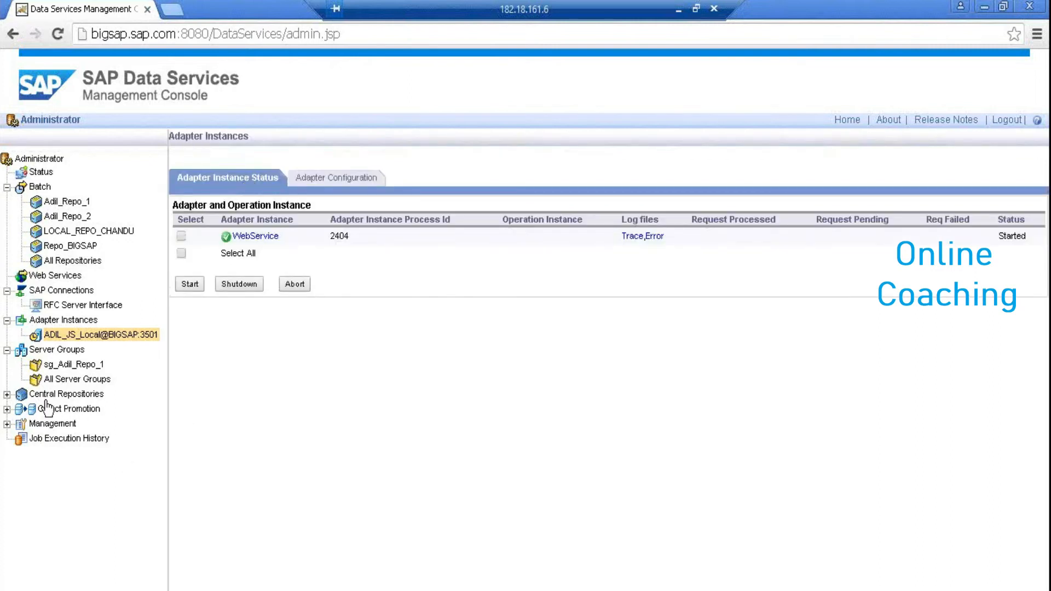
left_click(7, 394)
left_click(7, 394)
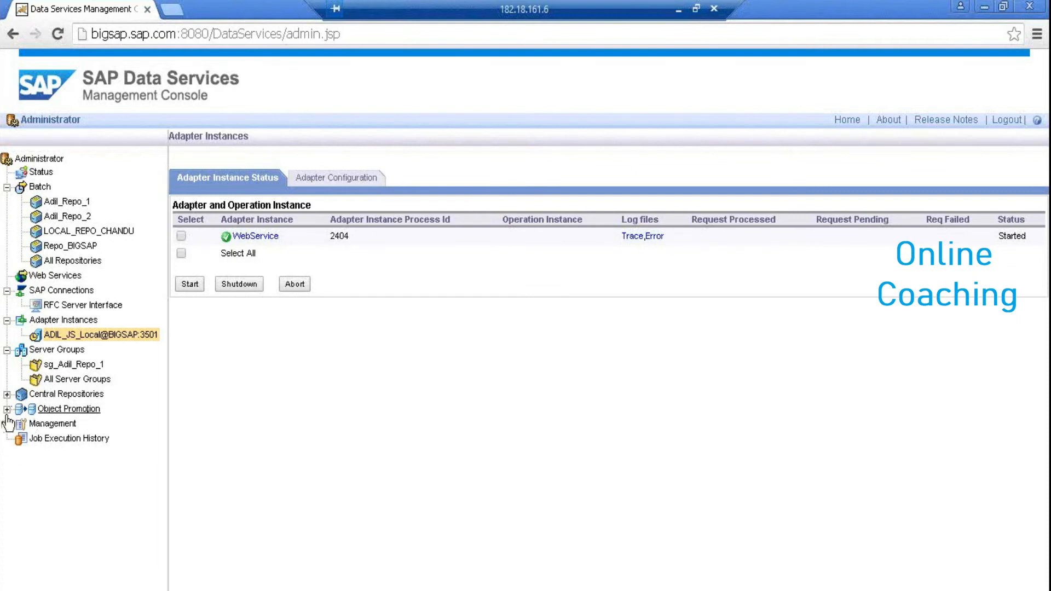
left_click(7, 410)
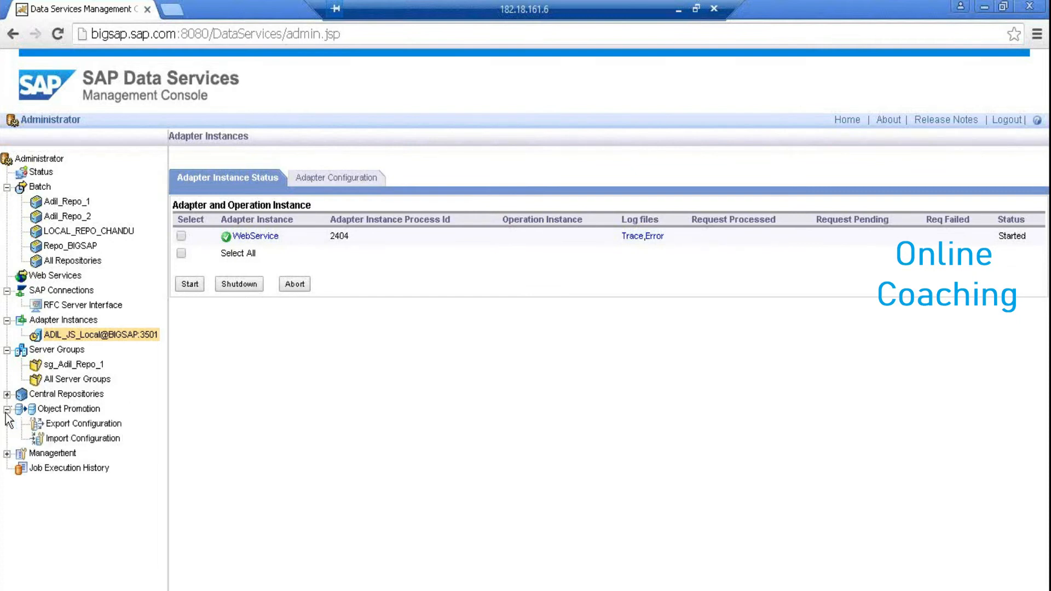
left_click(64, 409)
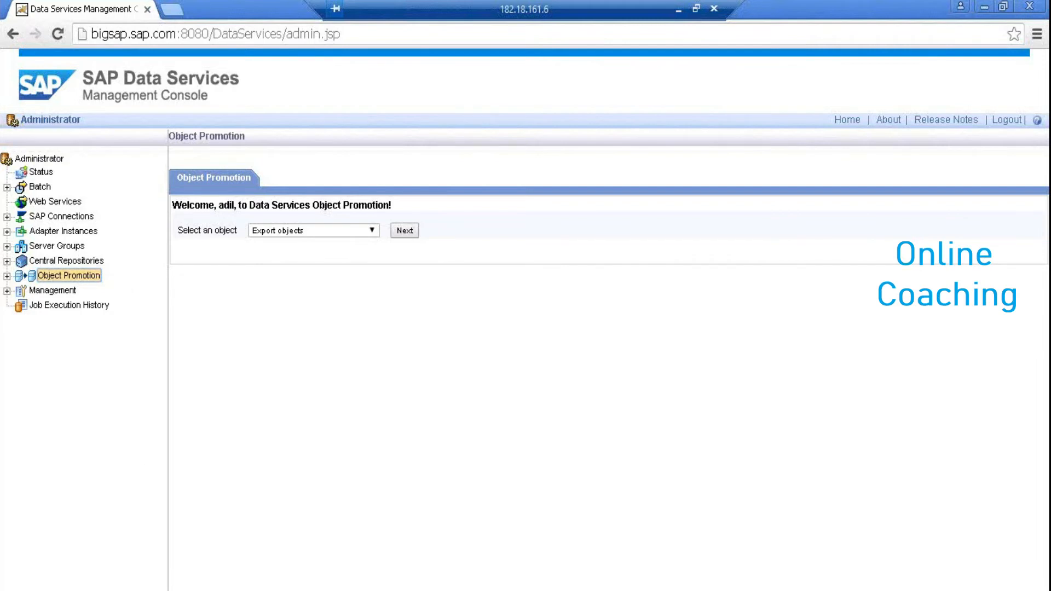
Bring up the Designer window showing the DF_Case data flow
left_click(168, 587)
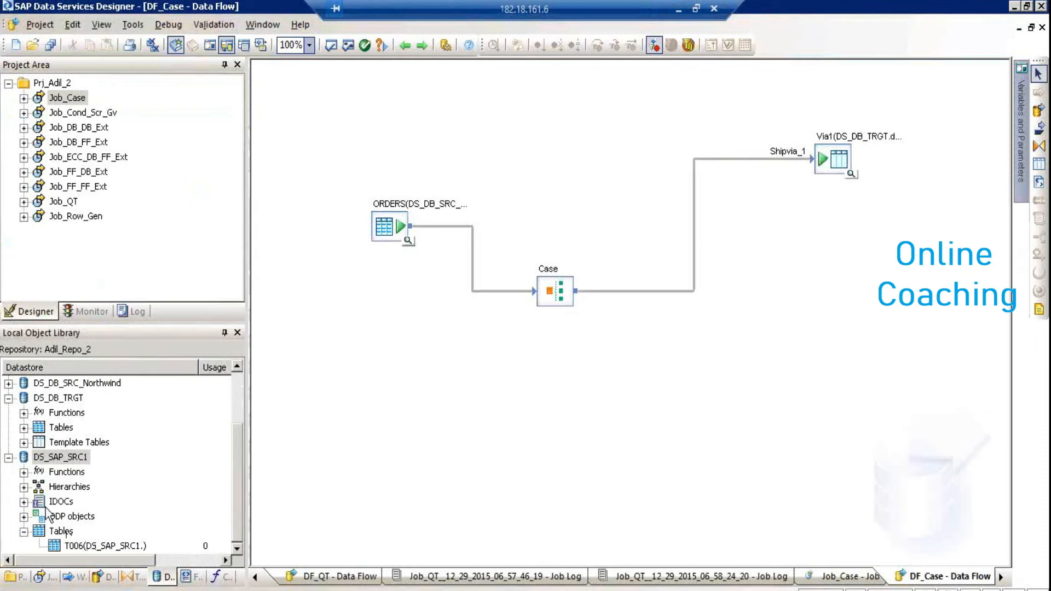
Export the DS_SAP_SRC1 datastore to the Adil_Repo_1 repository, entering the repository password
left_click_drag(76, 458, 81, 465)
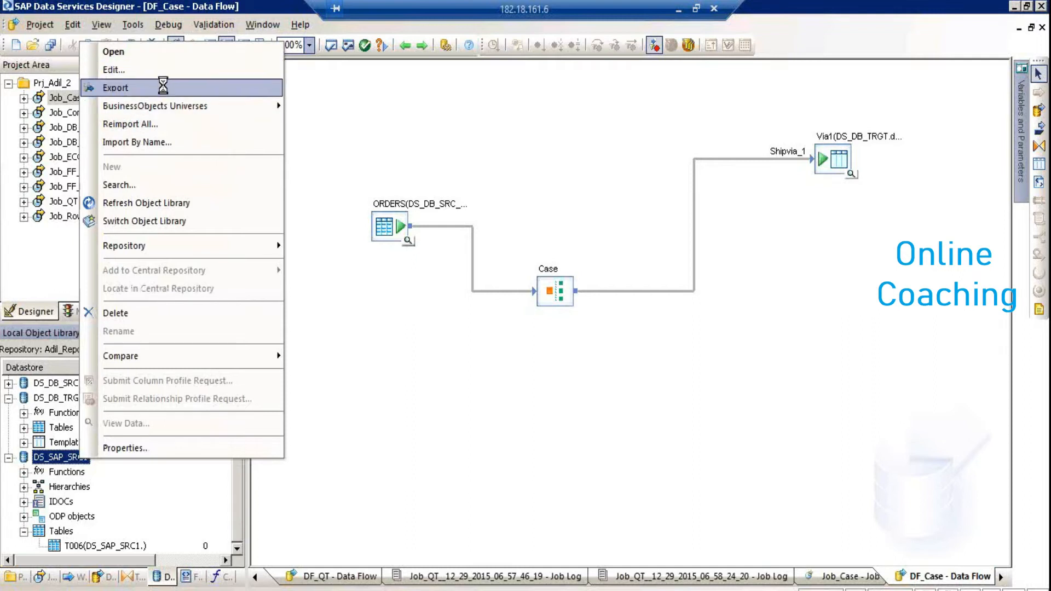
left_click(163, 86)
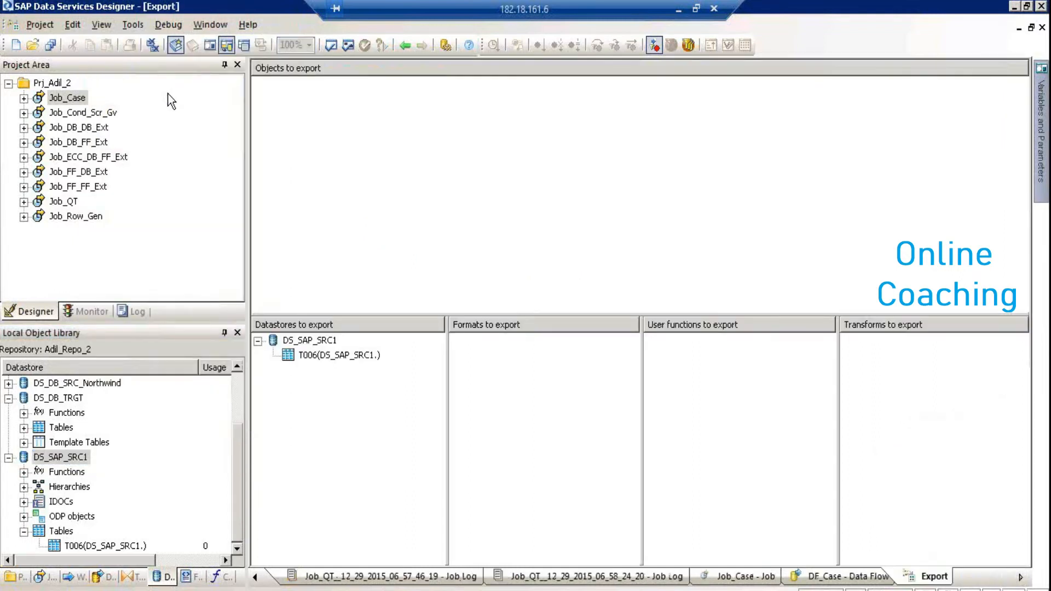
left_click(319, 341)
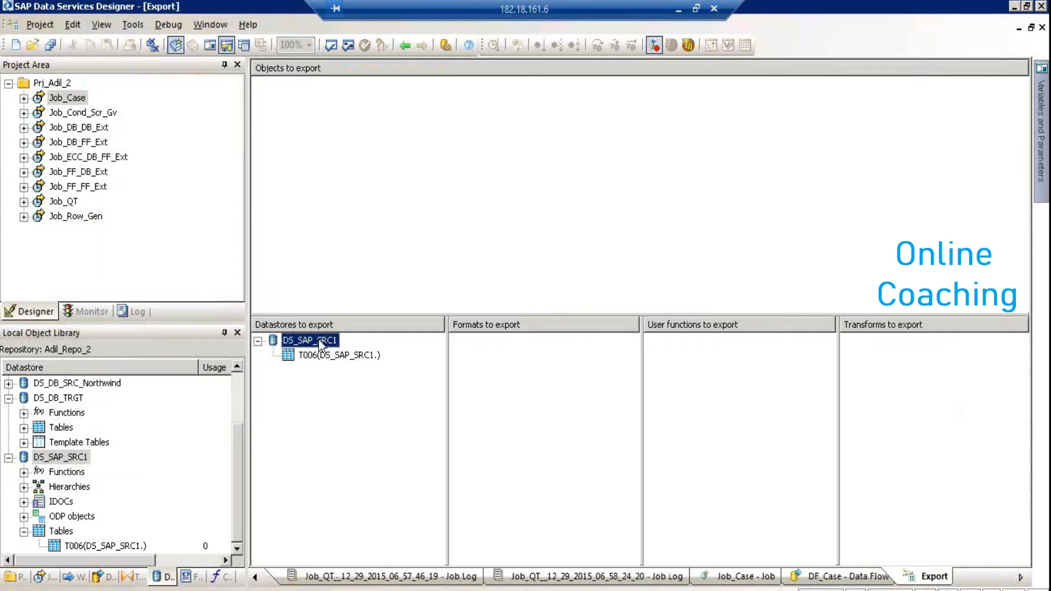
right_click(320, 343)
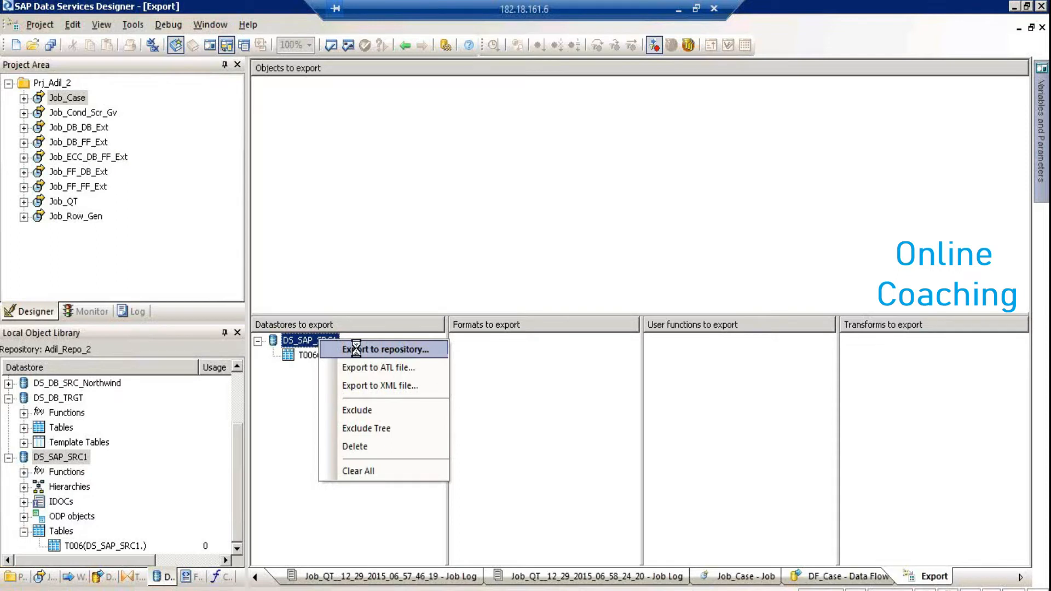
left_click(356, 348)
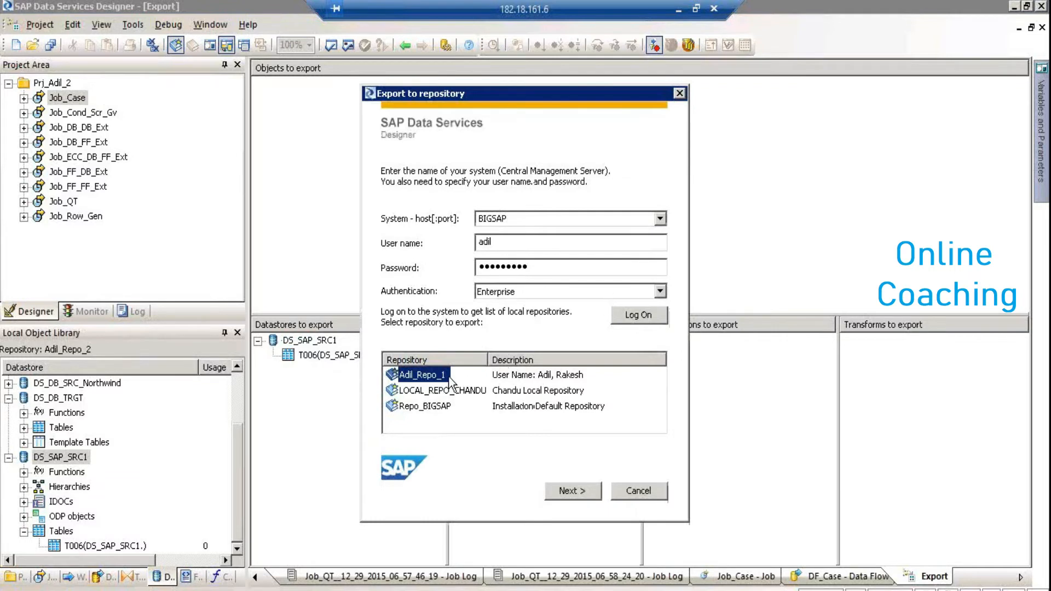
left_click(579, 488)
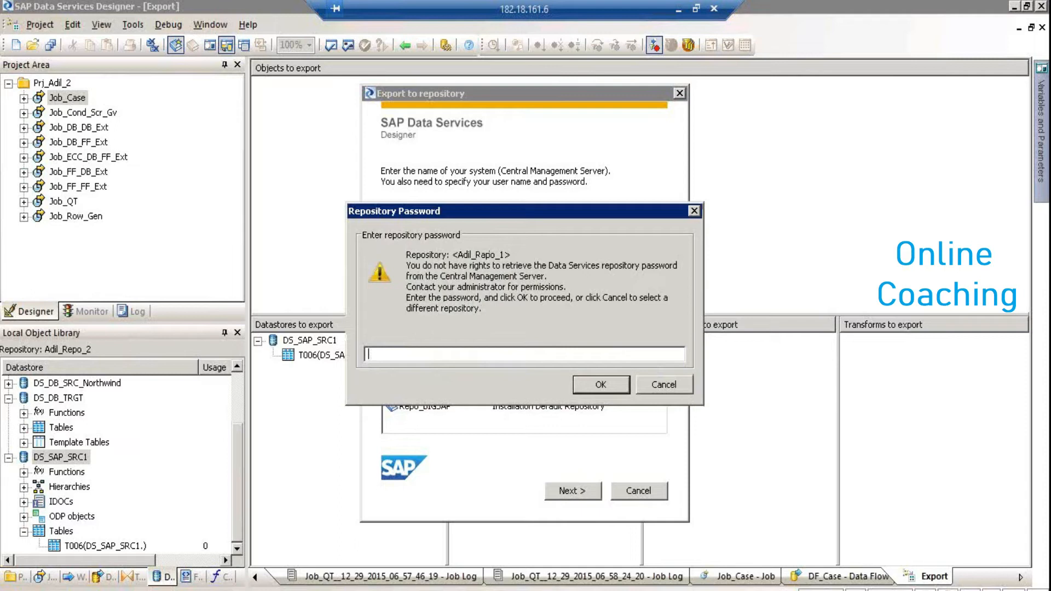
type("•••••••••")
key("Return")
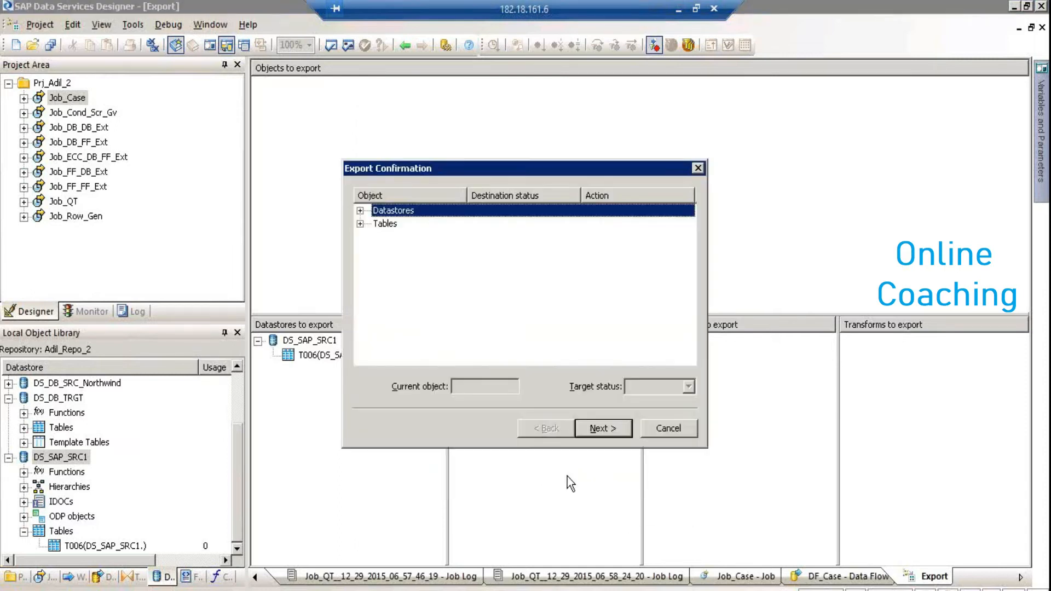
Set the target status for the T006 table, run the 2-object export, and close the output log
left_click(360, 210)
left_click(397, 222)
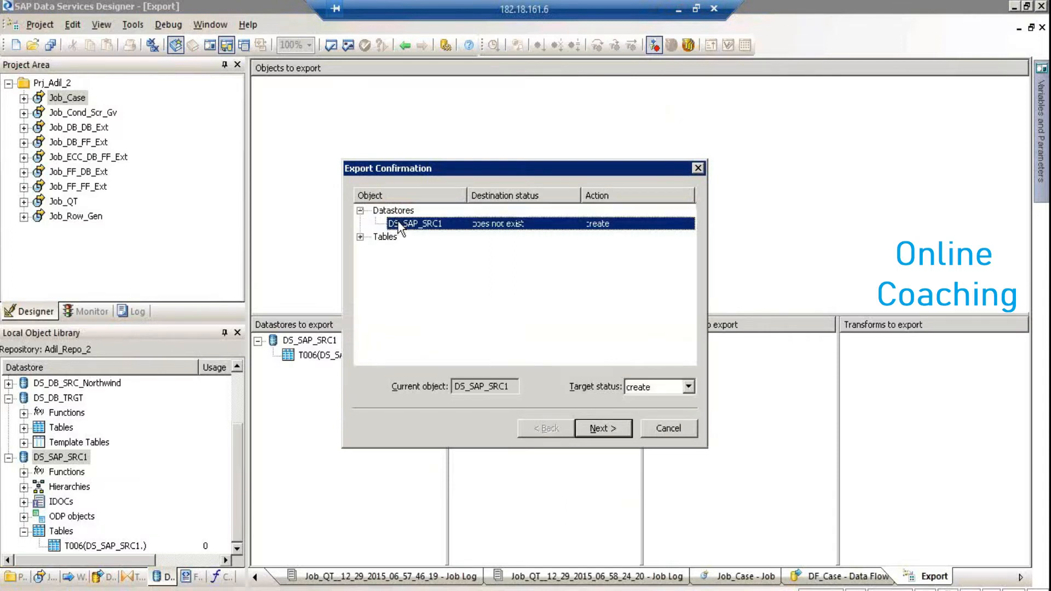
left_click(356, 238)
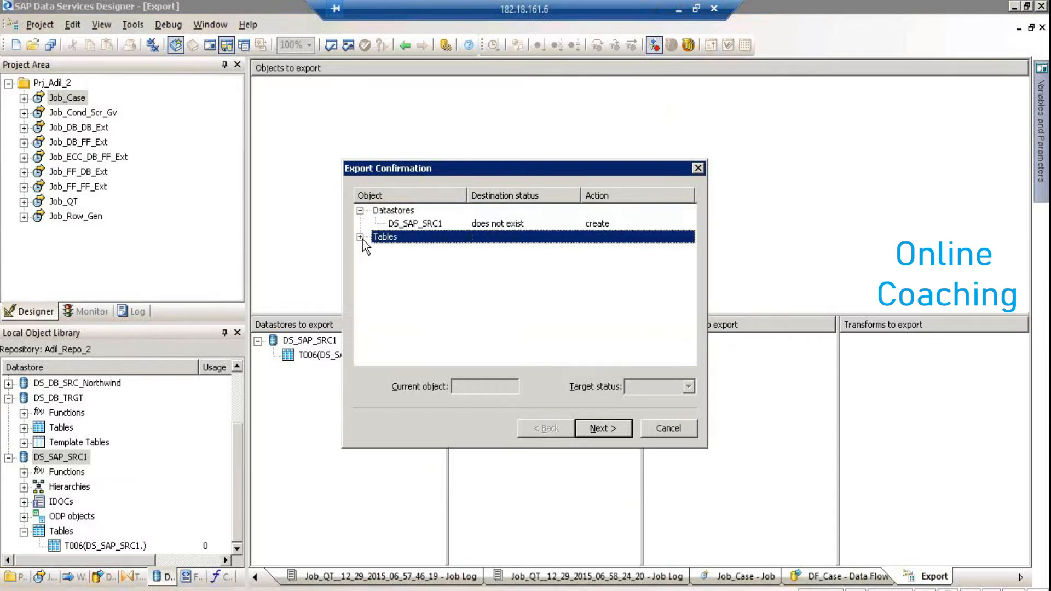
left_click(360, 236)
left_click(405, 250)
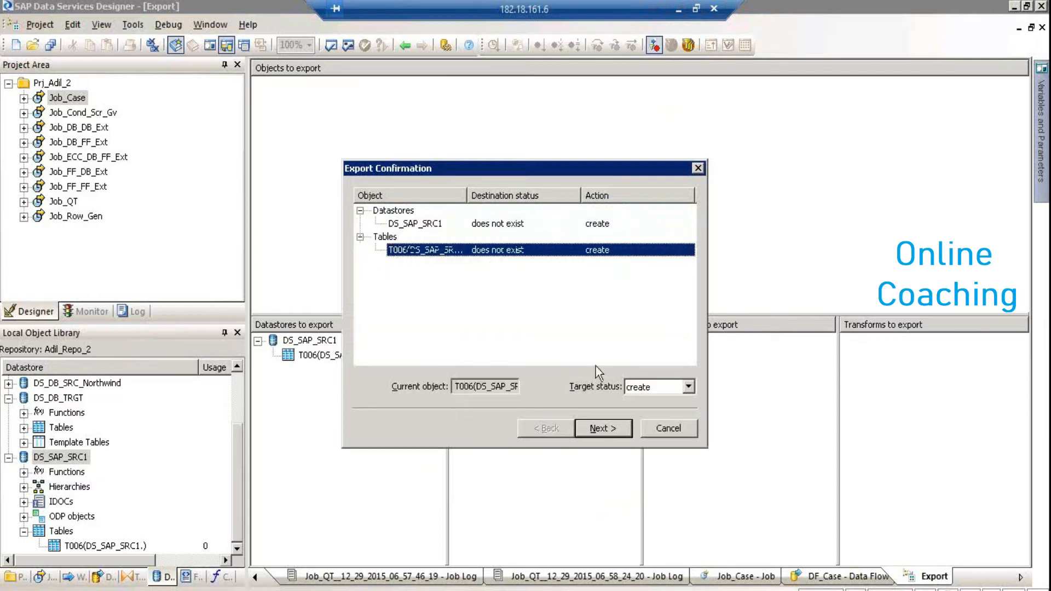
left_click(649, 390)
left_click(629, 412)
left_click(613, 430)
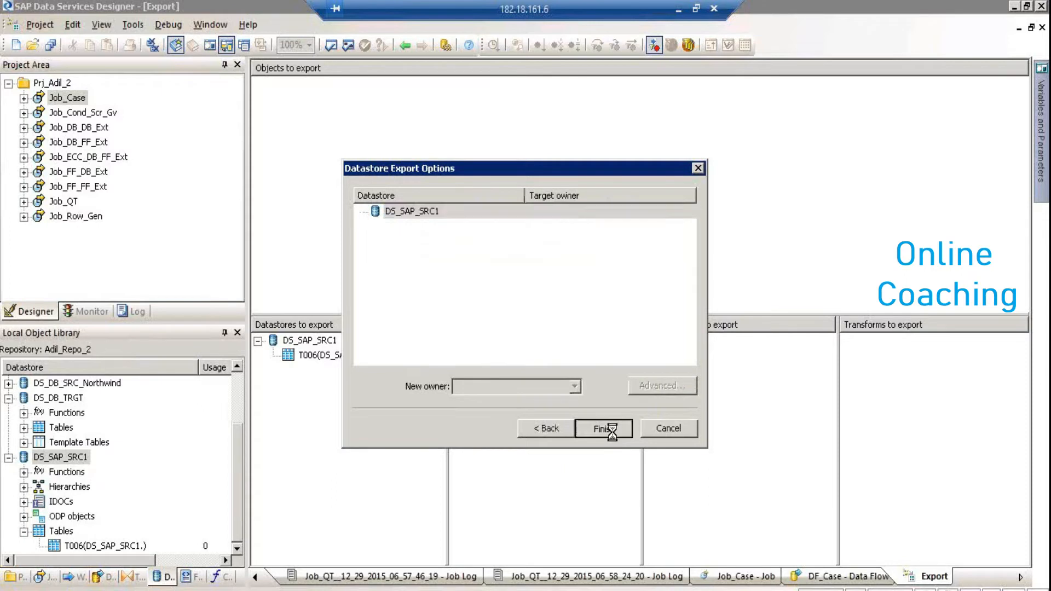
left_click(612, 430)
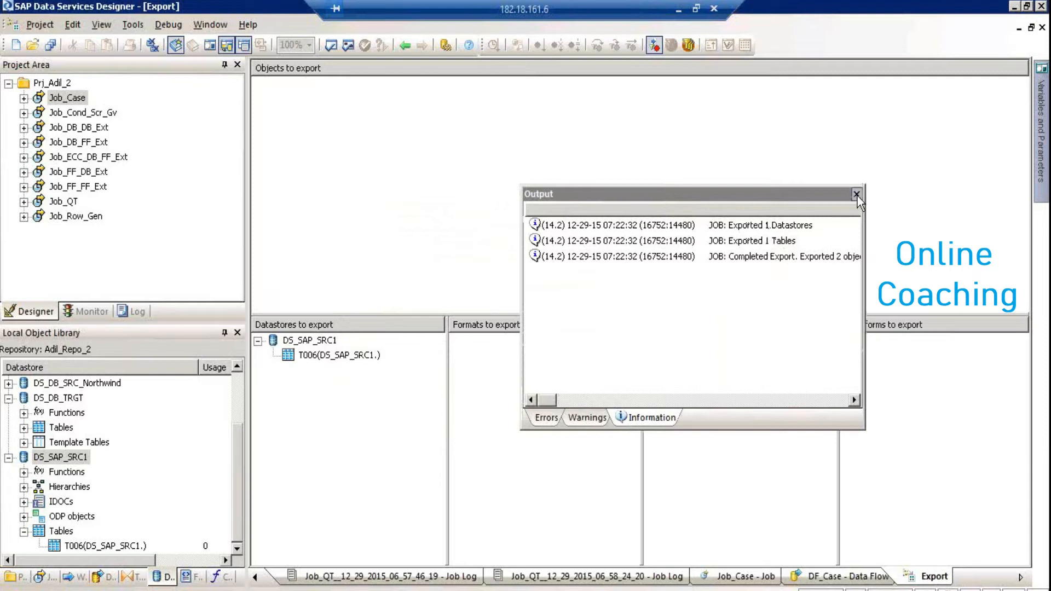
left_click(856, 195)
left_click(18, 577)
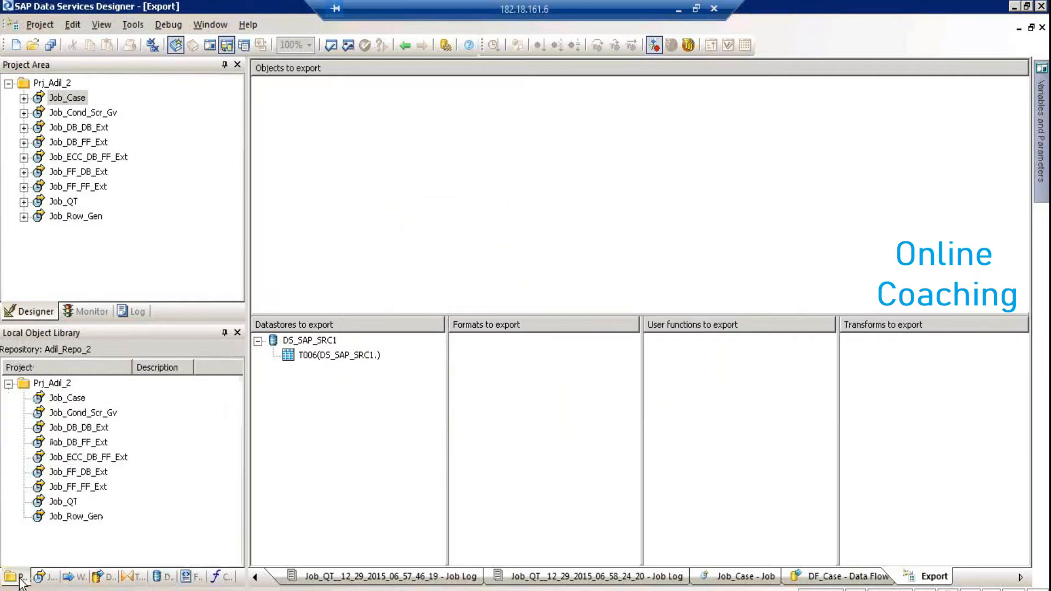
Review the Object Promotion object choices, then open the Job_Case job with DF_Case in Designer
left_click(52, 383)
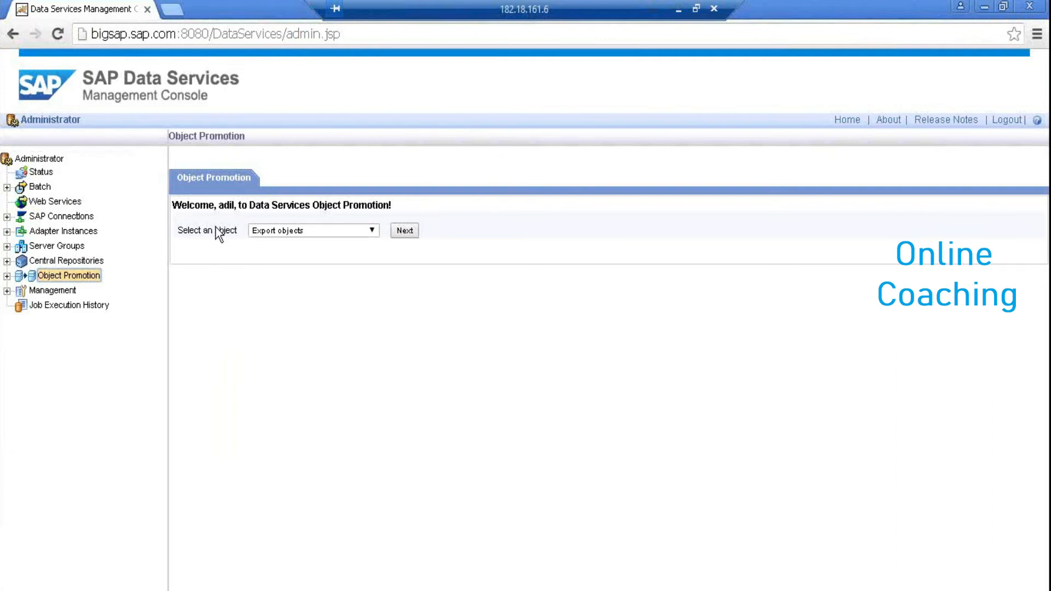
left_click(280, 232)
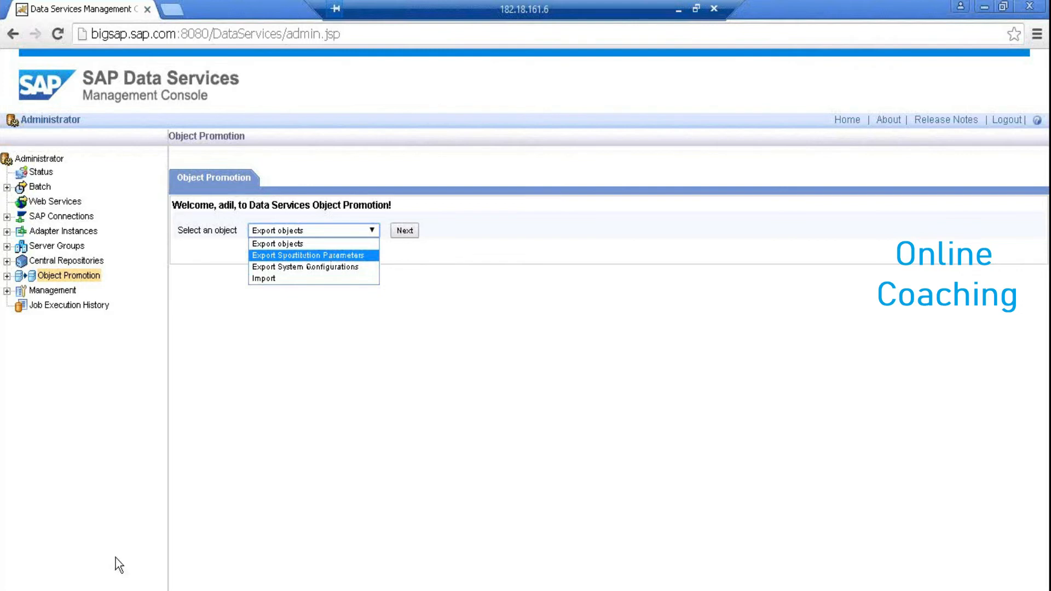
key("alt+Tab")
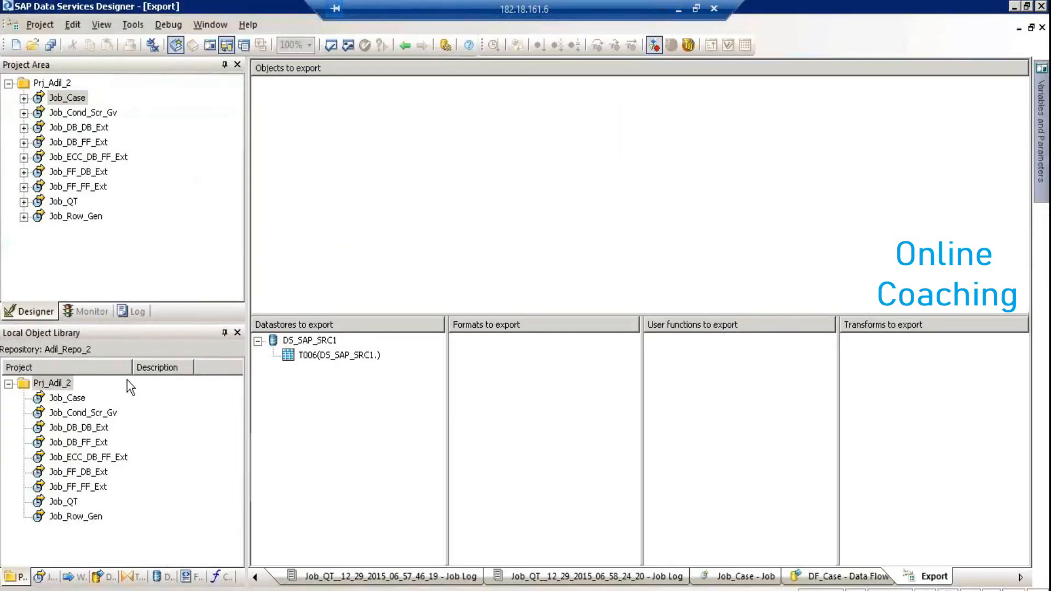
left_click(75, 99)
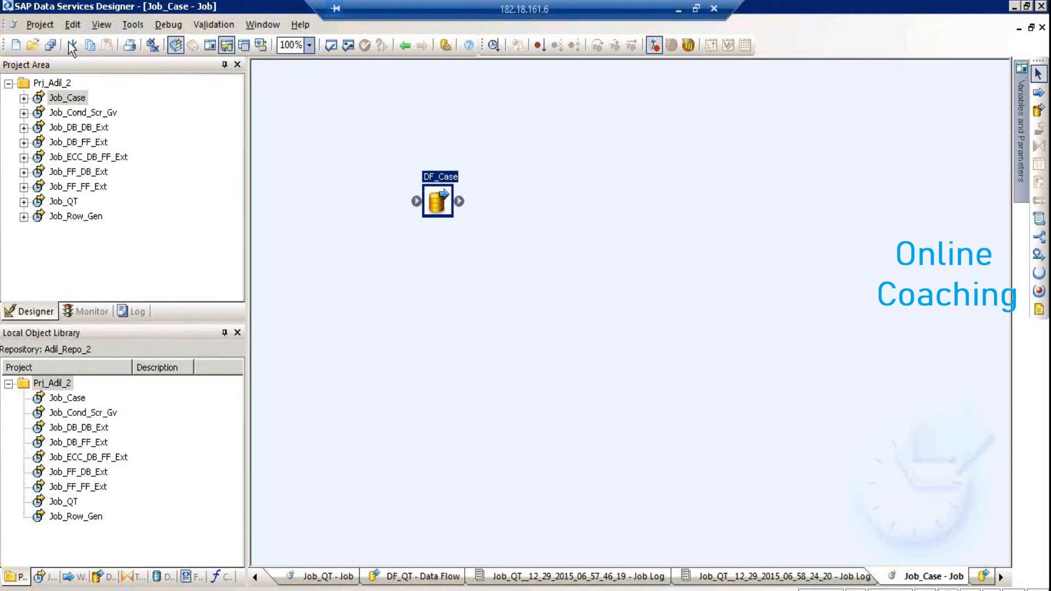
left_click(129, 24)
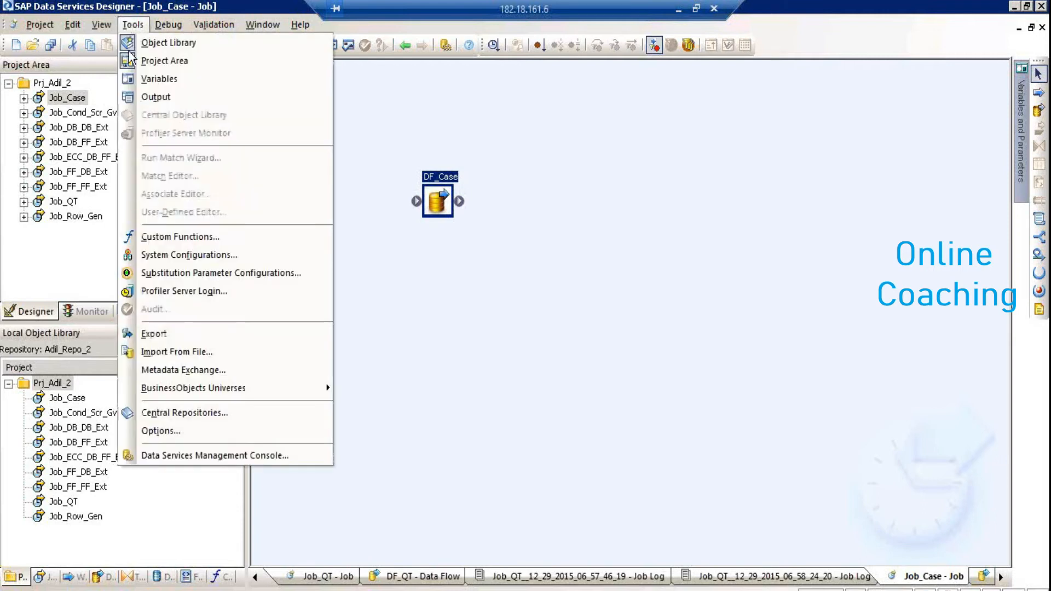
Add substitution parameter $$Test with value C:\test under Configuration1 and save the editor
left_click(206, 274)
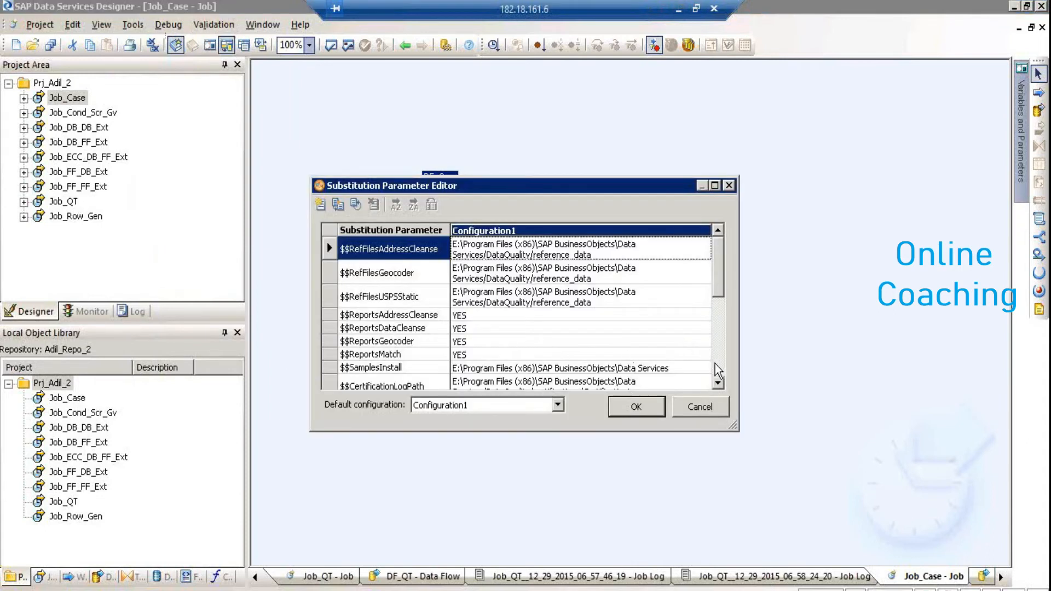
scroll(714, 363, "down", 10)
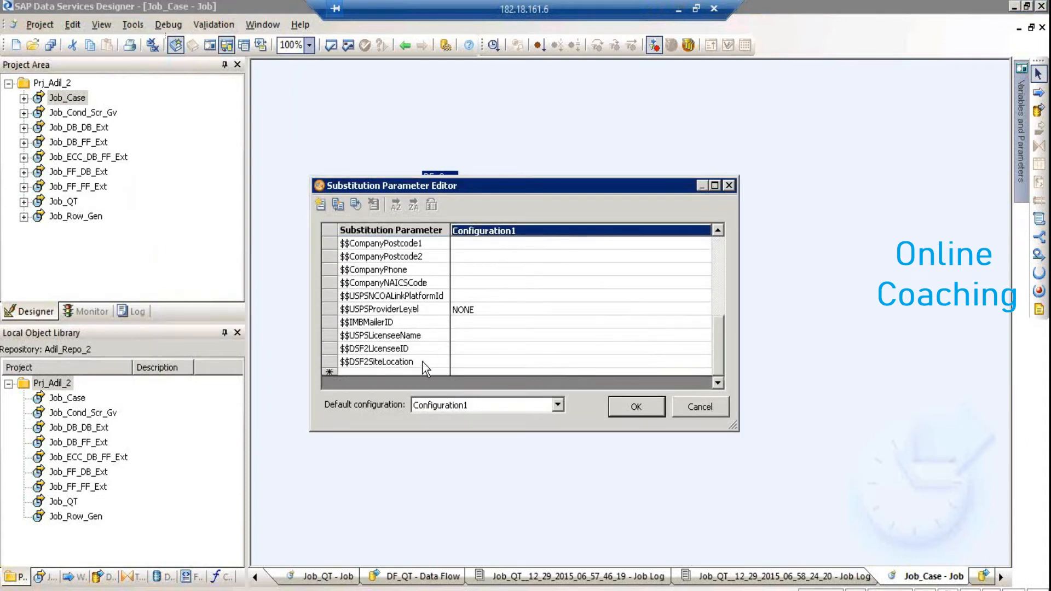
left_click(417, 372)
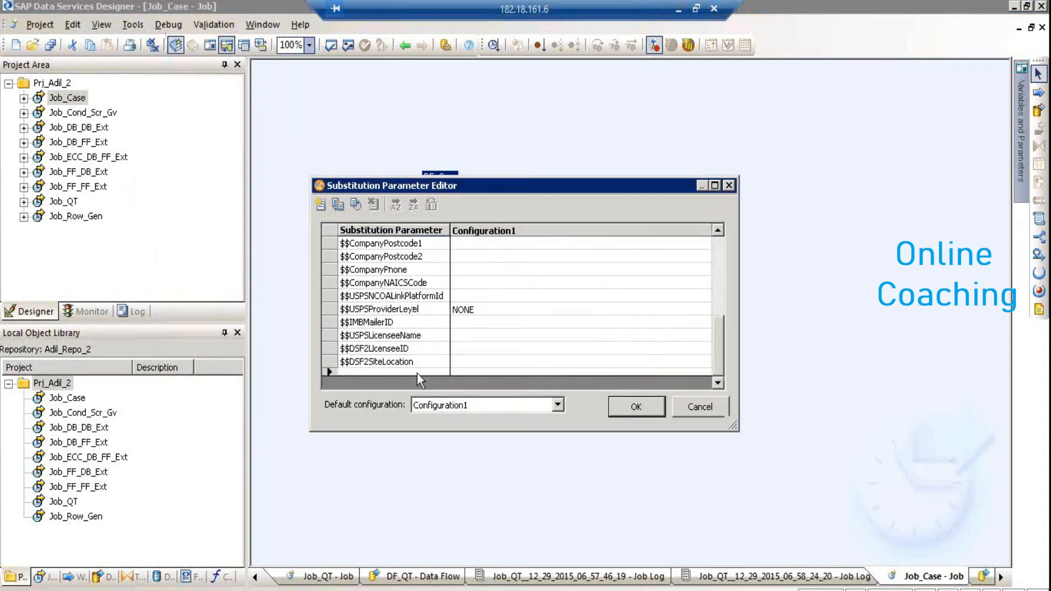
left_click(323, 207)
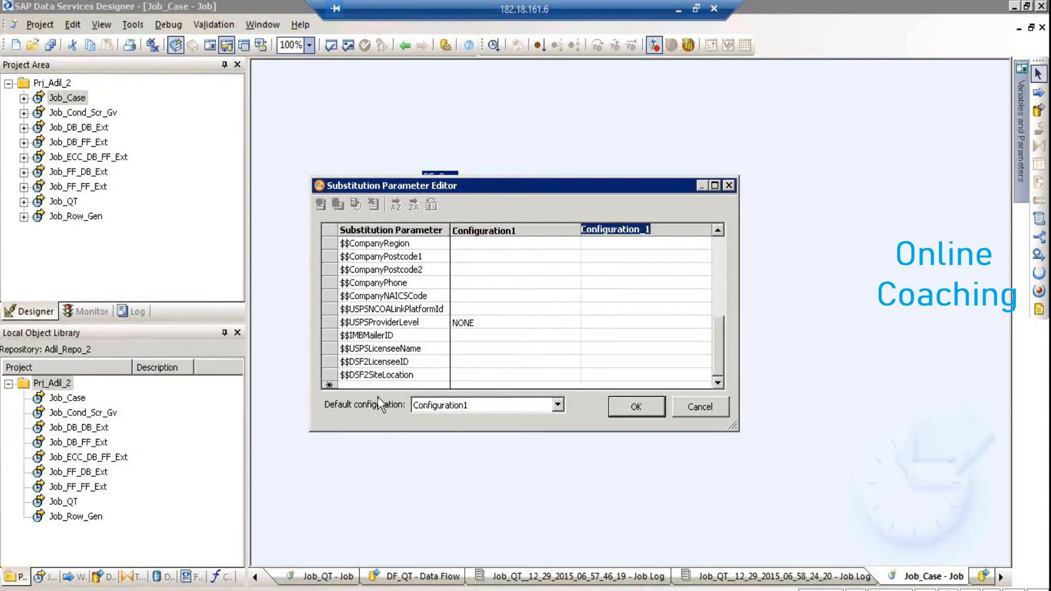
left_click(368, 385)
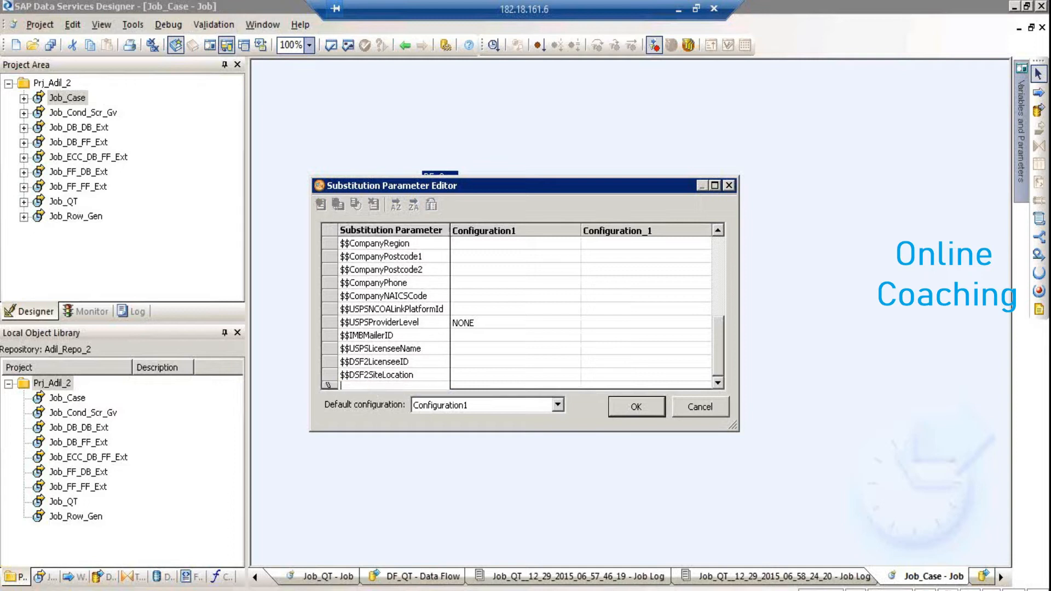
type("$$Test")
key("Tab")
left_click(458, 383)
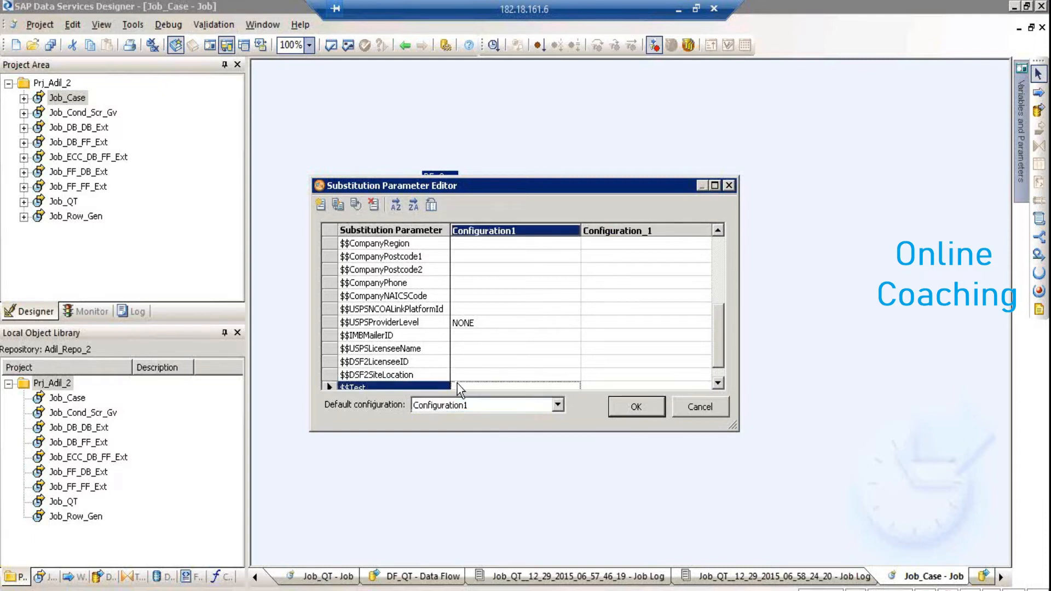
left_click(461, 375)
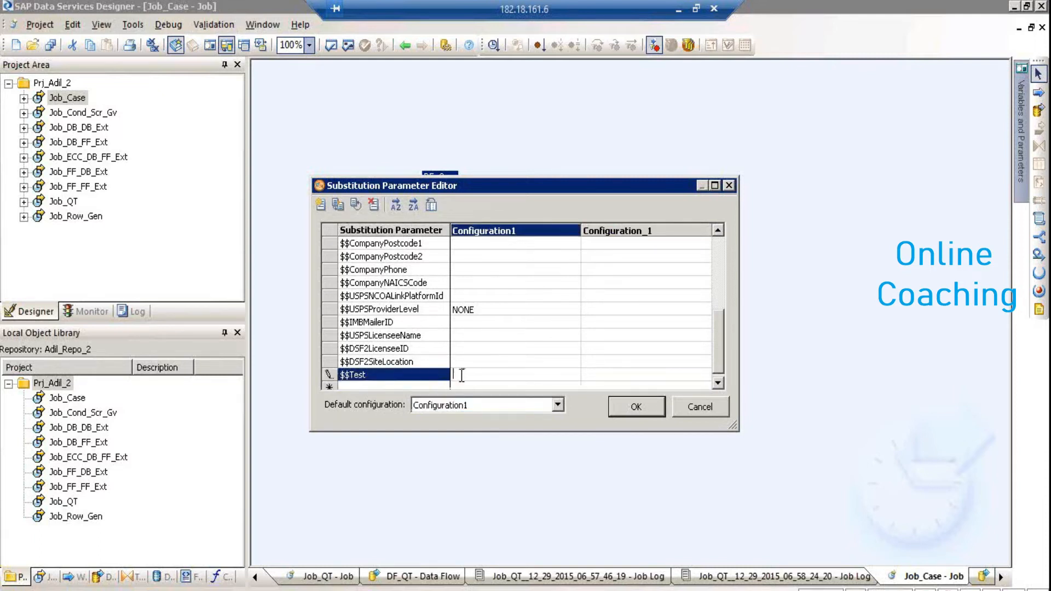
type("C:\\\\test")
left_click(590, 373)
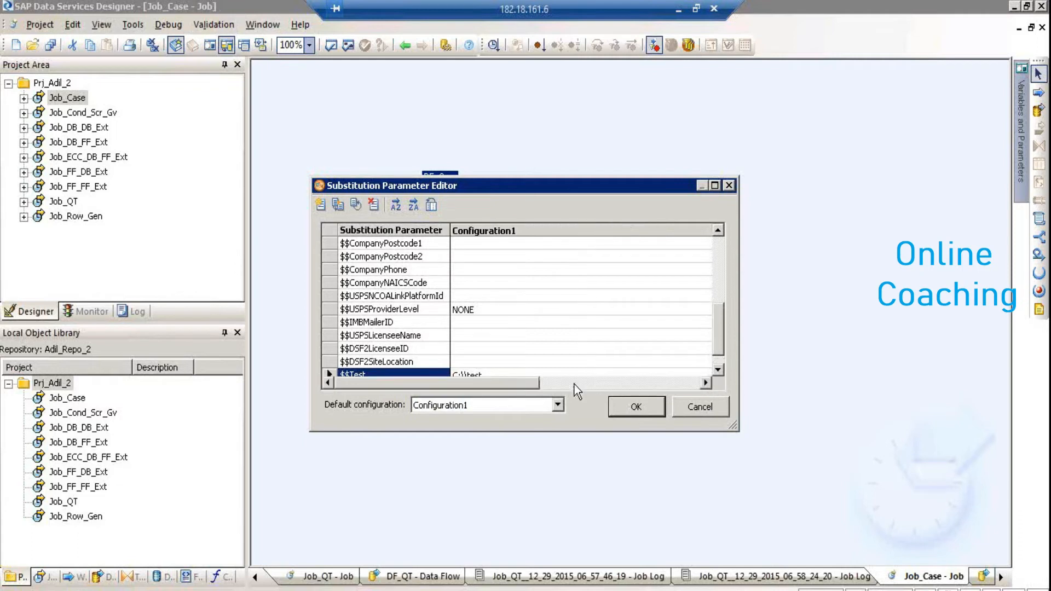
left_click(655, 406)
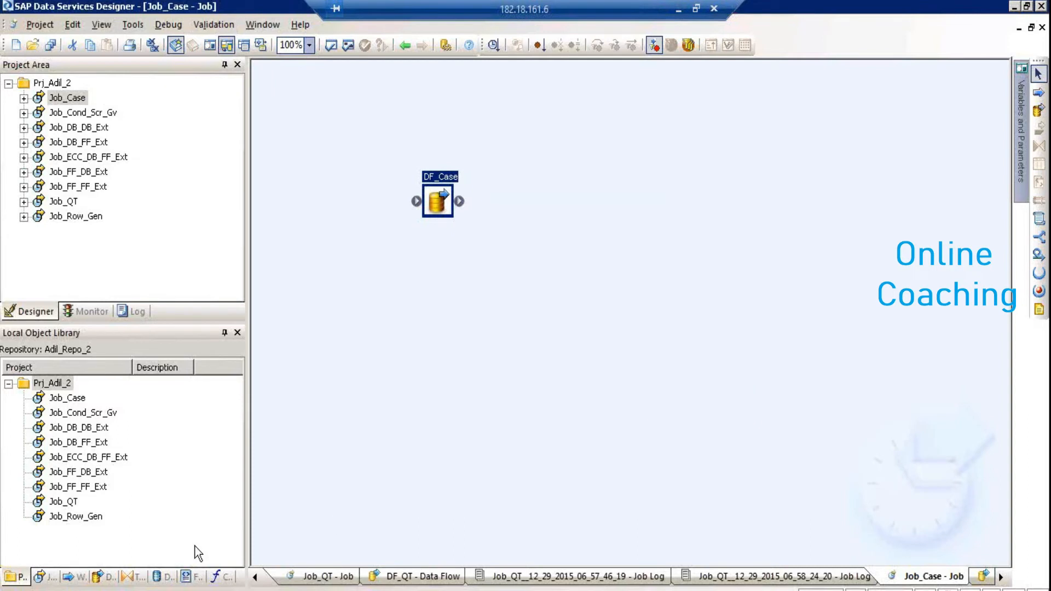
Try Export objects in Object Promotion, getting 'No repository is configured for export', then expand Object Promotion
left_click(121, 590)
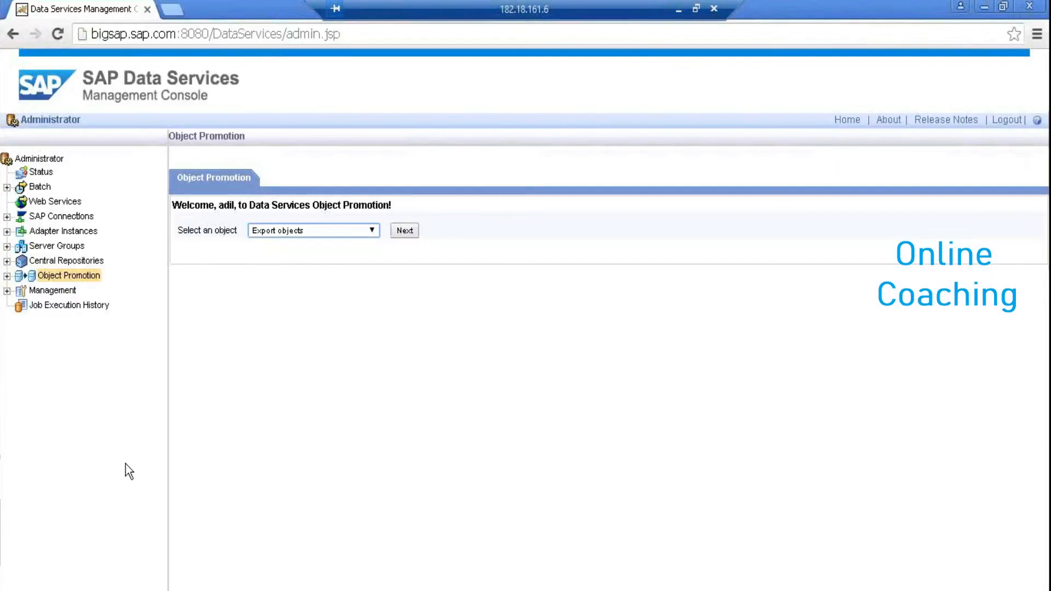
left_click(273, 226)
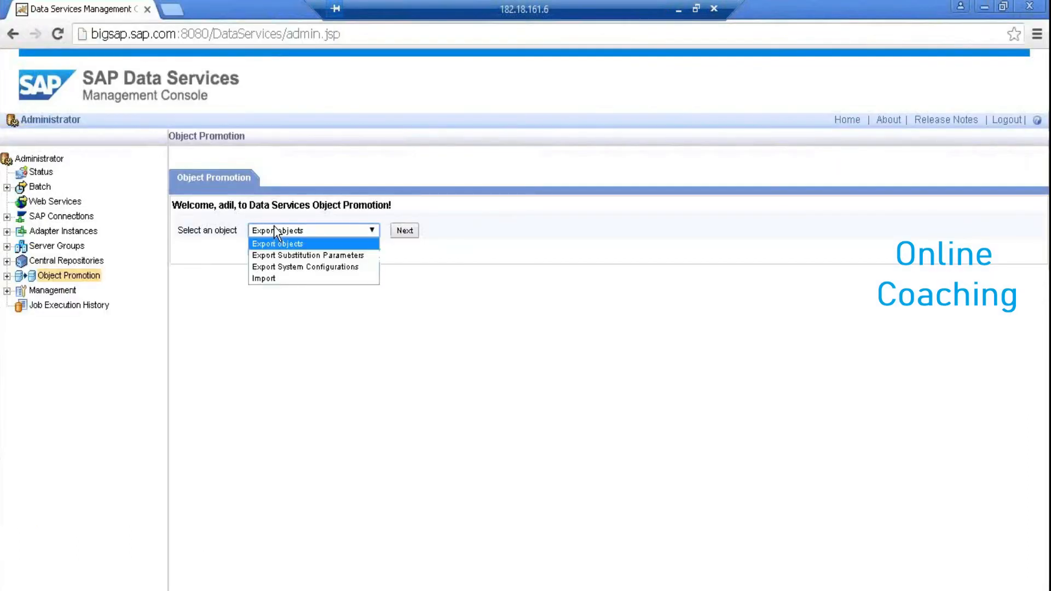
left_click(285, 266)
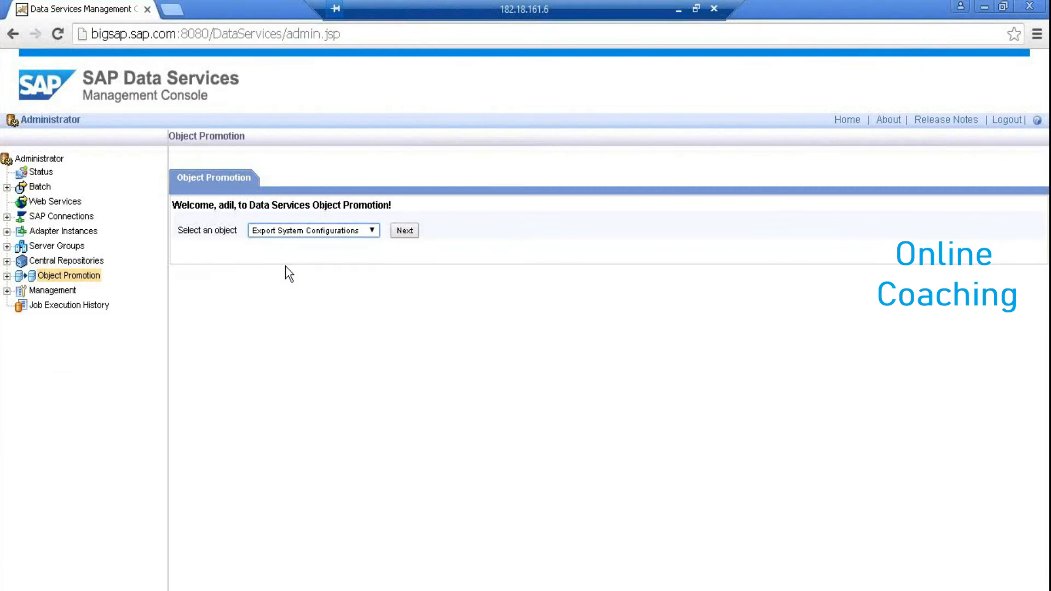
left_click(373, 232)
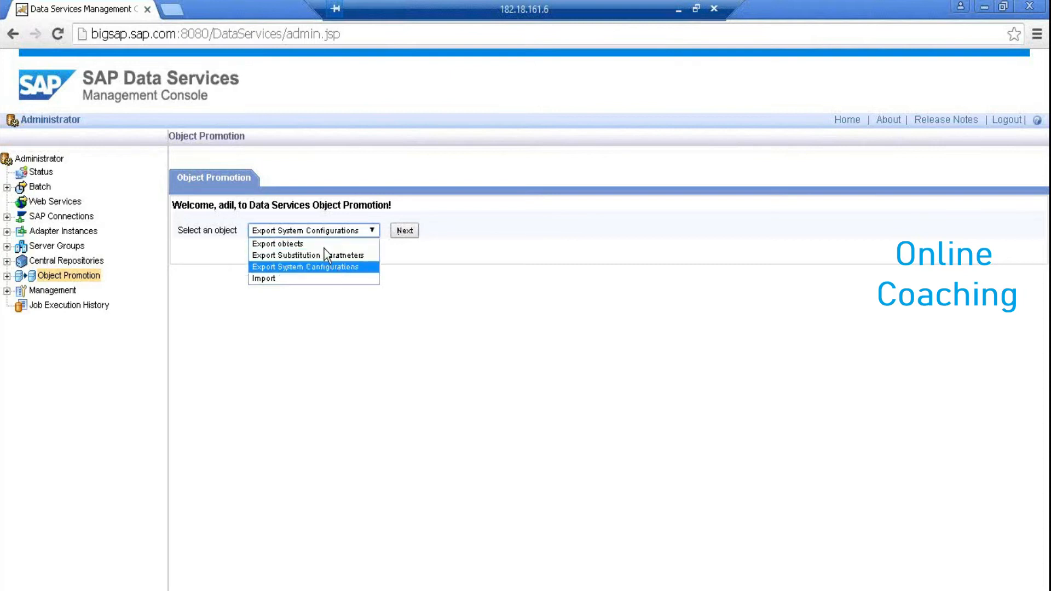
left_click(310, 244)
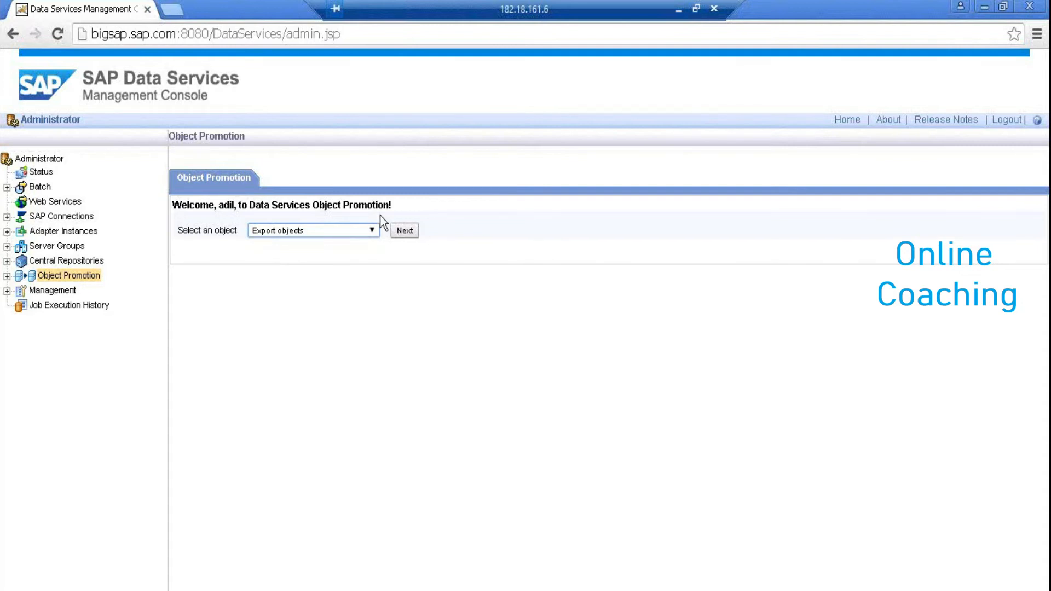
left_click(411, 234)
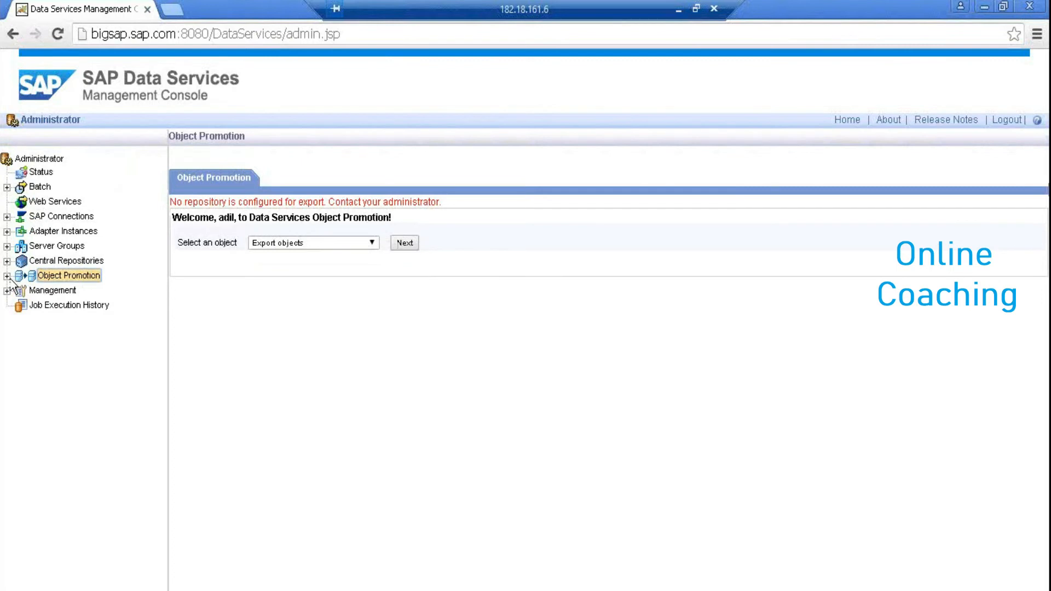
left_click(38, 276)
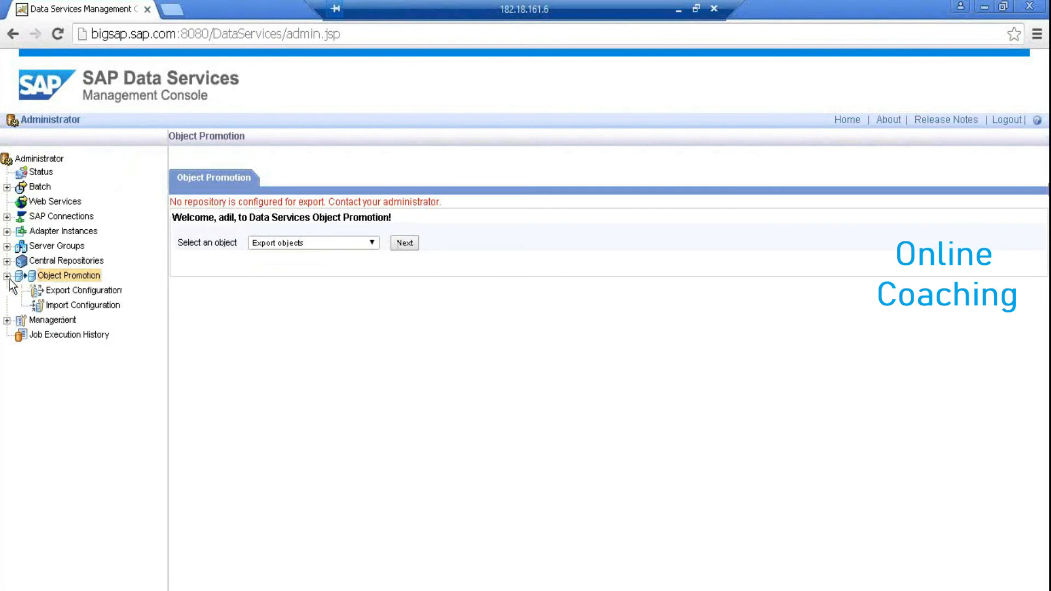
Add a Shared Directory export configuration named Share_DIR and begin entering its target directory
left_click(96, 292)
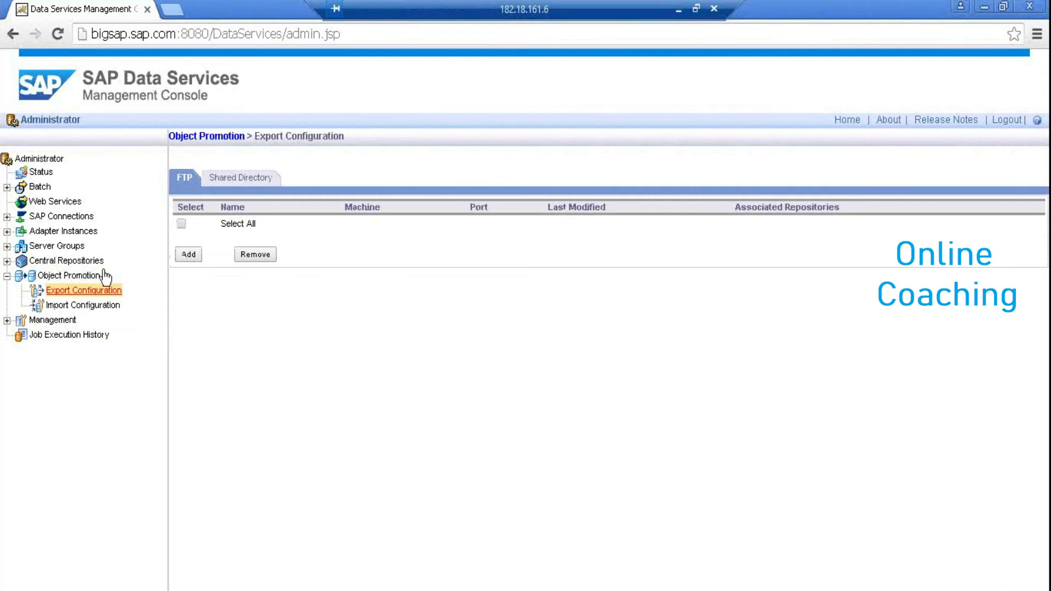
left_click(224, 180)
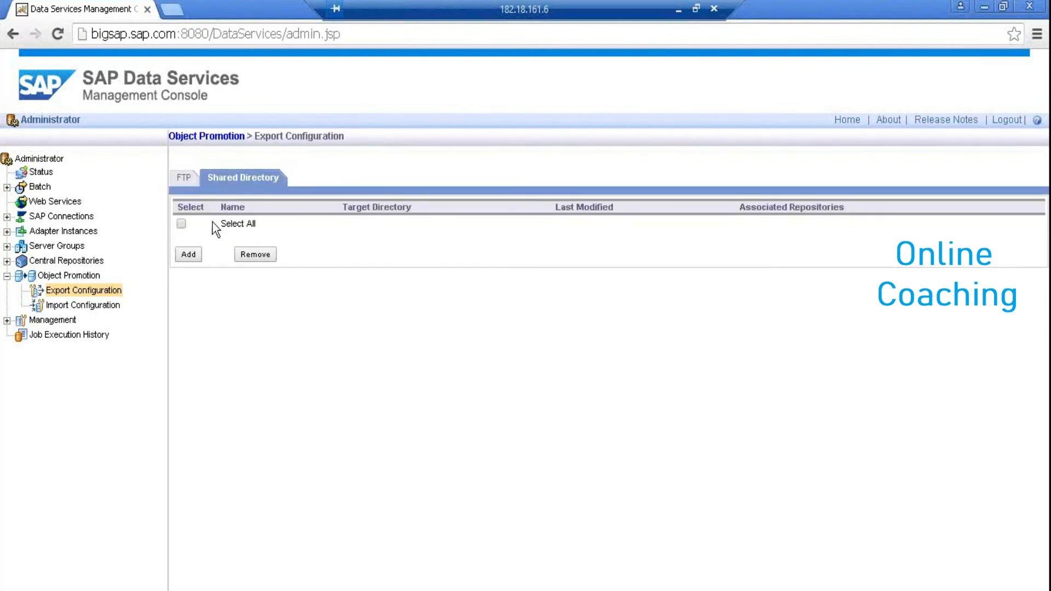
left_click(197, 255)
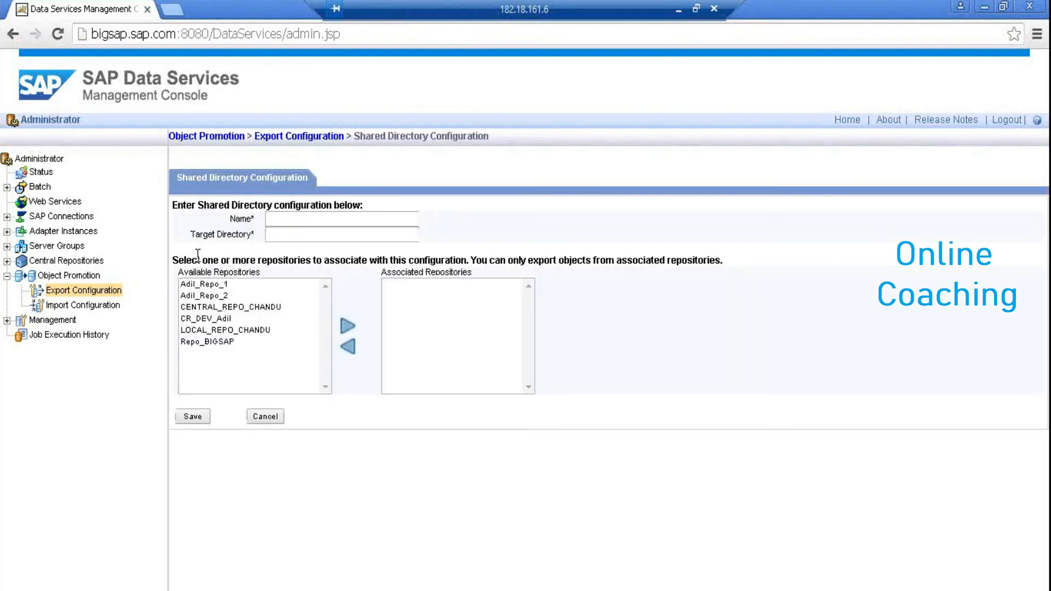
left_click(306, 226)
type("Share_DIR")
key("Tab")
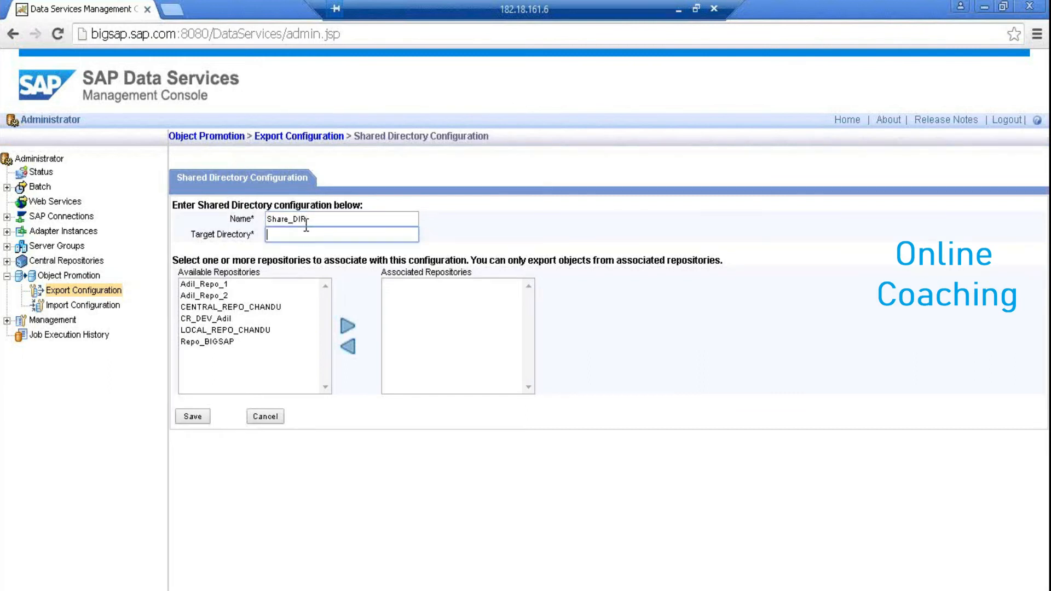
type("C:")
left_click(13, 589)
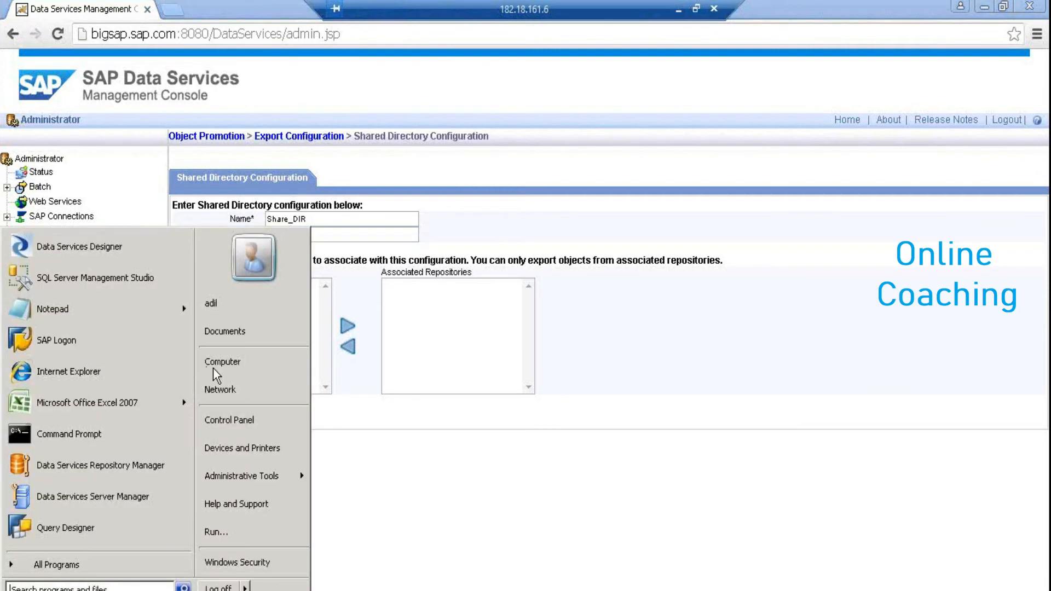
Browse to the Datafiles folder on the sap data2 (E:) drive and copy the path E:\Datafiles
left_click(221, 366)
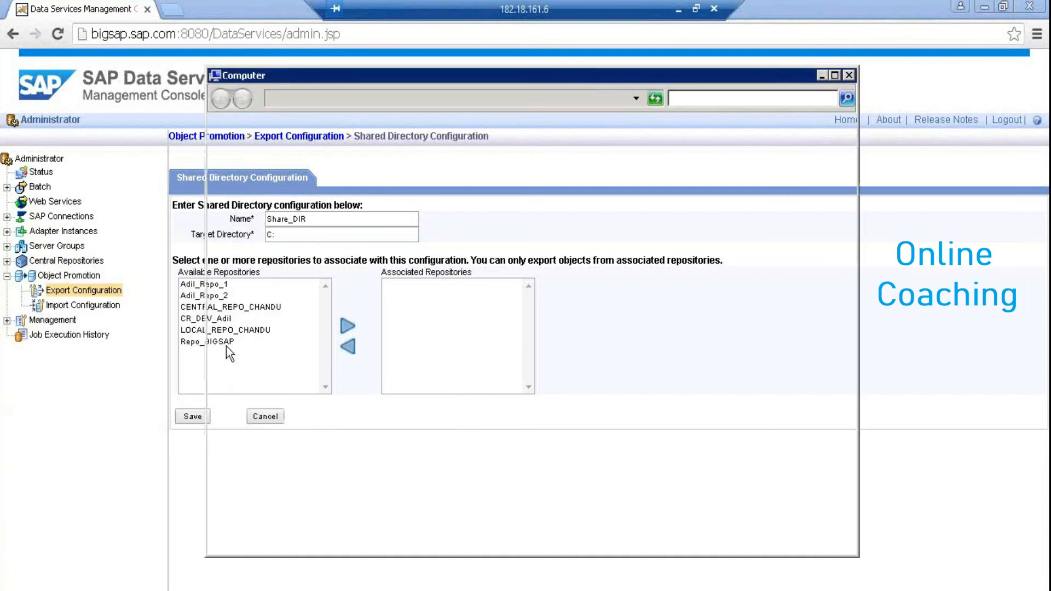
left_click(423, 233)
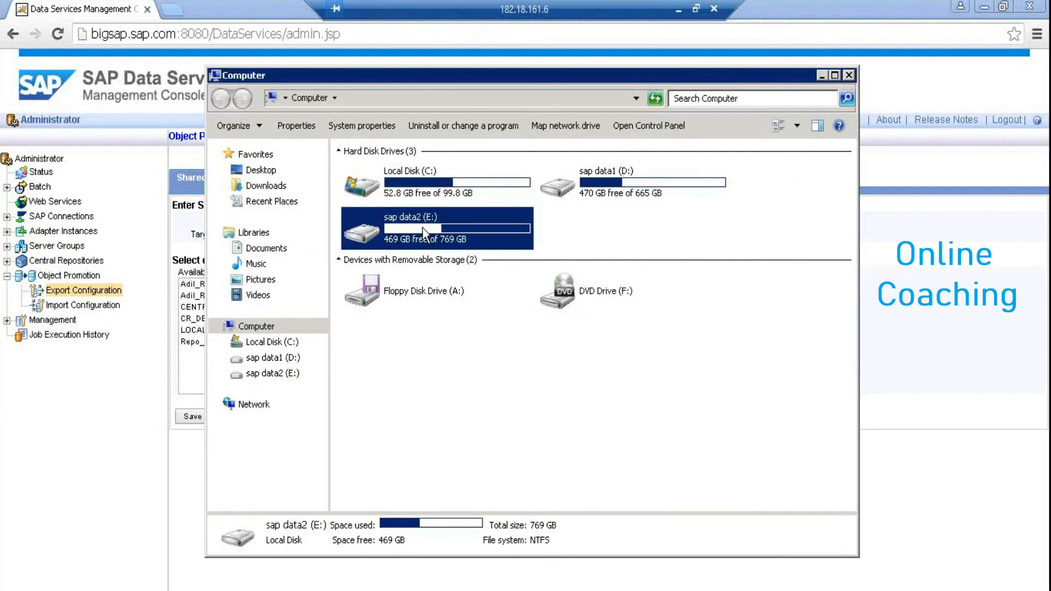
double_click(423, 234)
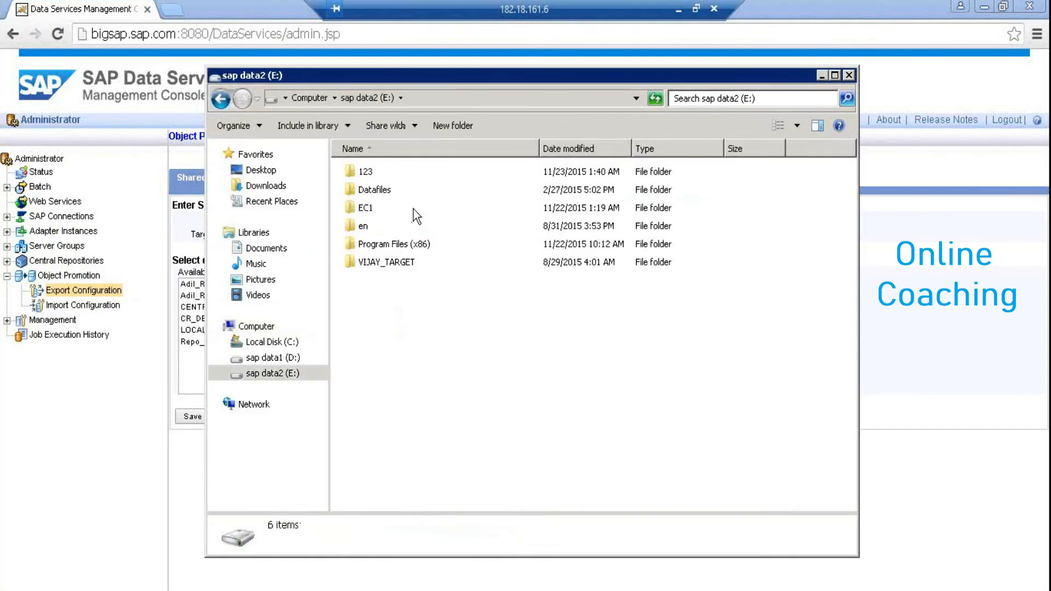
left_click(419, 97)
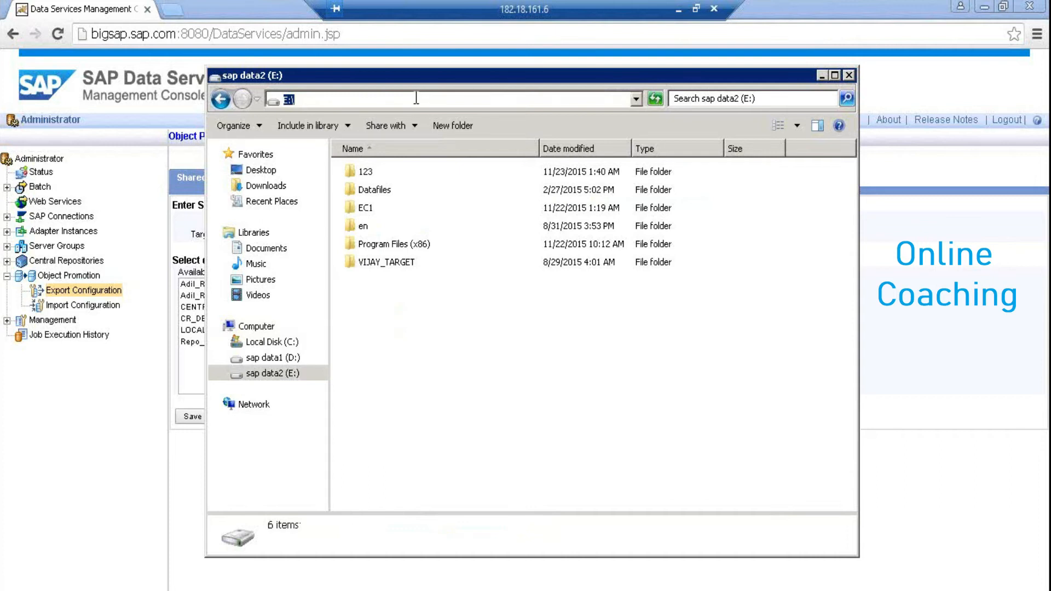
double_click(365, 172)
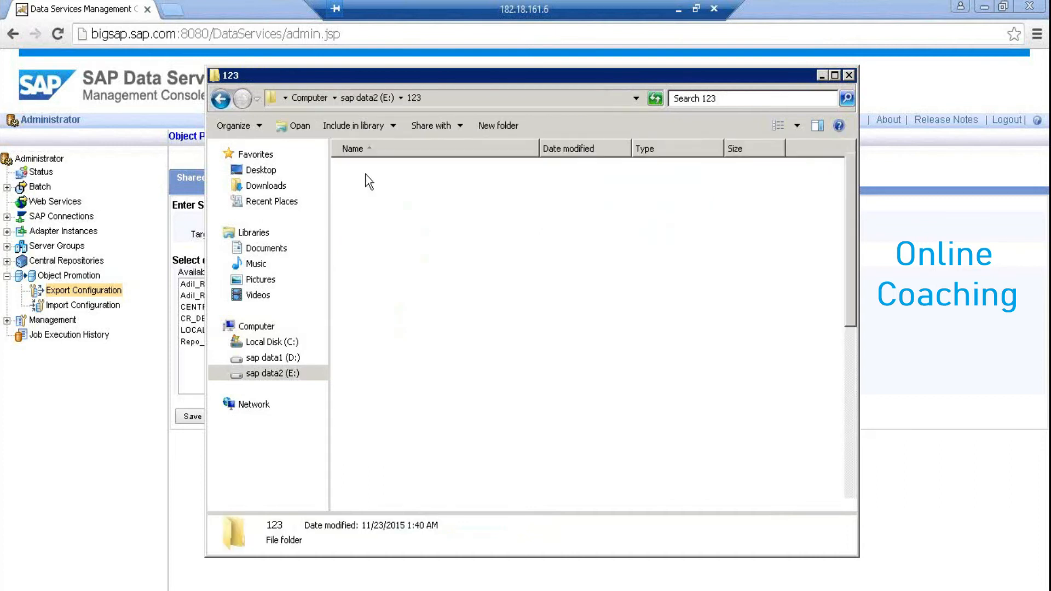
left_click(224, 99)
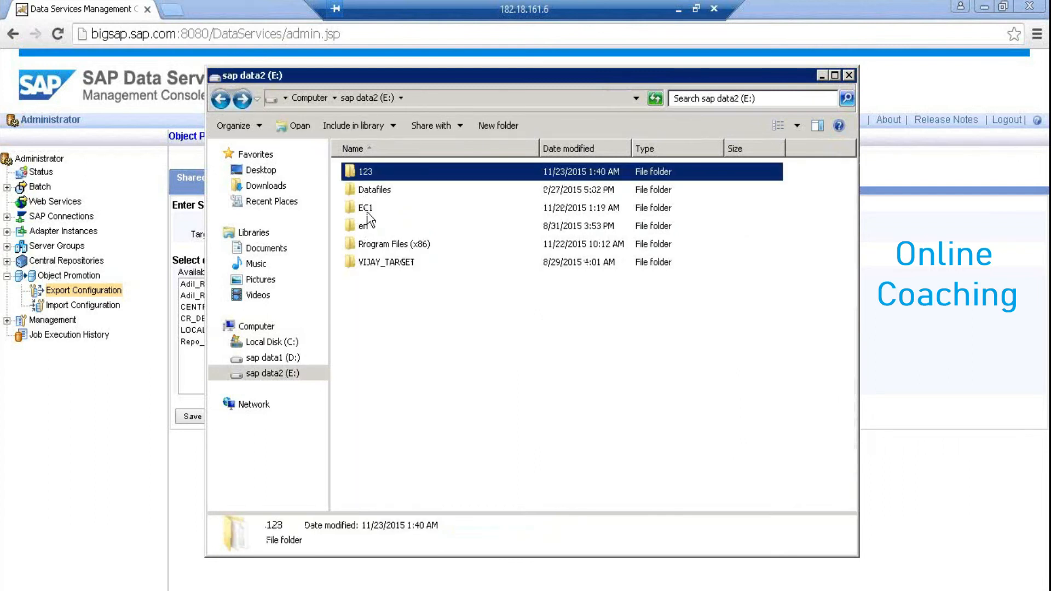
double_click(377, 189)
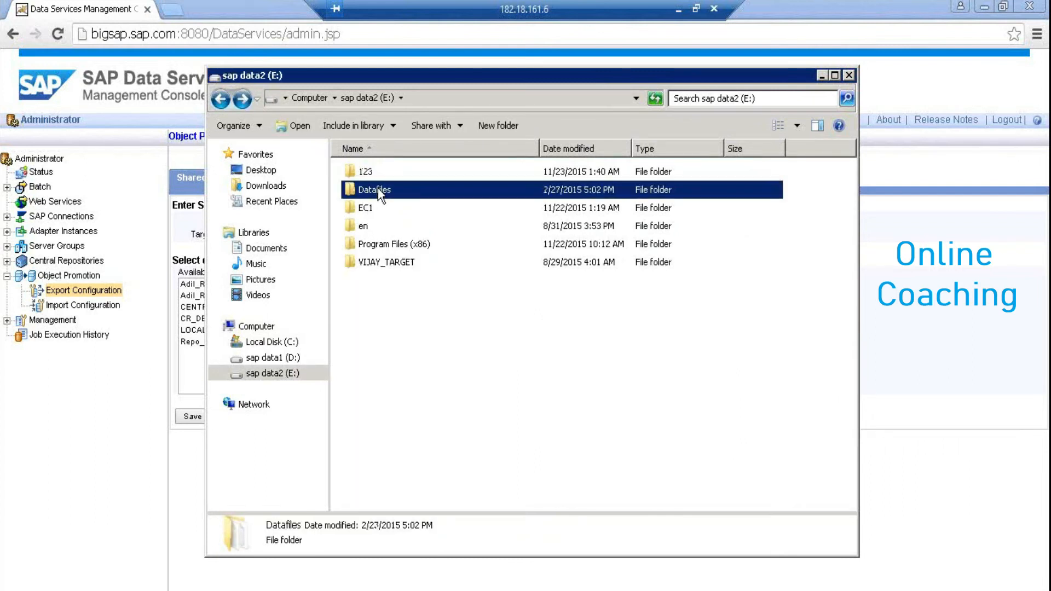
left_click(477, 99)
key("ctrl+c")
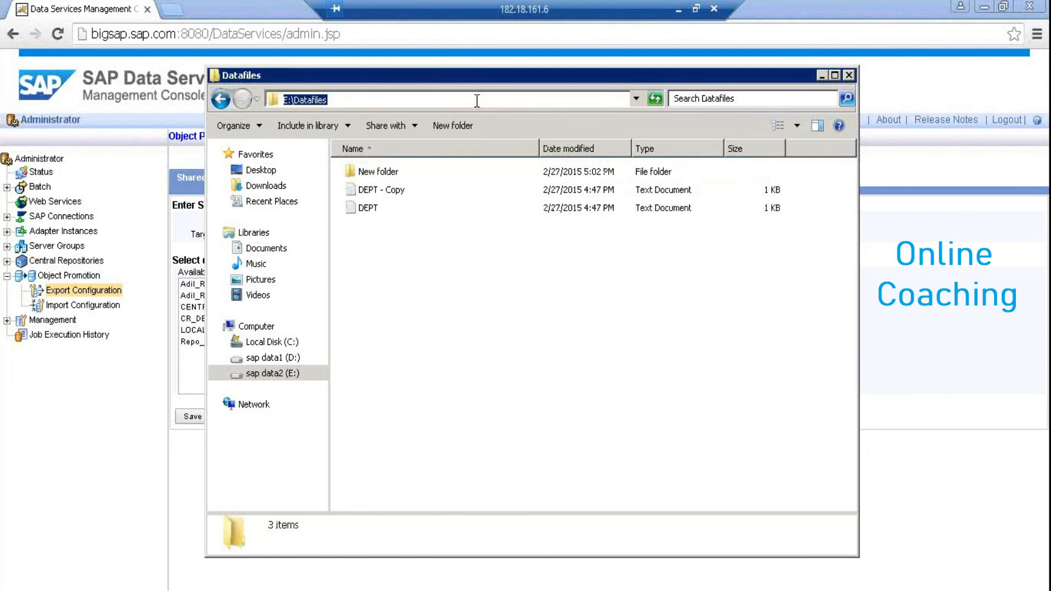
key("alt+Tab")
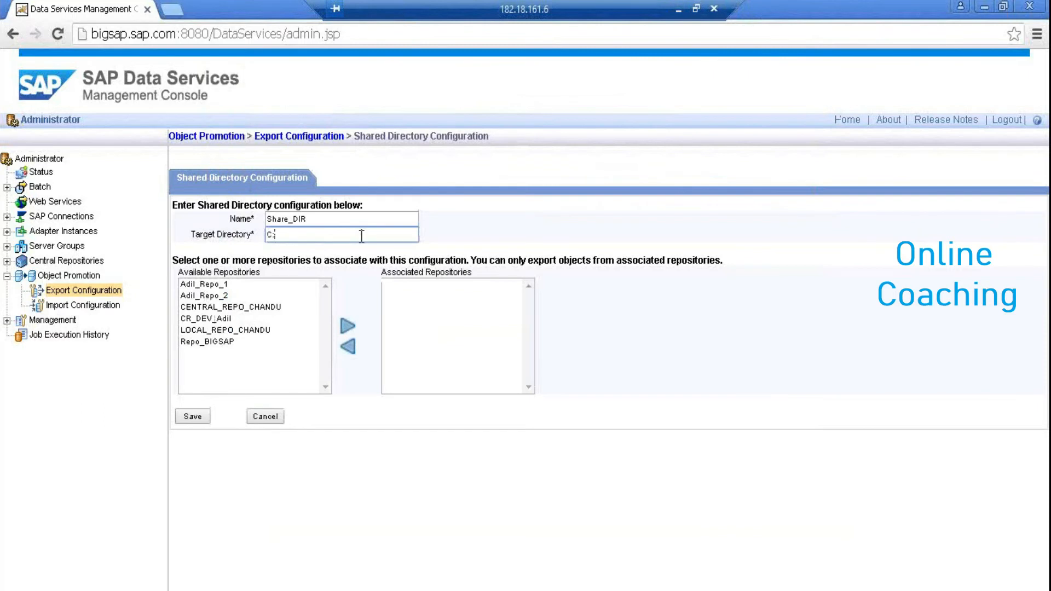
Set Share_DIR's target directory to E:\Datafiles, associate Adil_Repo_2, and save the configuration
key("ctrl+a")
key("ctrl+v")
left_click(211, 295)
left_click(349, 321)
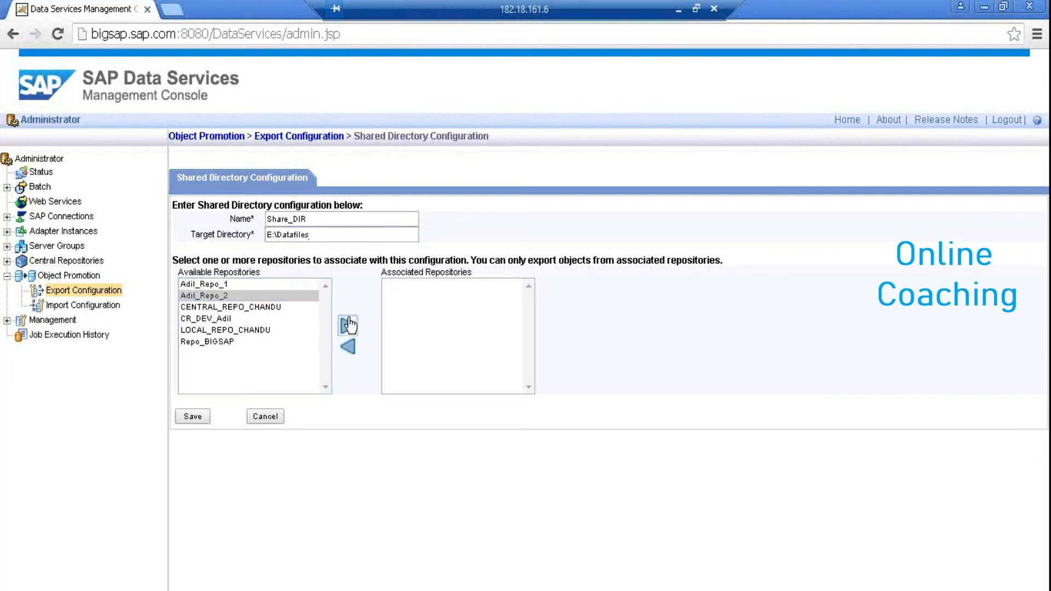
left_click(191, 419)
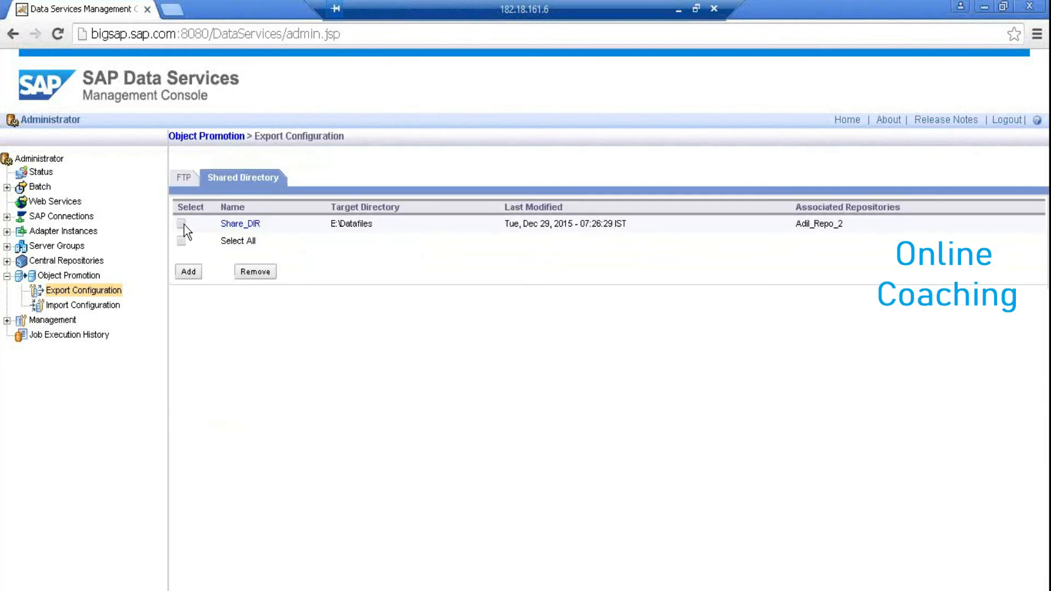
left_click(183, 224)
Start an Object Promotion export from Adil_Repo_2 with object type Data Flow
left_click(71, 276)
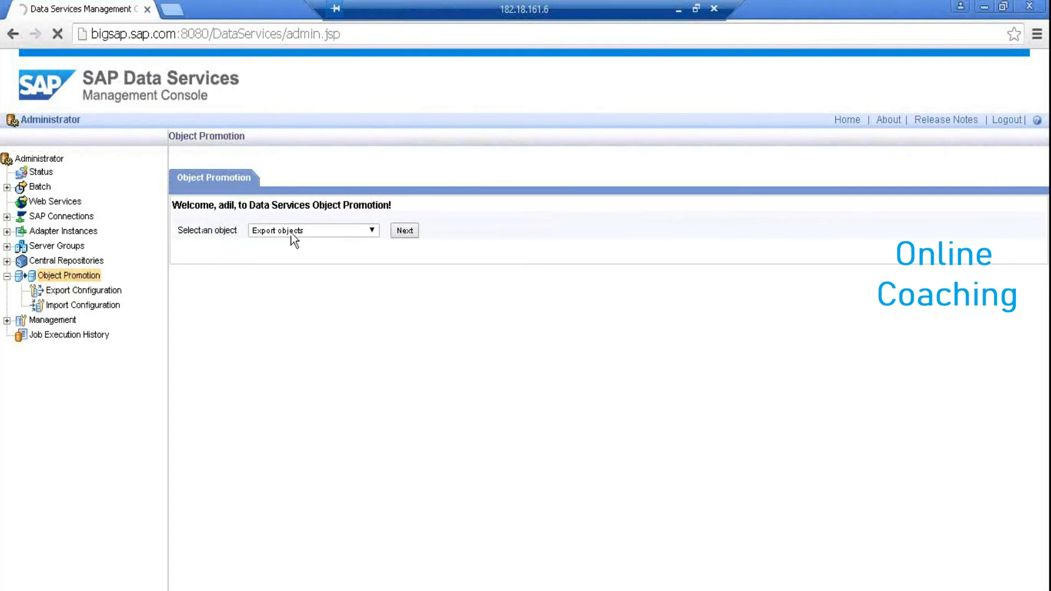
left_click(405, 230)
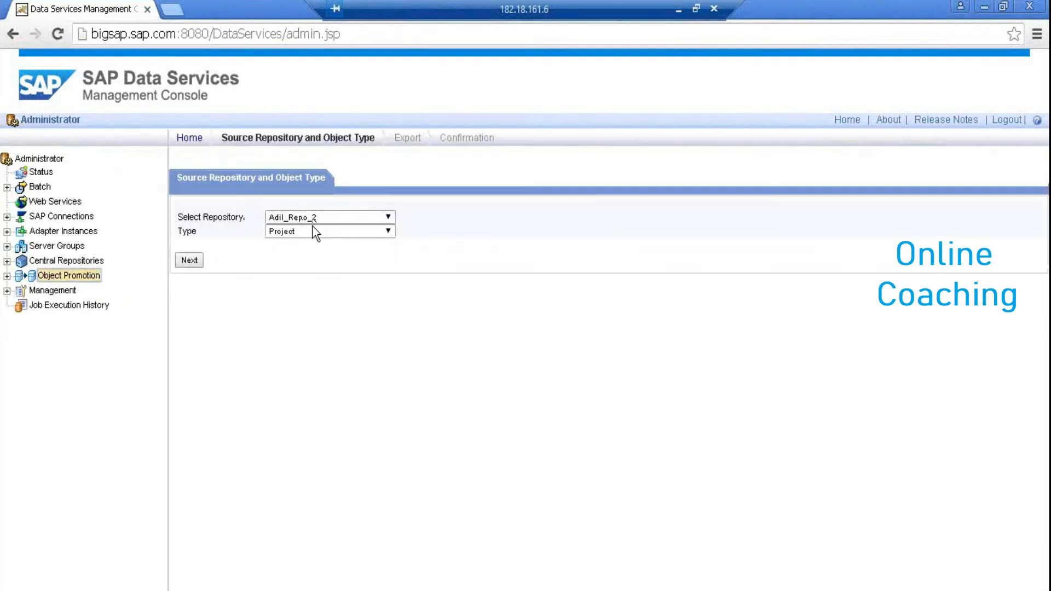
left_click(309, 232)
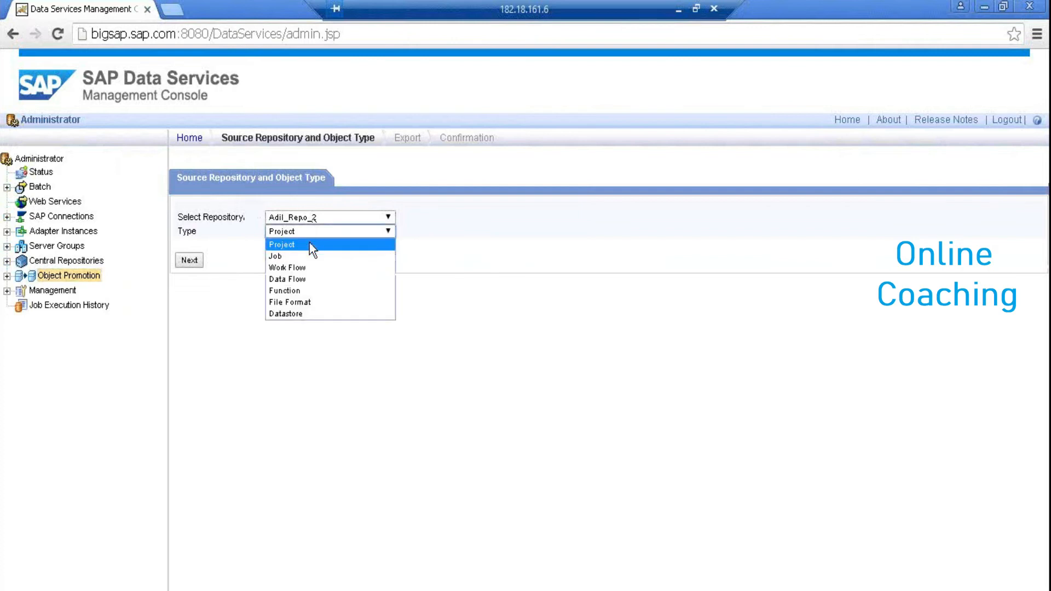
left_click(309, 279)
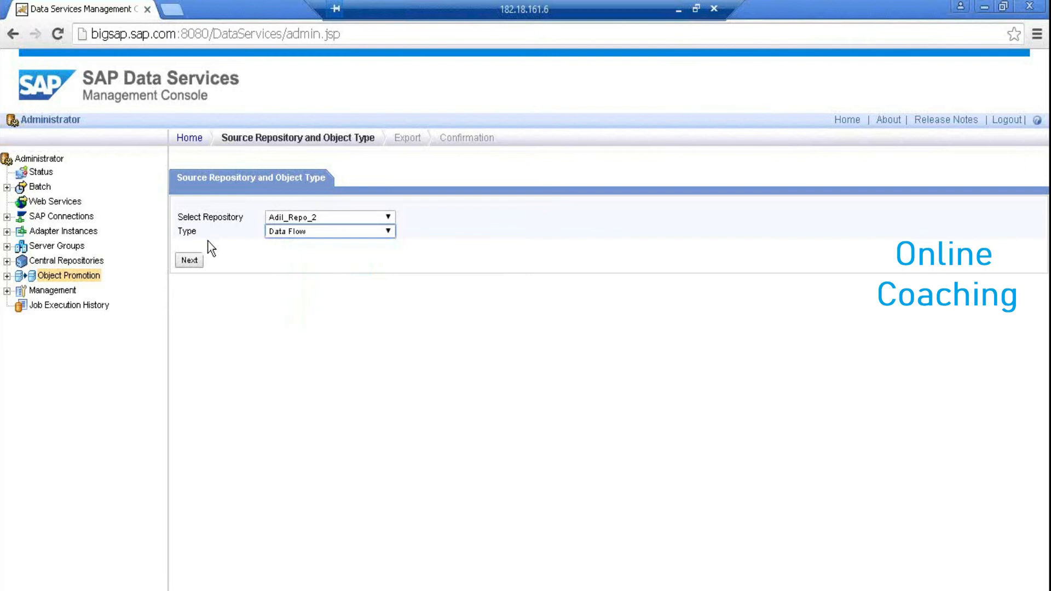
left_click(192, 261)
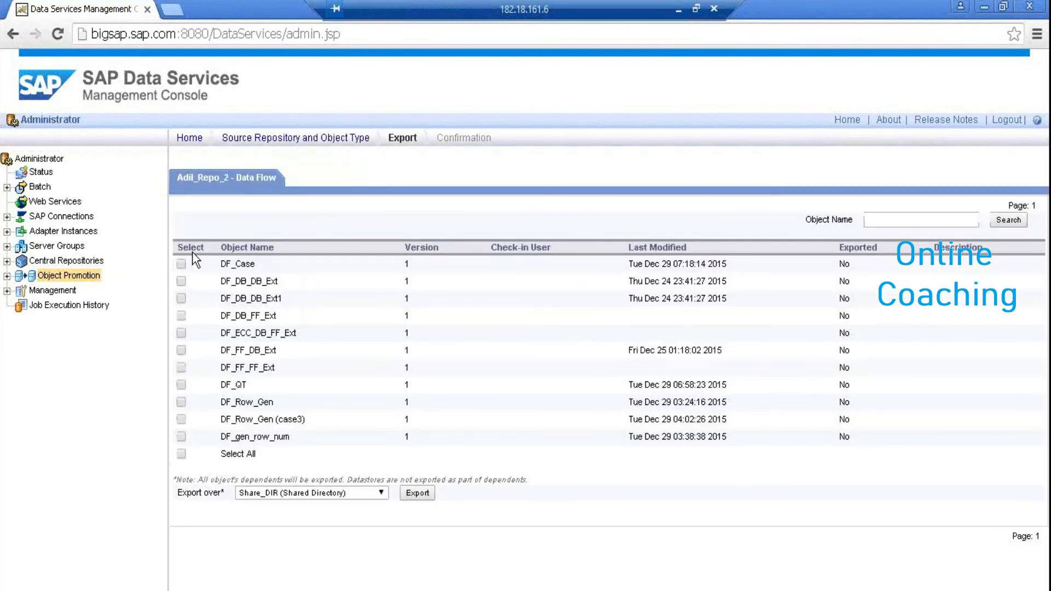
Export DF_Case to Share_DIR and confirm the Completed status
left_click(181, 263)
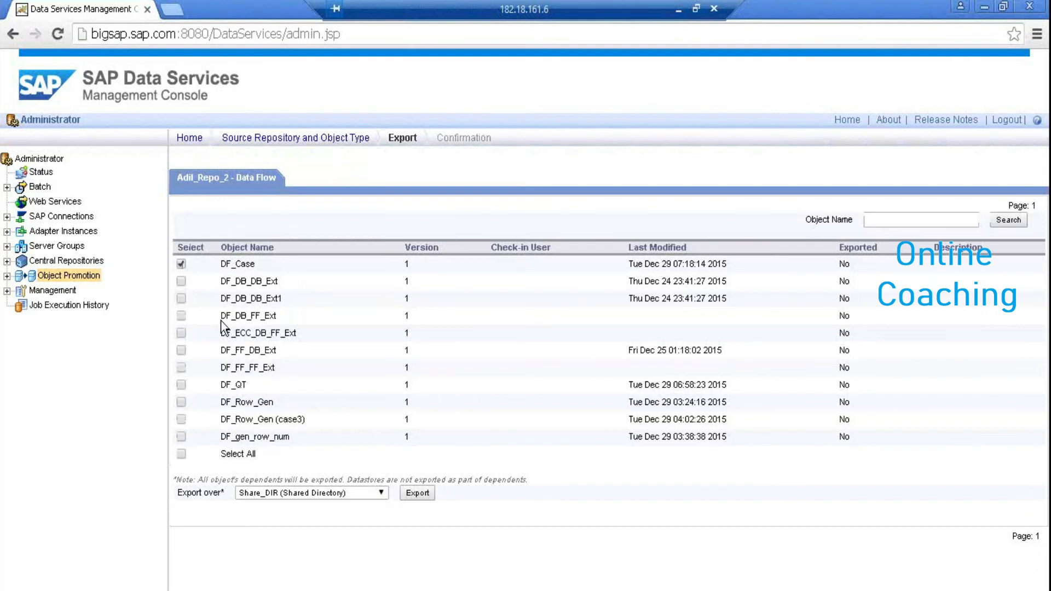
left_click(381, 493)
left_click(383, 494)
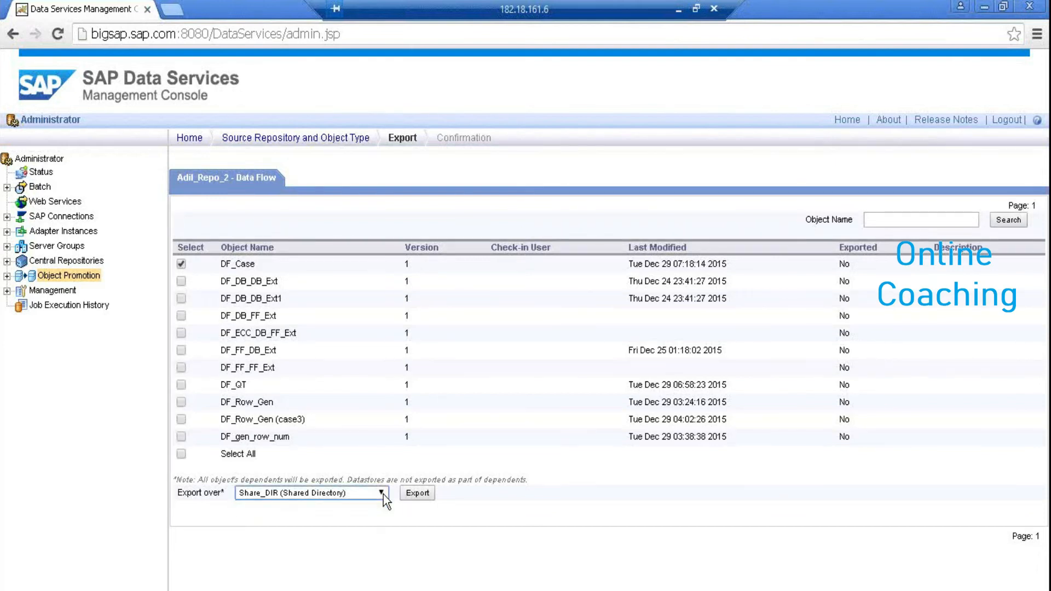
left_click(417, 494)
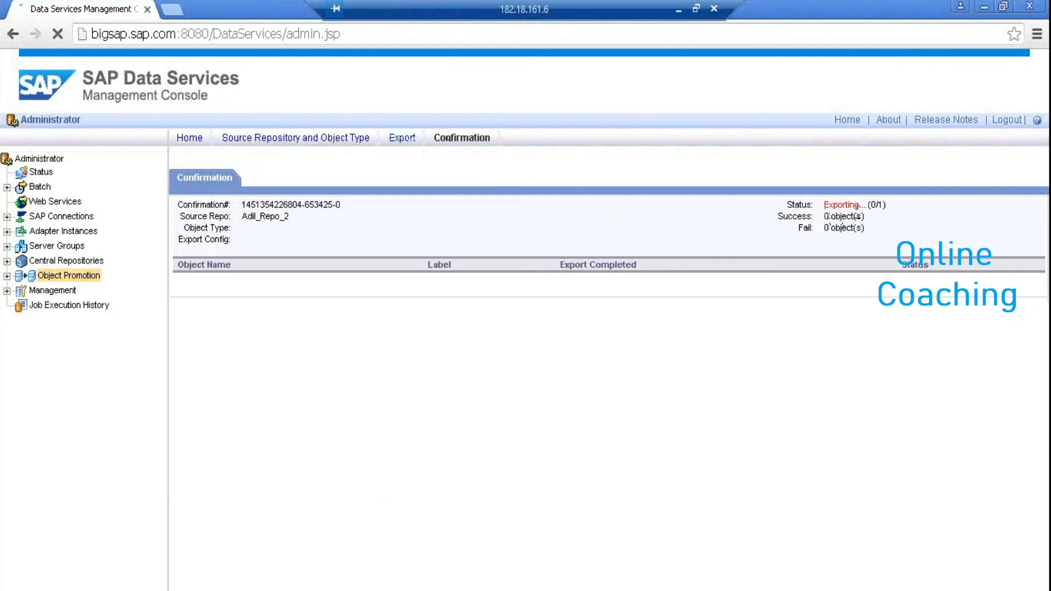
left_click_drag(823, 207, 872, 212)
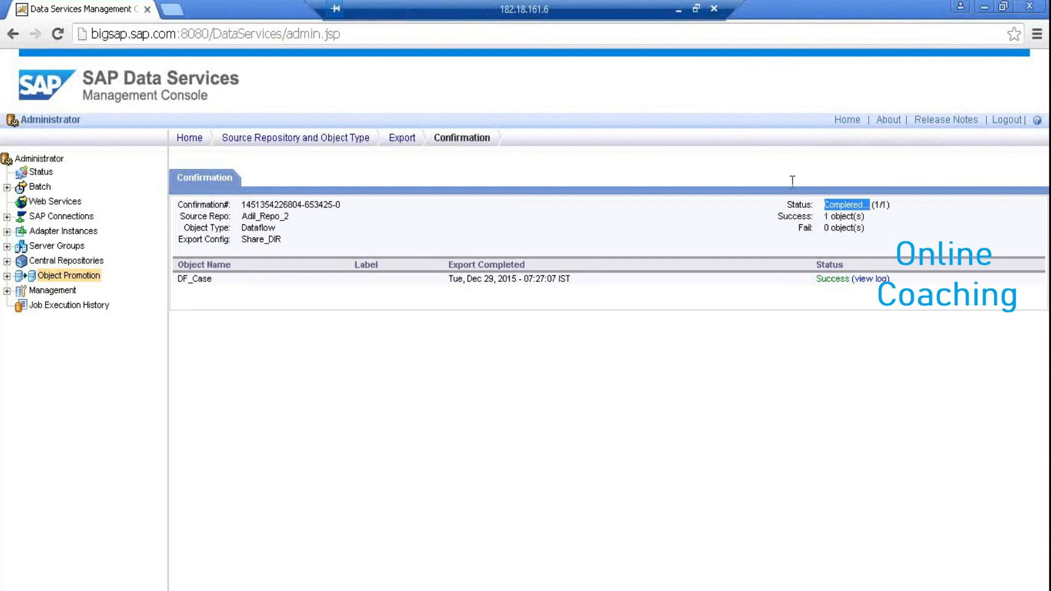
left_click(7, 276)
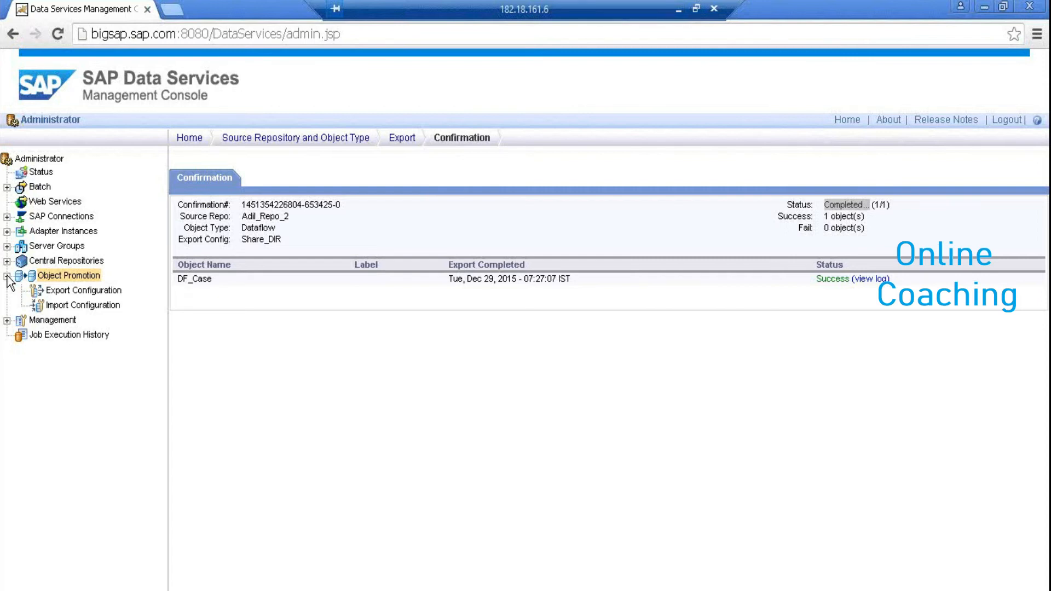
Save a new Adil_Repo_1 import configuration with source directory E:\Datafiles
left_click(71, 305)
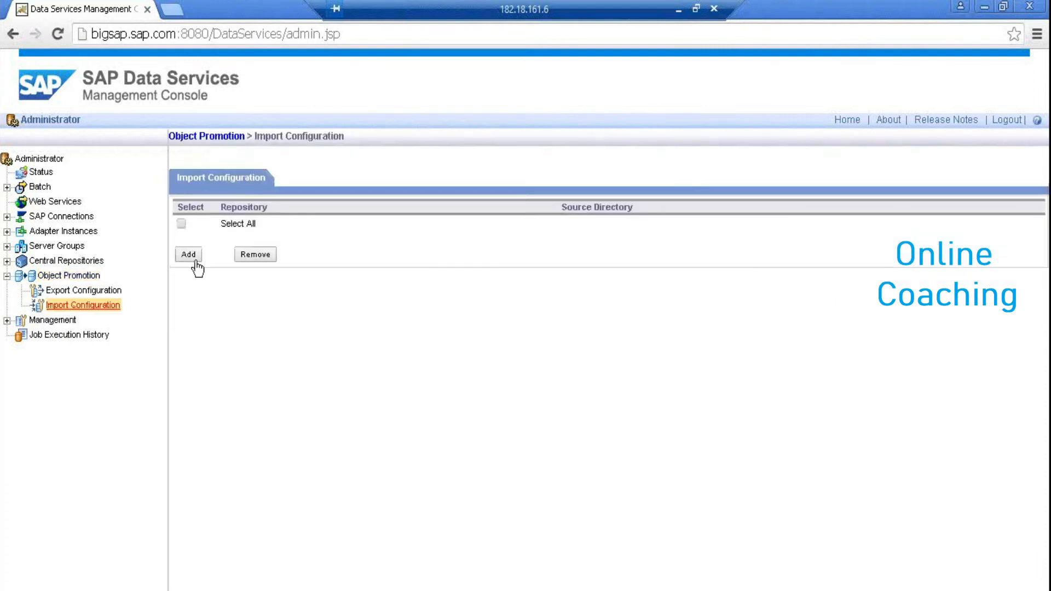
left_click(201, 252)
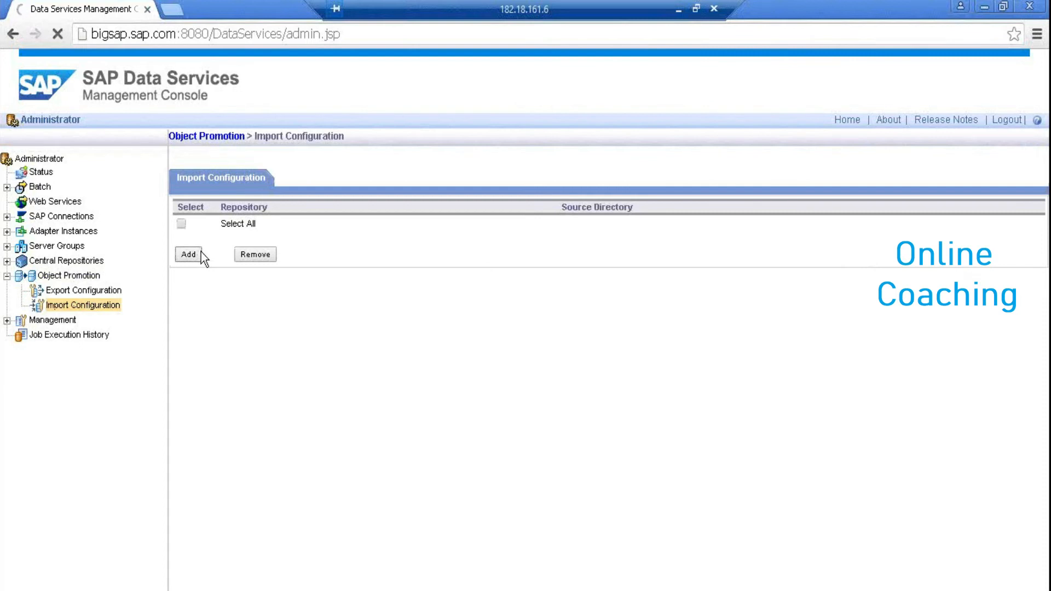
left_click(307, 231)
left_click(287, 255)
left_click(186, 270)
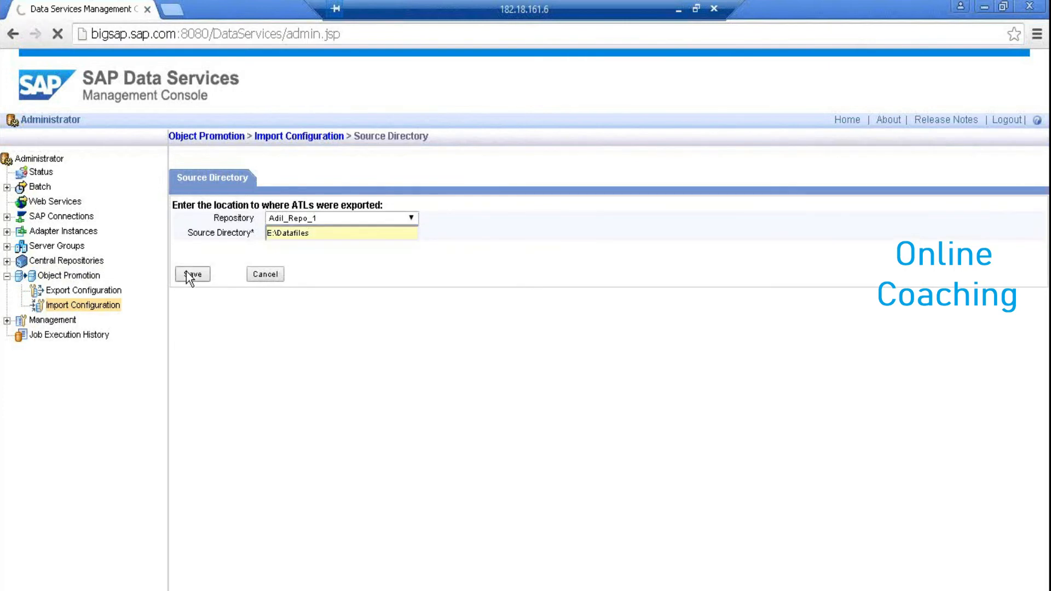
left_click(74, 274)
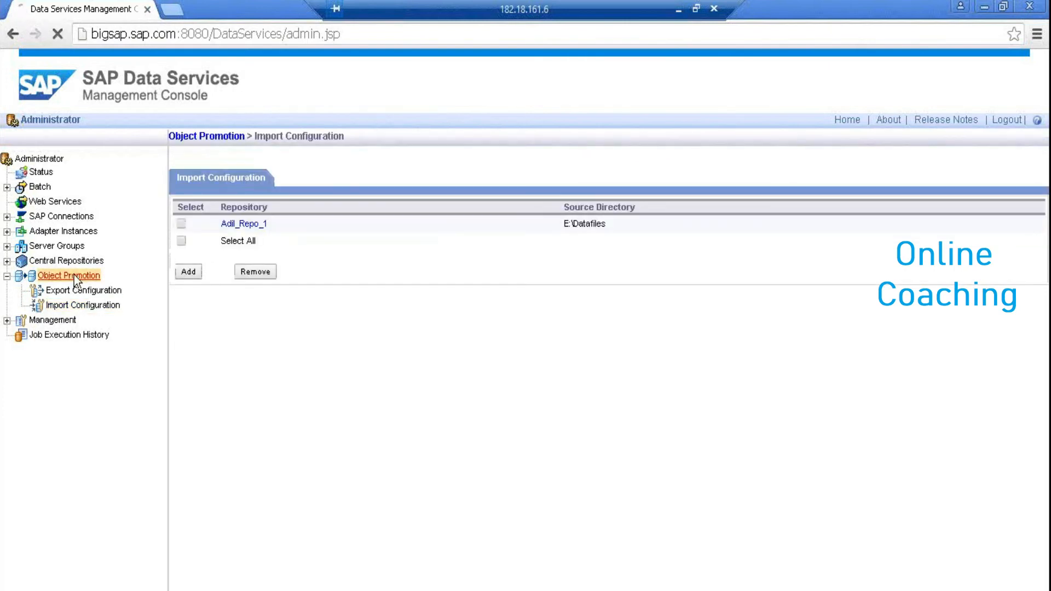
Choose the Import action and keep Adil_Repo_1 as the target to list DF_Case
left_click(319, 233)
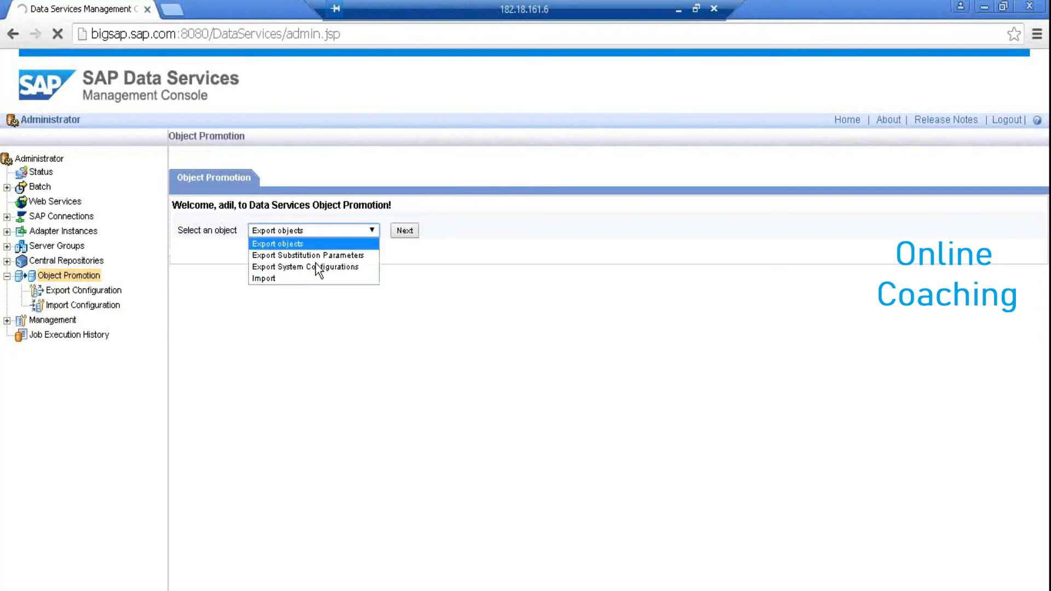
left_click(315, 278)
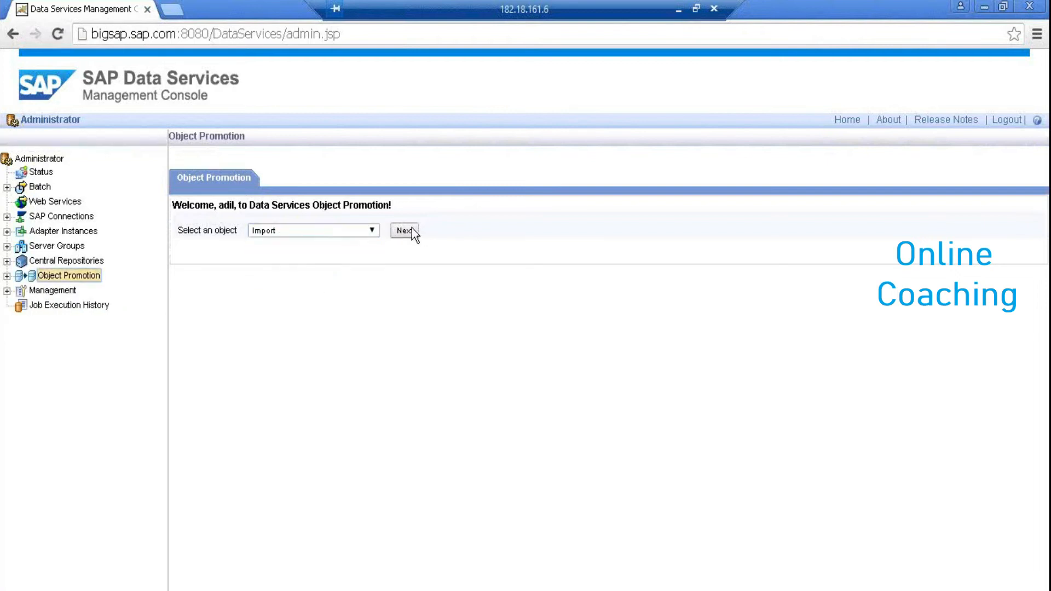
left_click(405, 230)
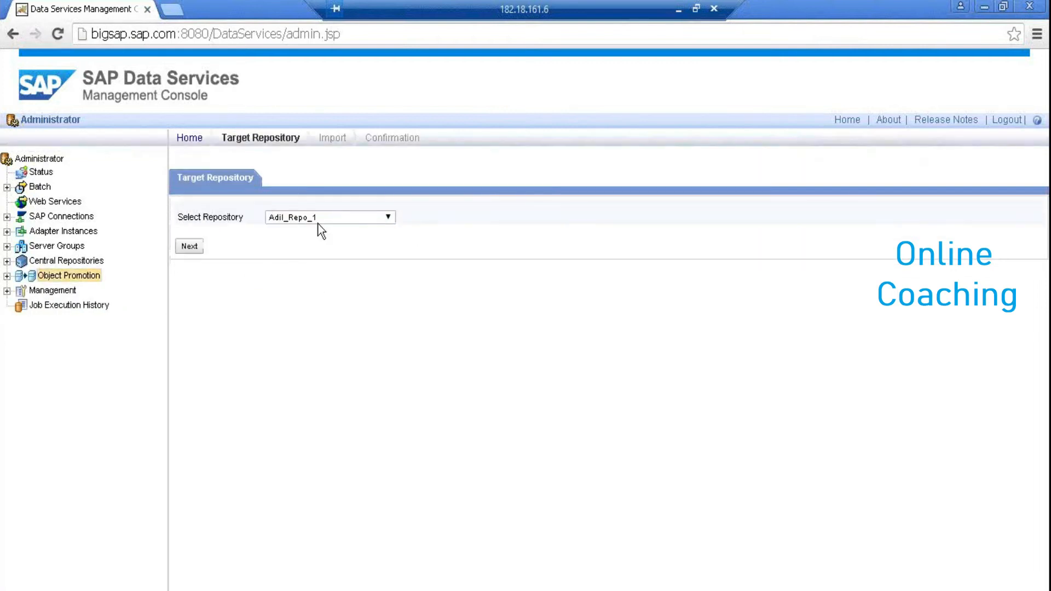
left_click(185, 251)
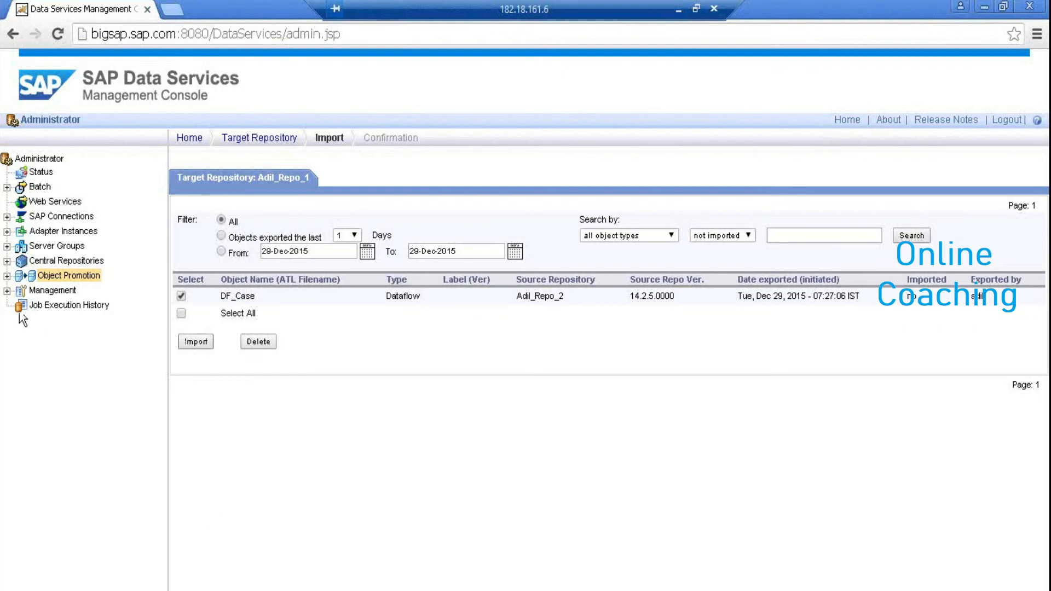
Expand the Management, Batch and Datastore nodes in the navigation tree
left_click(7, 291)
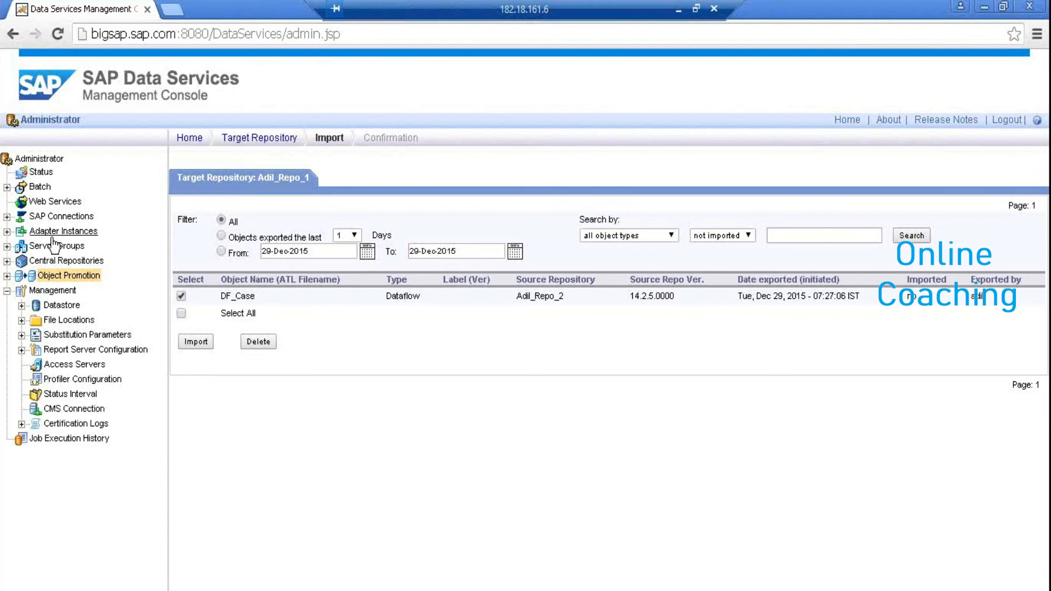
left_click(19, 189)
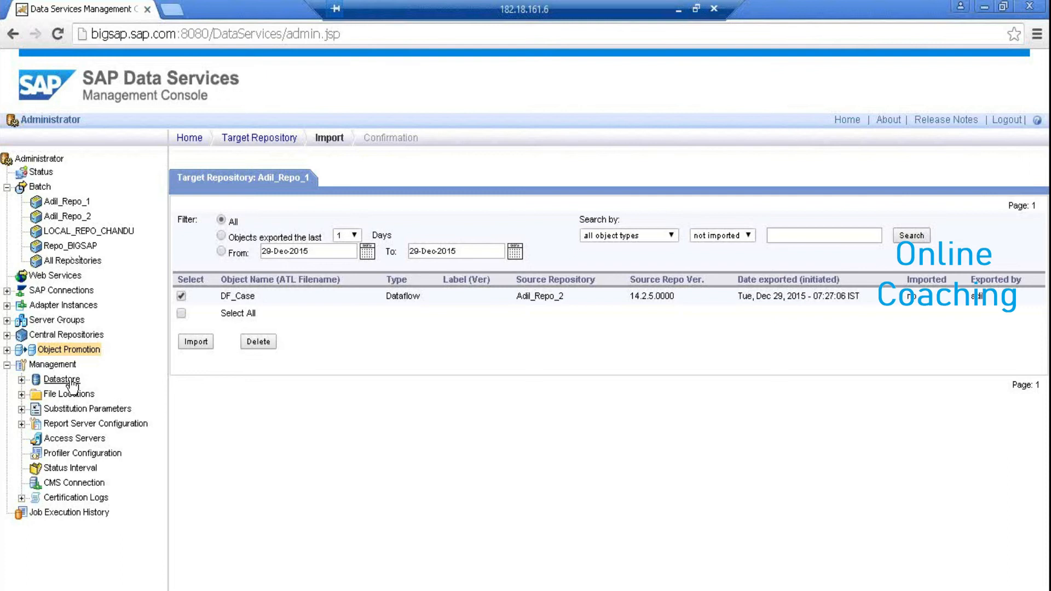
left_click(21, 380)
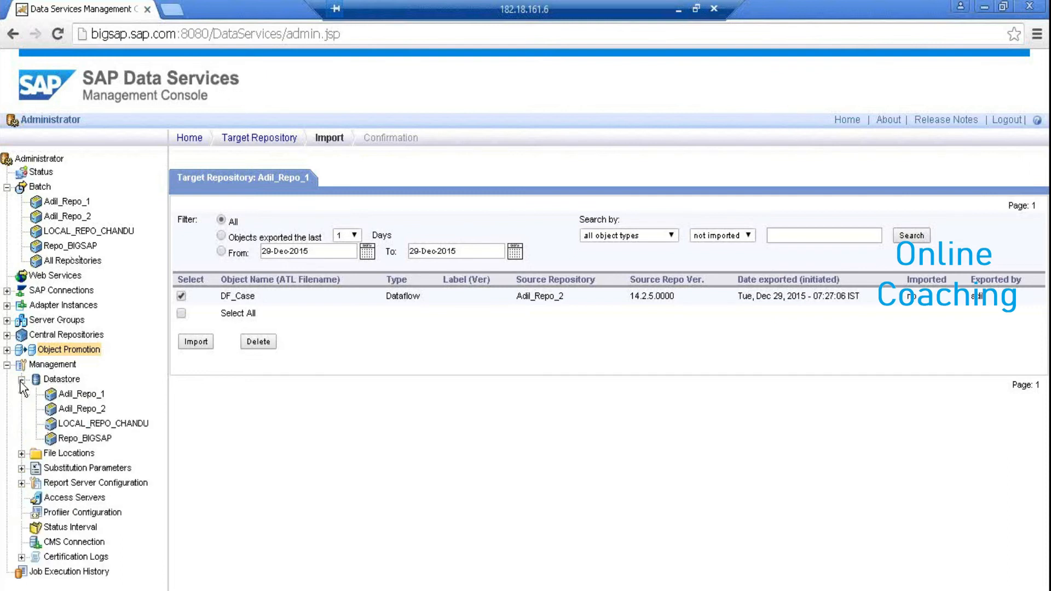
Apply the DEV configuration to Adil_Repo_2's DS_SAP_SRC1 datastore
left_click(82, 409)
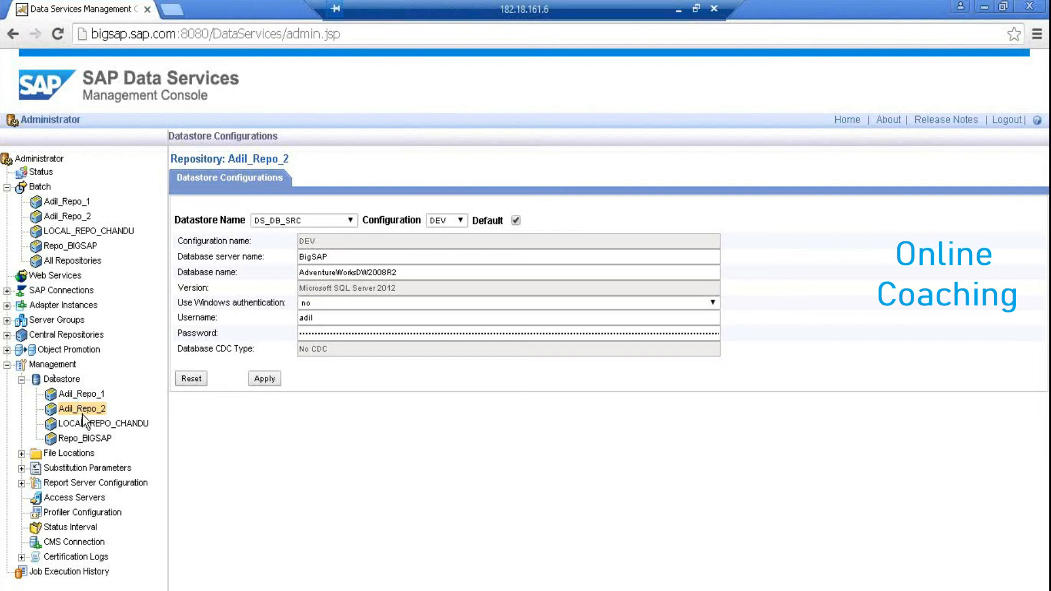
left_click(346, 221)
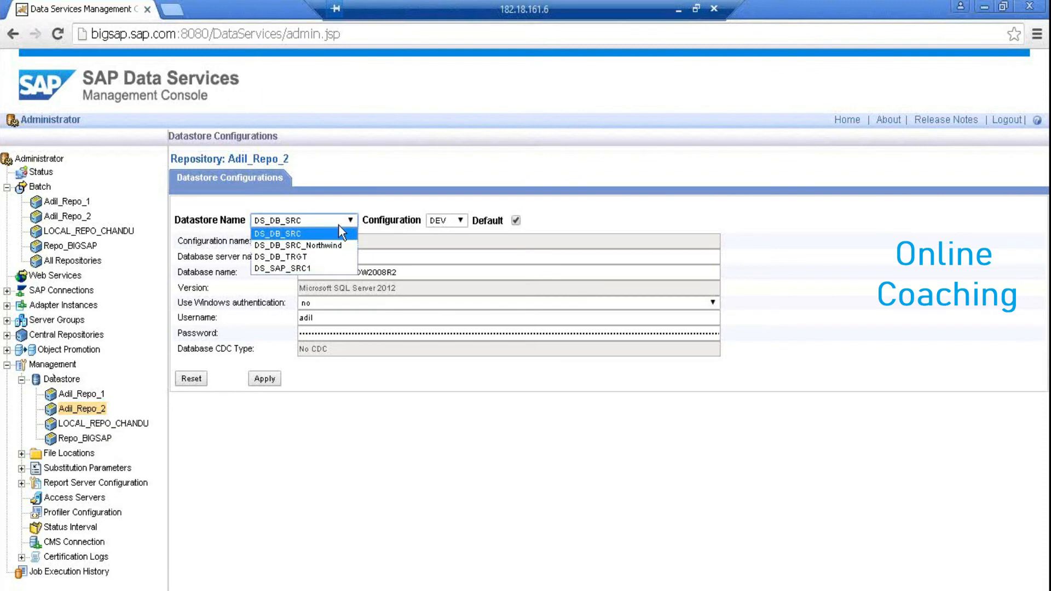
left_click(333, 267)
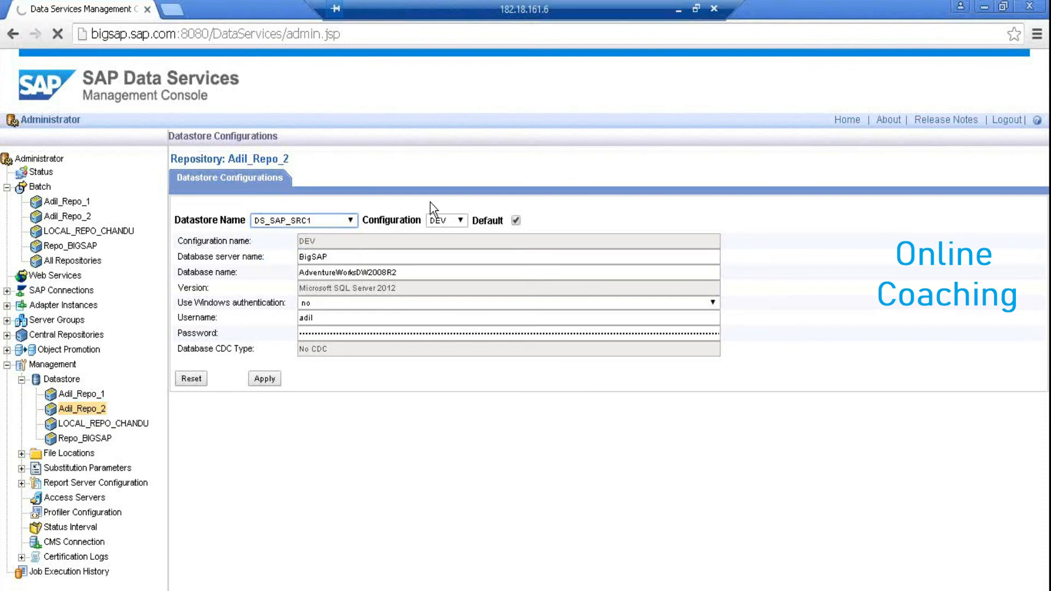
left_click(461, 221)
left_click(463, 224)
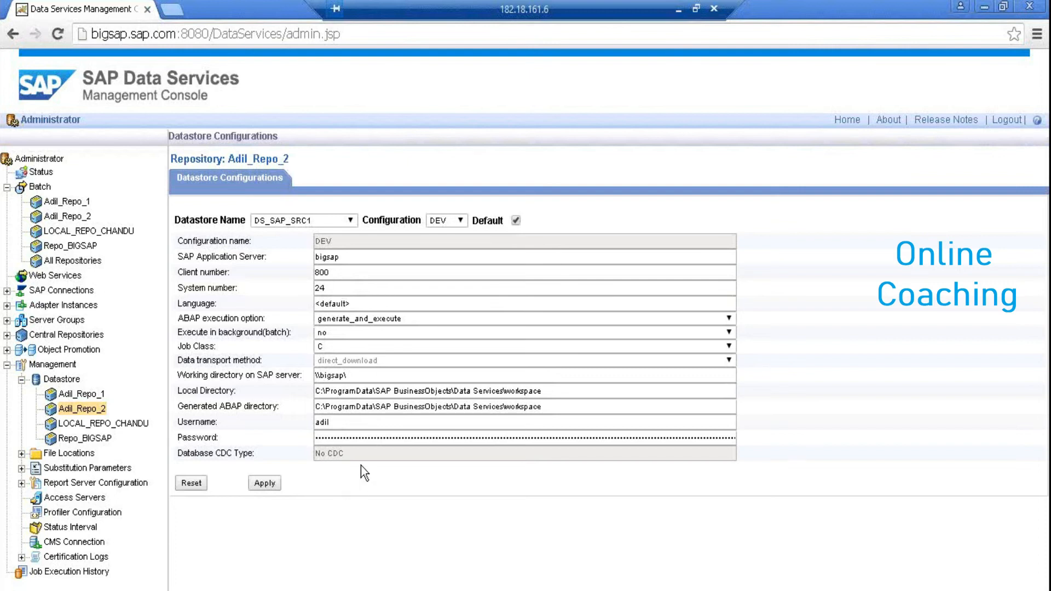
left_click(265, 483)
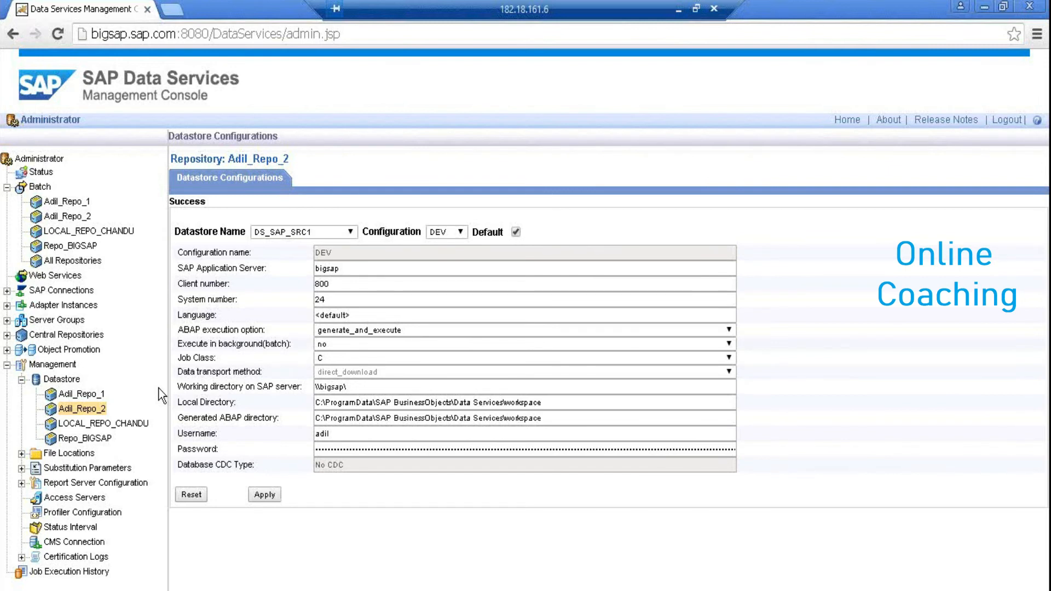
left_click(22, 380)
left_click(22, 380)
left_click(22, 380)
left_click(22, 380)
Browse file locations of Adil_Repo_2, LOCAL_REPO_CHANDU, Repo_BIGSAP and Adil_Repo_1
left_click(22, 380)
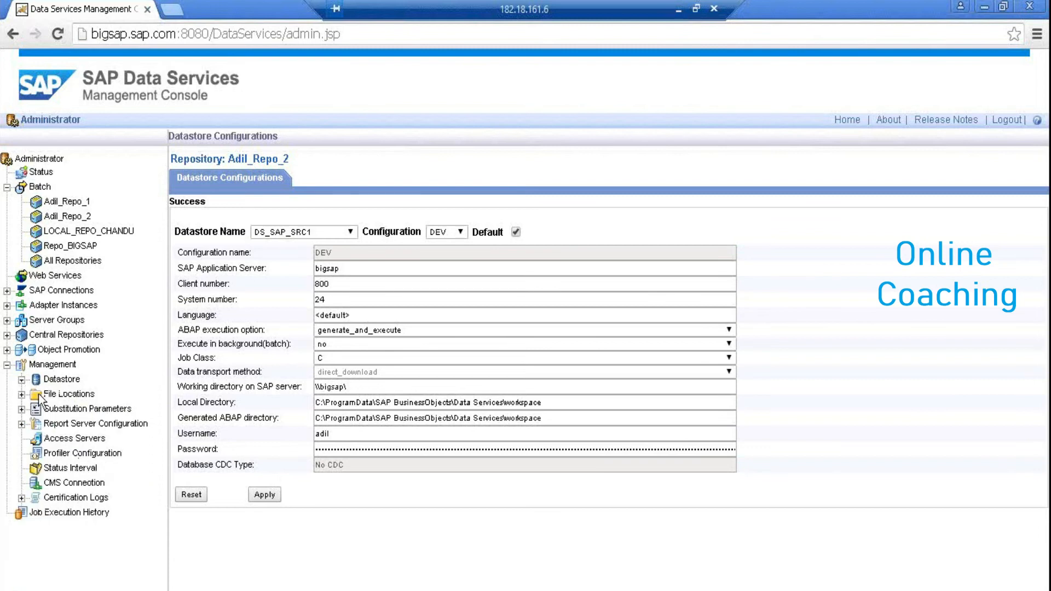
left_click(22, 394)
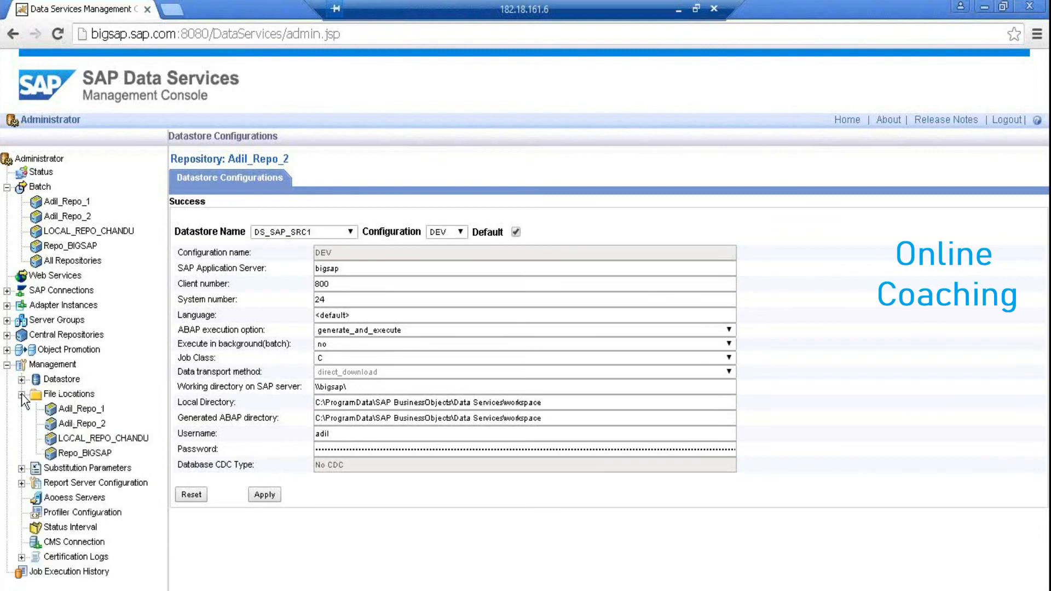
left_click(77, 427)
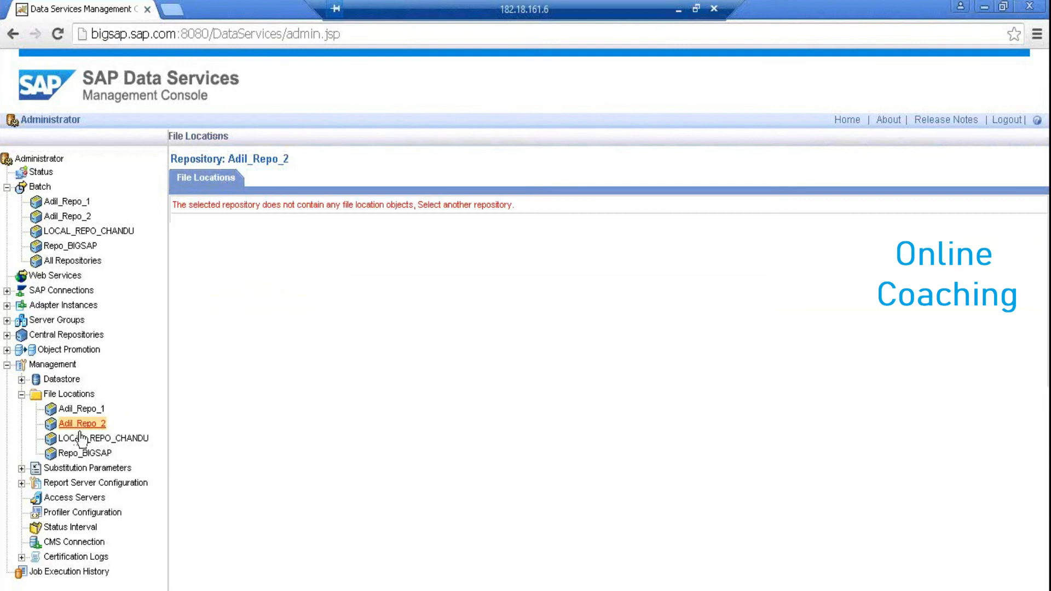
left_click(82, 440)
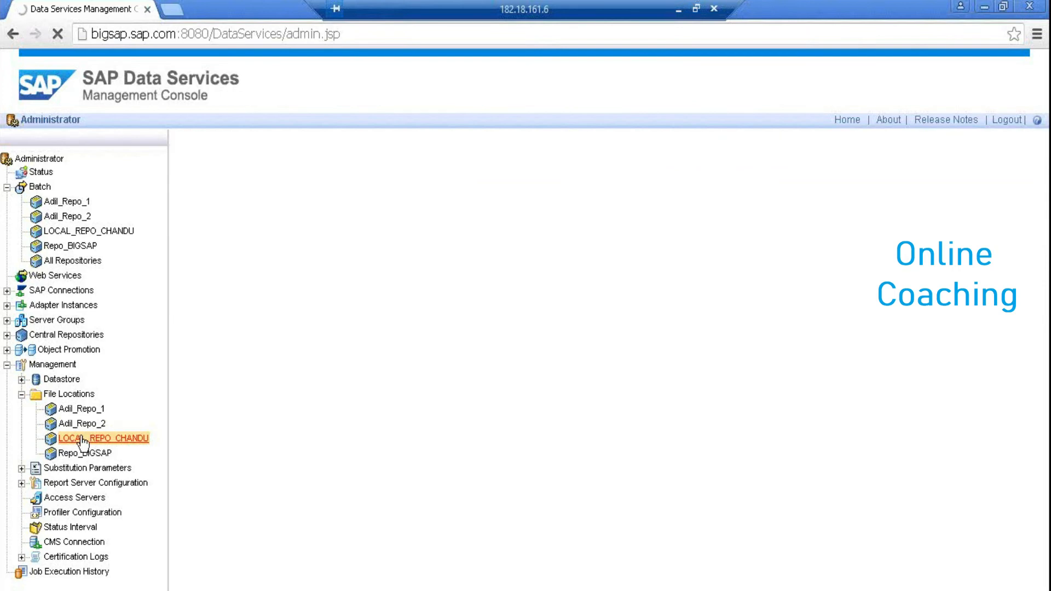
left_click(82, 453)
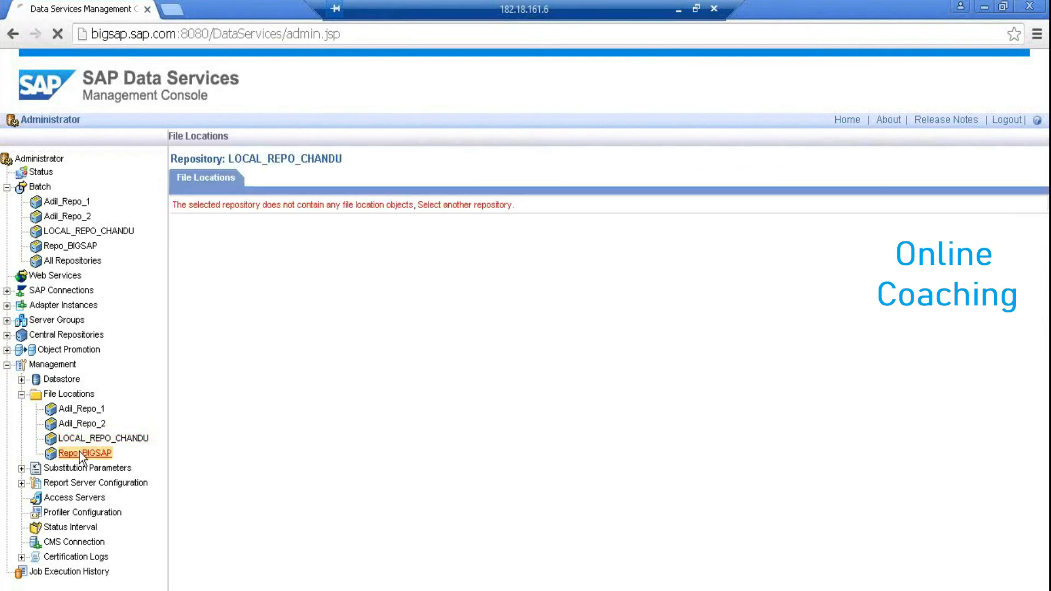
left_click(84, 408)
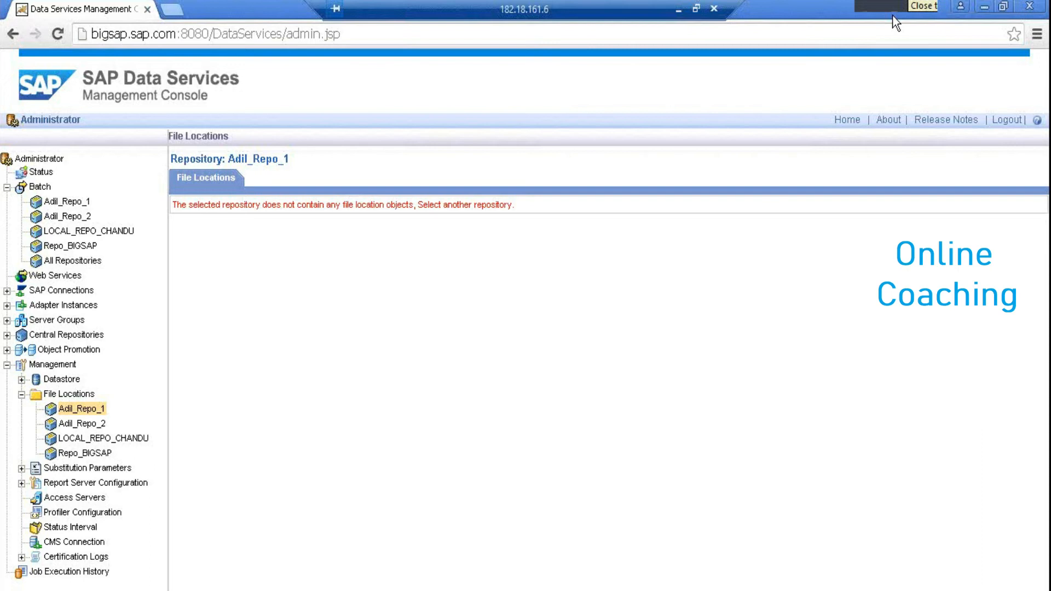
Recheck Adil_Repo_2's datastores and file locations, then open its substitution parameters
left_click(60, 380)
left_click(21, 380)
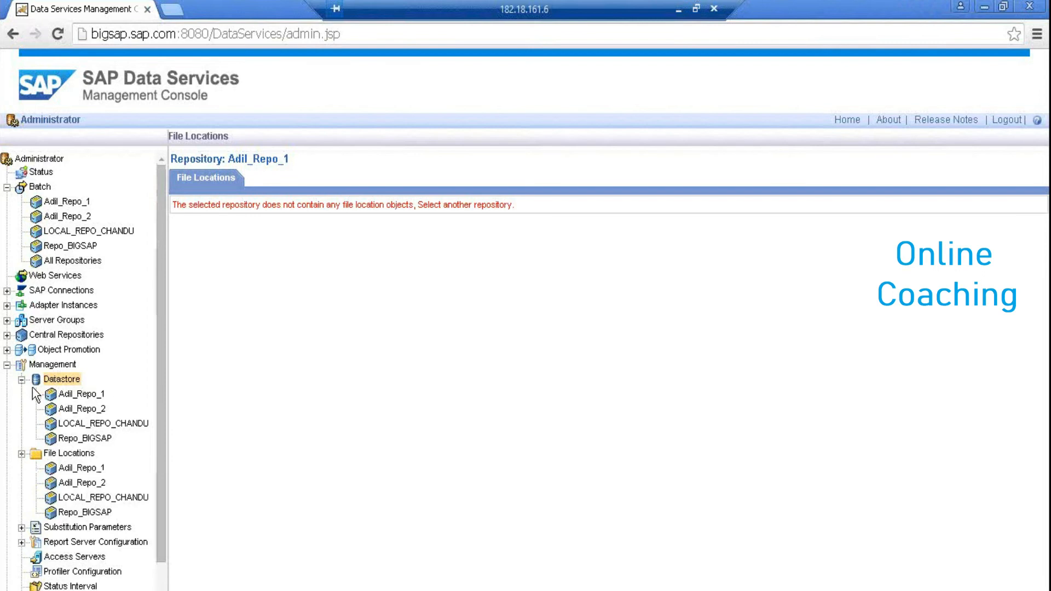
left_click(83, 408)
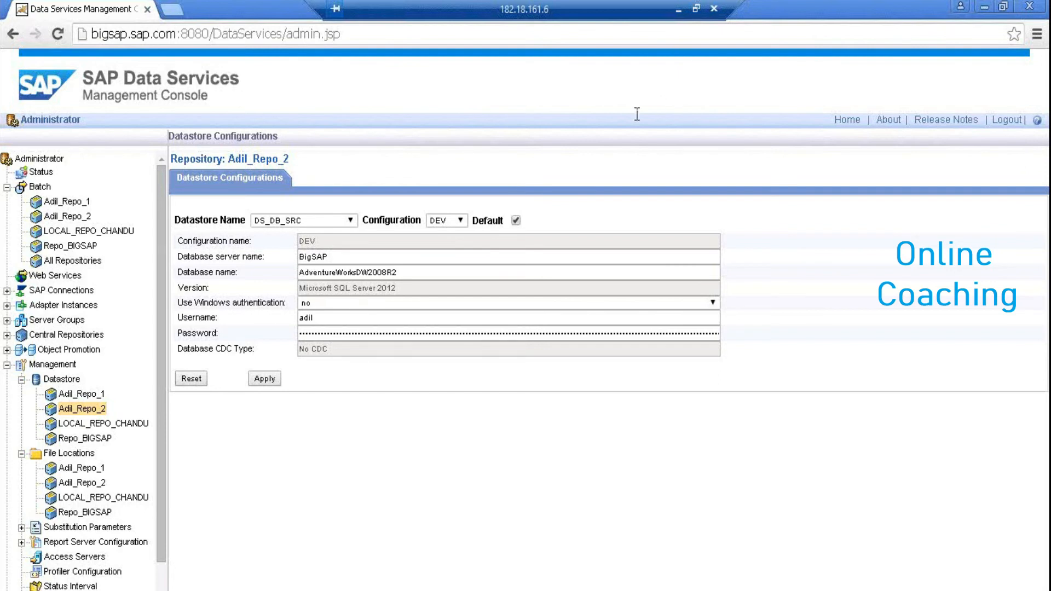
left_click(94, 485)
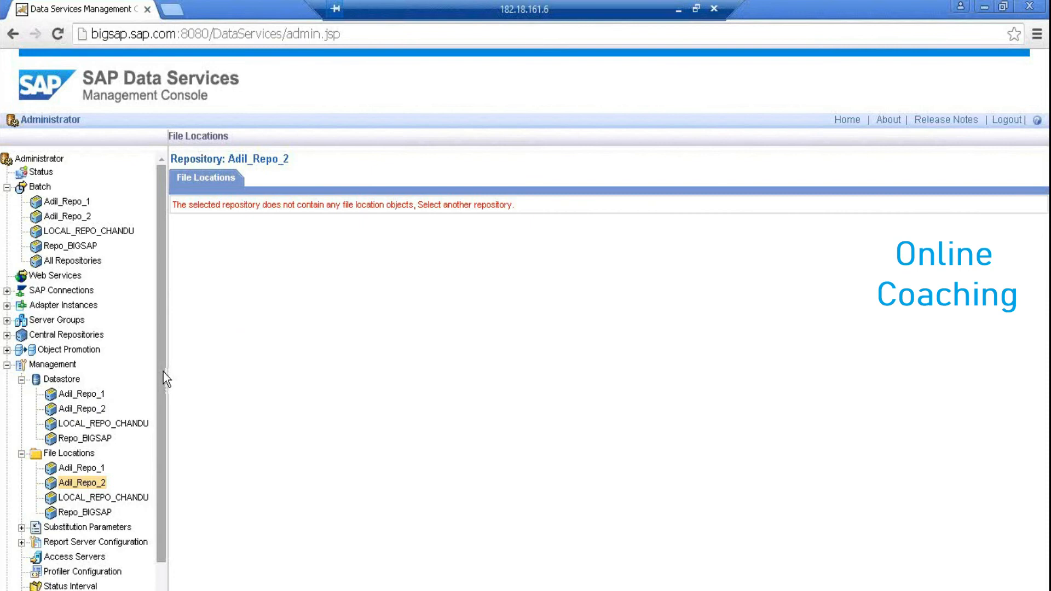
scroll(161, 405, "down", 2)
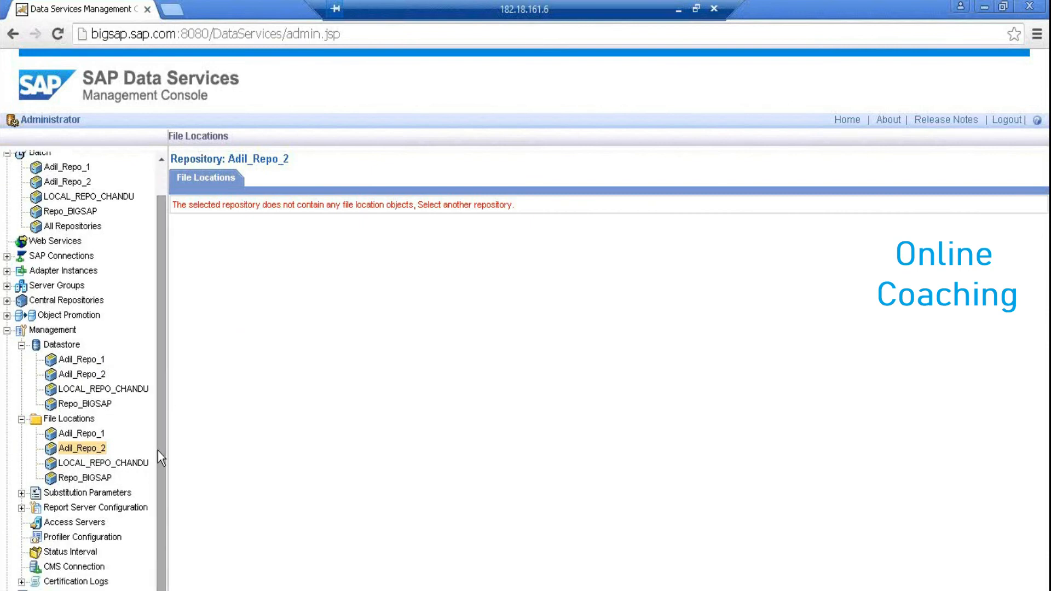
left_click(22, 493)
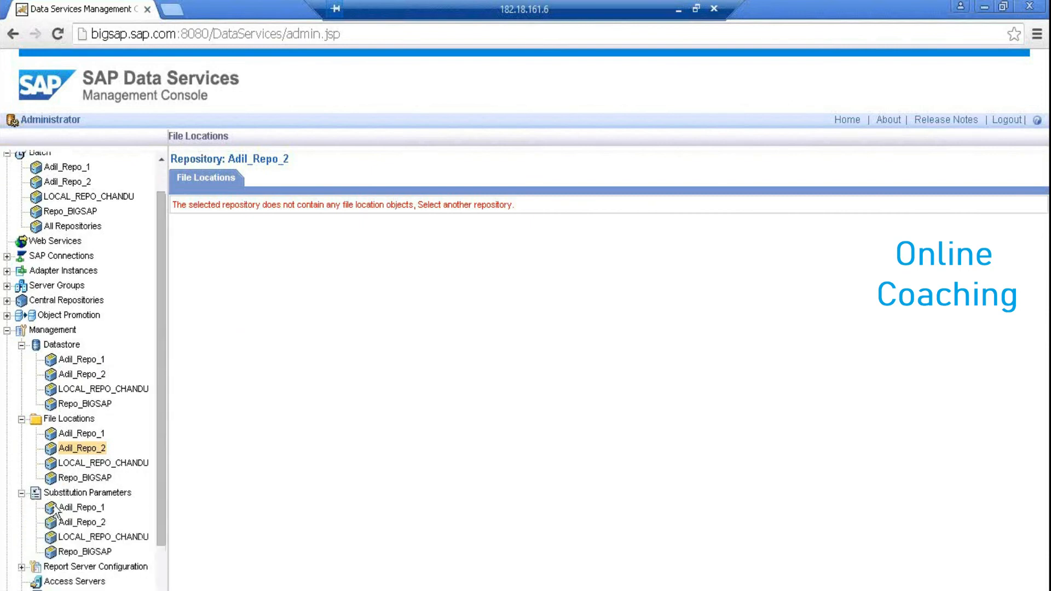
left_click(84, 523)
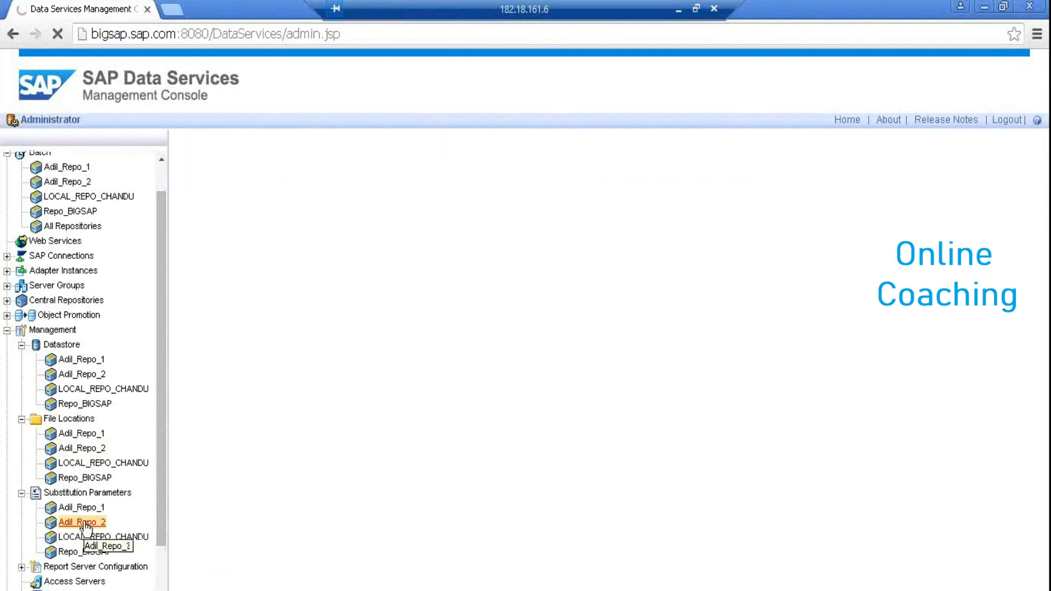
key("alt+Tab")
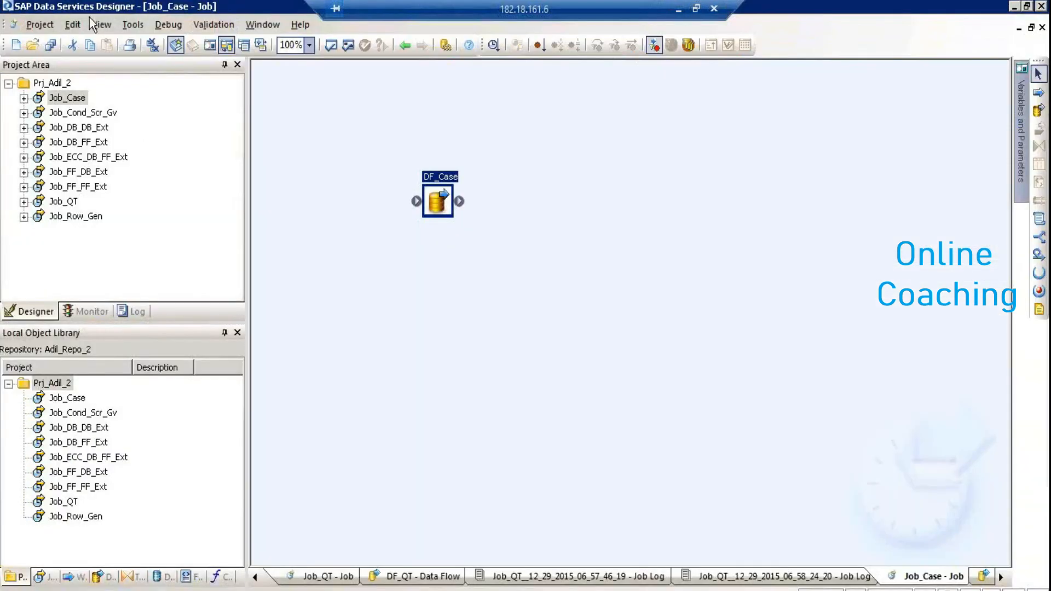
left_click(124, 23)
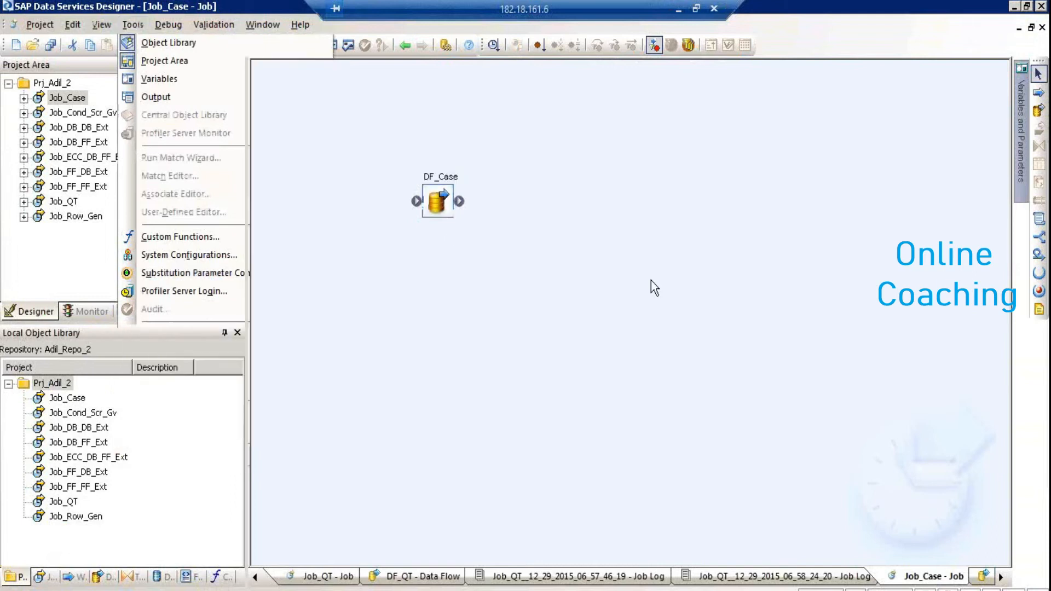
key("alt+Tab")
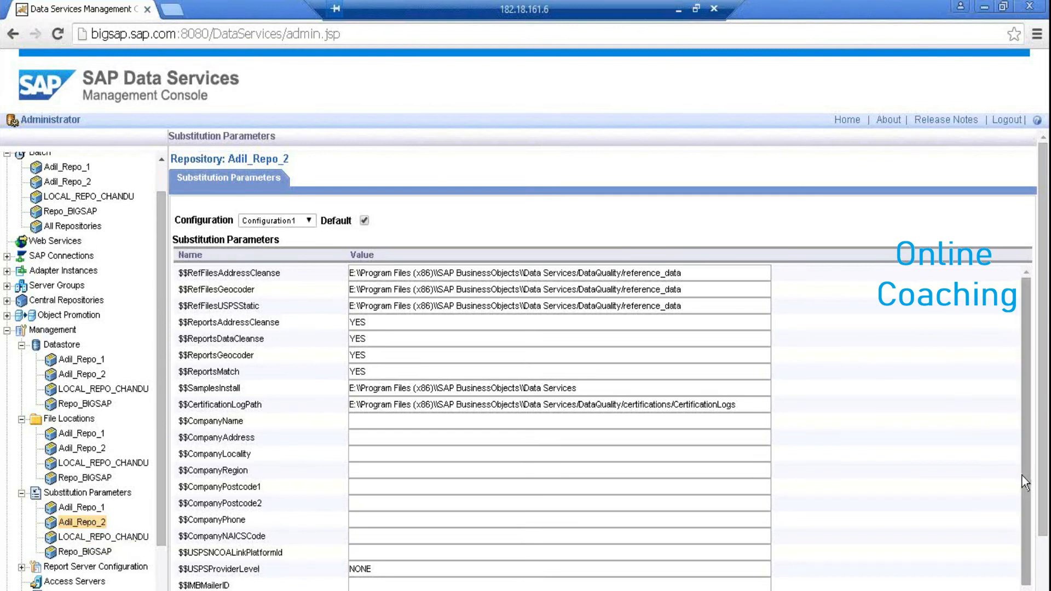
Open LOCAL_REPO_CHANDU's report server settings (host bigsap.sap.com, port 8080, PDF export)
scroll(1026, 540, "down", 2)
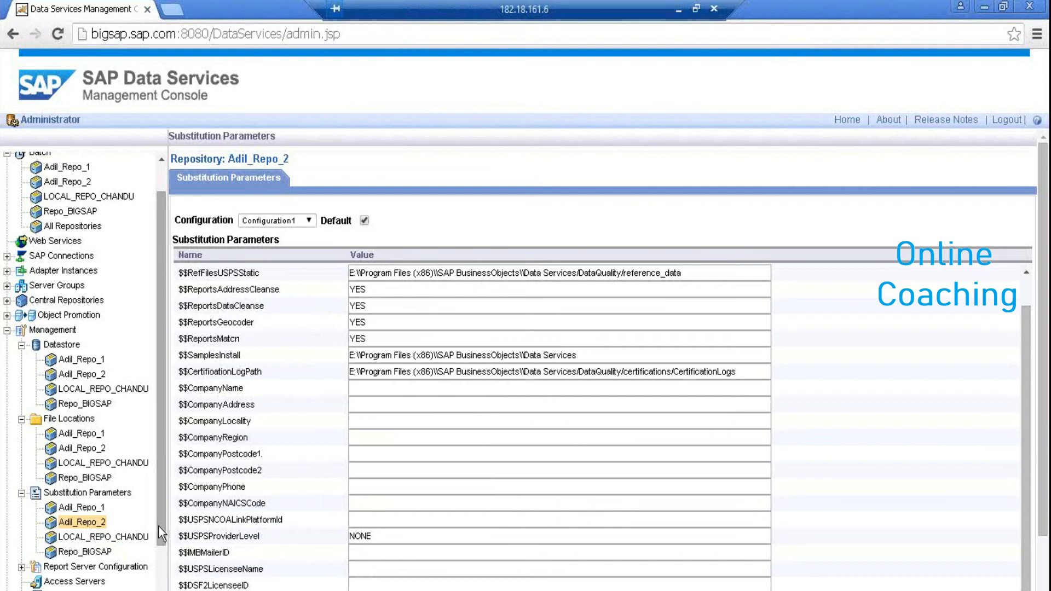
scroll(159, 540, "down", 1)
scroll(159, 550, "down", 2)
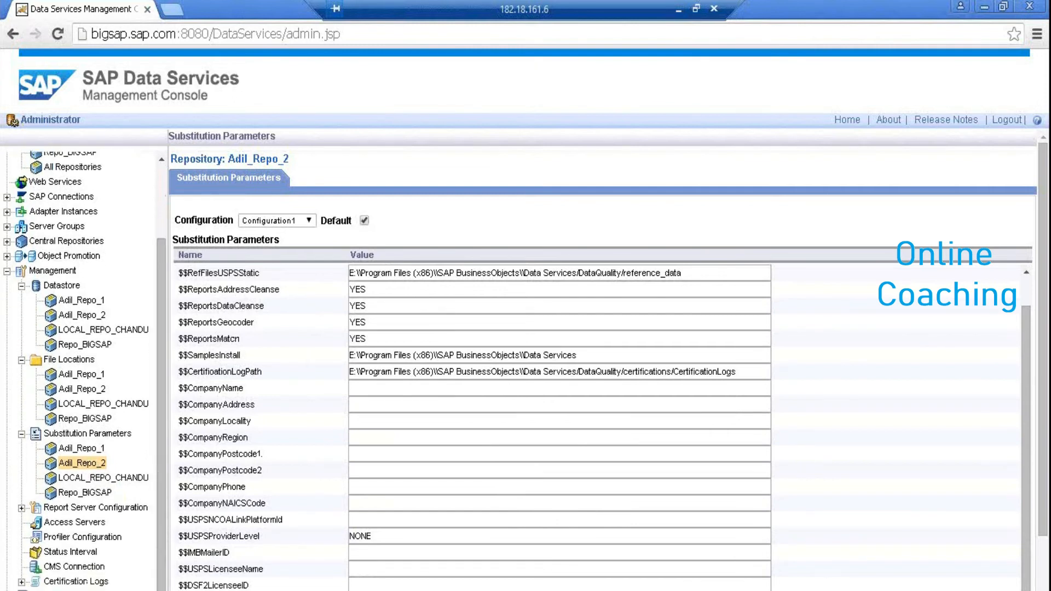
left_click(21, 508)
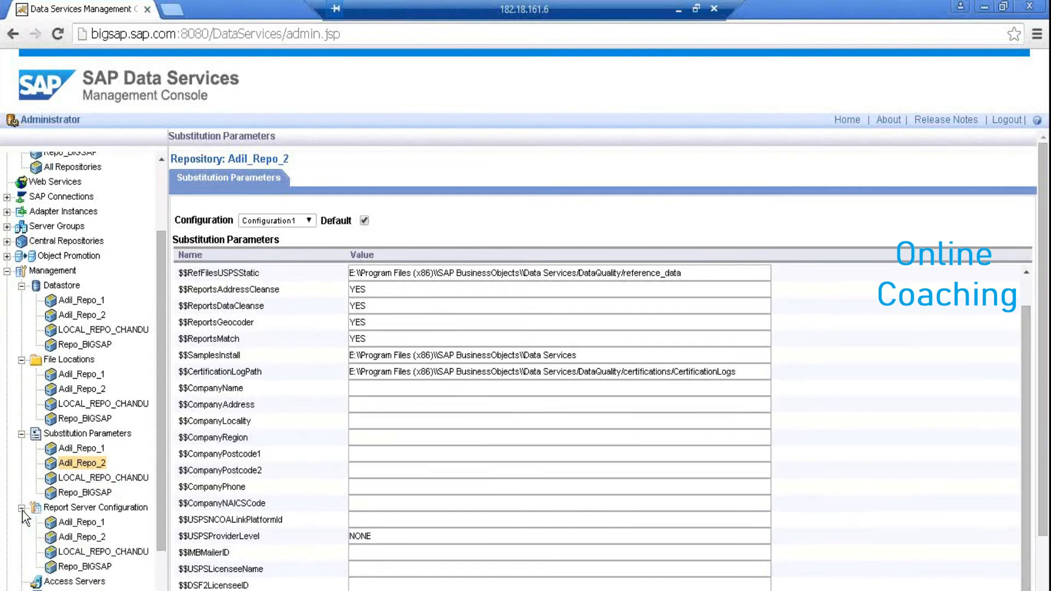
left_click(110, 553)
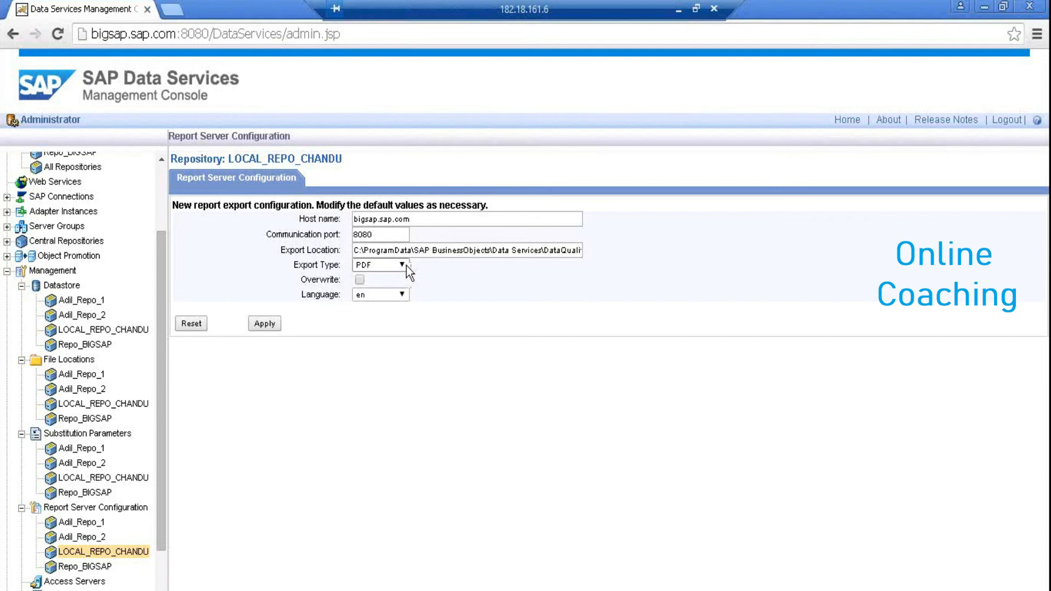
Copy the Export Location path into Run and open it with Acrobat Reader, which fails
left_click(480, 249)
left_click(470, 250)
key("shift+End")
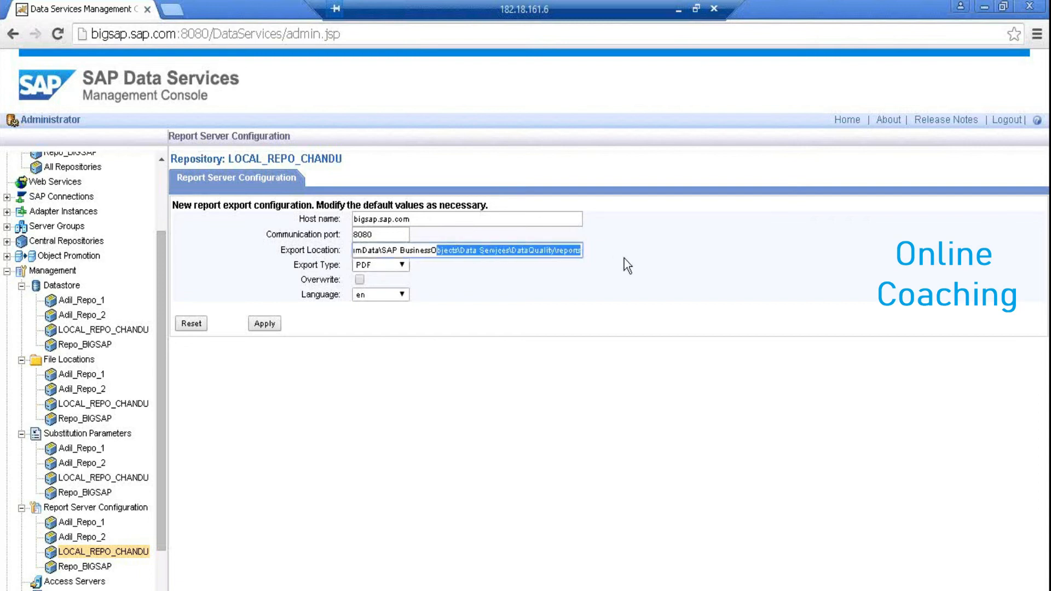
key("ctrl+a")
key("ctrl+c")
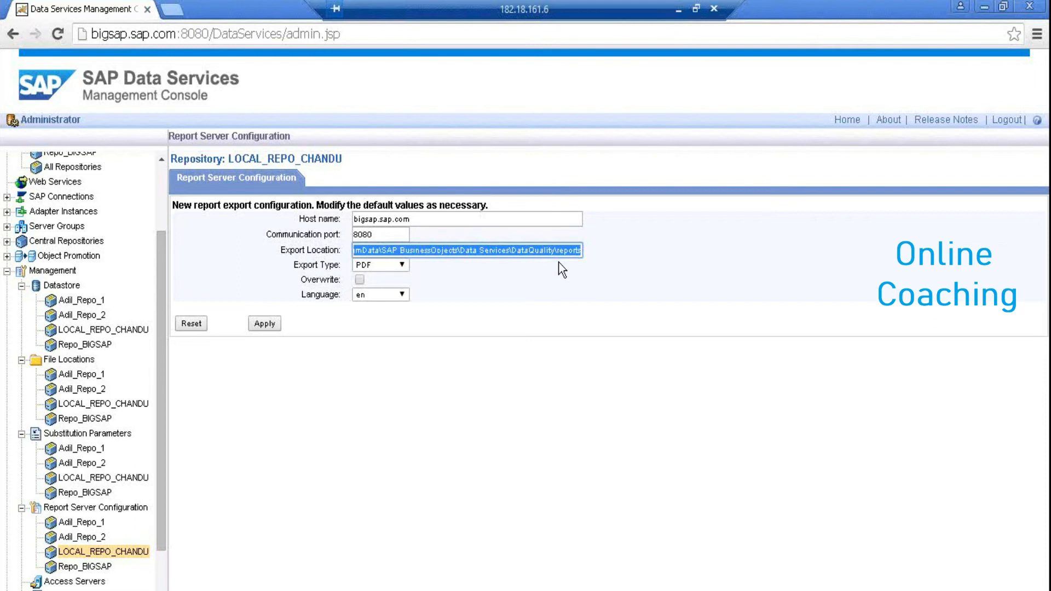
key("super+r")
key("ctrl+v")
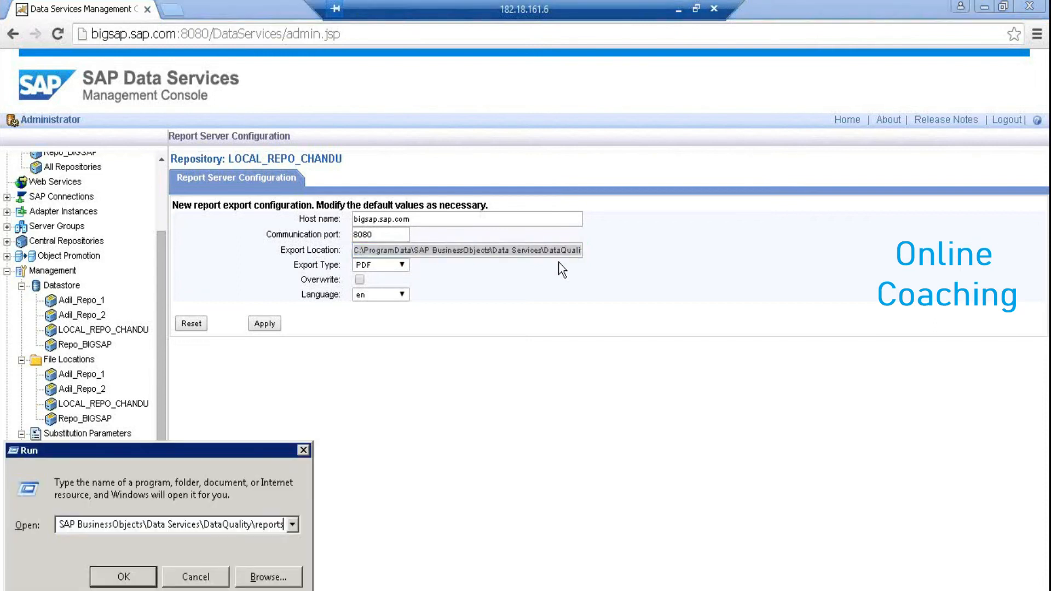
key("Return")
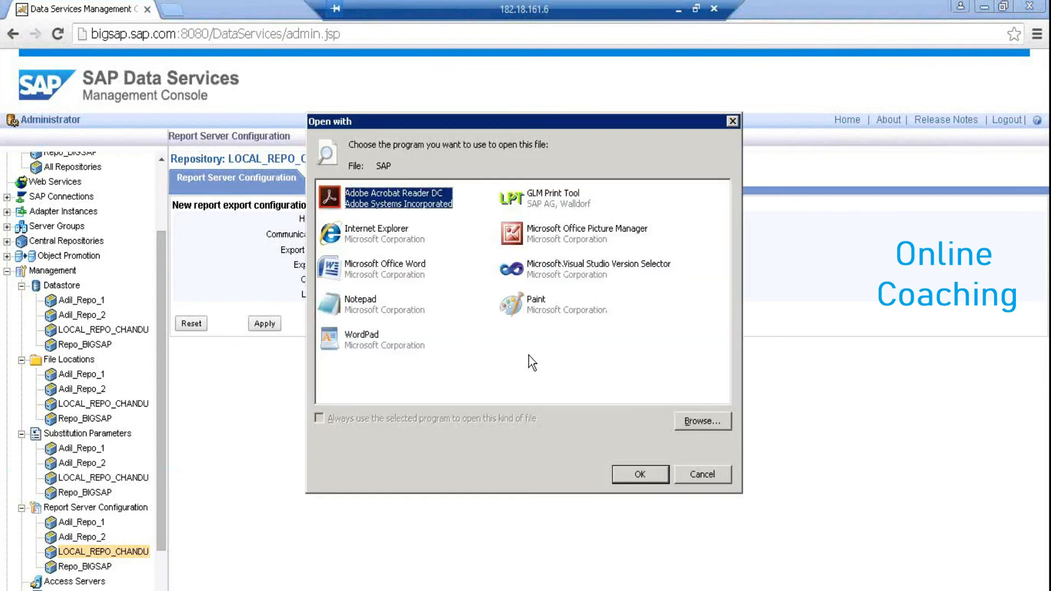
left_click(638, 474)
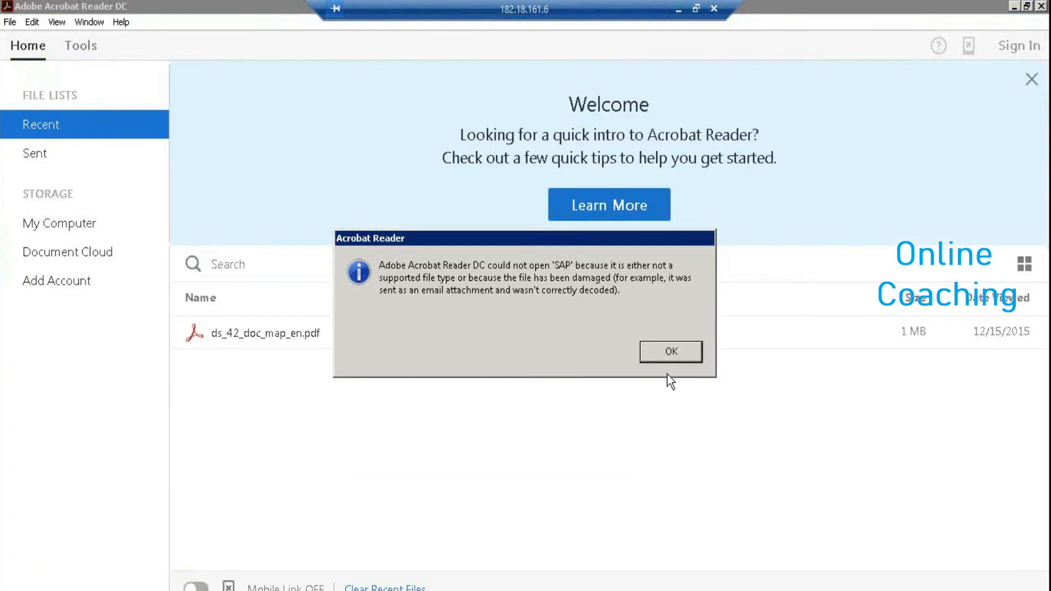
Dismiss the Acrobat error and retry the export path in Run, cancelling Open with
left_click(701, 353)
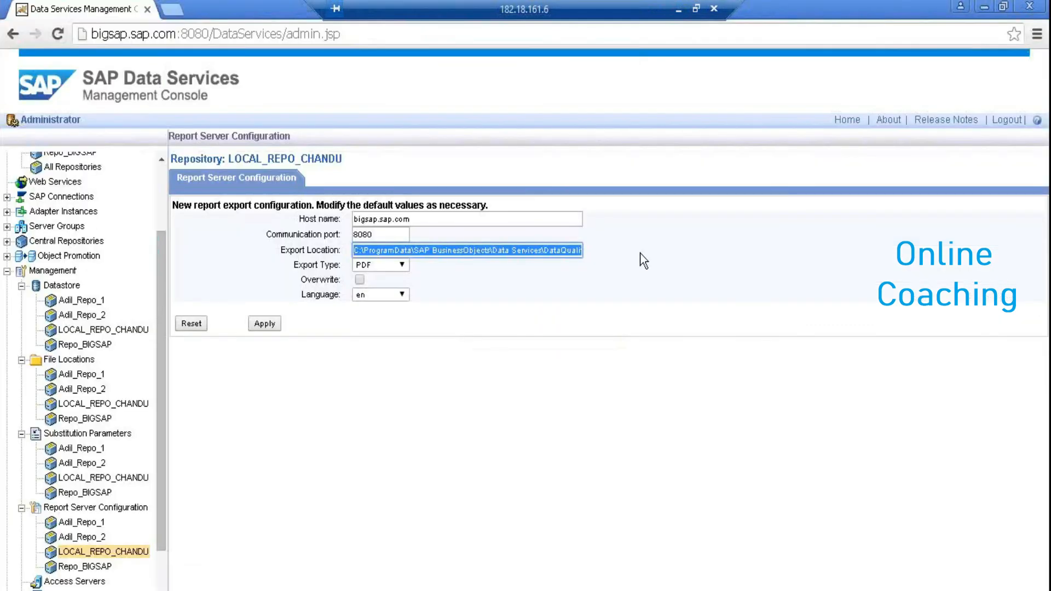
left_click(546, 252)
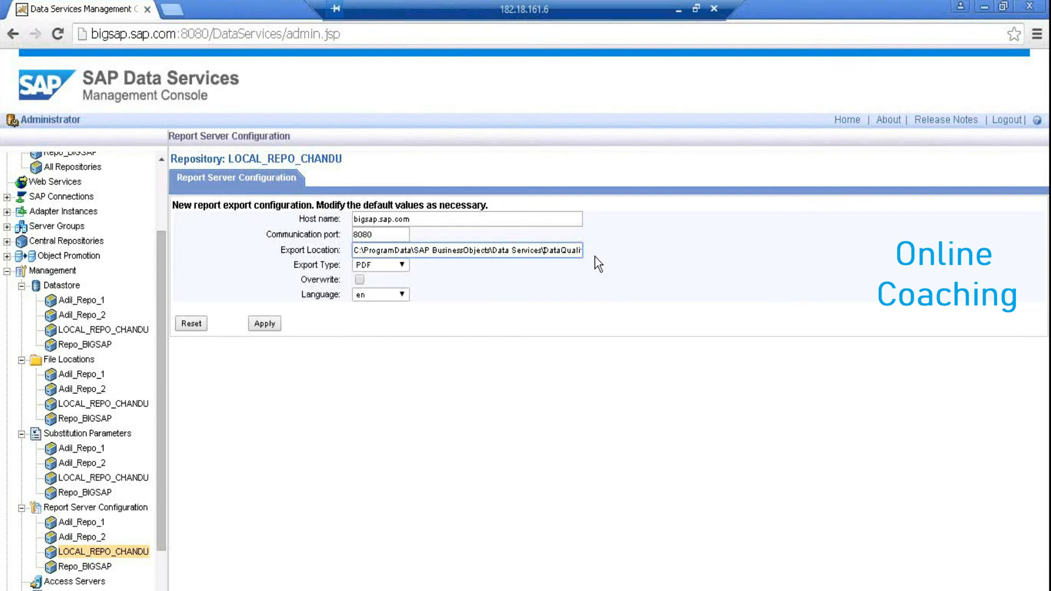
left_click_drag(550, 250, 596, 254)
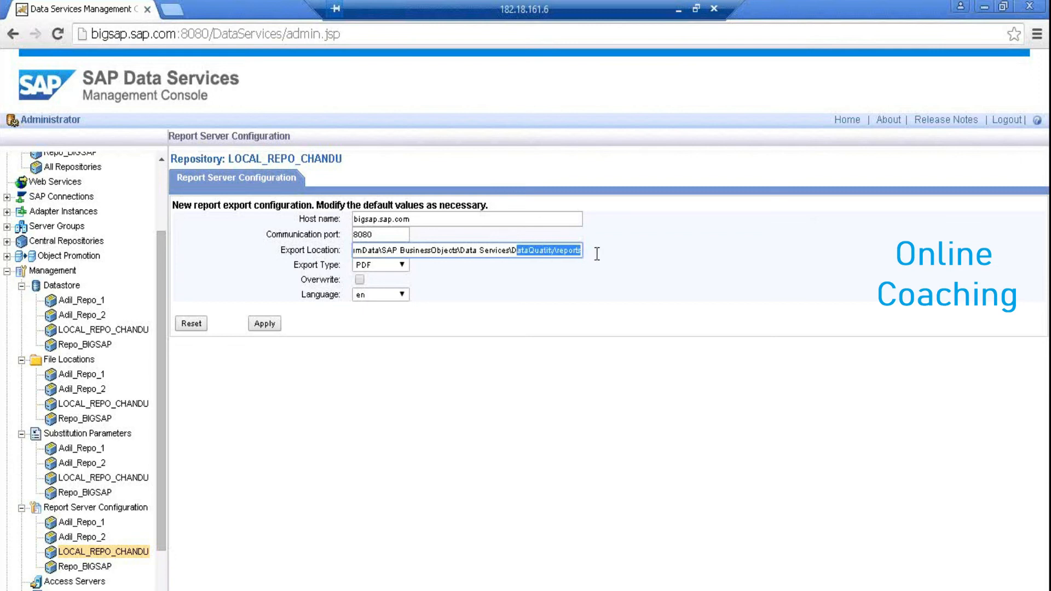
left_click(556, 251)
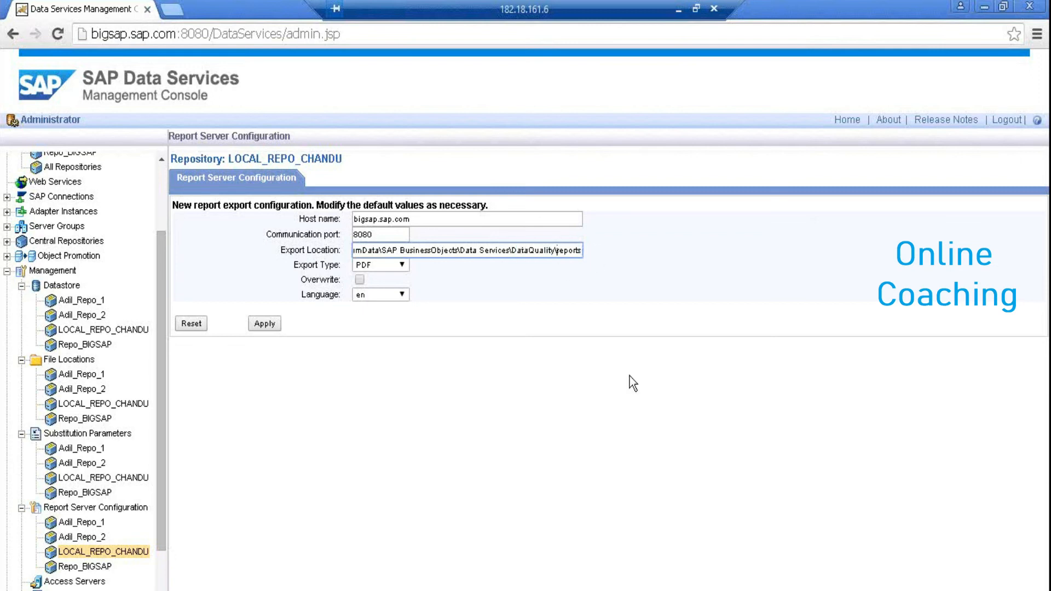
key("ctrl+shift+Left")
key("ctrl+shift+Left")
key("ctrl+shift+Left")
key("ctrl+shift+Left")
key("ctrl+shift+Left")
key("ctrl+shift+Left")
key("ctrl+shift+Left")
key("ctrl+shift+Left")
key("ctrl+shift+Left")
key("ctrl+shift+Left")
key("super+r")
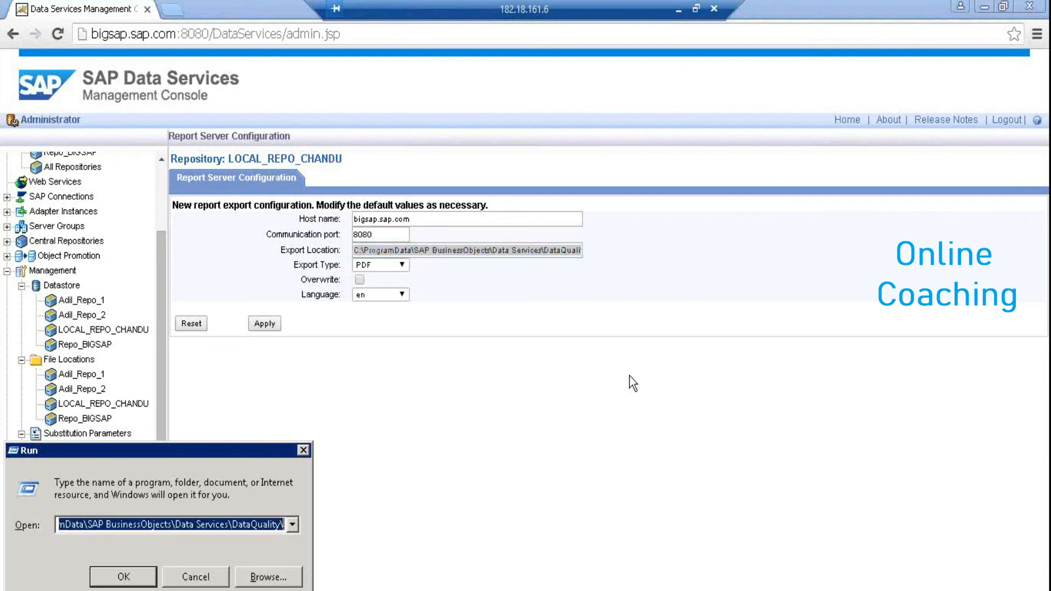
key("Return")
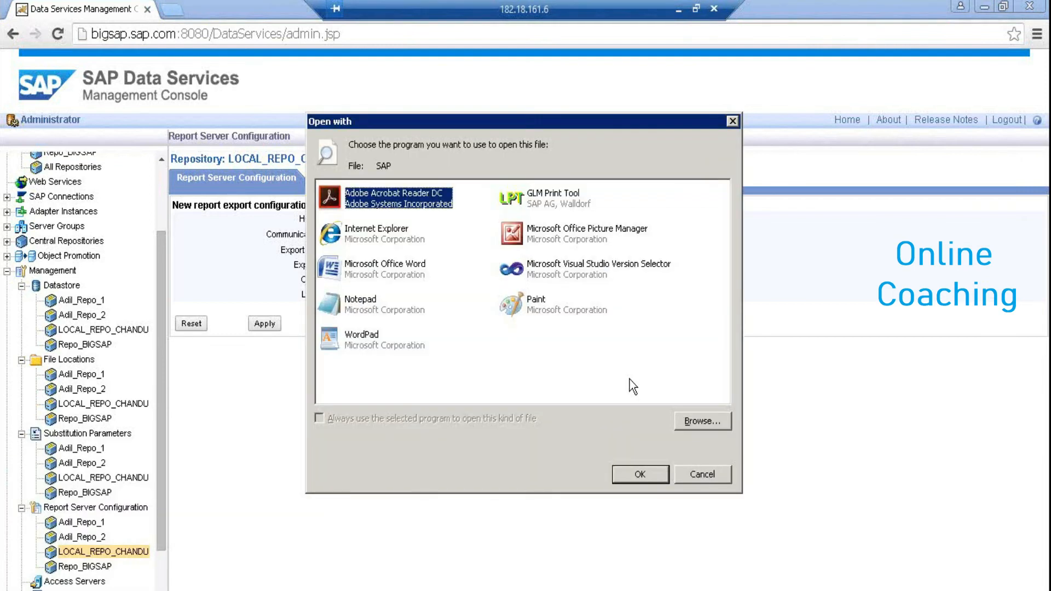
left_click(698, 473)
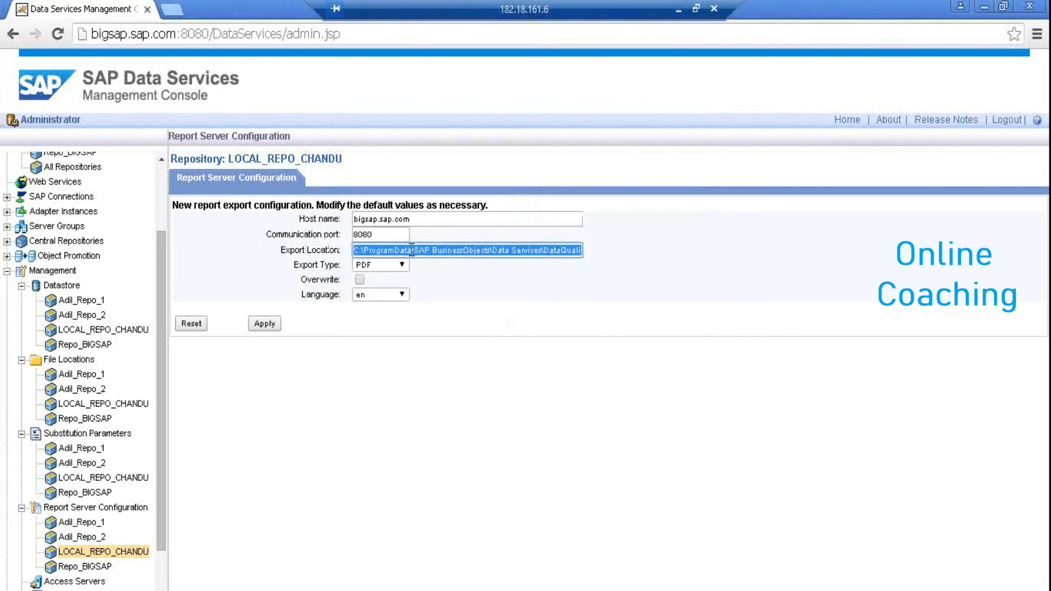
Inspect the Export Type, host name and port 8080 fields, leaving them unchanged
left_click(402, 264)
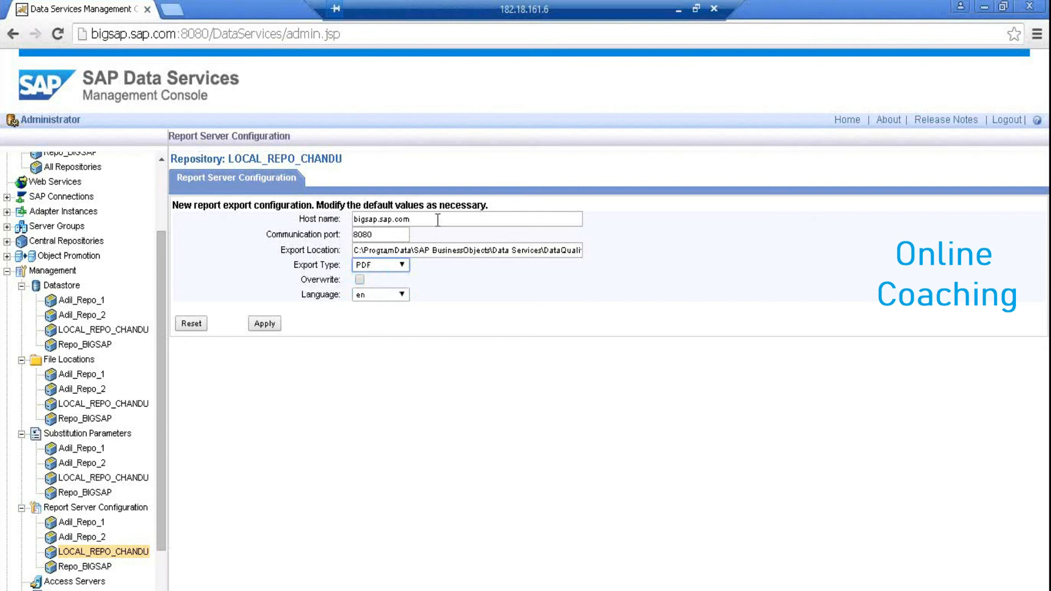
double_click(358, 218)
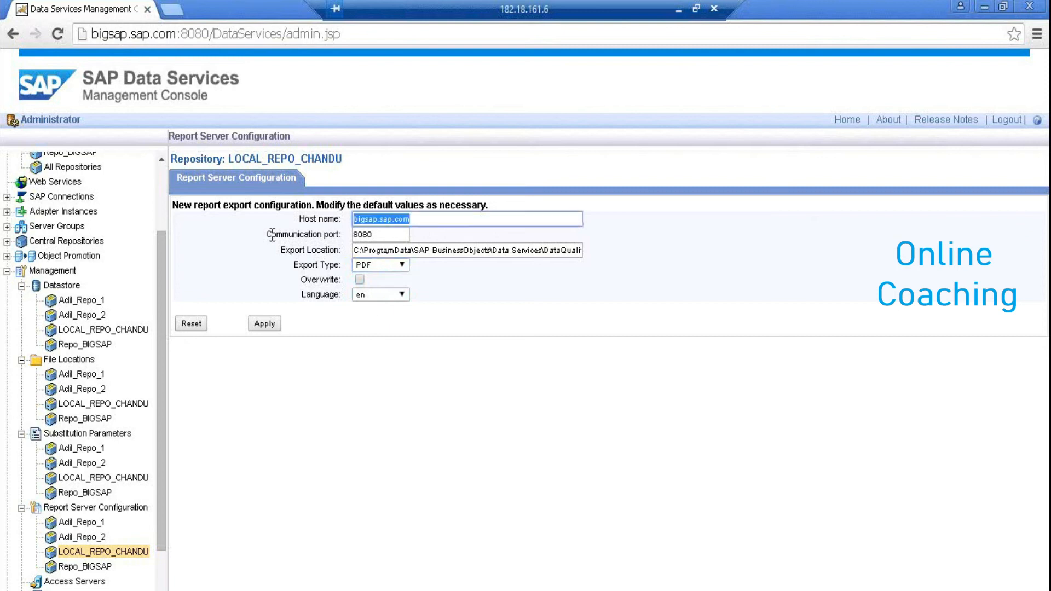
left_click(382, 235)
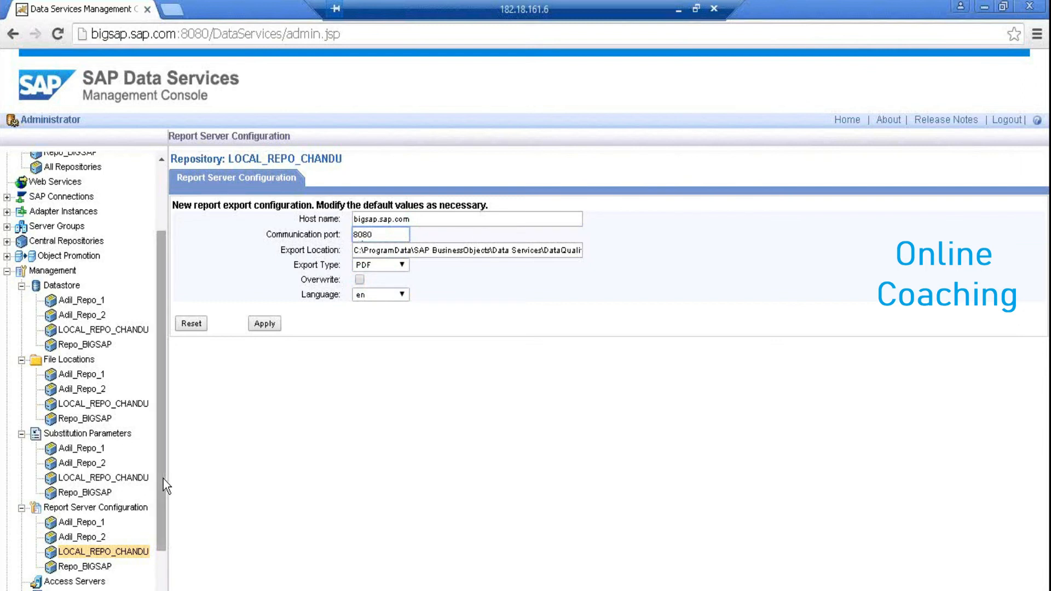
left_click_drag(160, 543, 160, 583)
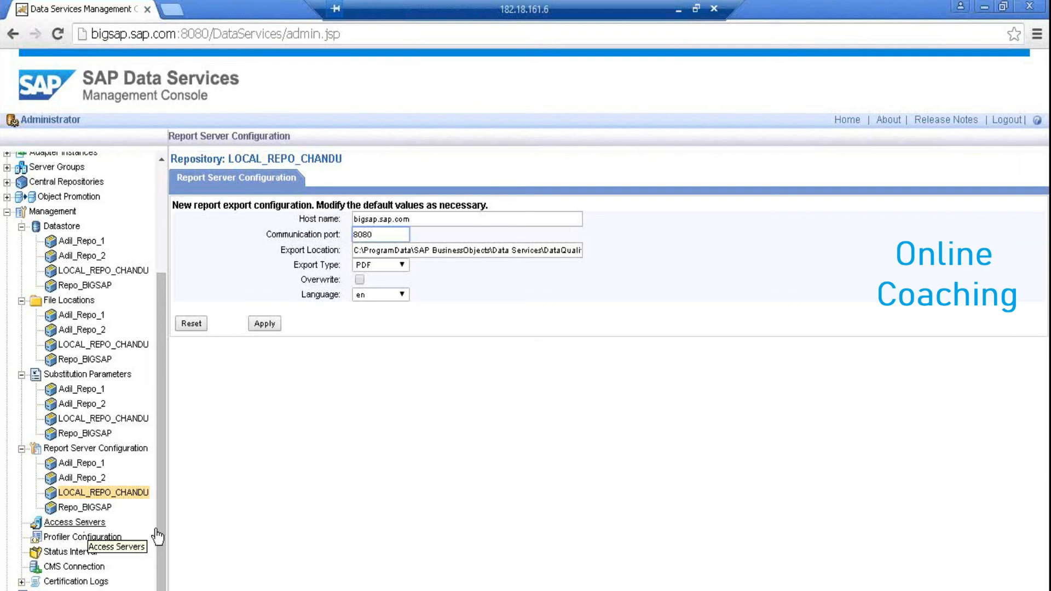
Show Profiler Configuration (size All, 5000 rows per commit, 10 tasks), then the Start menu
left_click(112, 539)
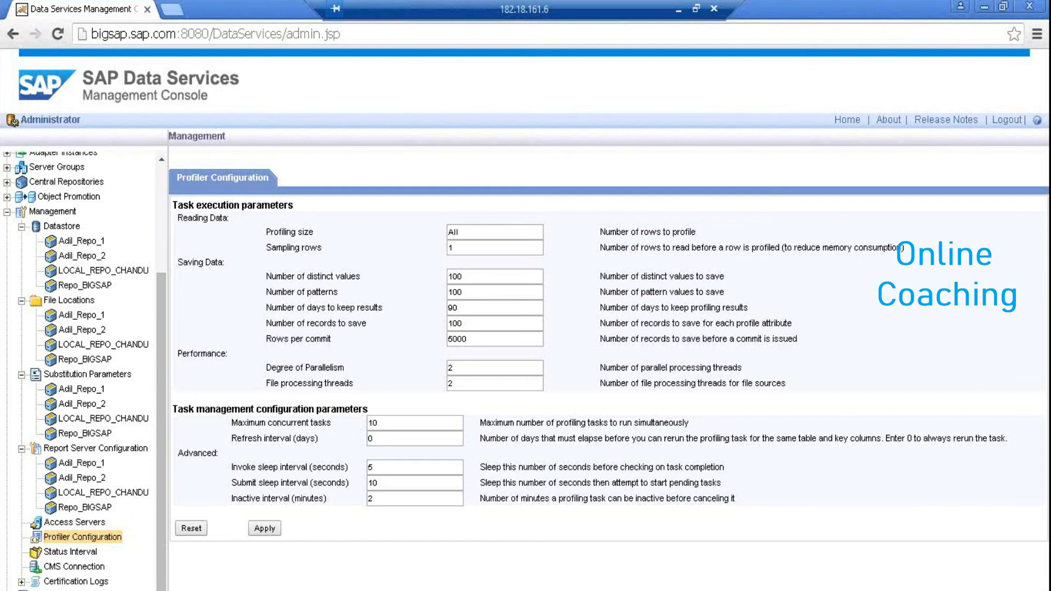
key("super")
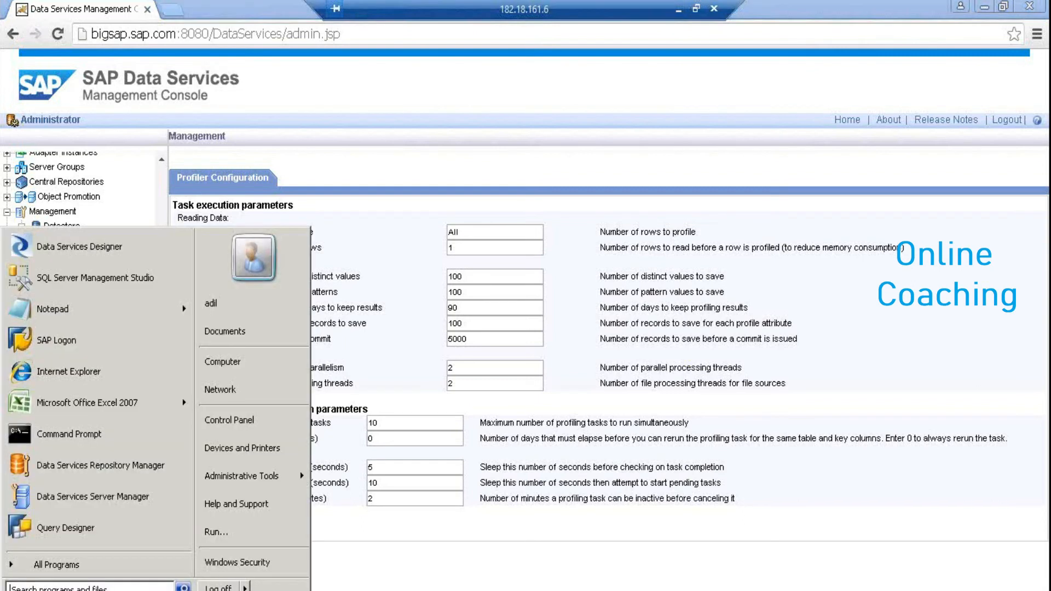
Launch Repository Manager from the SAP Data Services 4.2 Start menu folder
left_click(82, 562)
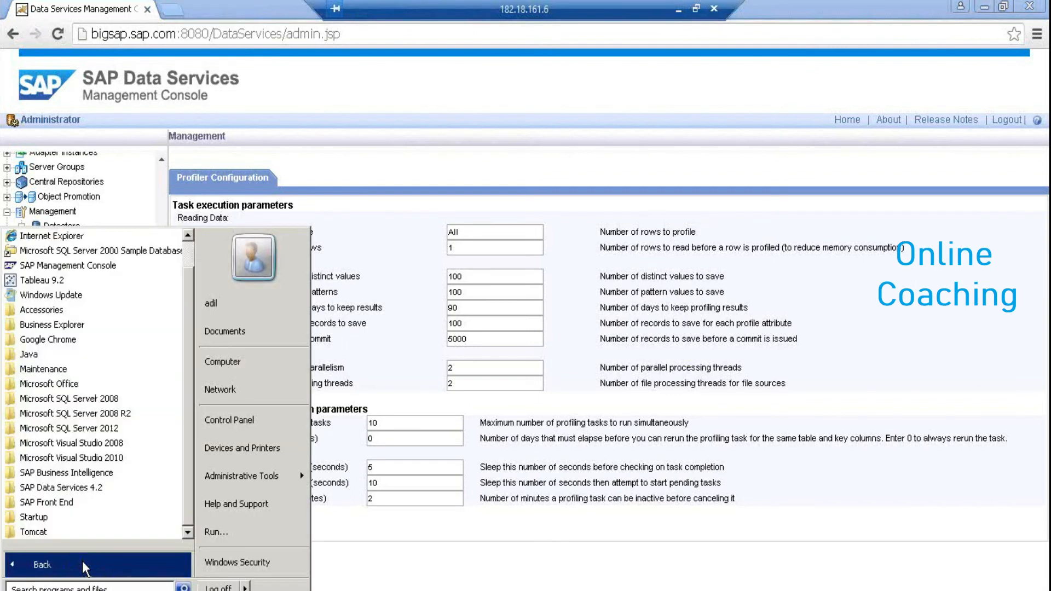
left_click(87, 487)
left_click(125, 487)
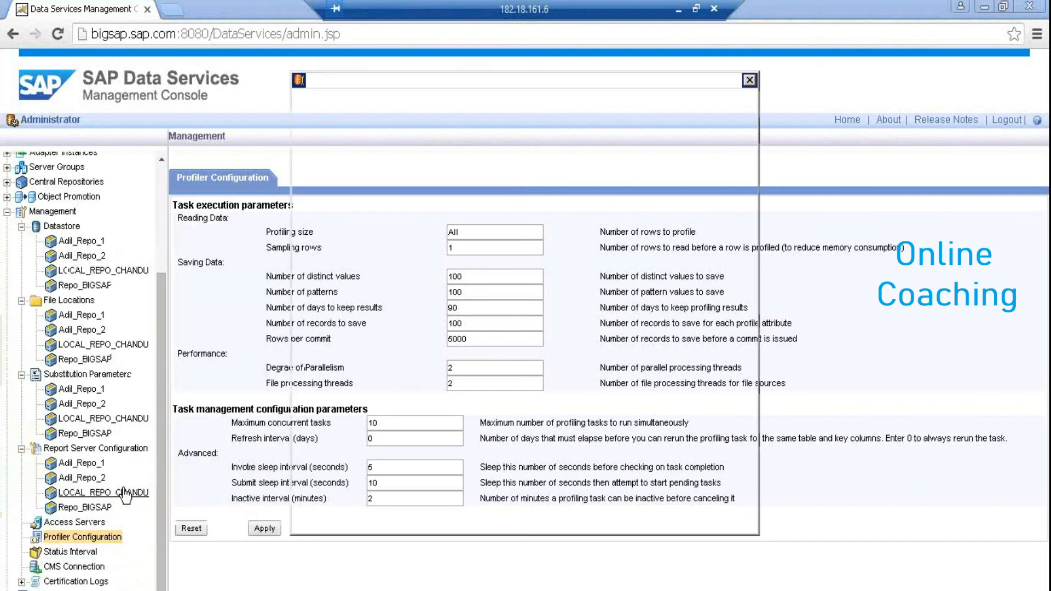
Choose repository type Profiler, database type Microsoft SQL Server, and database server localhost
left_click(500, 113)
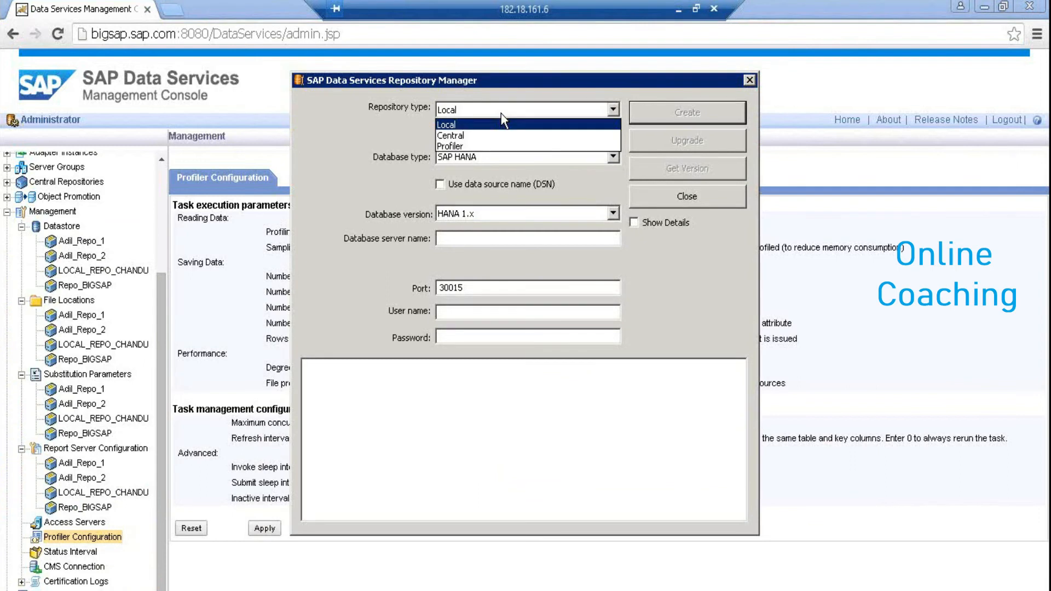
left_click(500, 146)
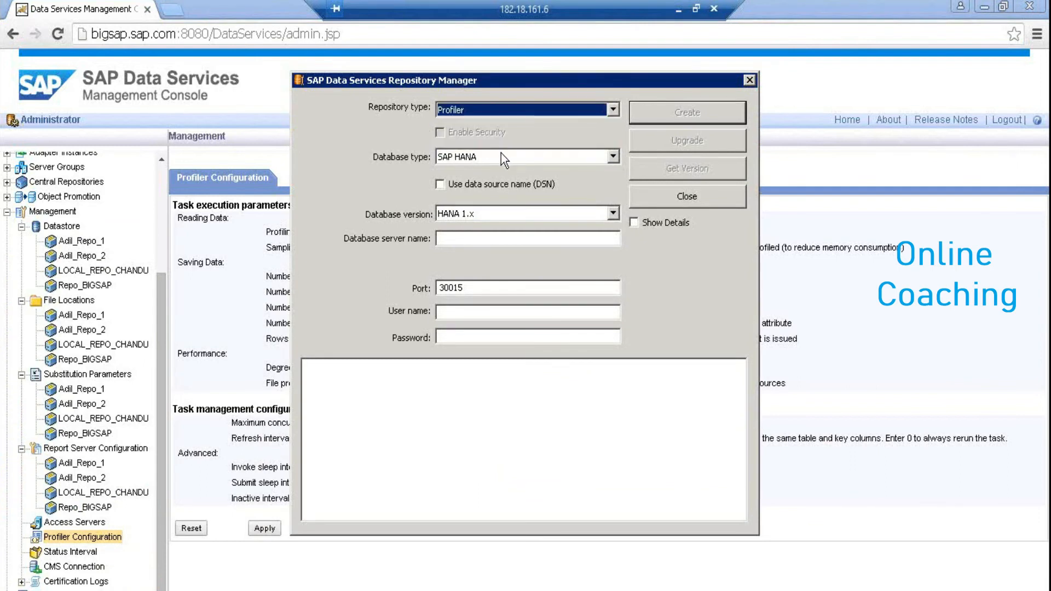
left_click(501, 156)
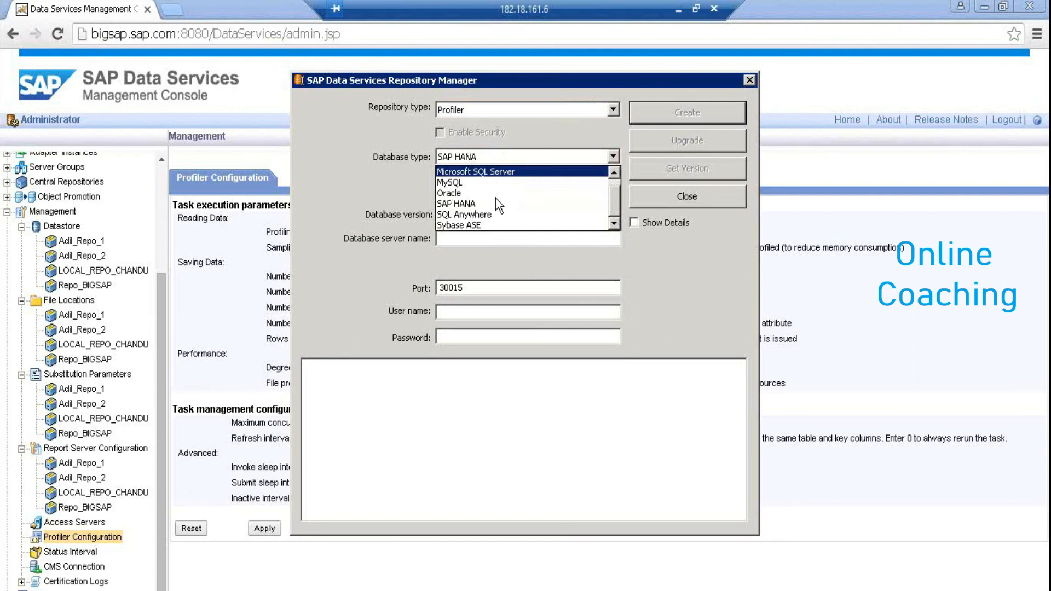
left_click(503, 171)
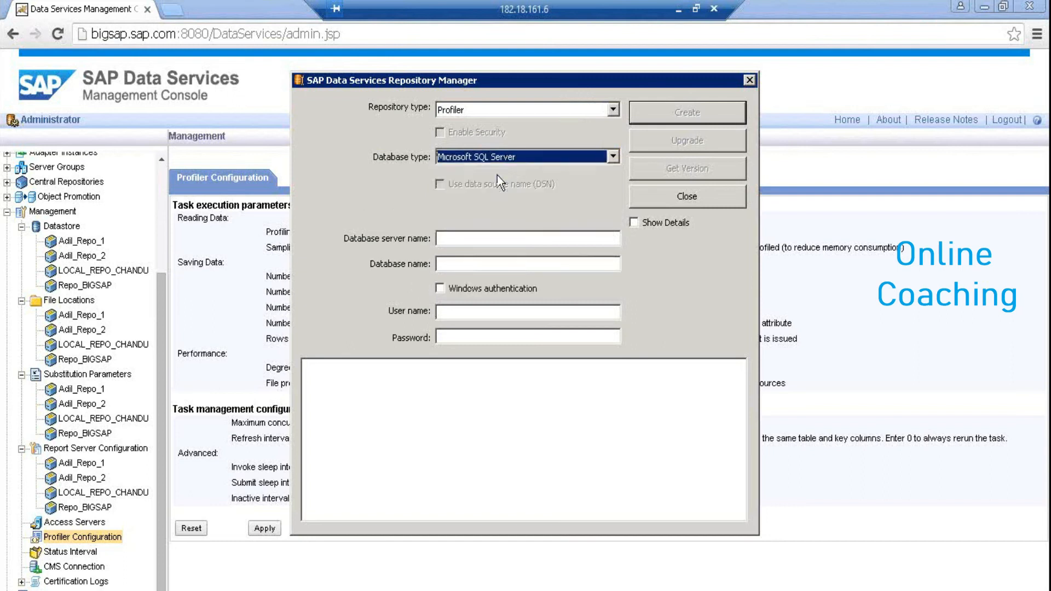
left_click(462, 238)
type("localhost")
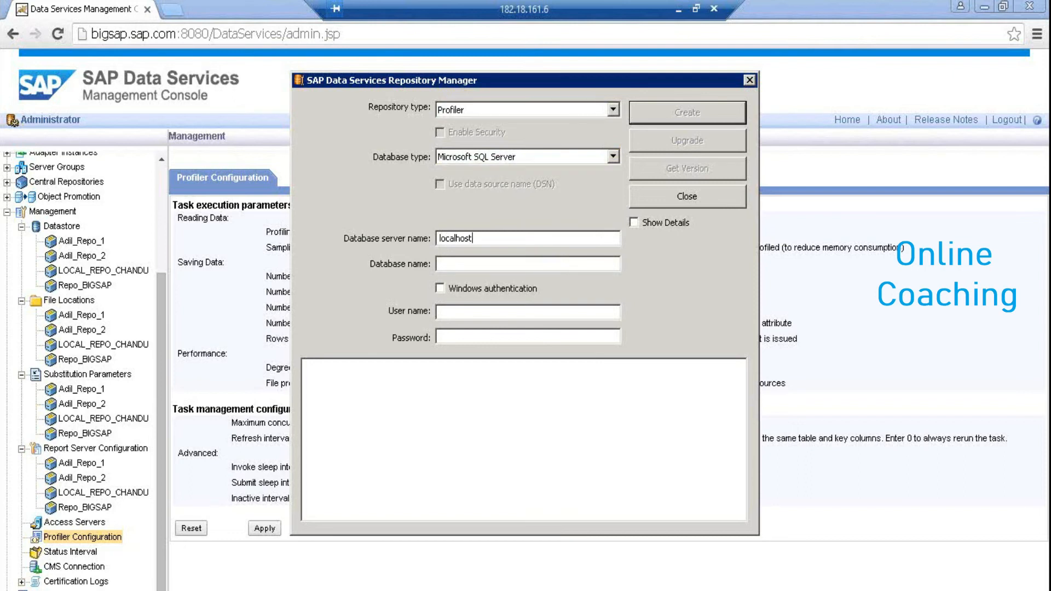
key("super")
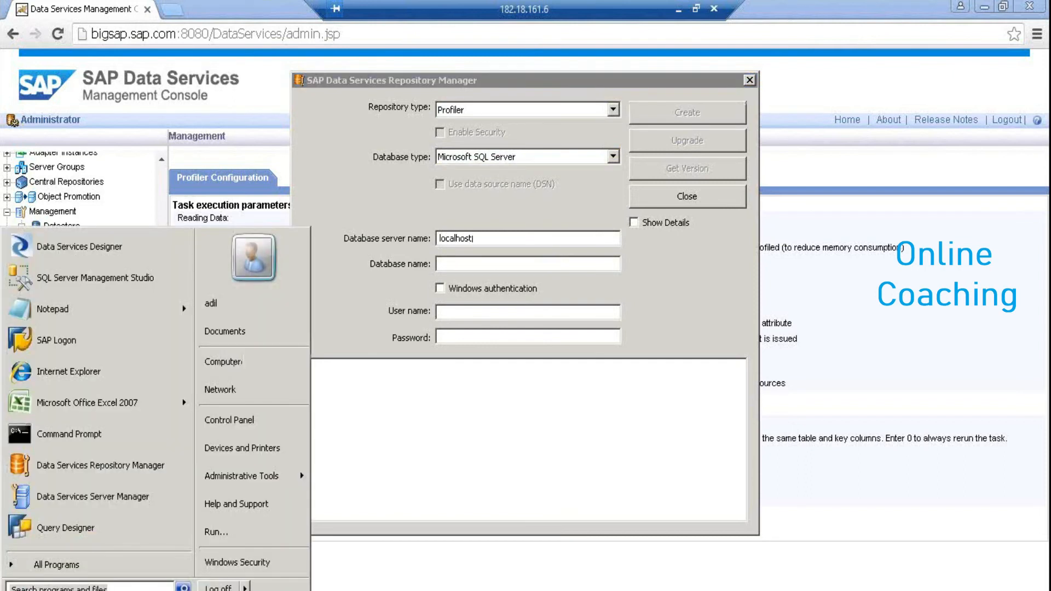
Start SQL Server Management Studio and connect to the BIGSAP server with the login password
left_click(69, 280)
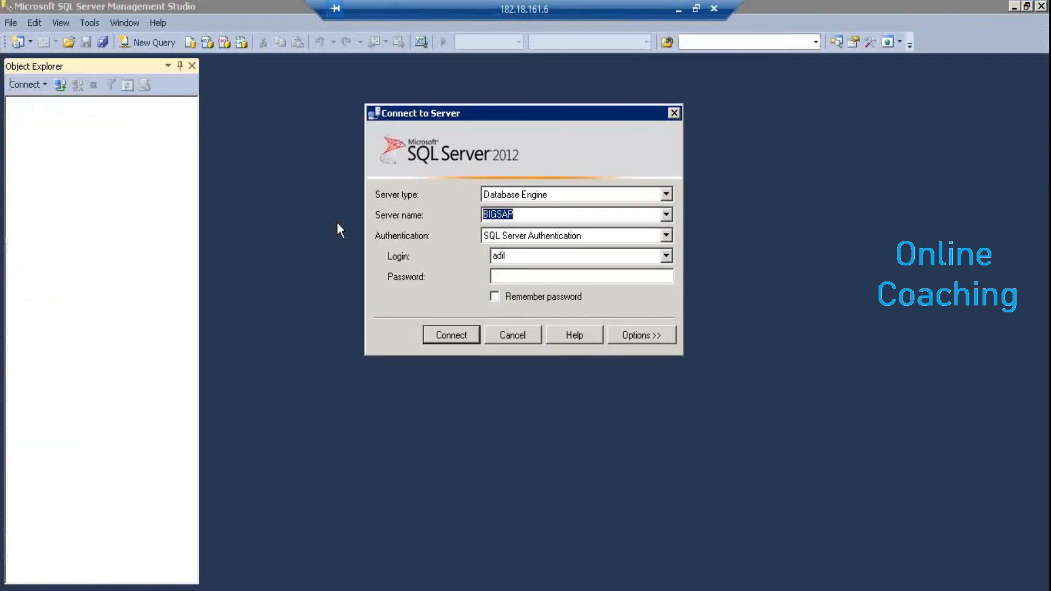
left_click(539, 278)
type("*********")
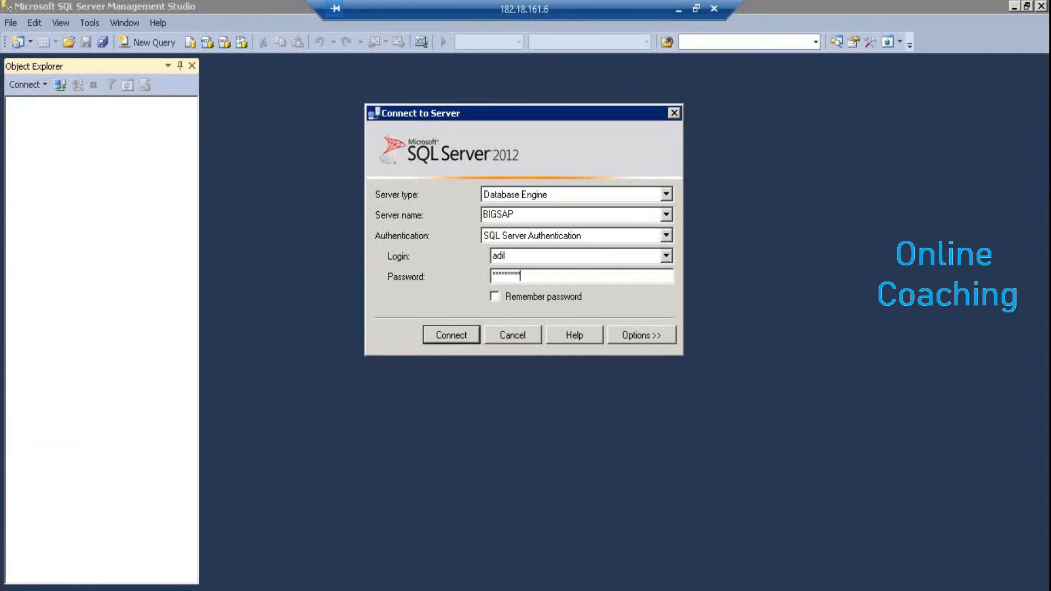
key("Return")
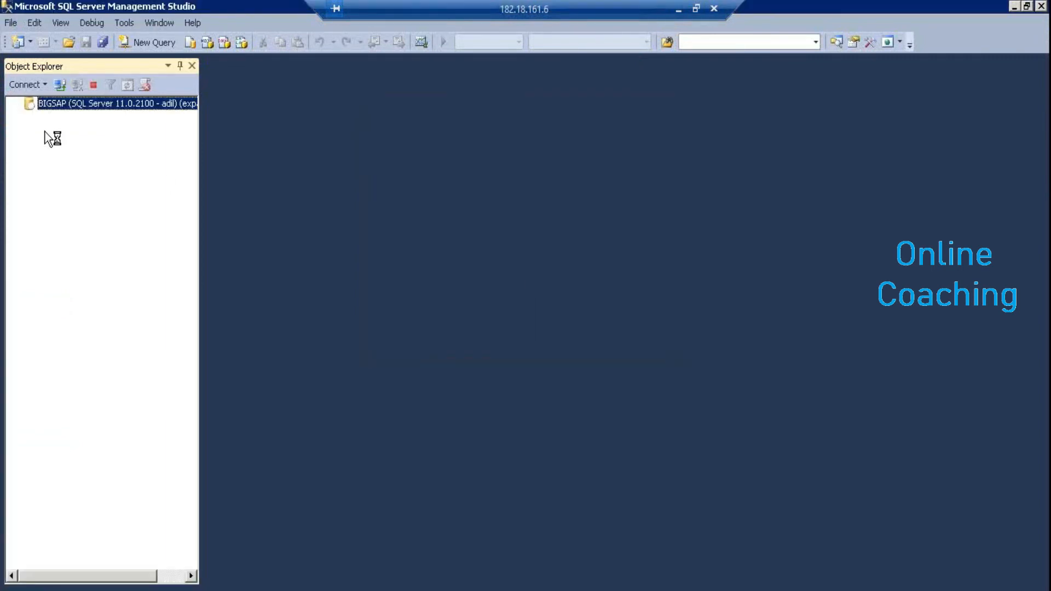
Create a new database named DB_PRO under Databases
left_click(54, 117)
right_click(53, 119)
left_click(80, 129)
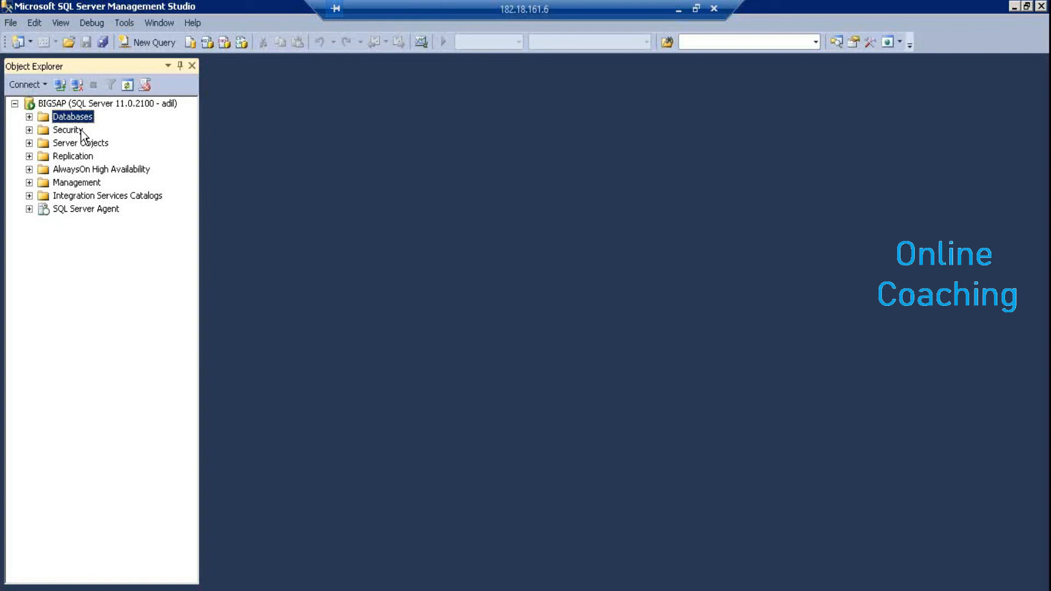
type("0")
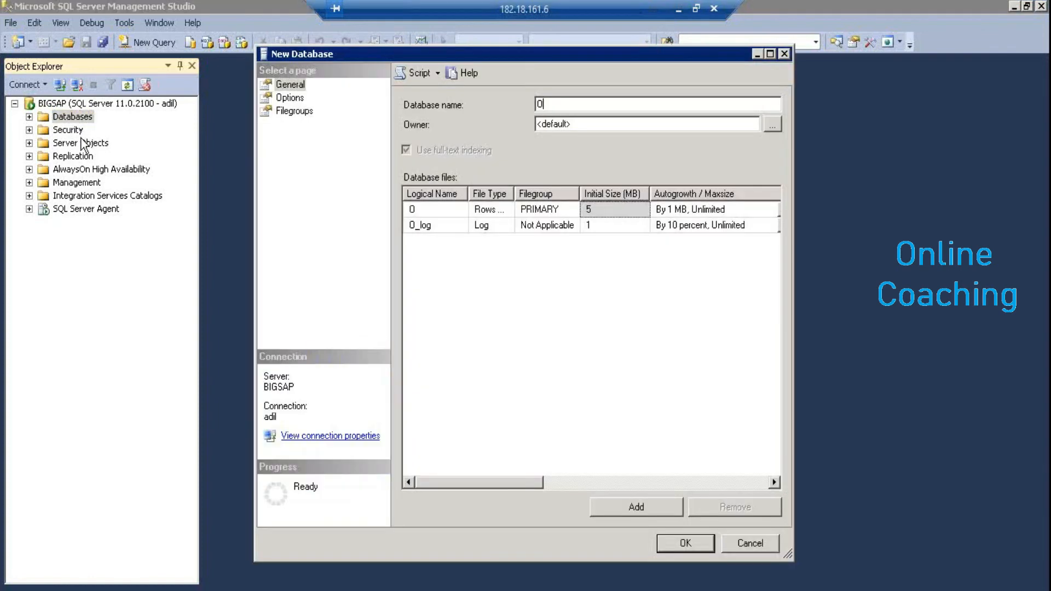
key("BackSpace")
type("DB_PR")
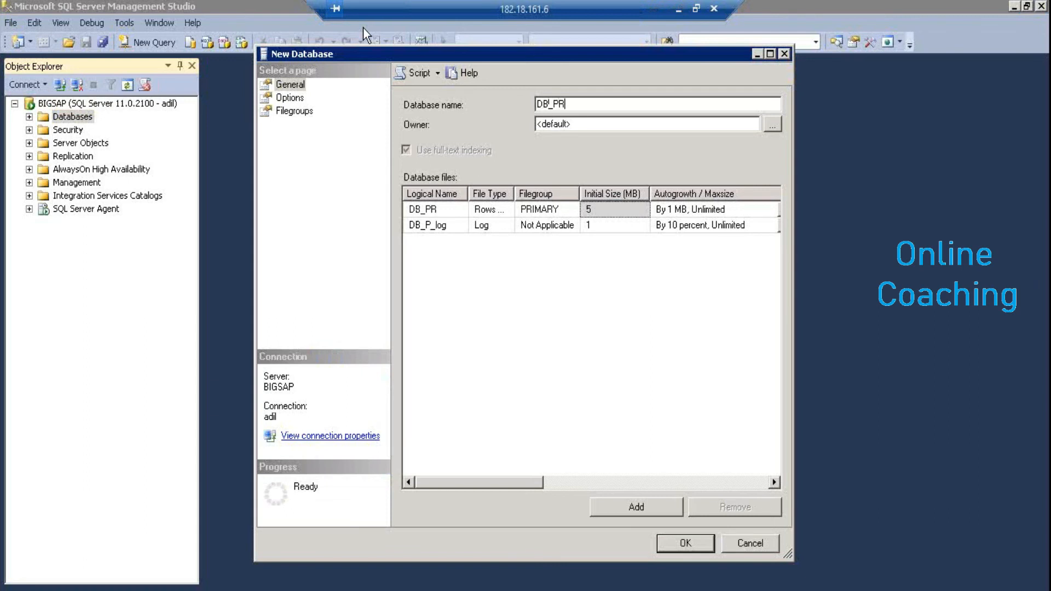
type("O")
left_click(674, 543)
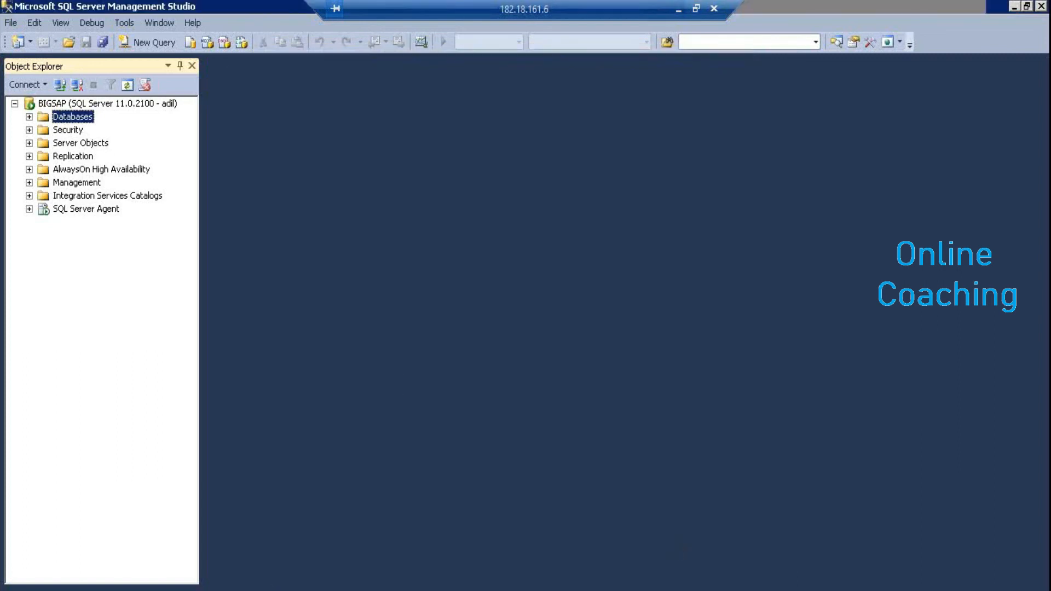
Enter DB_PRO as the repository database name, with the SQL Server user name and password
key("alt+Tab")
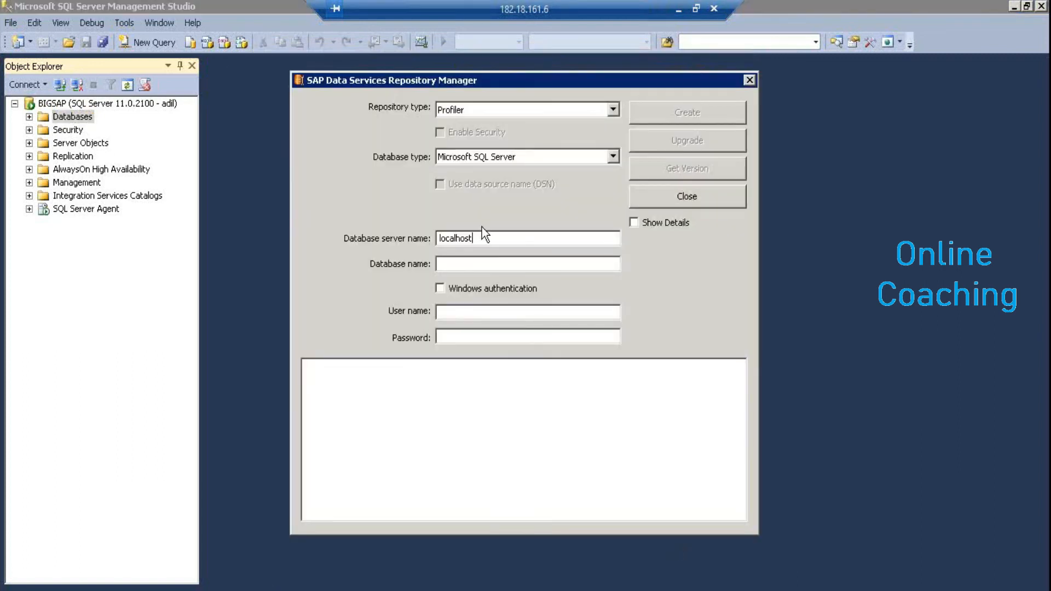
left_click(480, 264)
type("DB_PRO")
key("Tab")
key("Tab")
type("adil")
key("Tab")
type("*********")
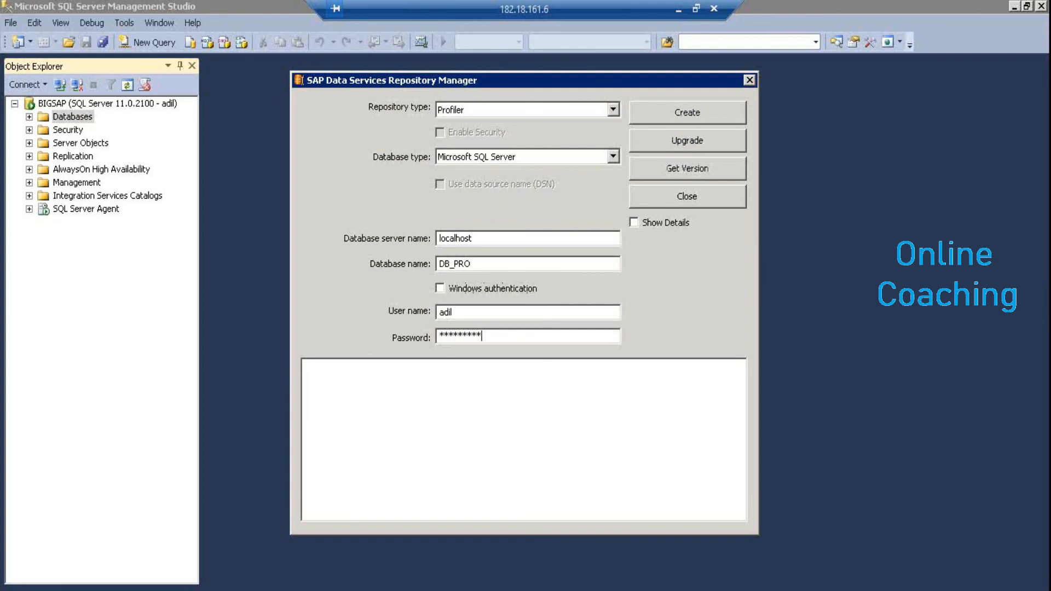
Check the database version, then create the Profiler repository in DB_PRO
left_click(678, 170)
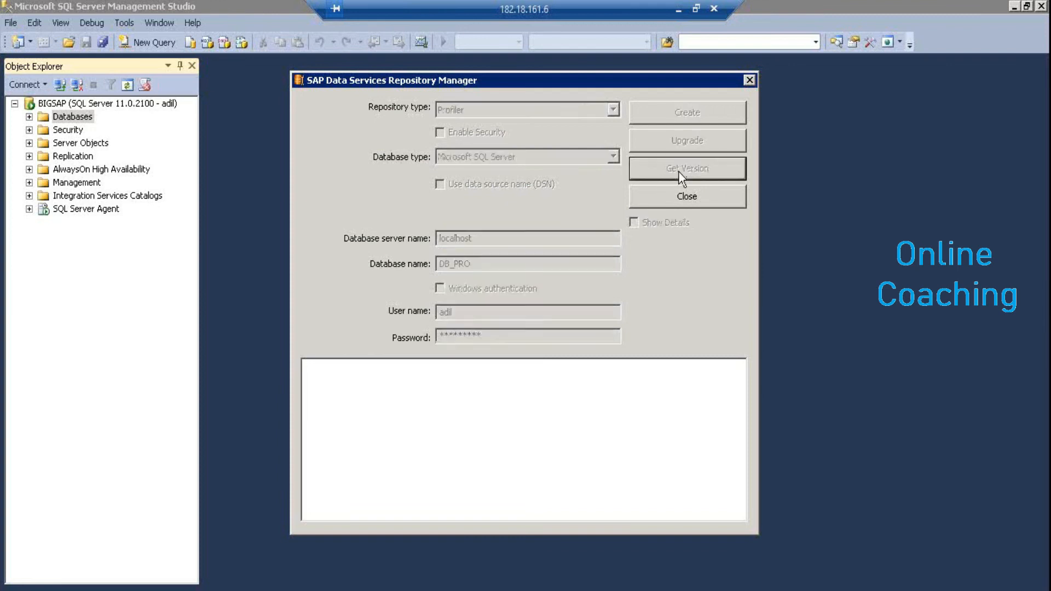
left_click(686, 112)
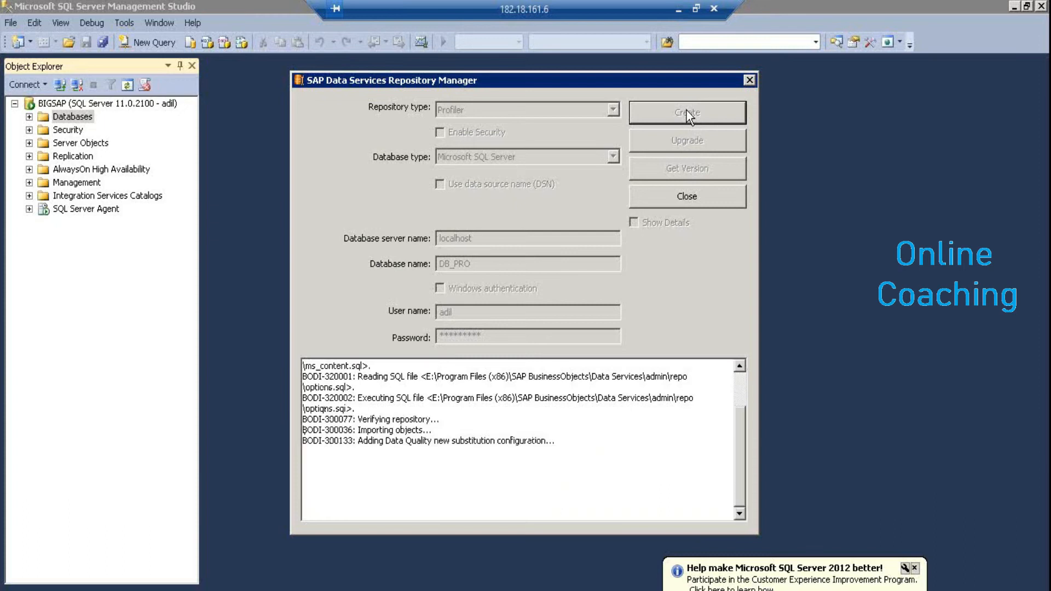
left_click(15, 590)
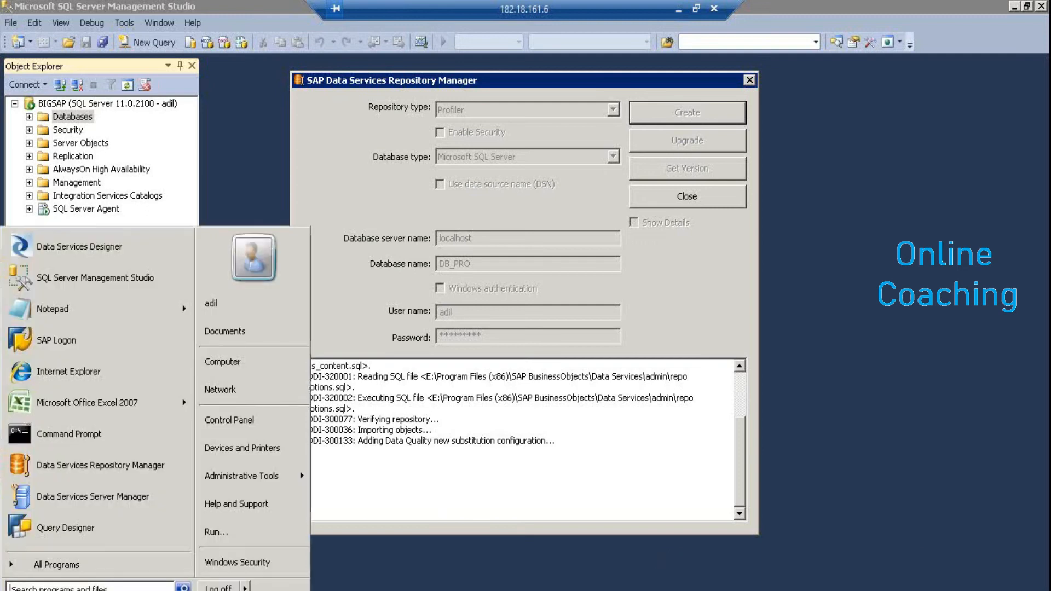
Launch the Central Management Console from the SAP Business Intelligence BI platform 4 Start menu folder
left_click(82, 569)
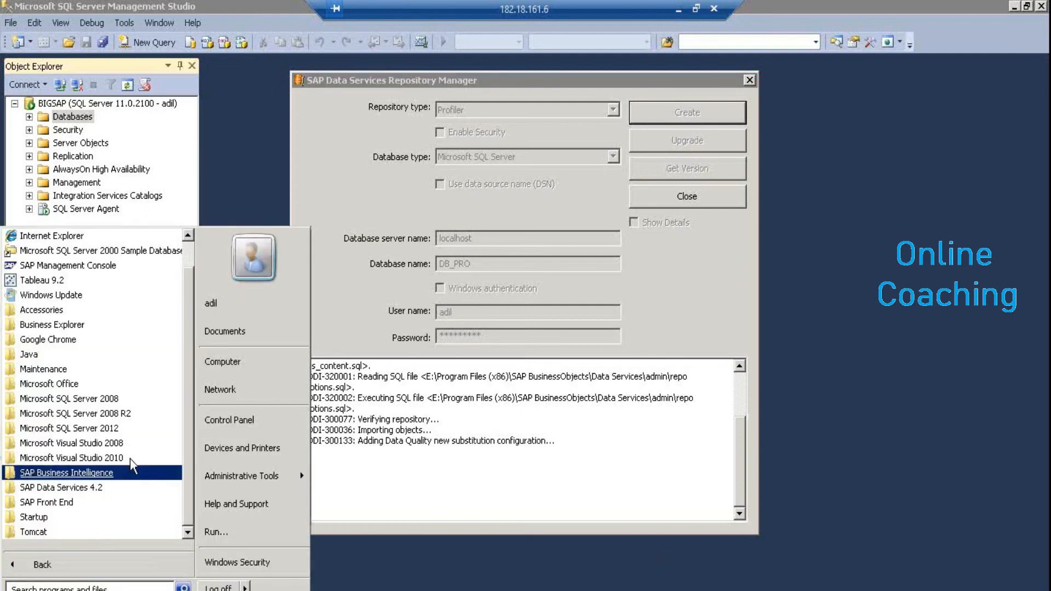
left_click(119, 472)
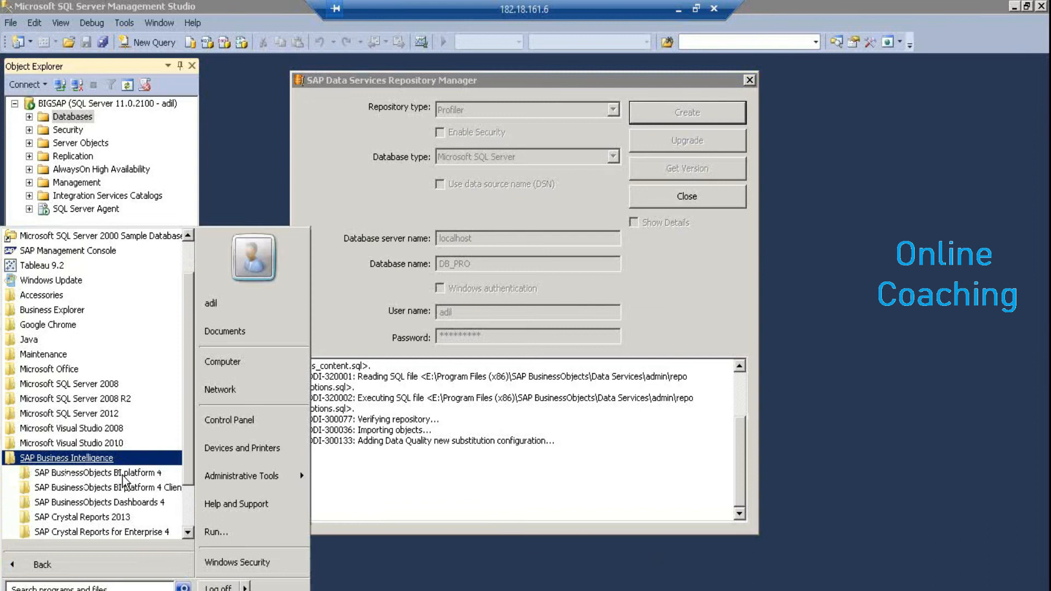
left_click(130, 488)
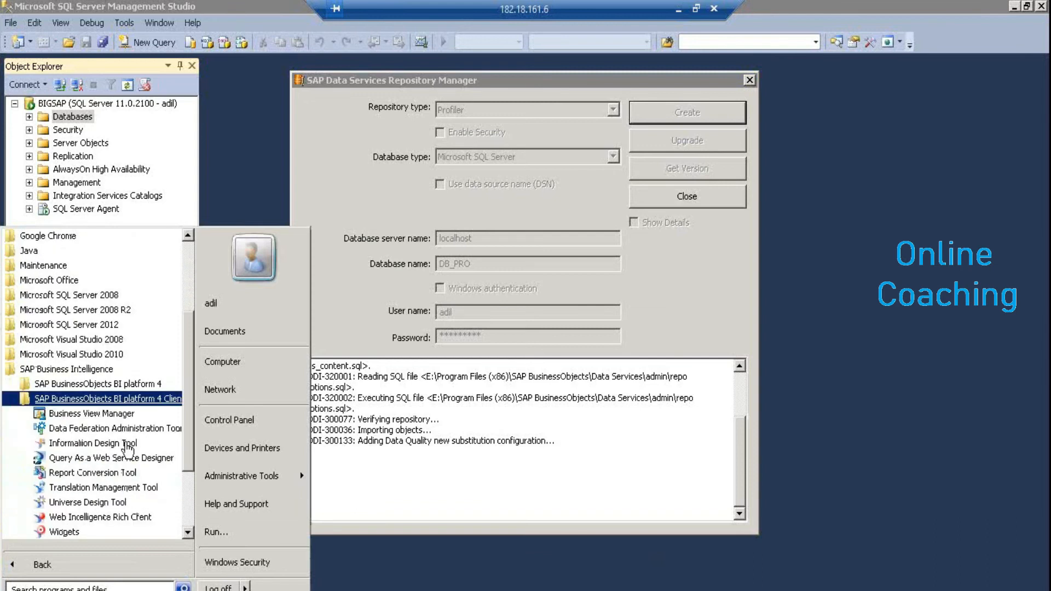
left_click(117, 386)
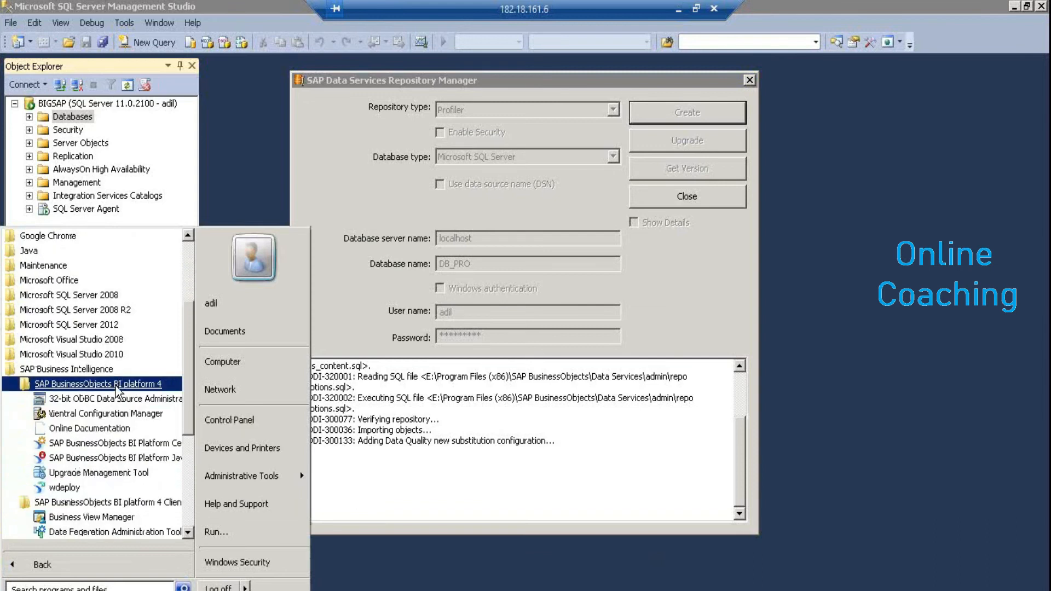
left_click(124, 445)
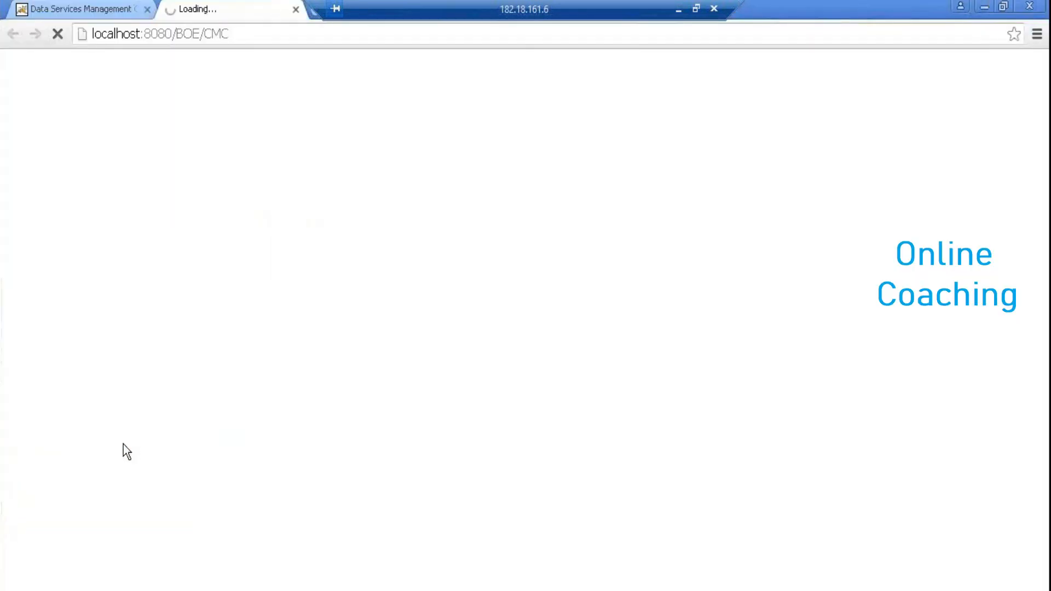
Log on to the CMC with the password and close the finished Repository Manager
key("alt+Tab")
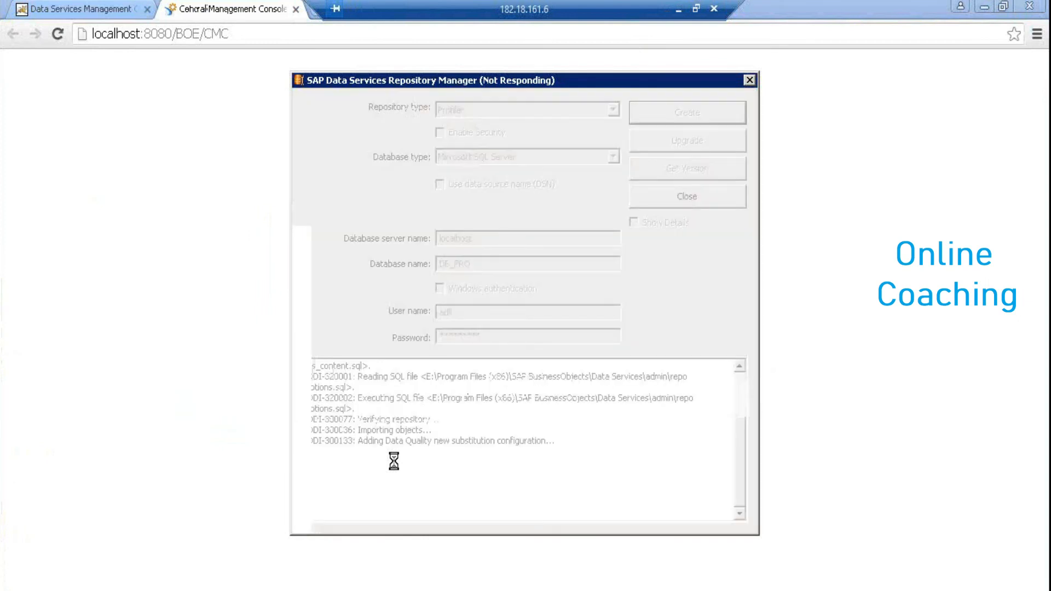
key("alt+Tab")
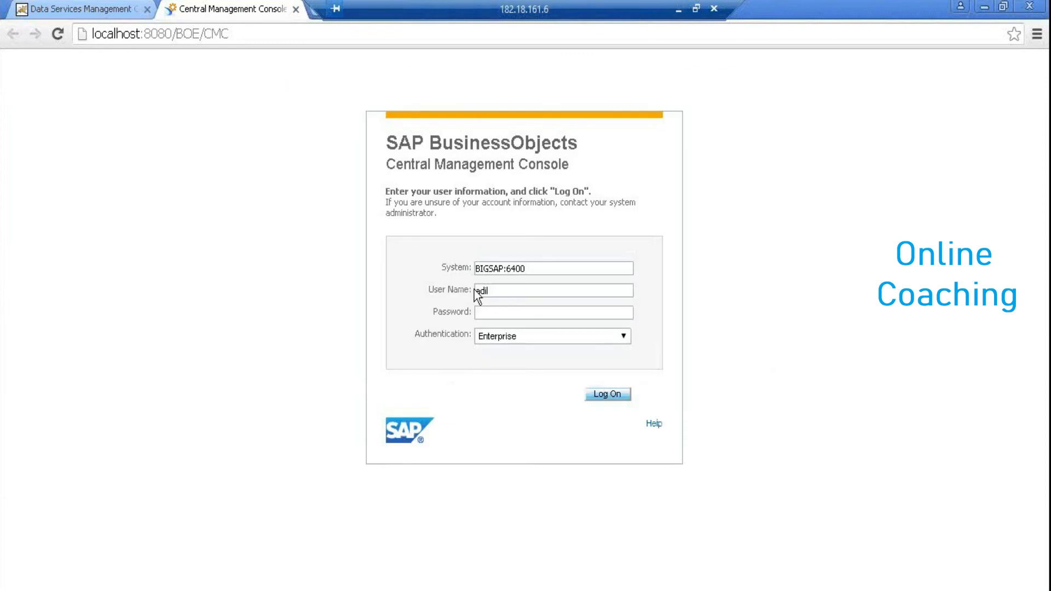
left_click(499, 308)
type("*********")
key("Return")
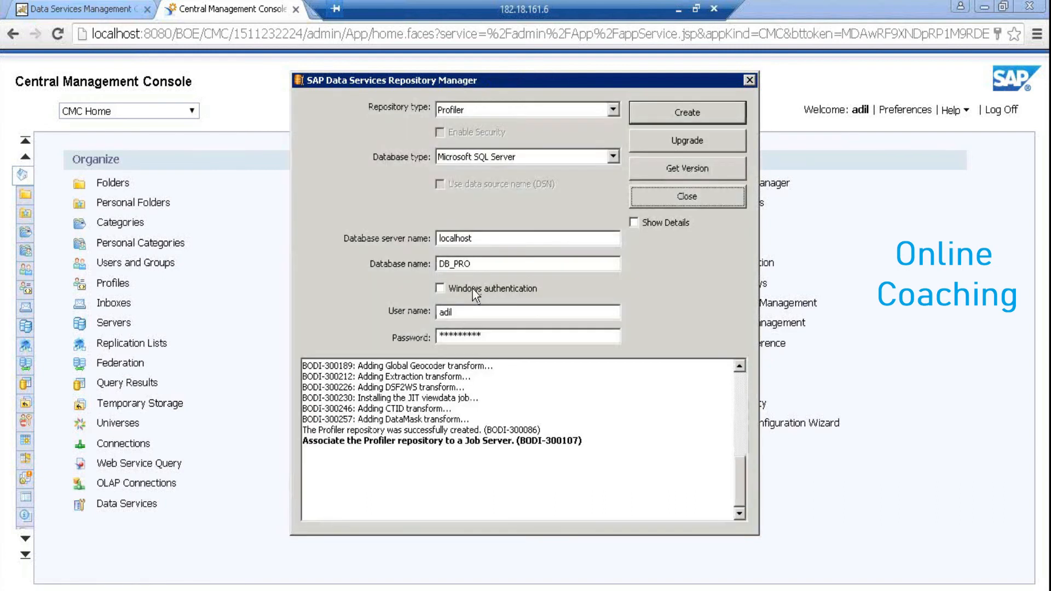
left_click(688, 197)
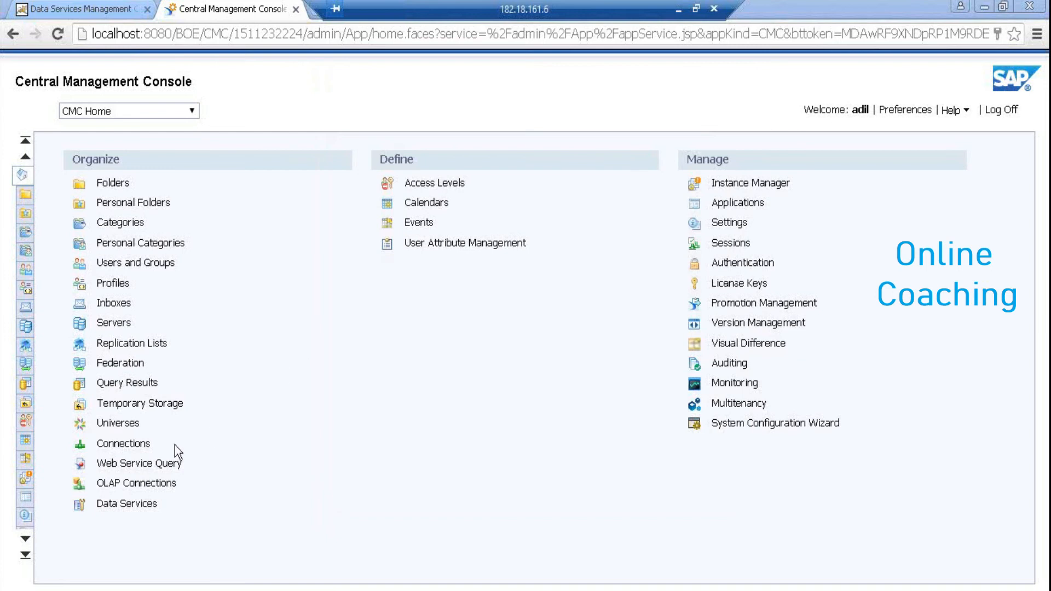
In the CMC Data Services area, add a new repository named PROF_REPO with a description
left_click(144, 501)
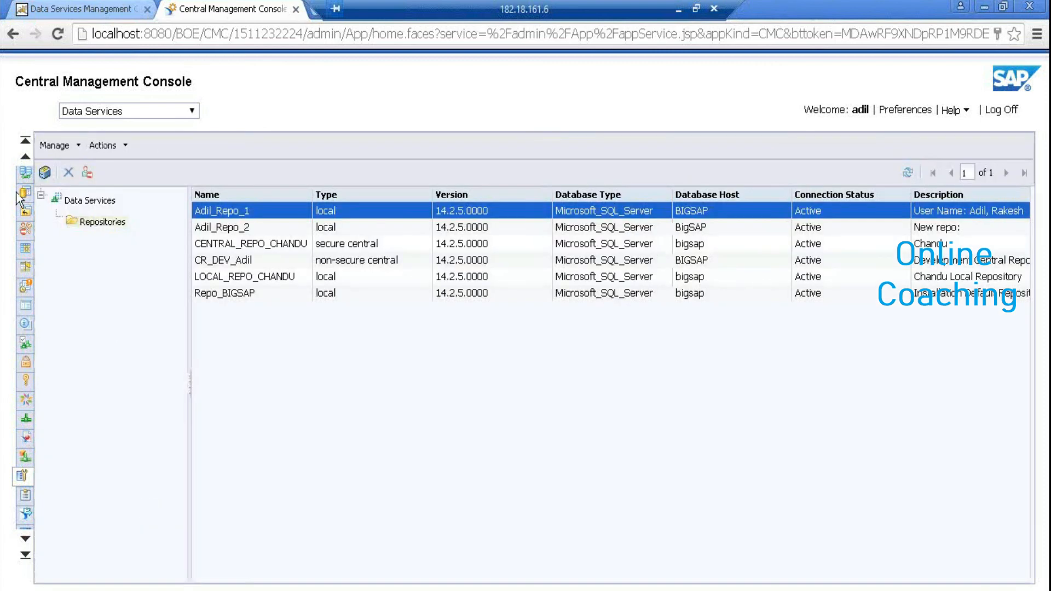
left_click(44, 174)
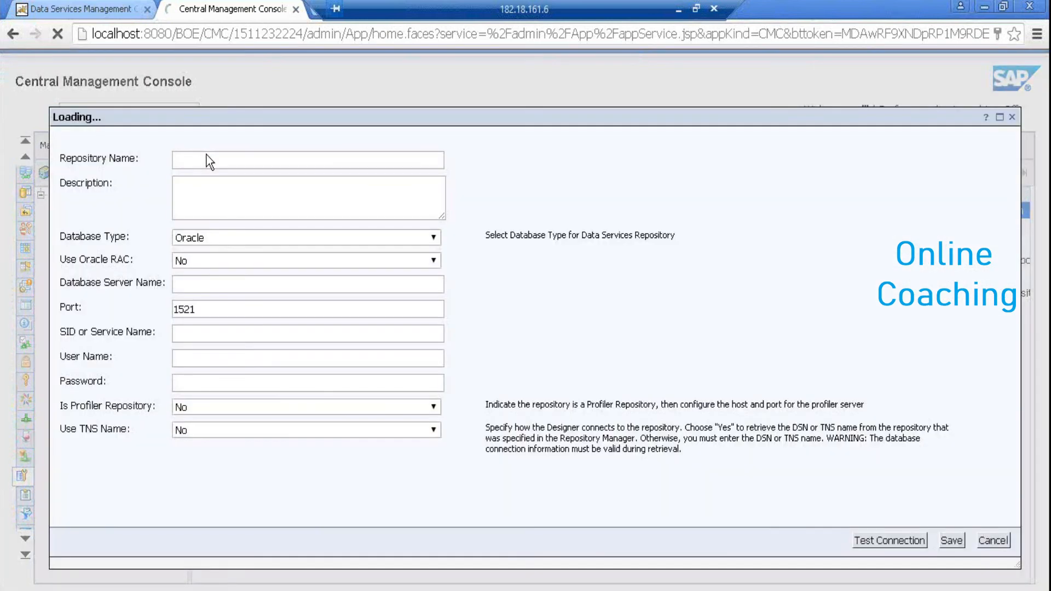
left_click(284, 162)
type("PRO")
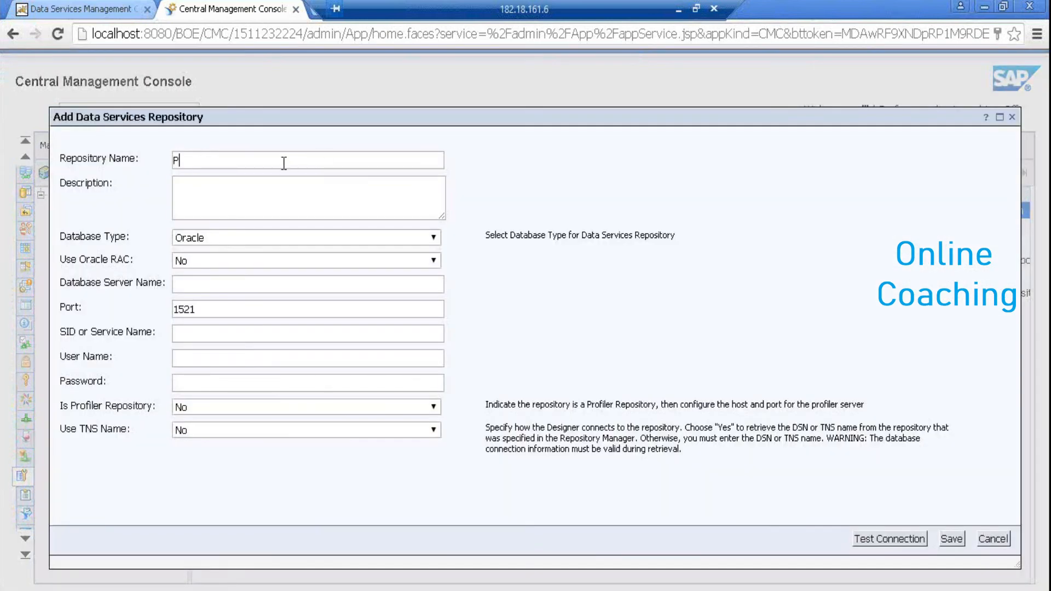
type("REPO")
key("Tab")
type("FROF_REPO")
Set database type Microsoft SQL Server, server localhost, and database name DB_PRO
left_click(245, 238)
left_click(240, 267)
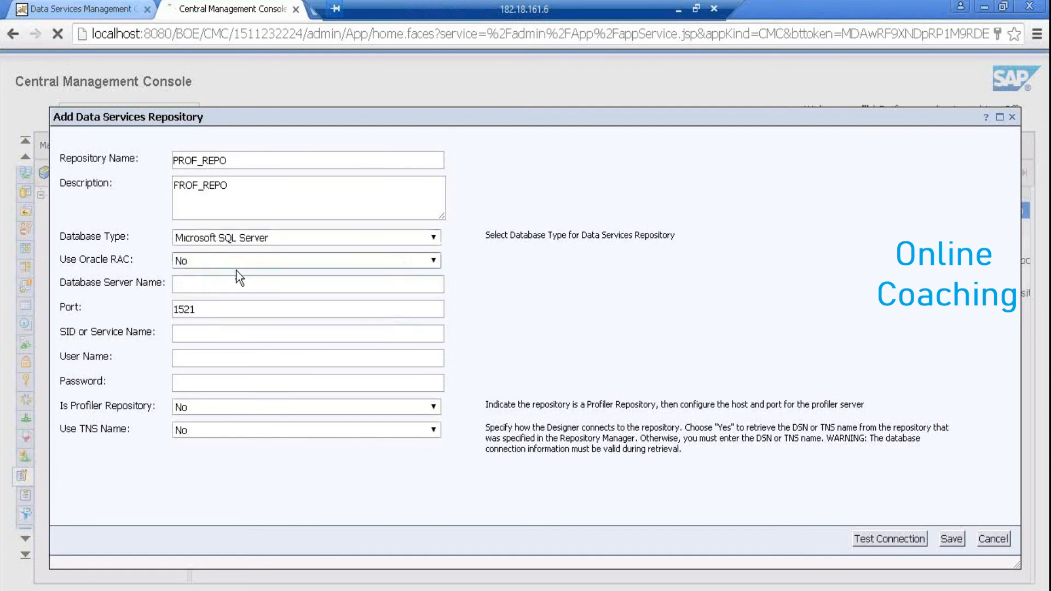
type("localhost")
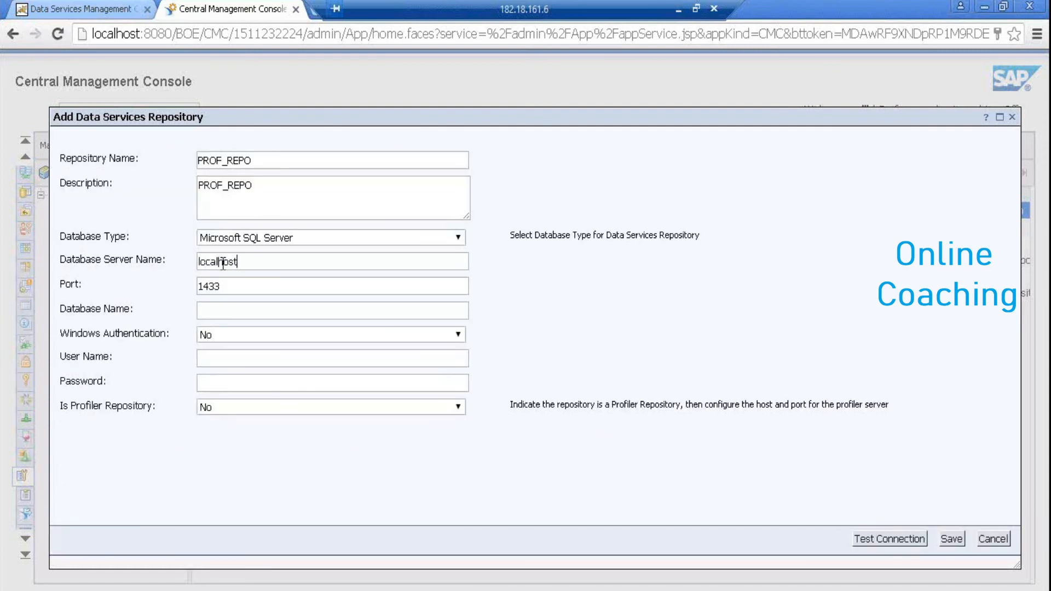
left_click(223, 305)
type("DB_PROF")
left_click(224, 358)
Enter the database password and run a successful connection test
key("alt+Tab")
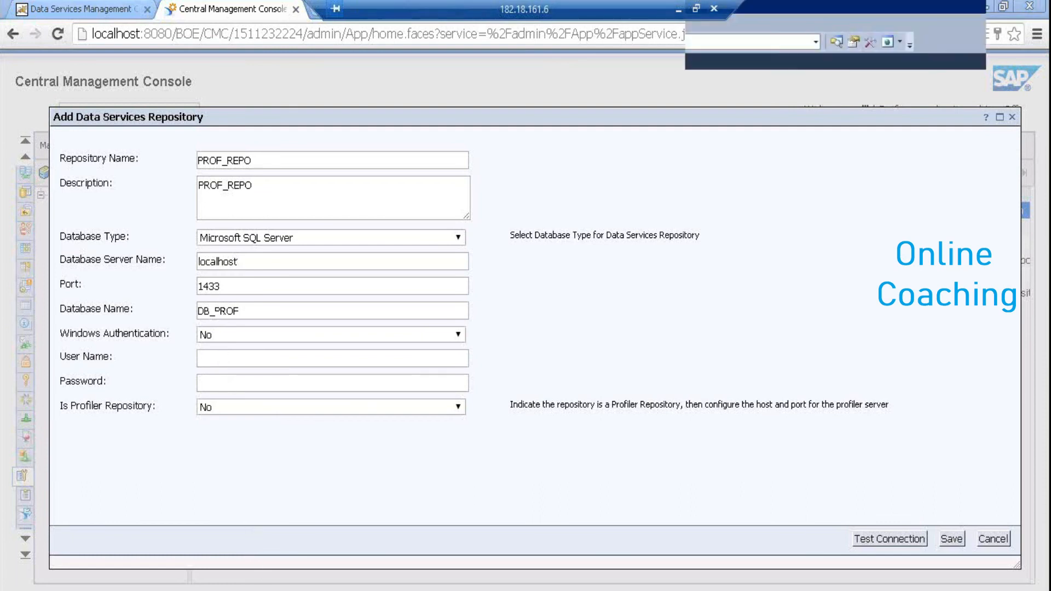
left_click(29, 117)
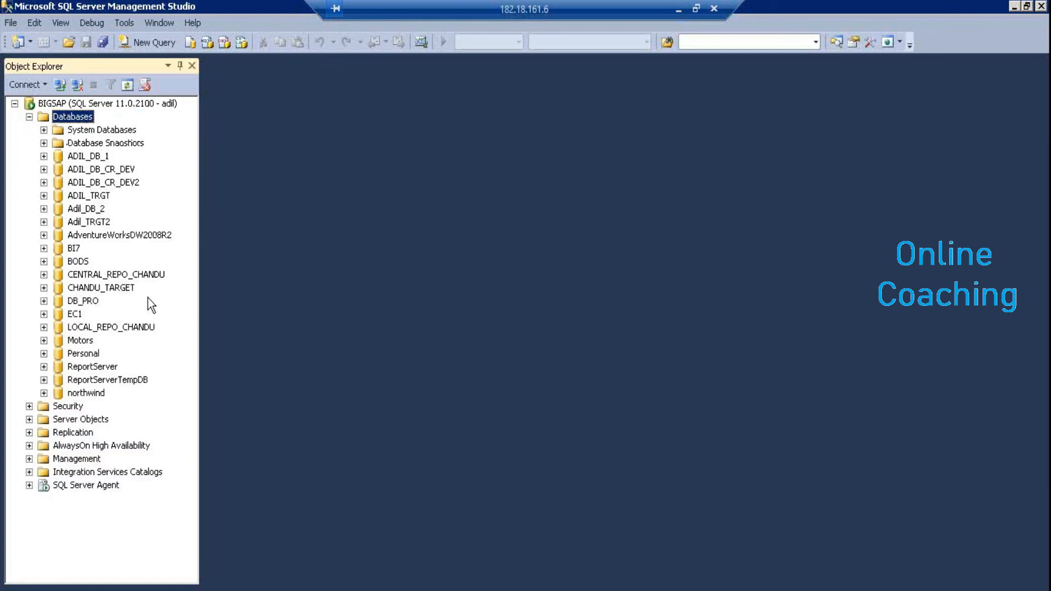
key("alt+Tab")
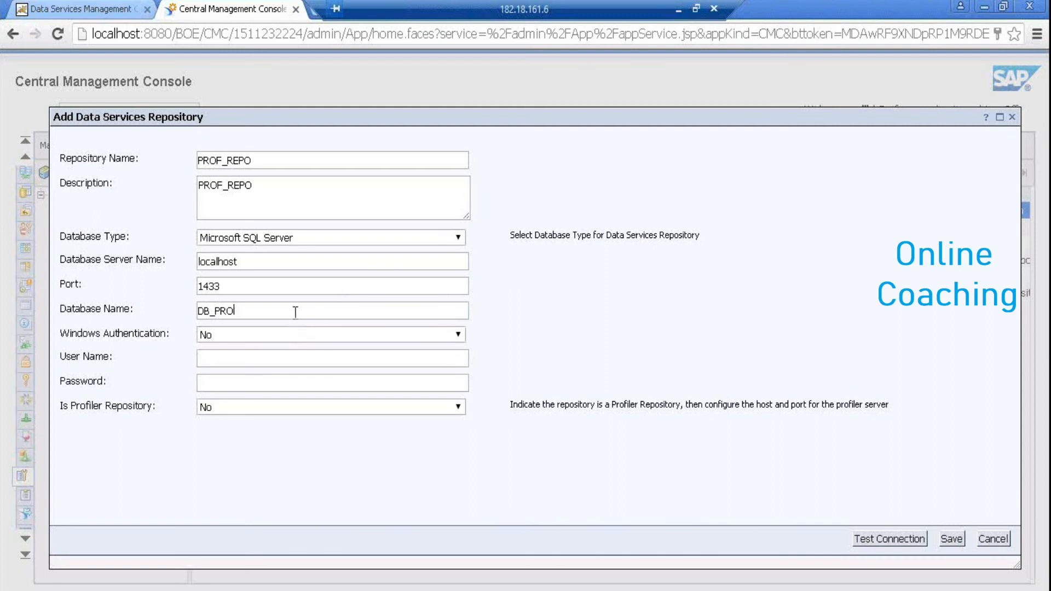
left_click(897, 538)
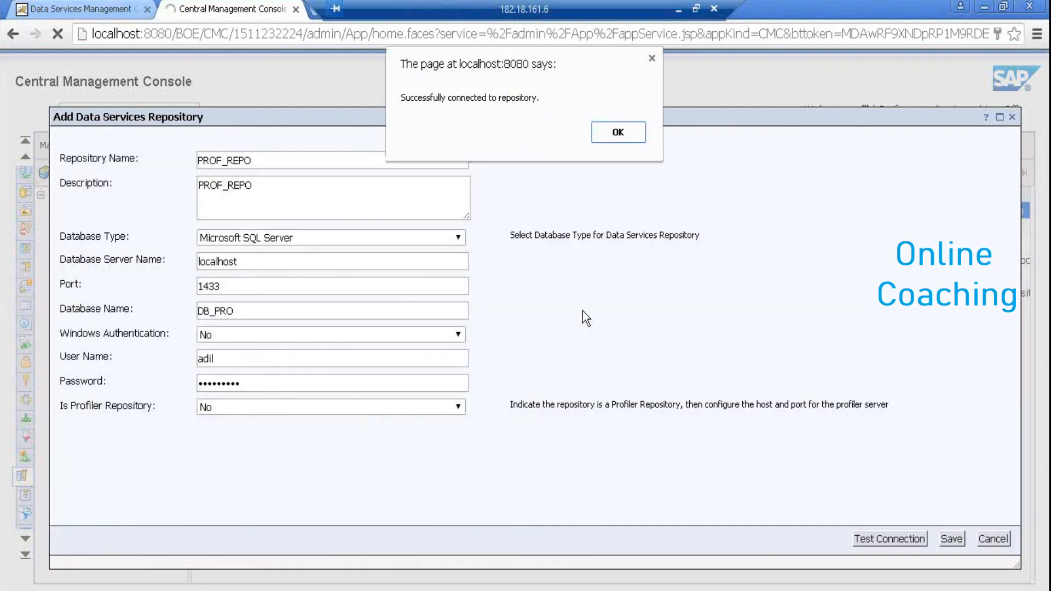
left_click(615, 133)
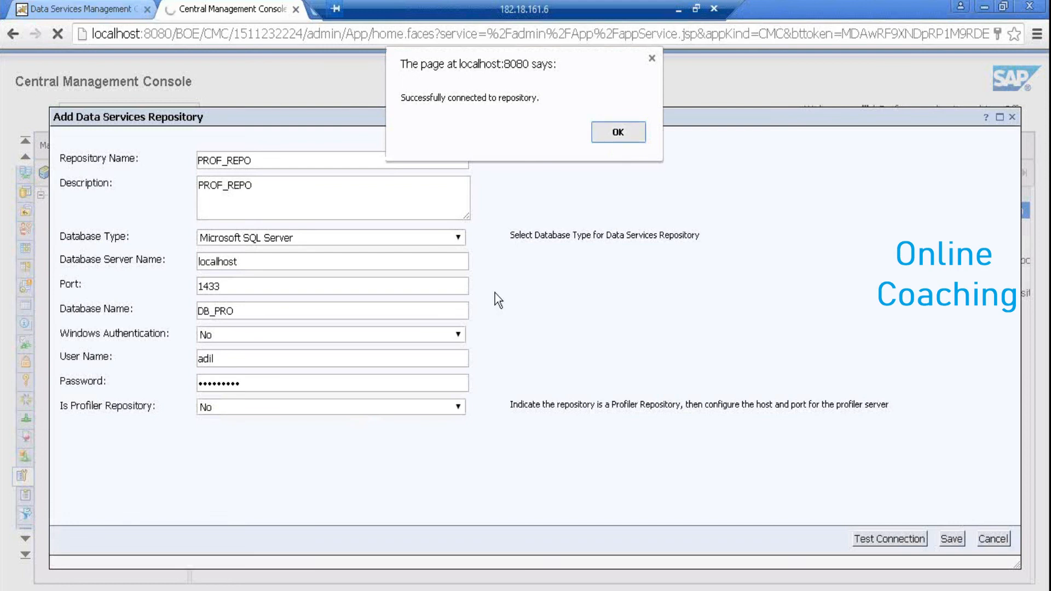
Mark it as a profiler repository with profiler server host localhost
left_click(395, 410)
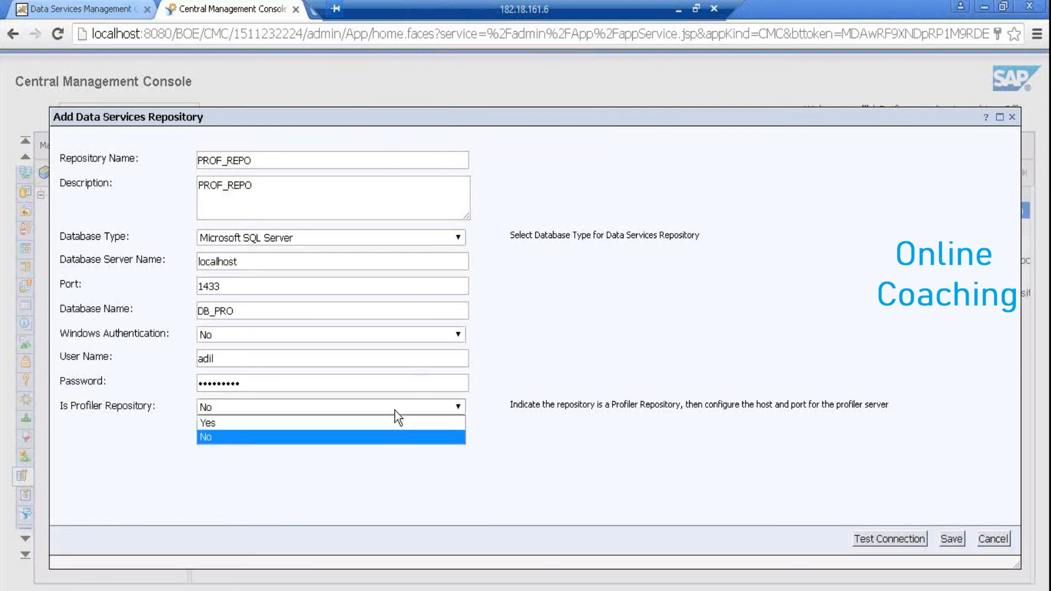
left_click(355, 429)
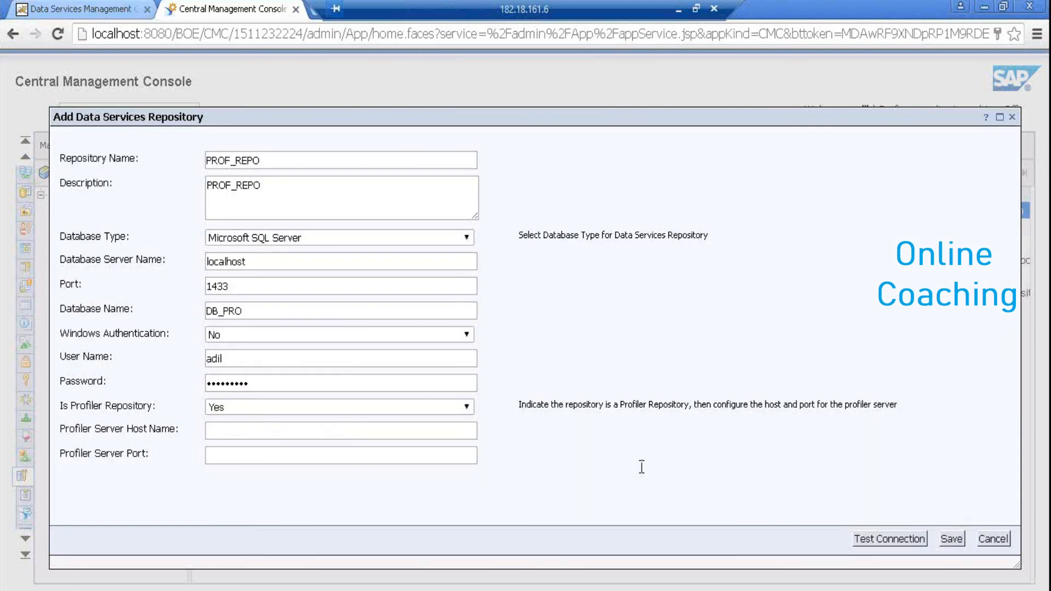
left_click(273, 432)
type("localhost")
In SQL Server Management Studio, open a New Database dialog for the server's databases
key("alt+Tab")
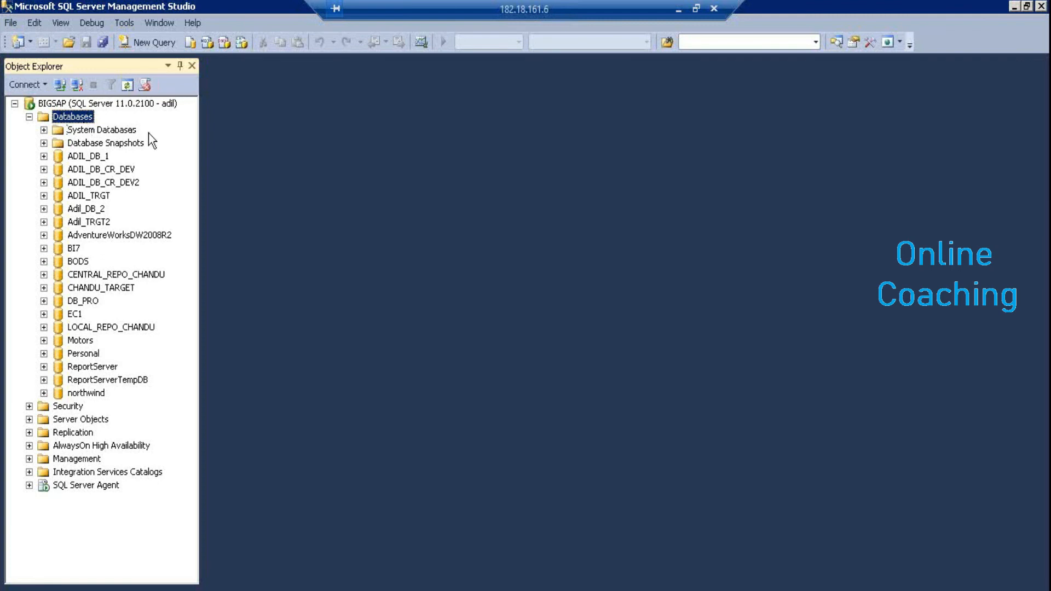
right_click(70, 121)
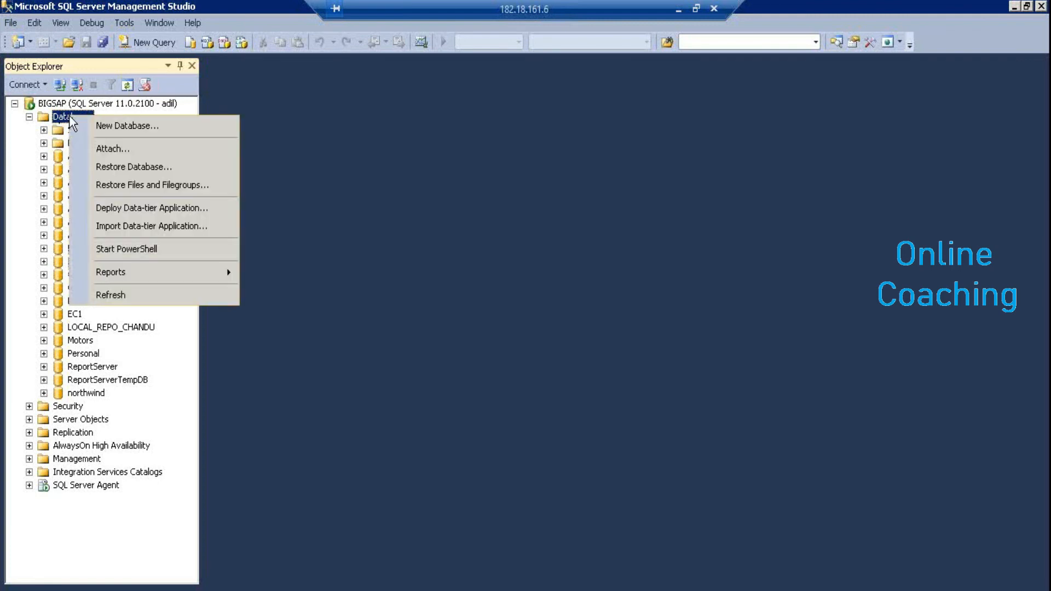
left_click(99, 130)
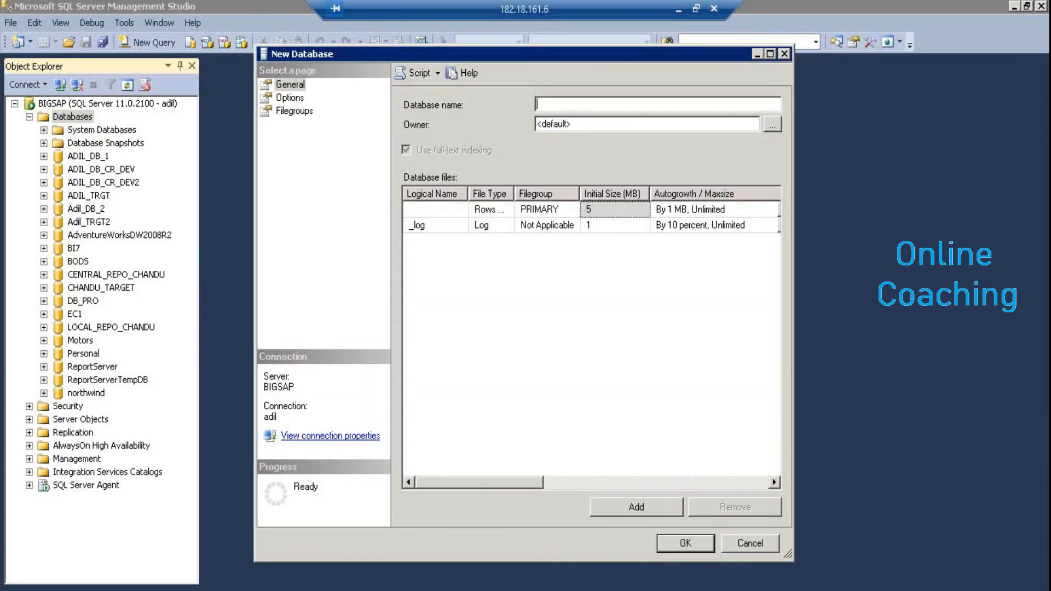
left_click(756, 547)
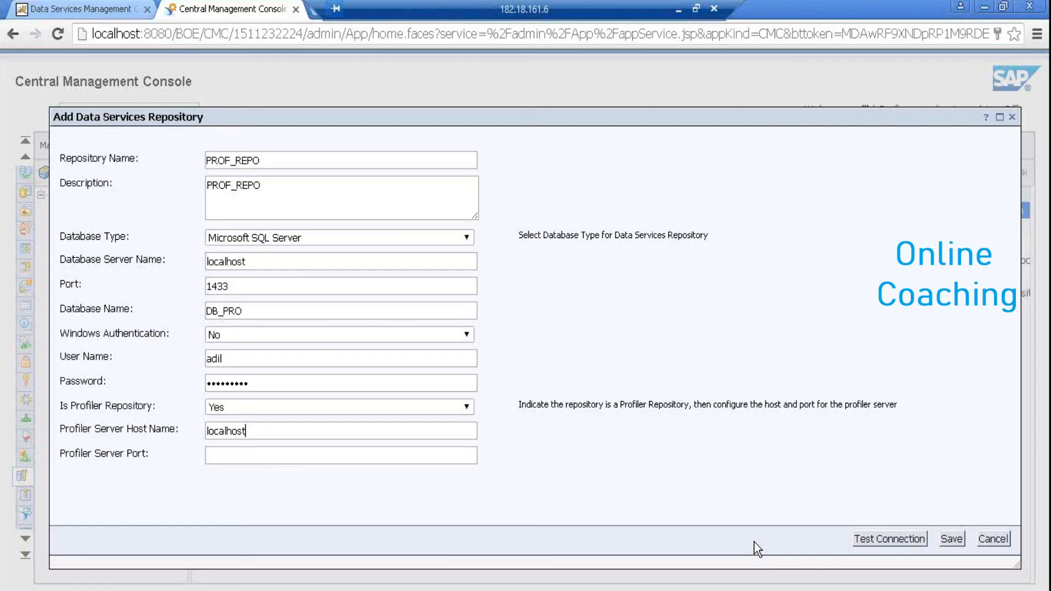
Enter profiler server port 8080, retest the connection, and save PROF_REPO
left_click(317, 461)
type("8080")
left_click(884, 538)
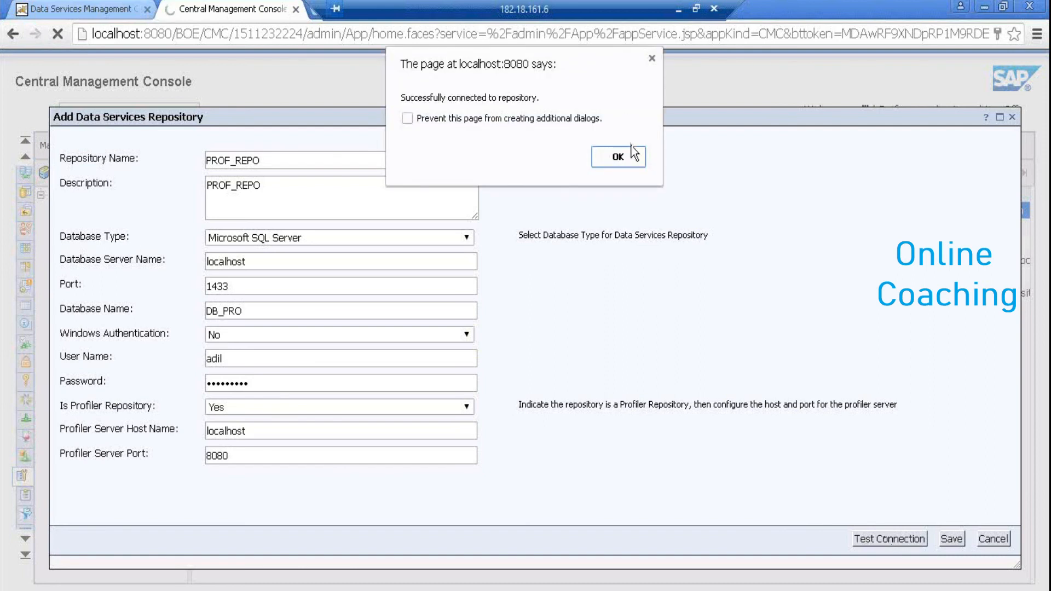
left_click(632, 153)
left_click(952, 539)
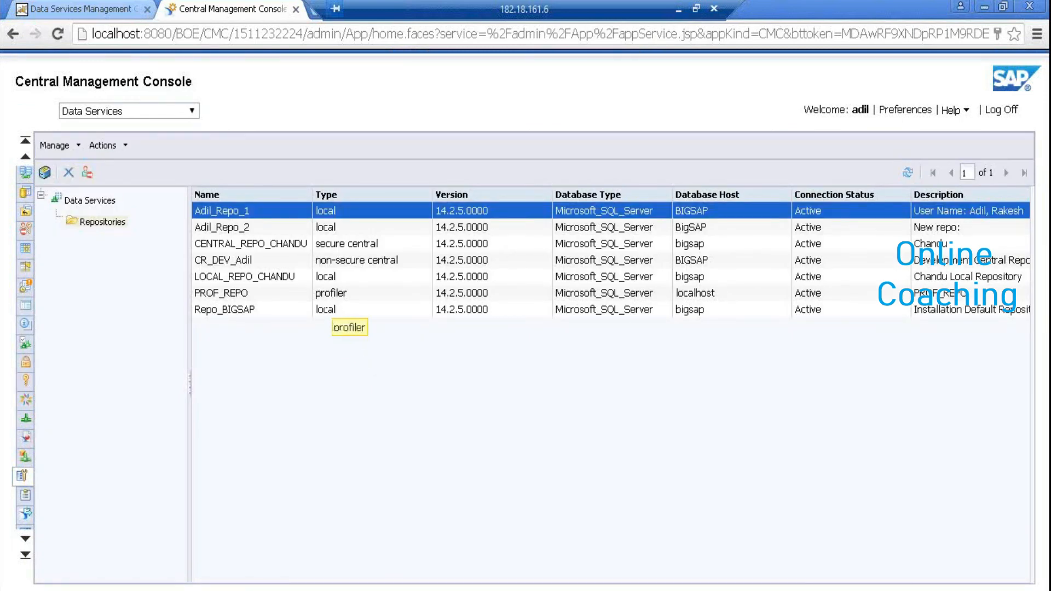
key("alt+Tab")
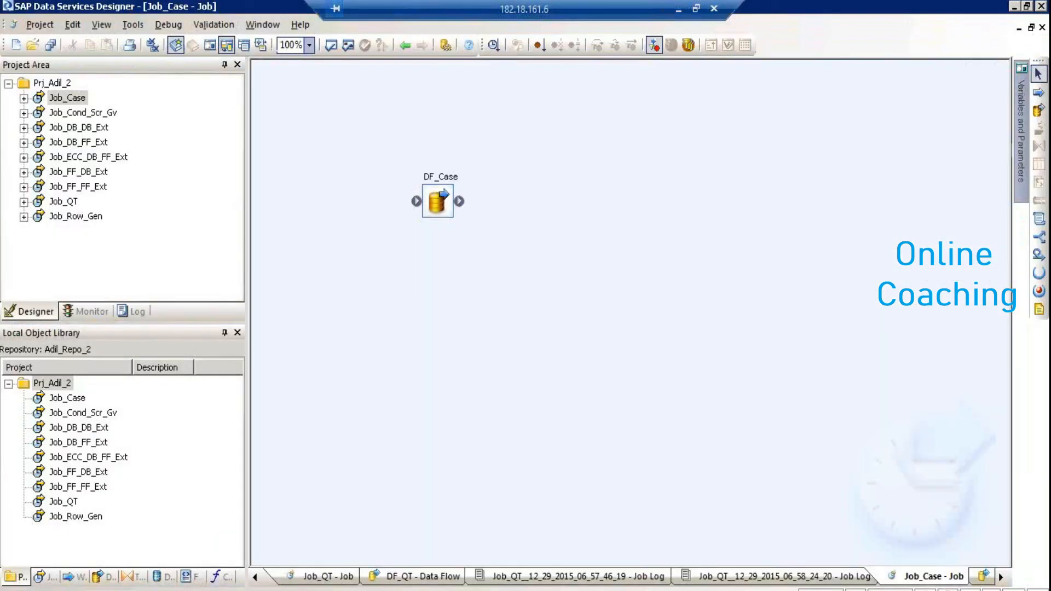
Log on to the profiler server, select PROF_REPO, and submit the repository password
left_click(133, 24)
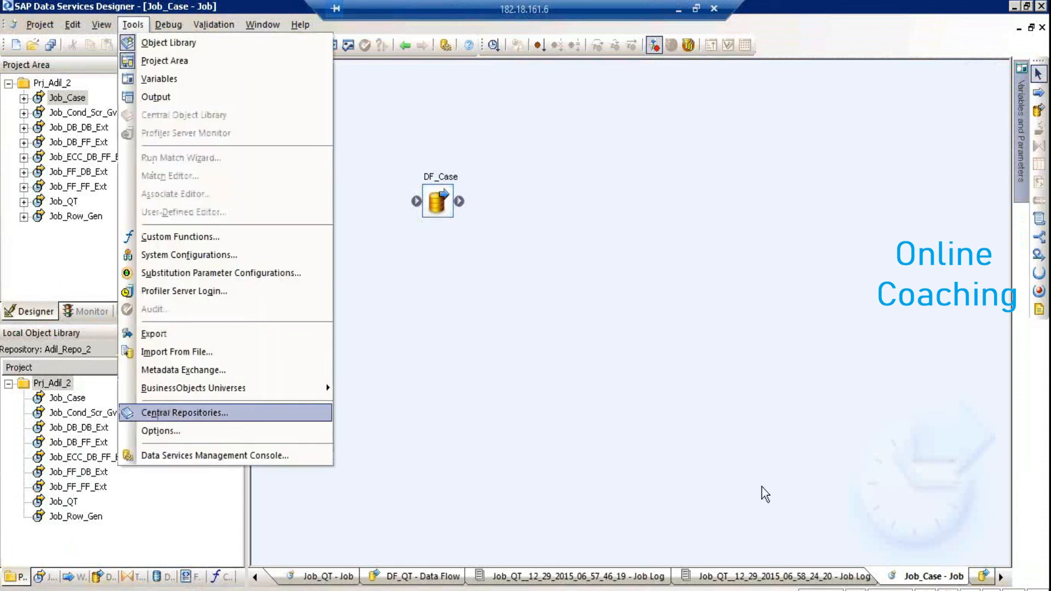
left_click(842, 510)
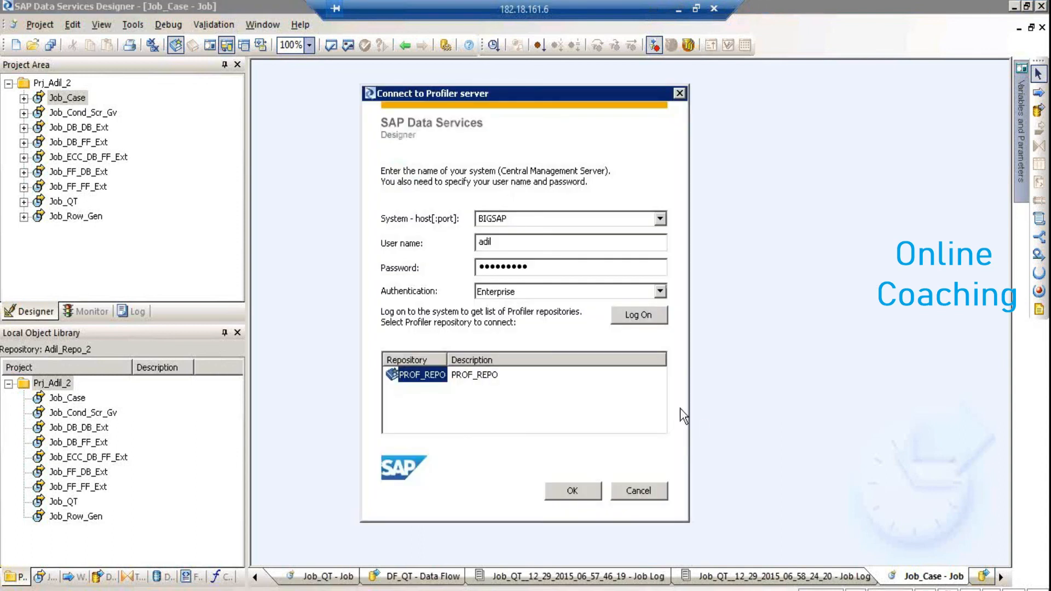
left_click(624, 314)
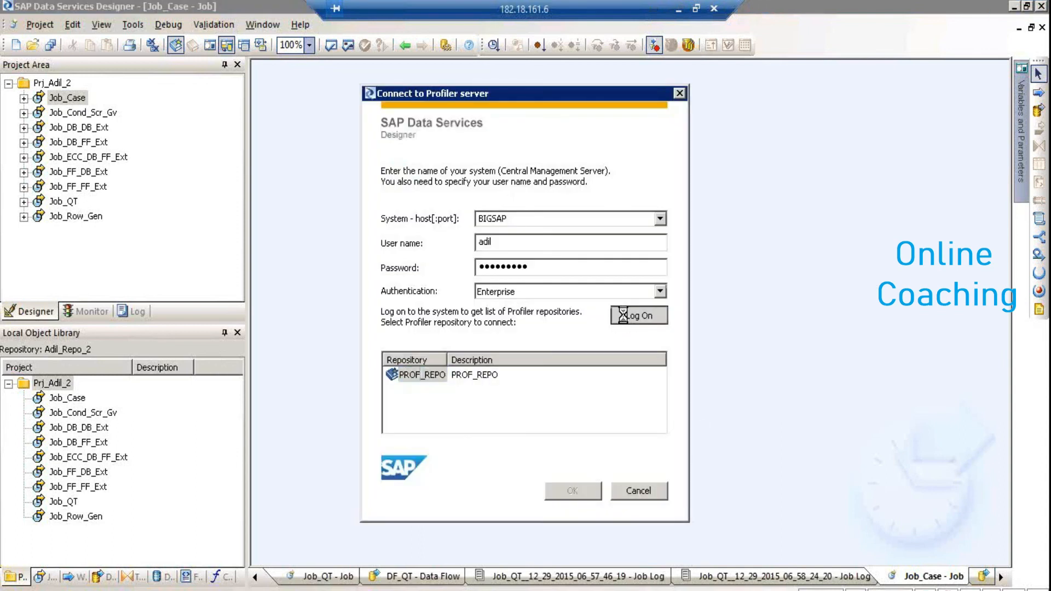
left_click(423, 376)
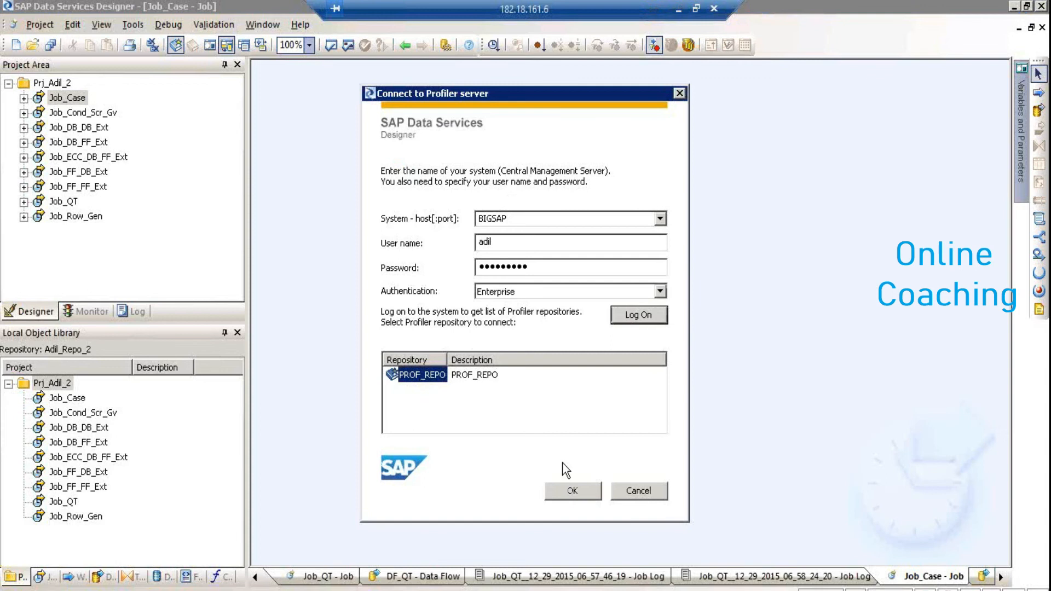
left_click(569, 490)
type("a")
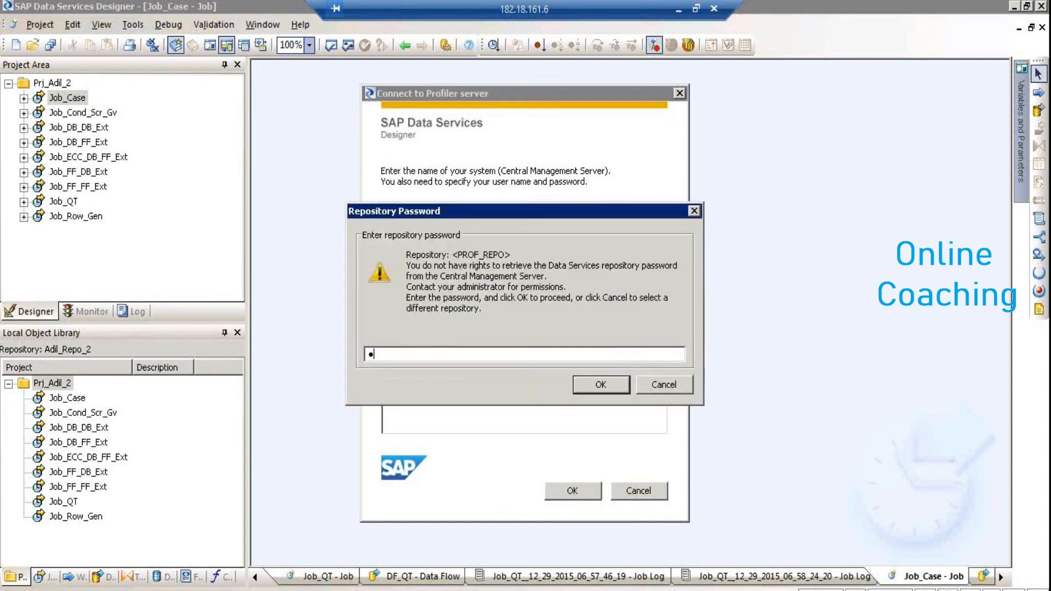
type("aaaaaaaa")
key("Return")
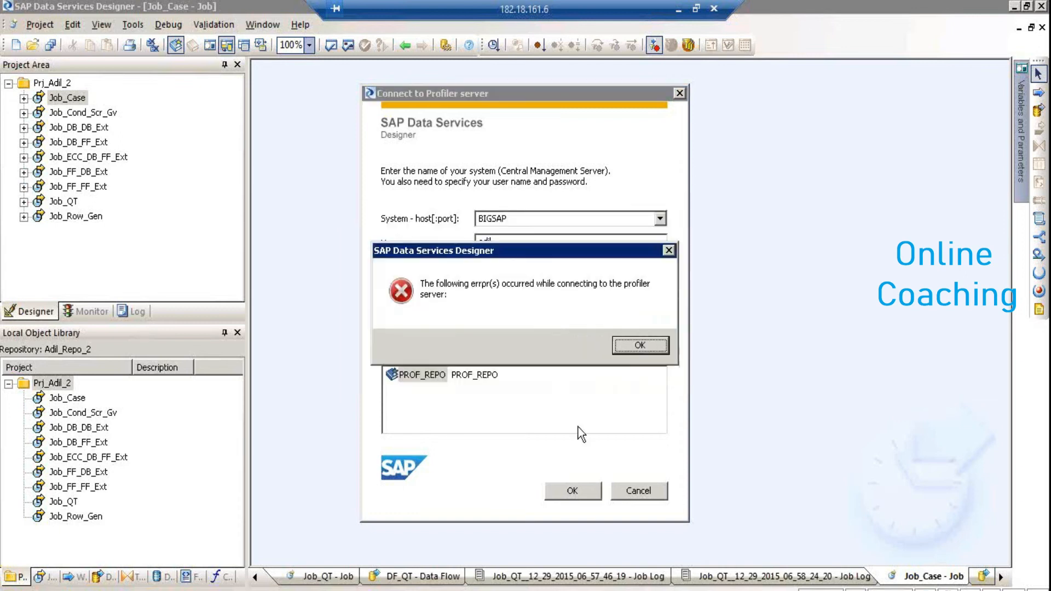
left_click(653, 347)
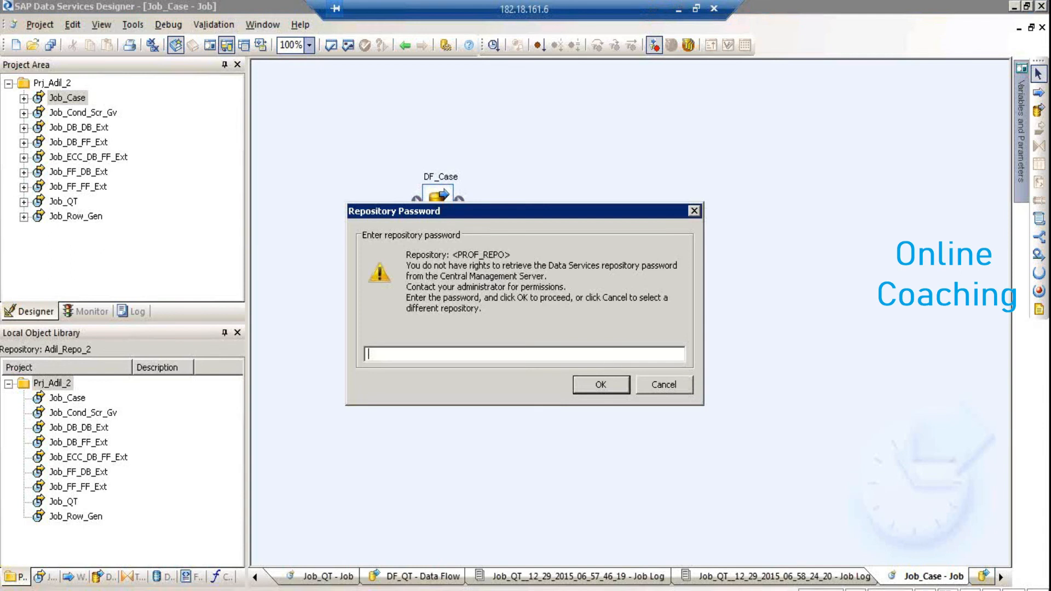
Retry with re-entered login and repository passwords, dismissing each profiler connection error
type("••••••••••")
key("Return")
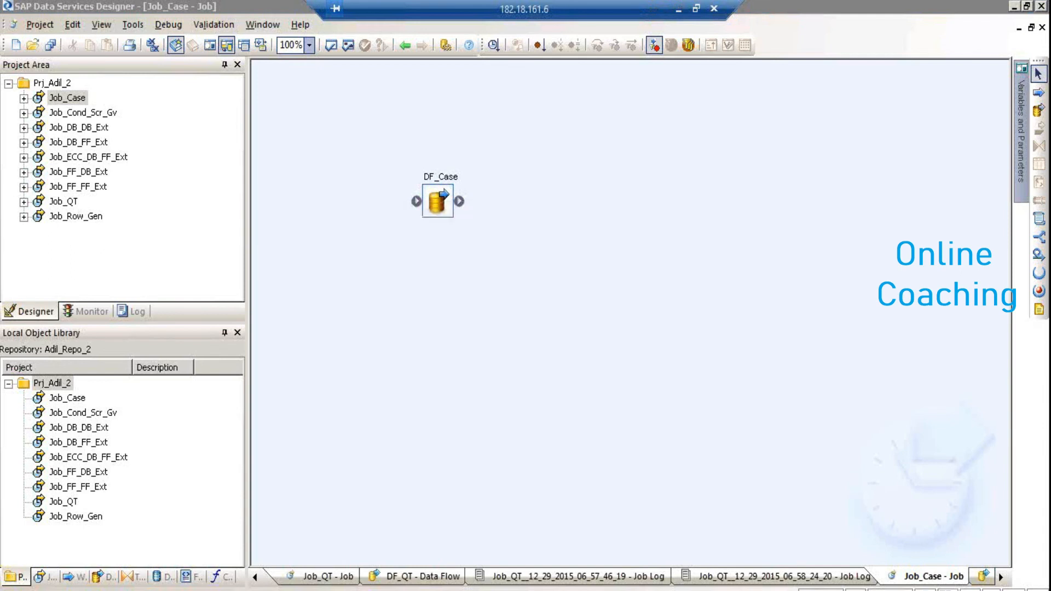
key("Return")
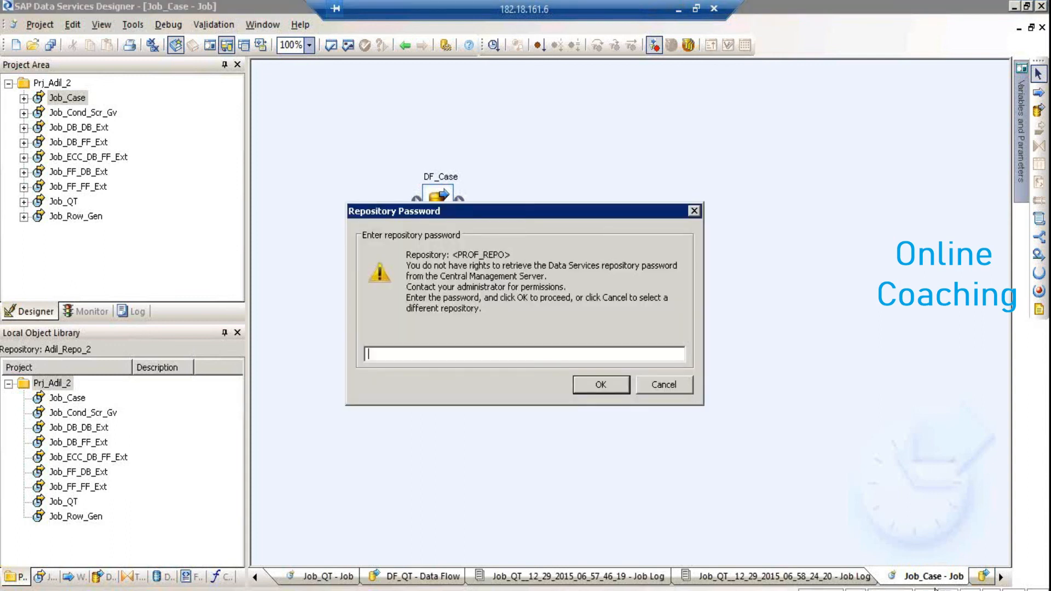
left_click(668, 384)
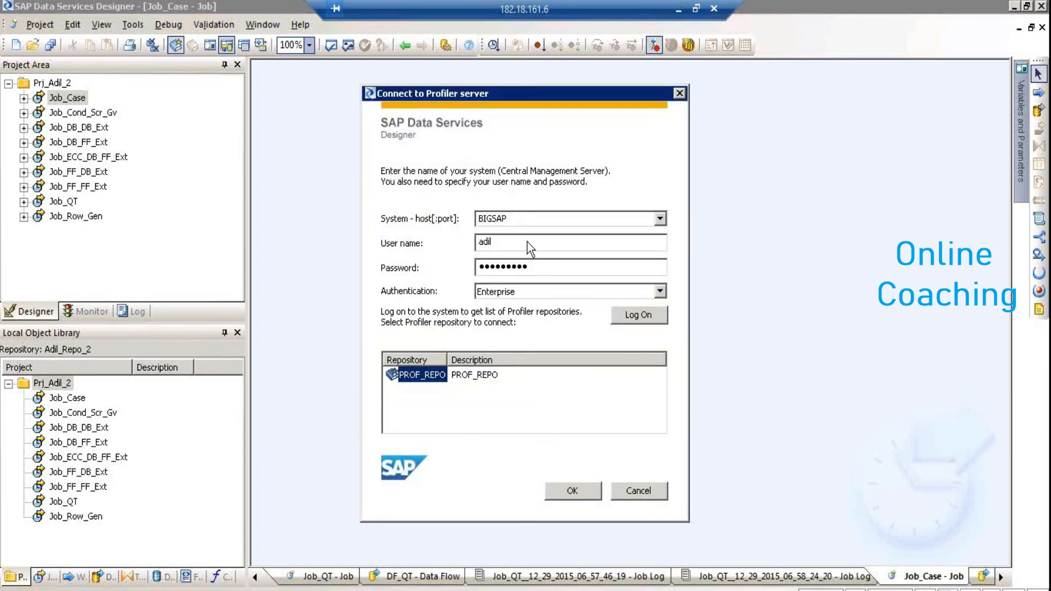
double_click(537, 268)
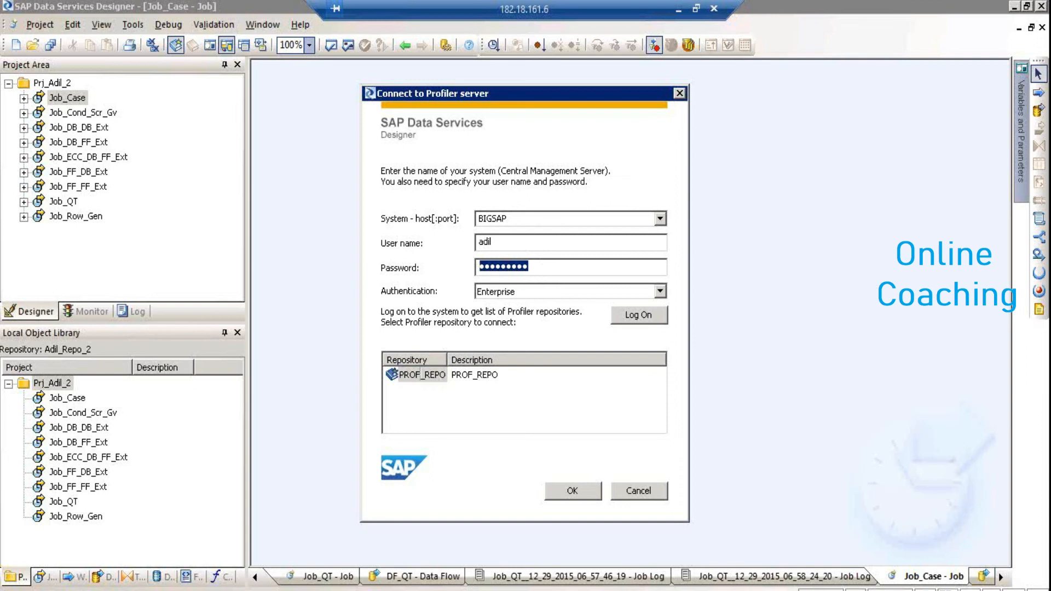
type("•••••••••")
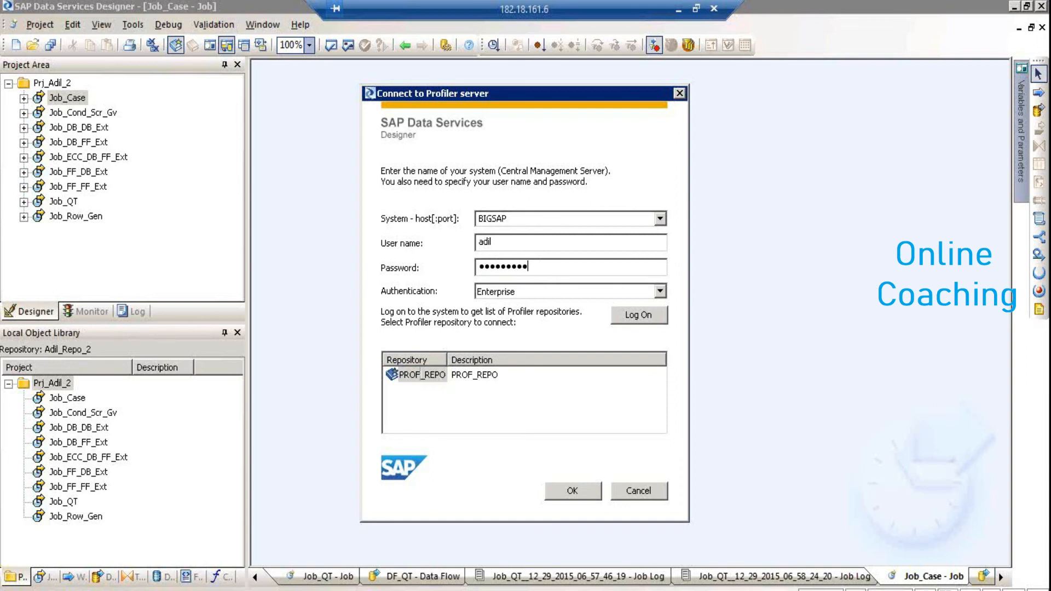
left_click(629, 315)
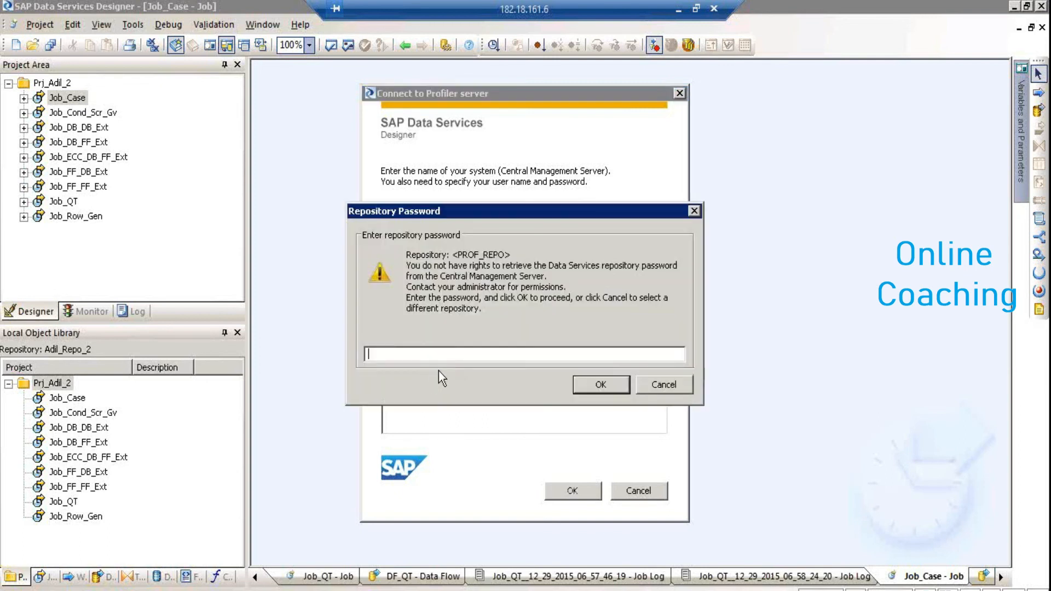
type("•••••••••")
key("Return")
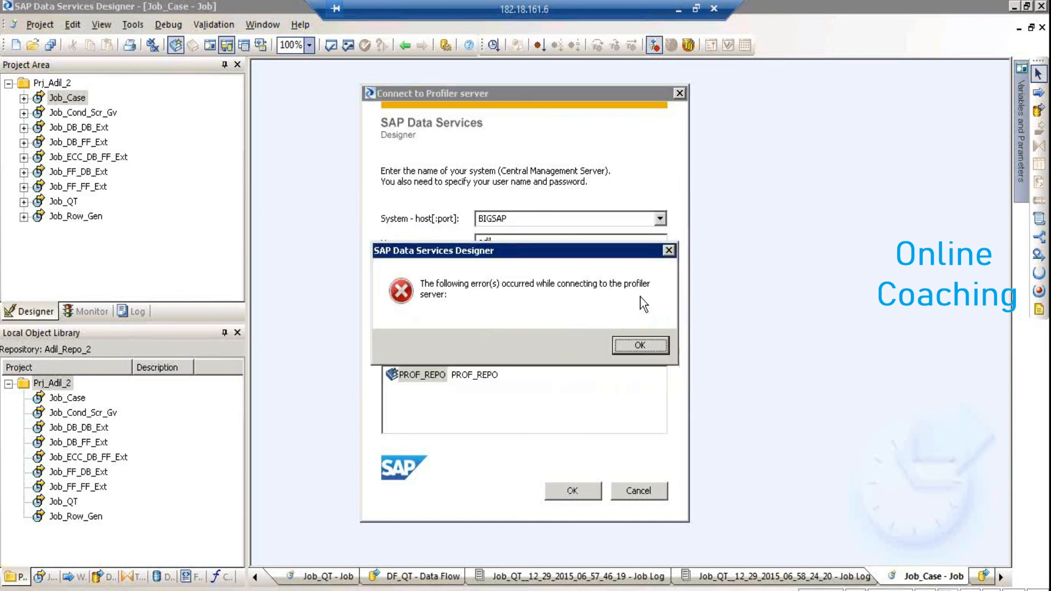
left_click(649, 346)
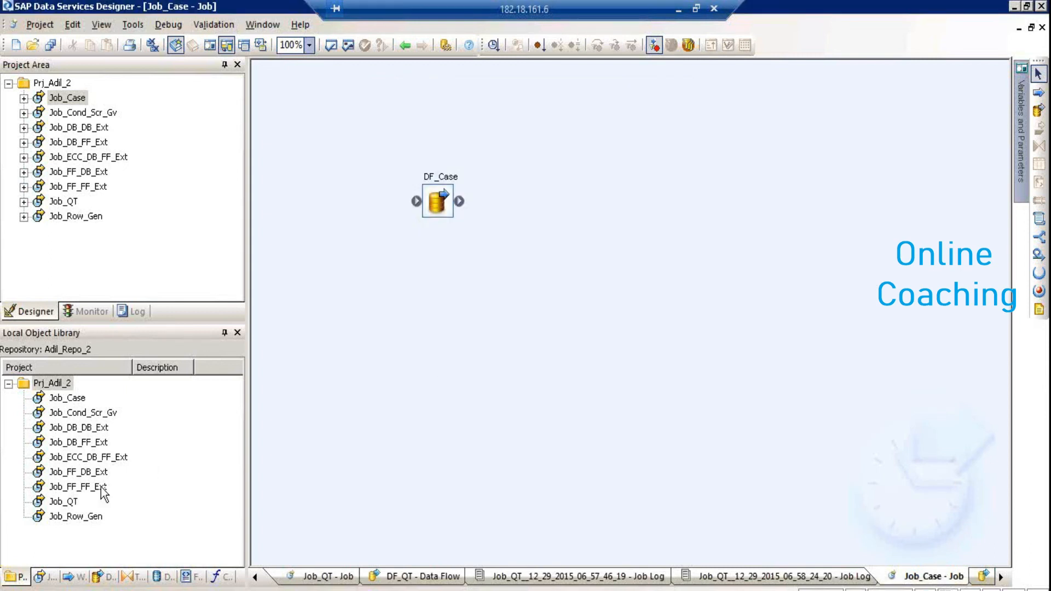
Submit a column profile request for table T006 with detailed profiling enabled
left_click(166, 580)
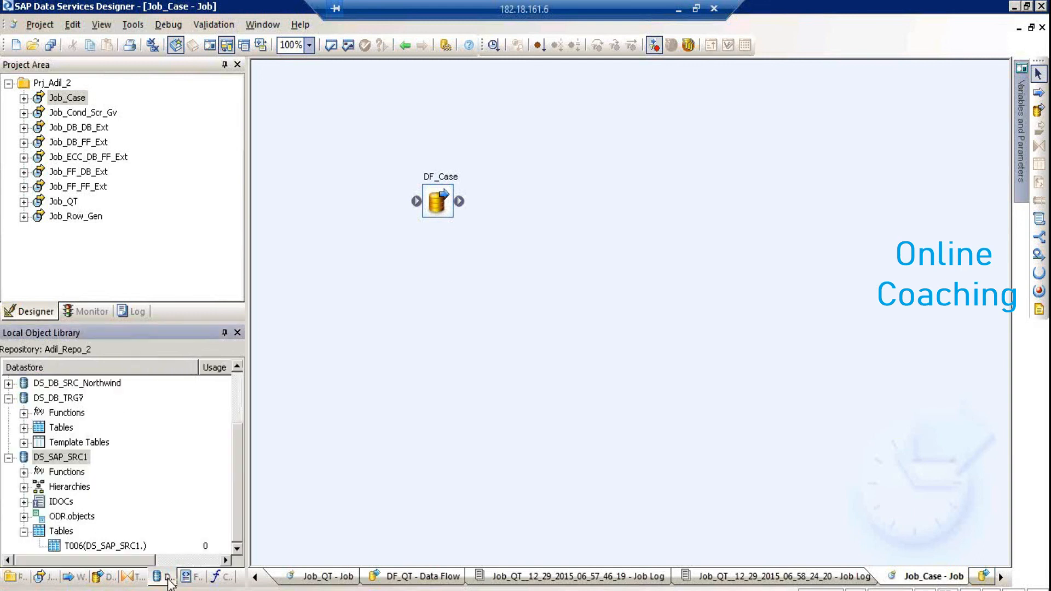
left_click(68, 546)
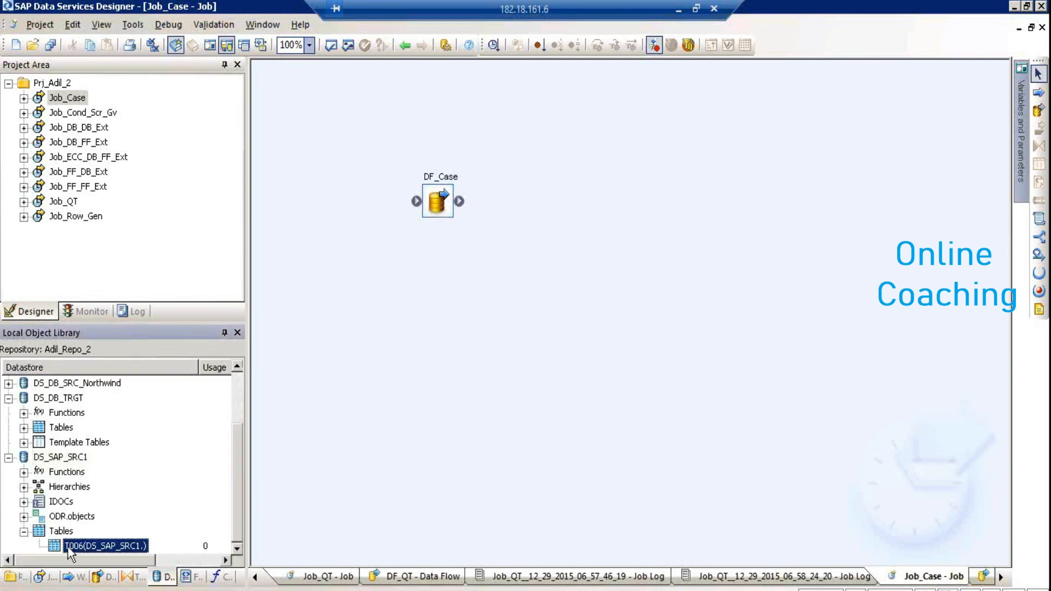
right_click(70, 547)
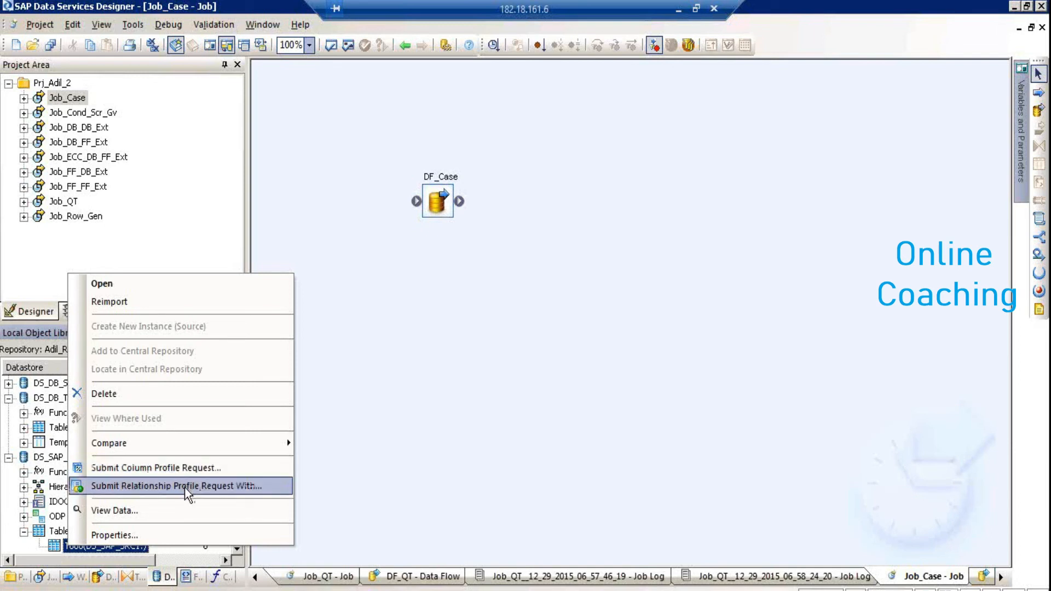
left_click(188, 468)
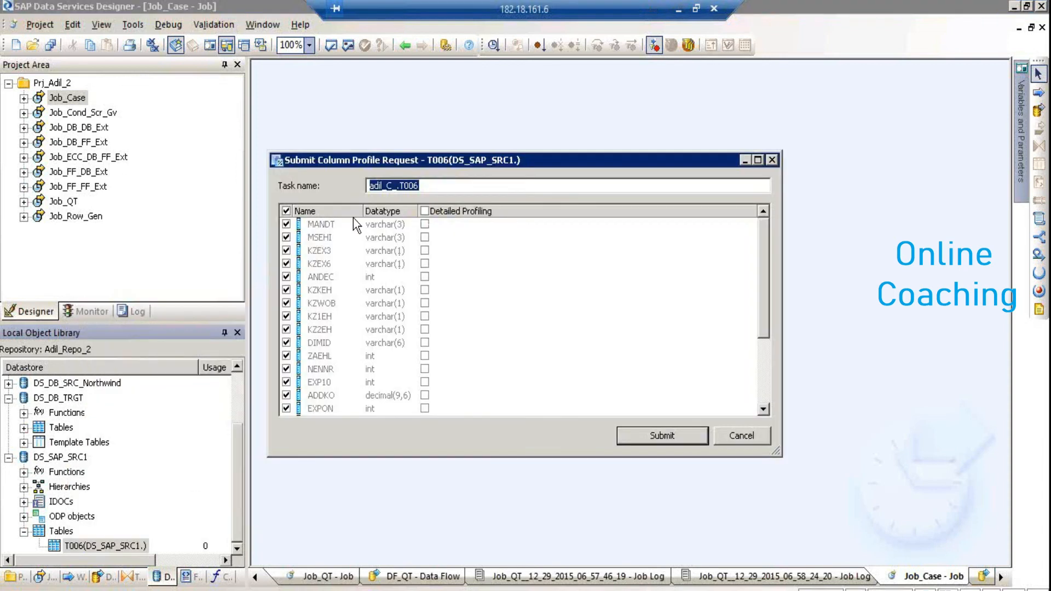
left_click(425, 210)
left_click(678, 441)
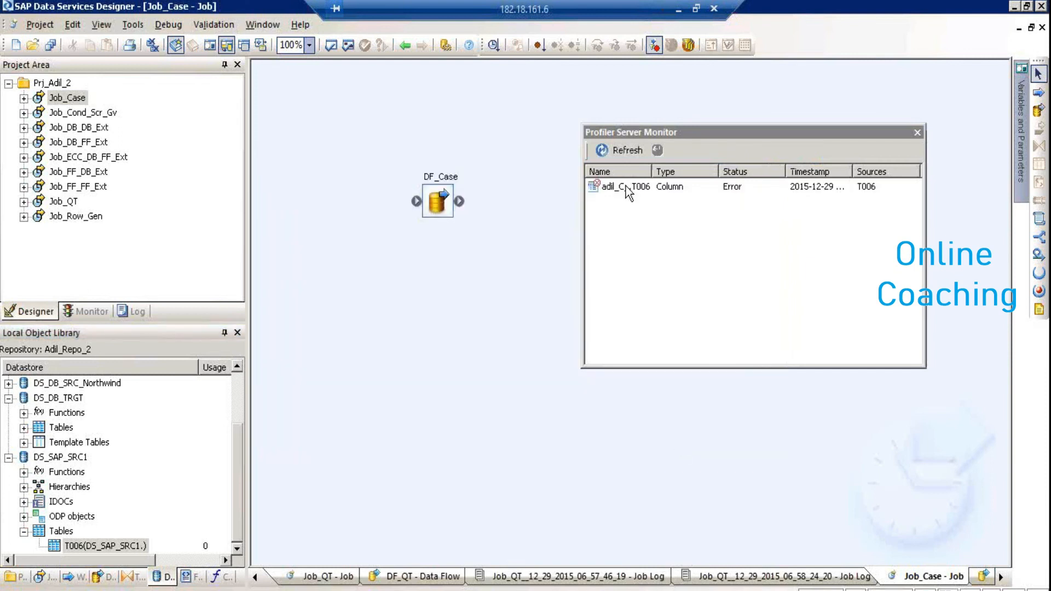
Refresh the T006 task in Profiler Server Monitor, view its error details, and close the monitor
left_click(612, 189)
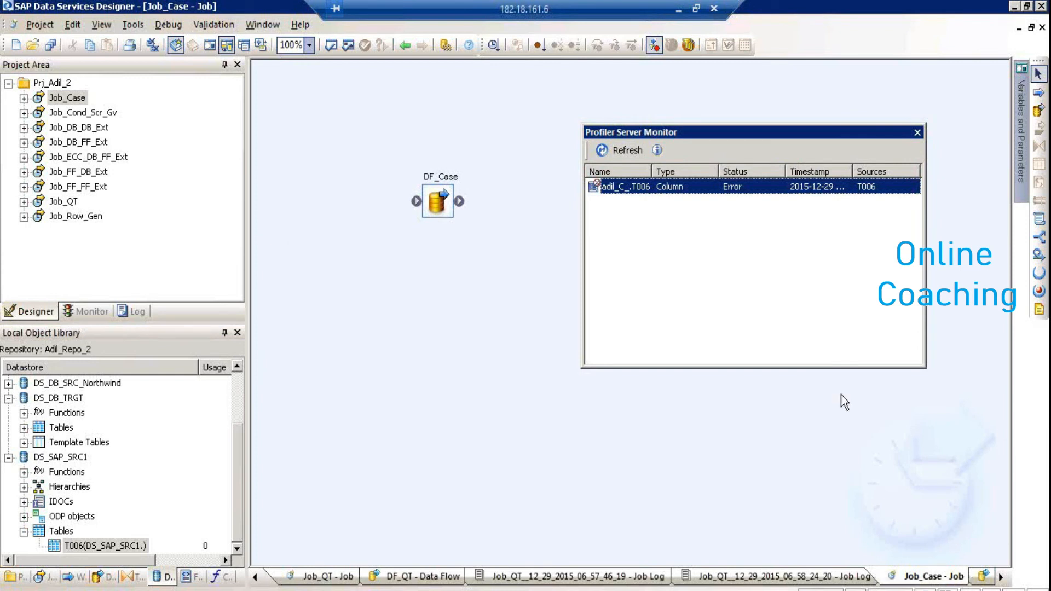
left_click(601, 151)
double_click(626, 189)
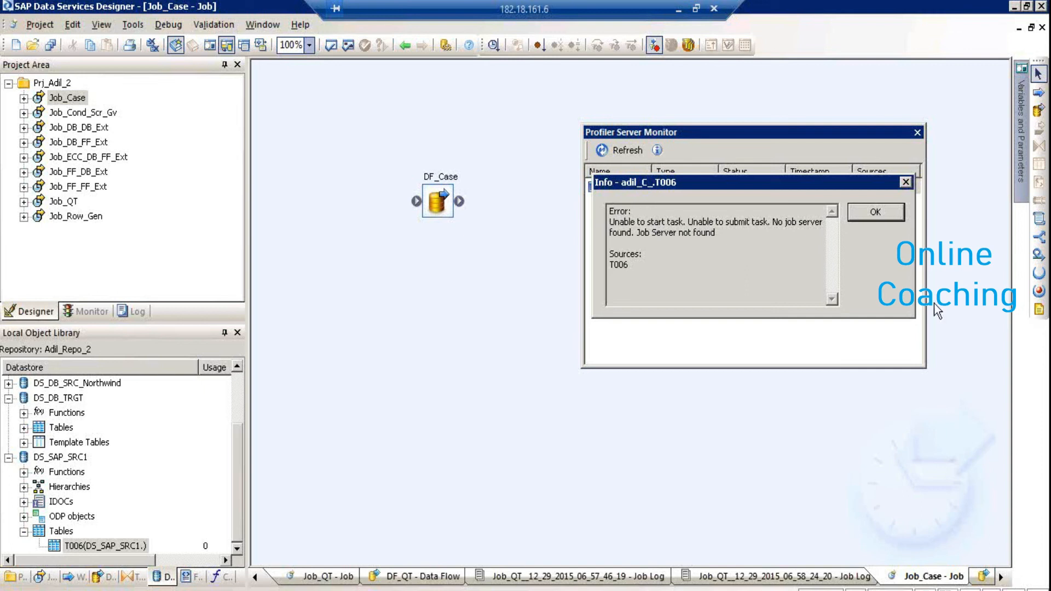
left_click(891, 210)
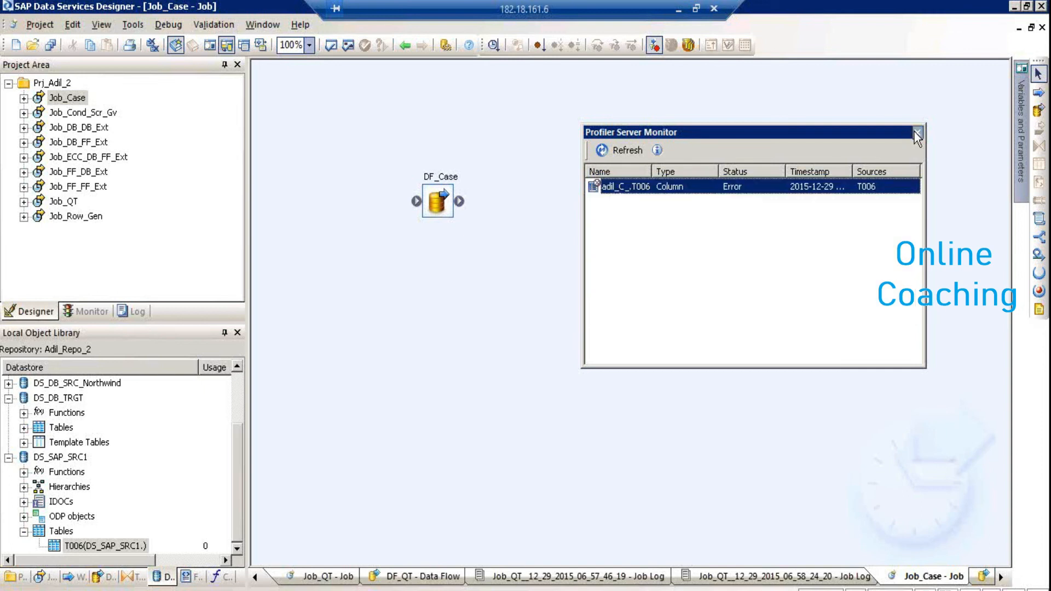
left_click(915, 132)
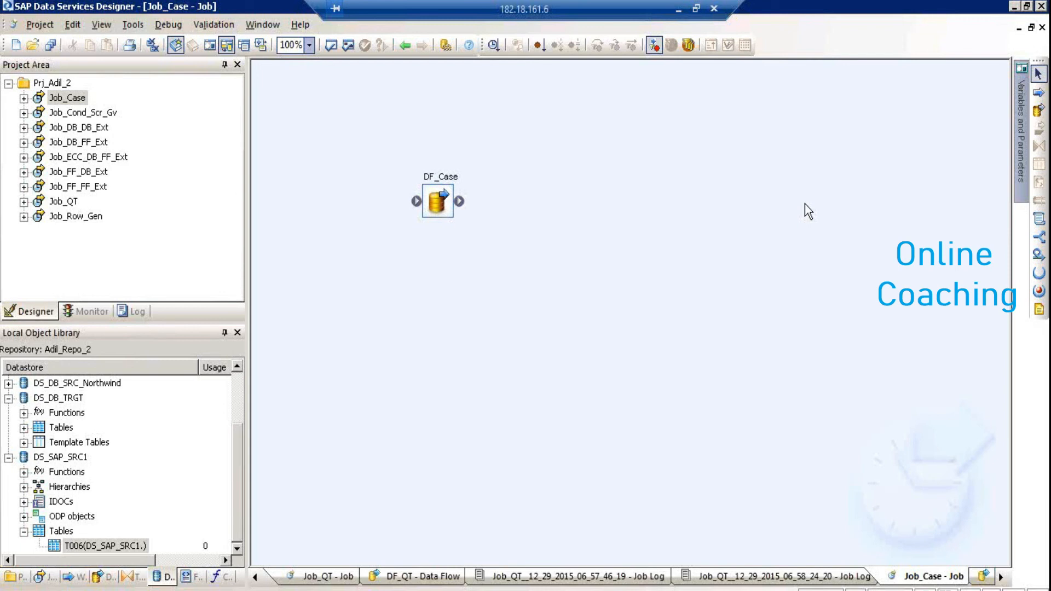
In the Management Console, review the Profiler Configuration's Number of distinct values setting
key("alt+Tab")
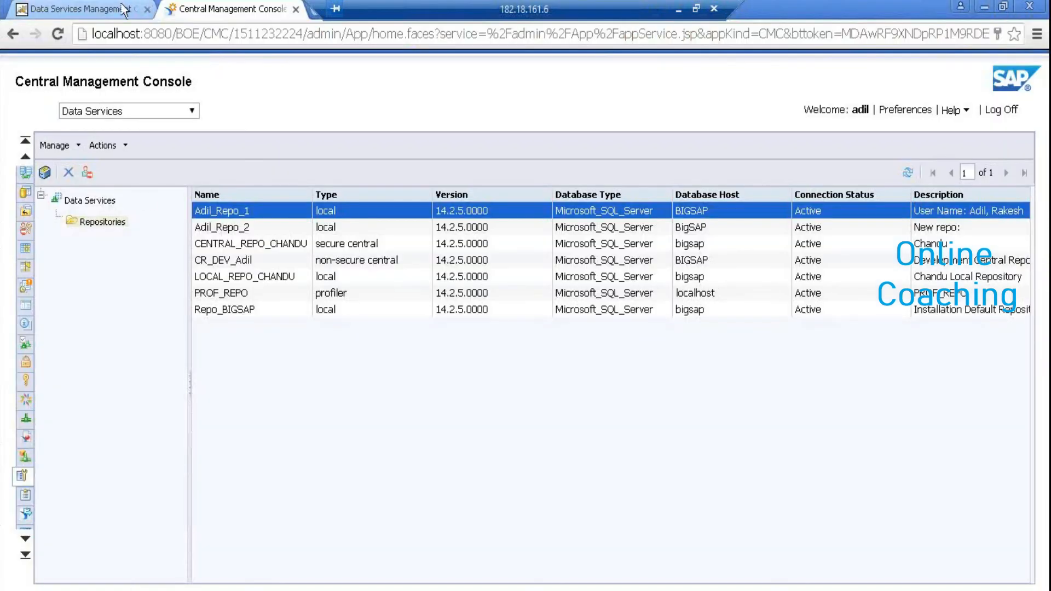
left_click(125, 9)
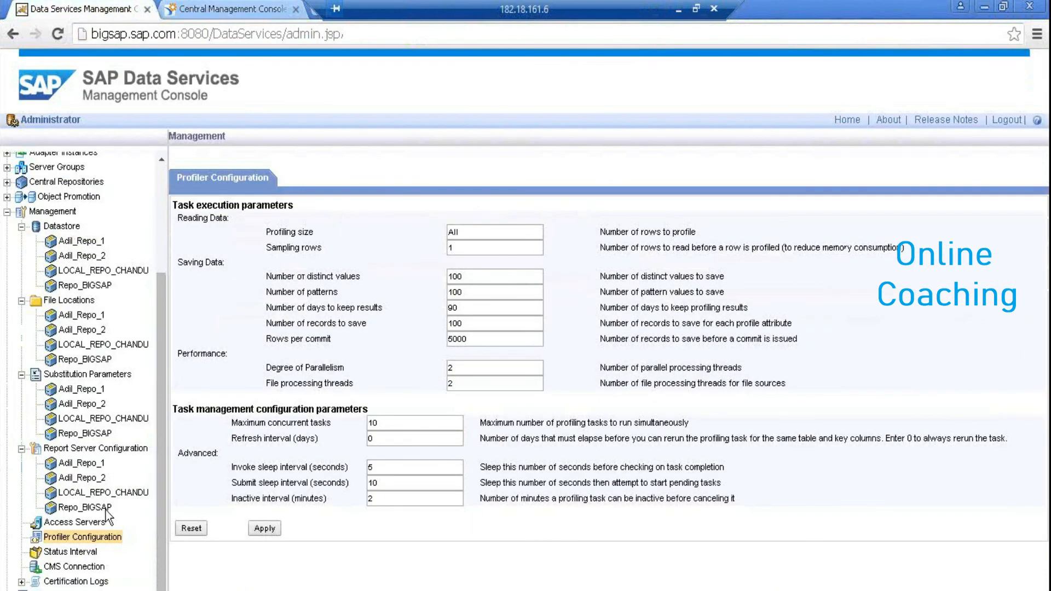
left_click(88, 538)
left_click(500, 276)
Check Adil_Repo_2 batch job status, then set Real-Time Display to Last execution of job
left_click(86, 552)
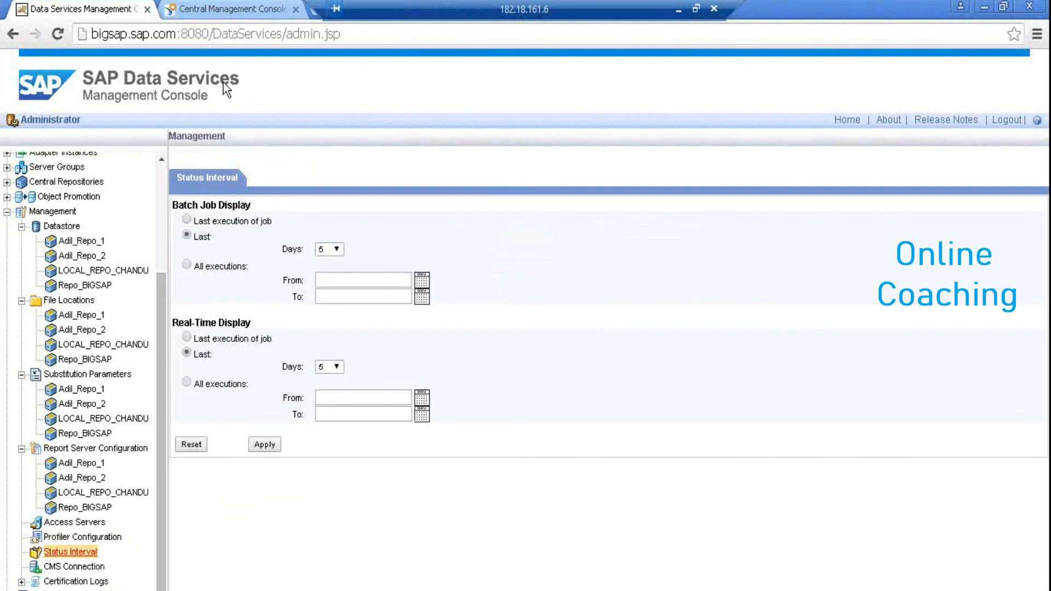
left_click(160, 169)
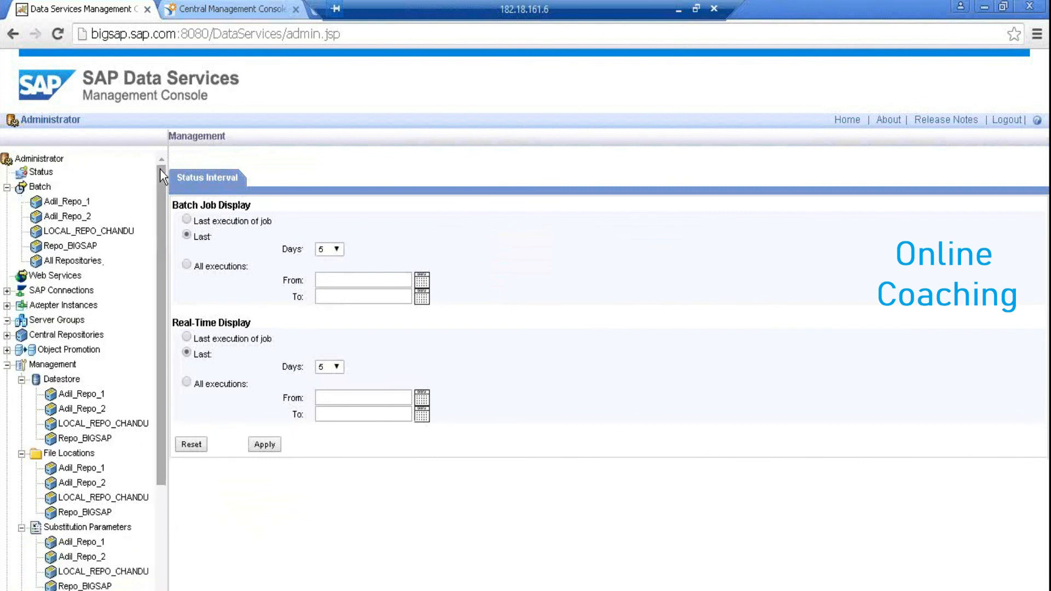
left_click(61, 214)
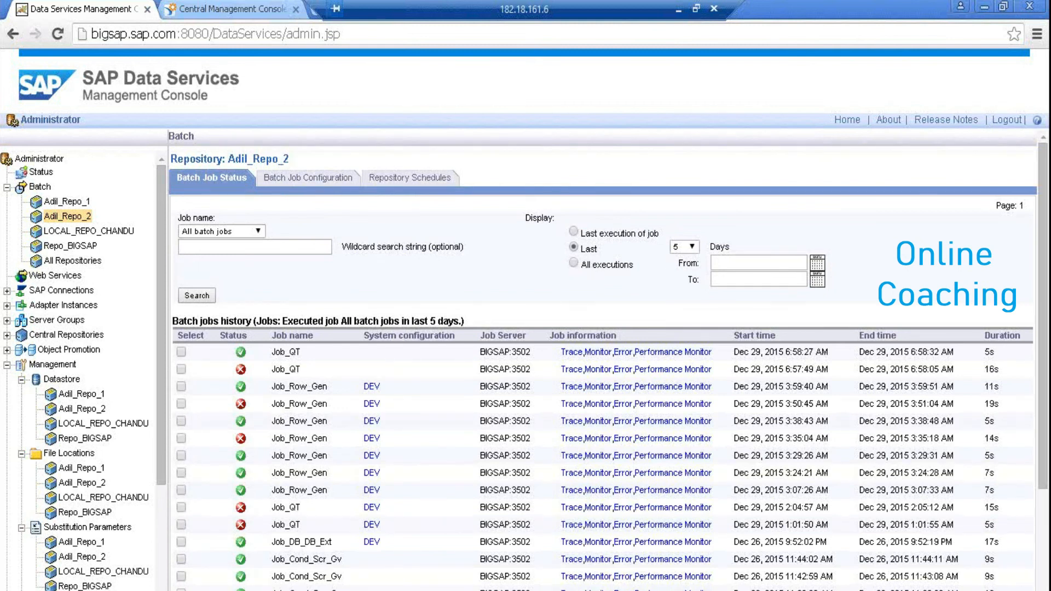
scroll(162, 580, "down", 3)
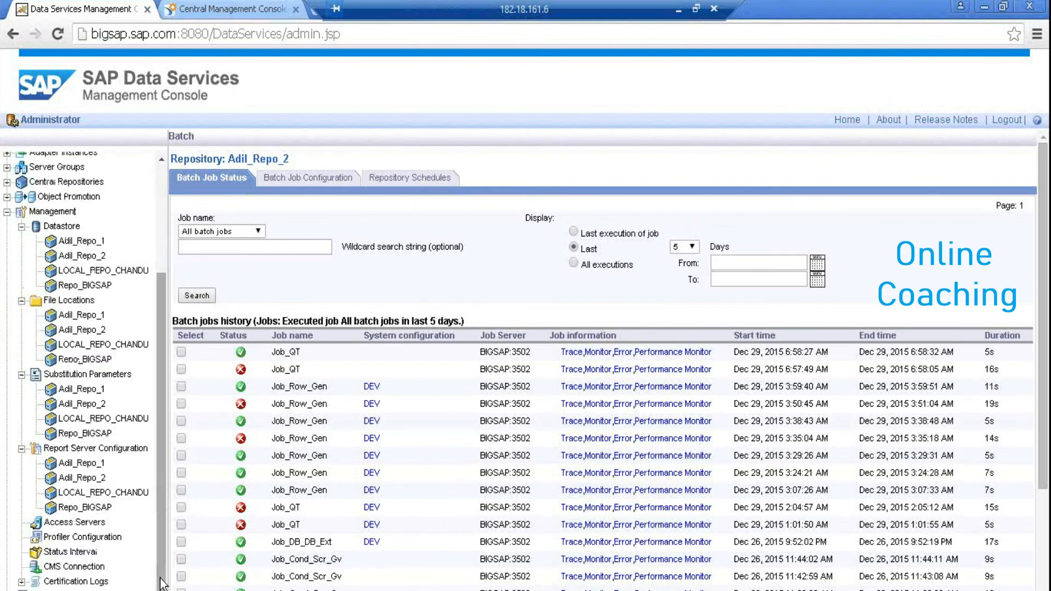
left_click(95, 552)
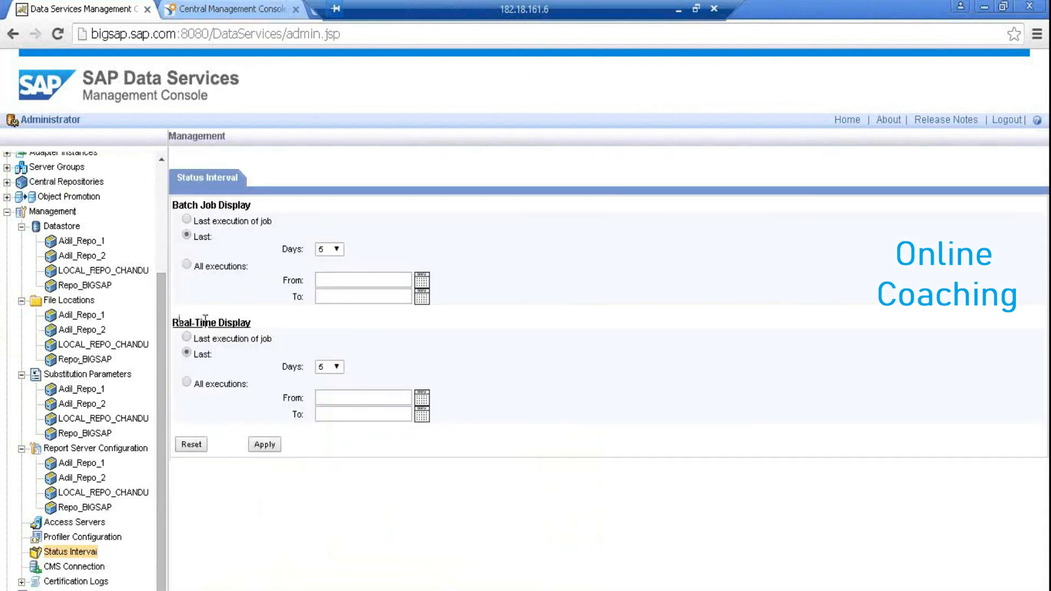
left_click(187, 338)
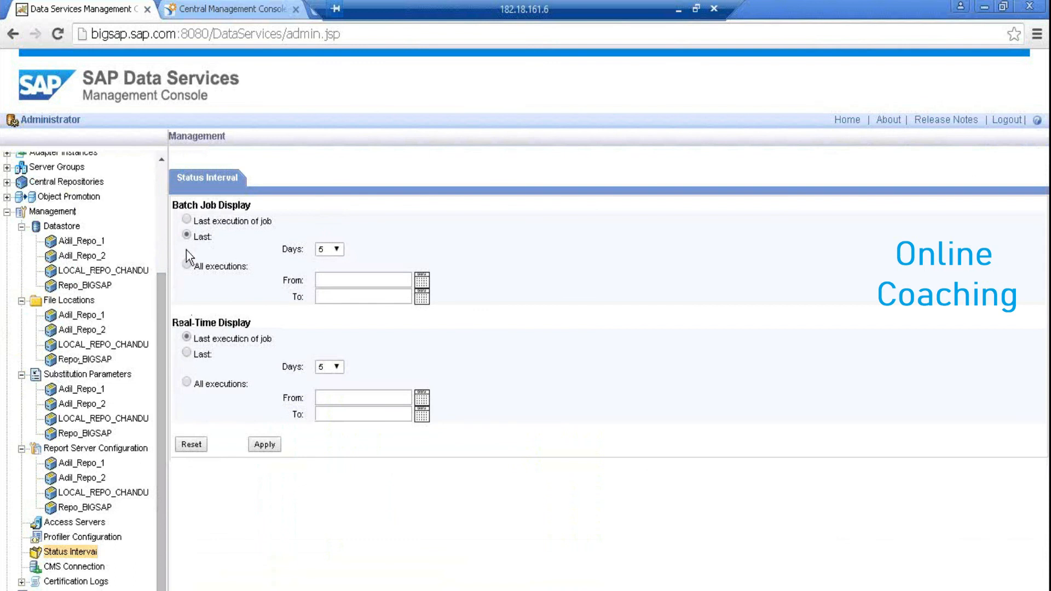
Set Batch Job Display to Last execution of job and apply the Status Interval settings
left_click(187, 219)
left_click(266, 443)
left_click(161, 159)
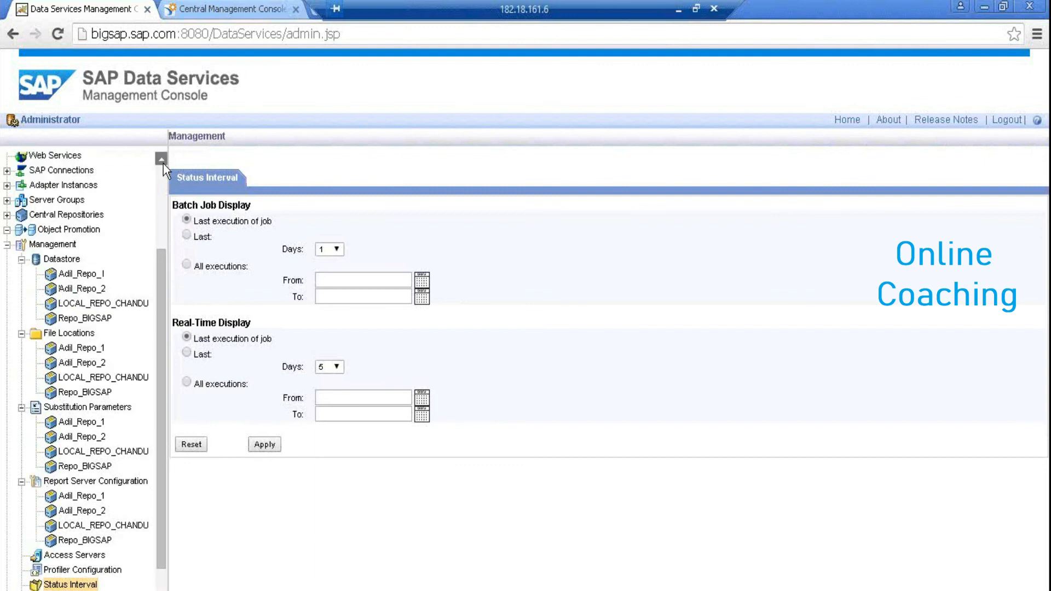
left_click(162, 174)
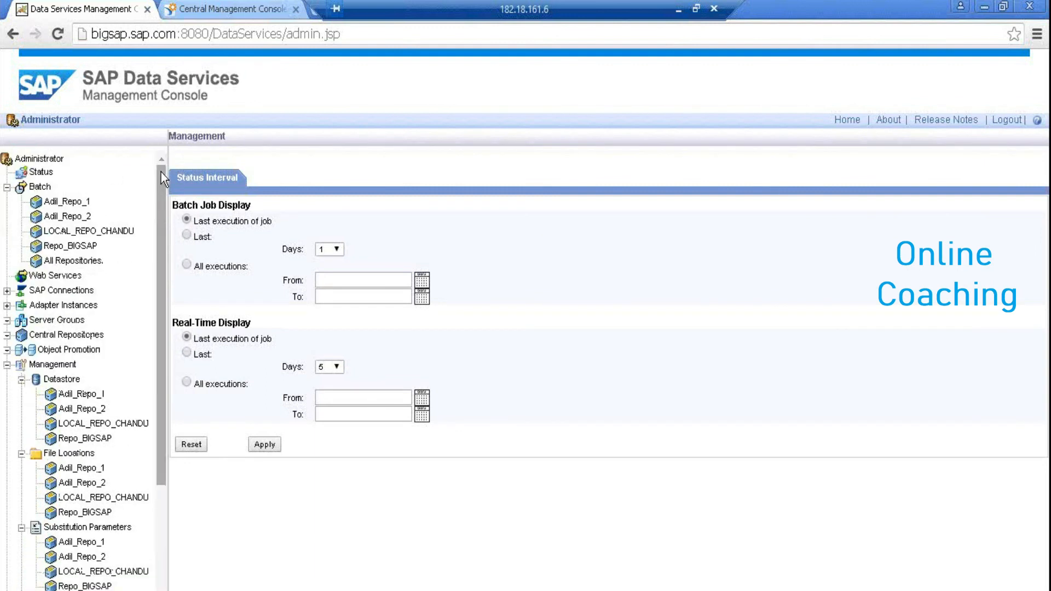
Recheck Adil_Repo_2 batch job status, then open the CMS Connection settings
left_click(76, 216)
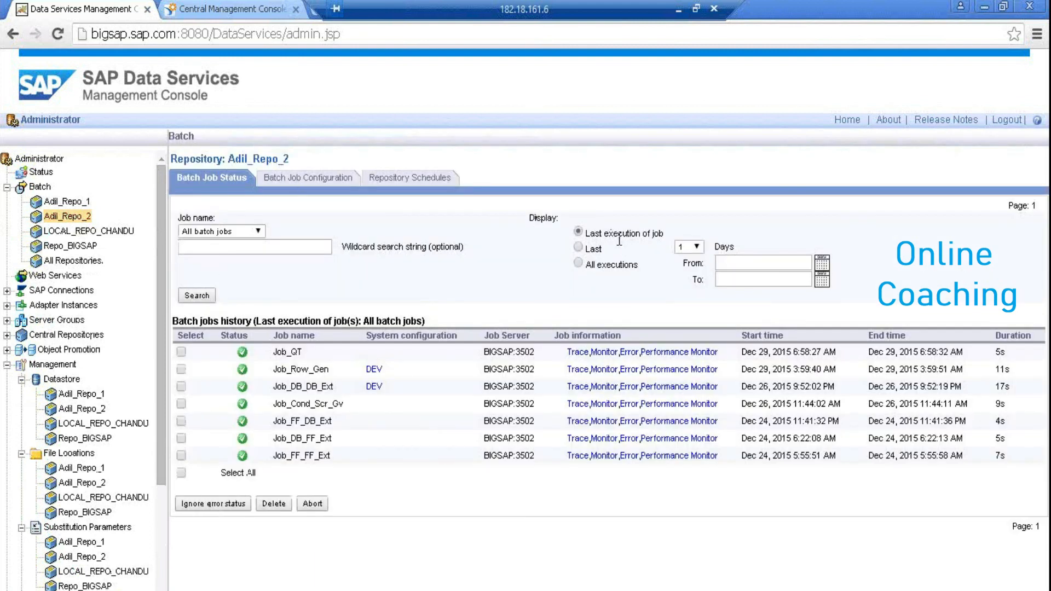
left_click(162, 571)
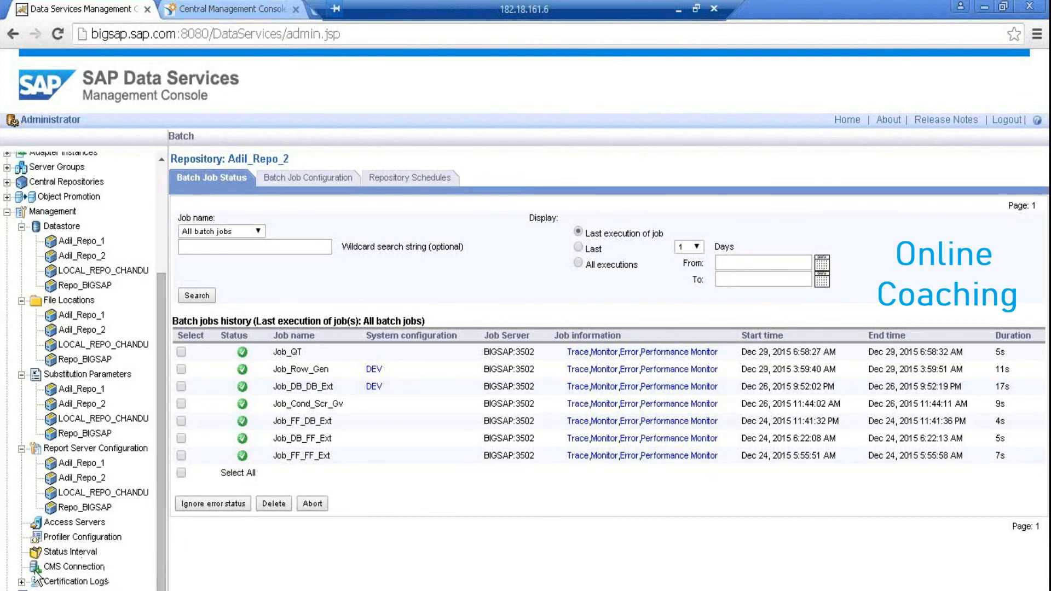
left_click(55, 568)
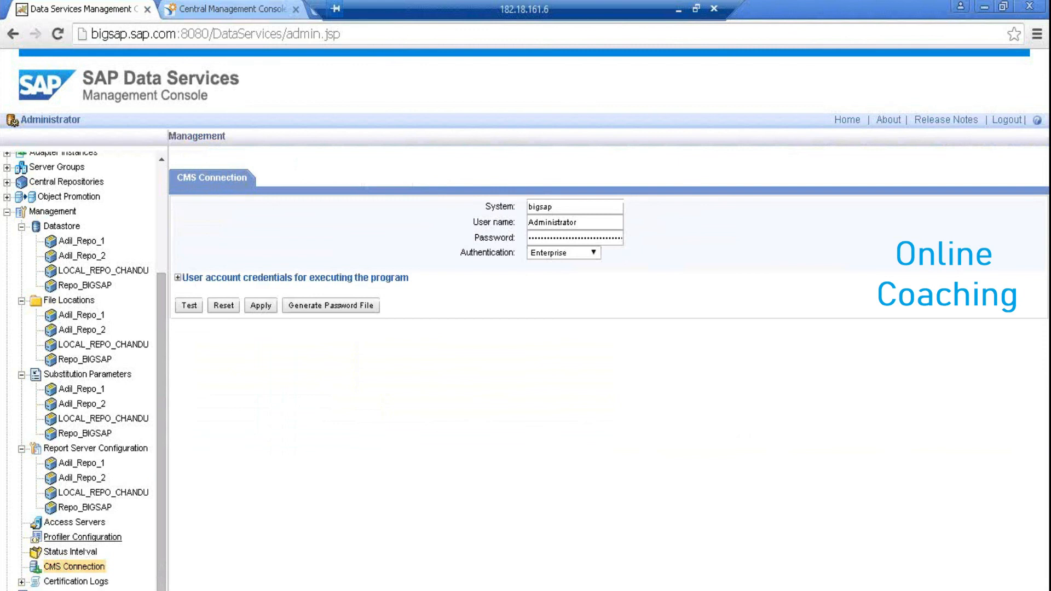
Check Adil_Repo_2's certification log export options, then show Job Execution History for all batch jobs
left_click(22, 582)
left_click(162, 585)
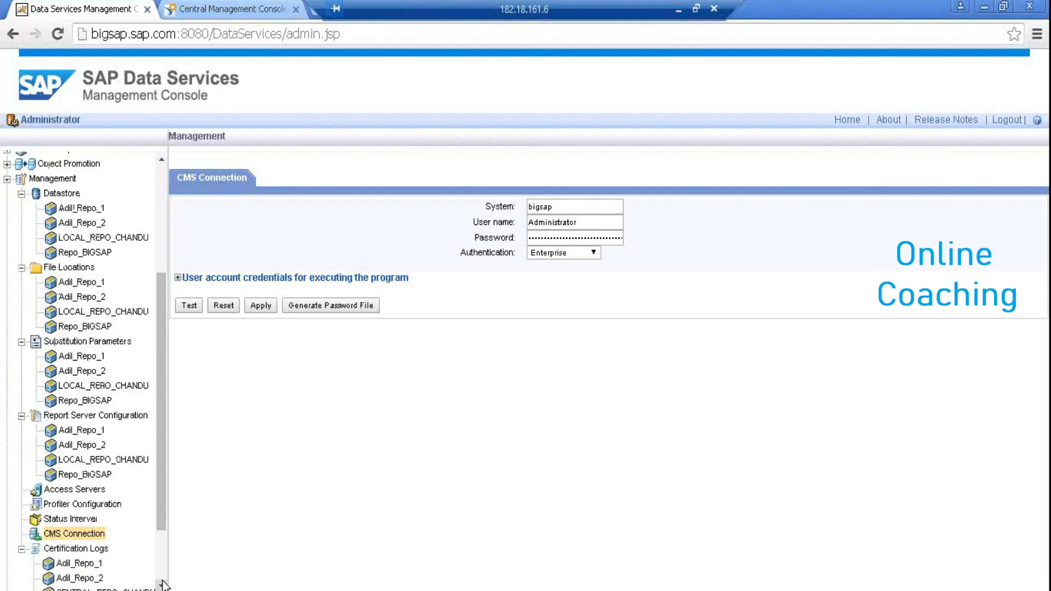
left_click(162, 585)
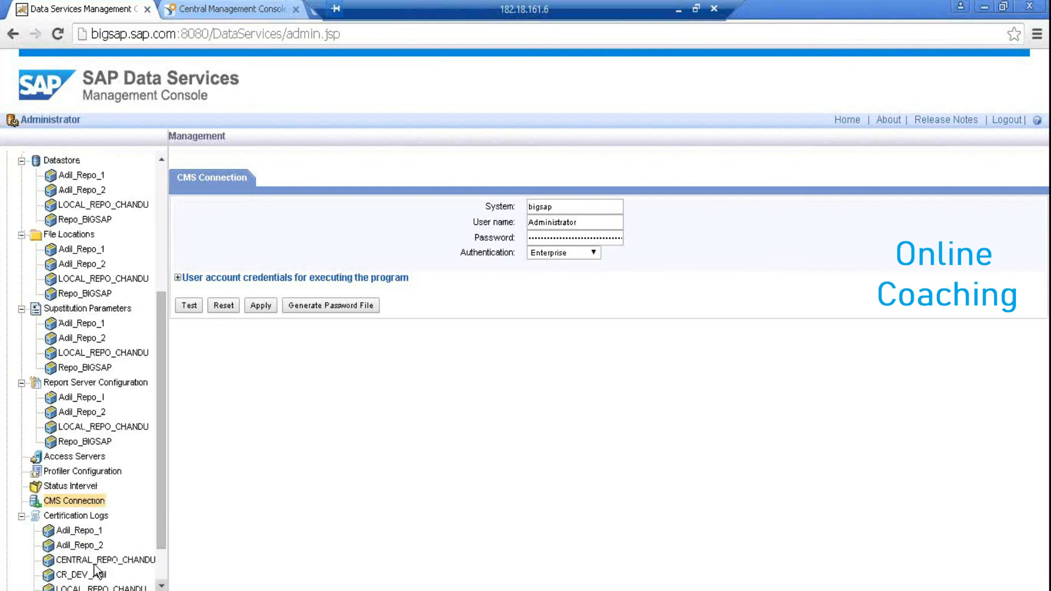
left_click(88, 545)
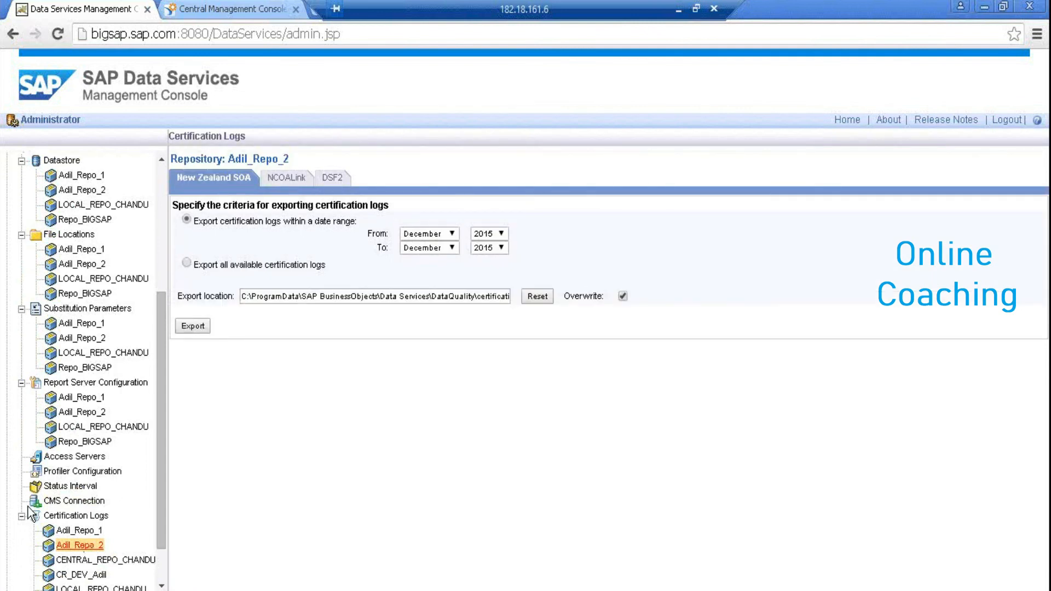
scroll(24, 521, "up", 1)
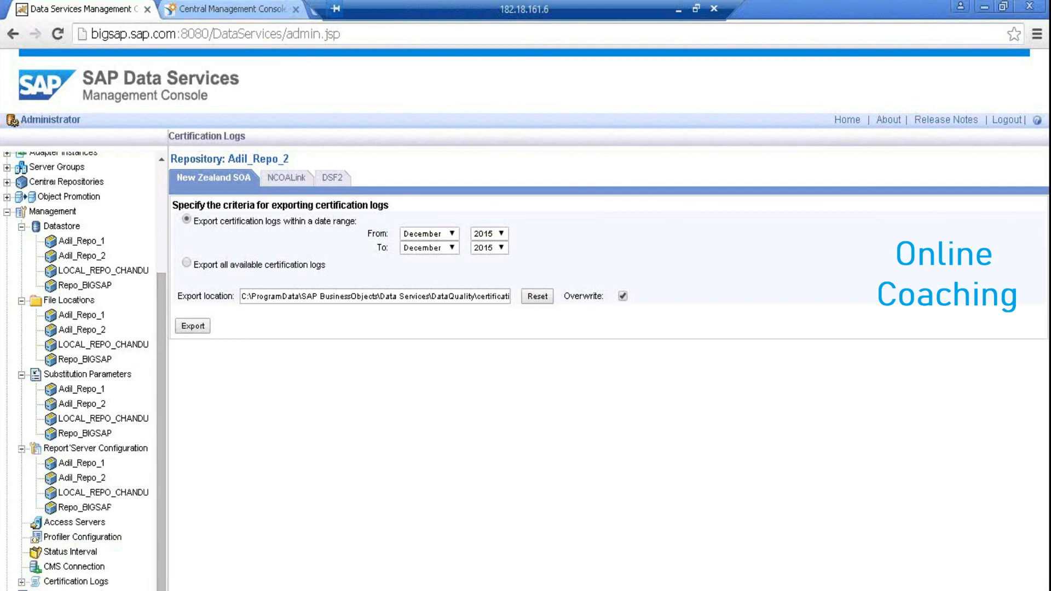
left_click(70, 590)
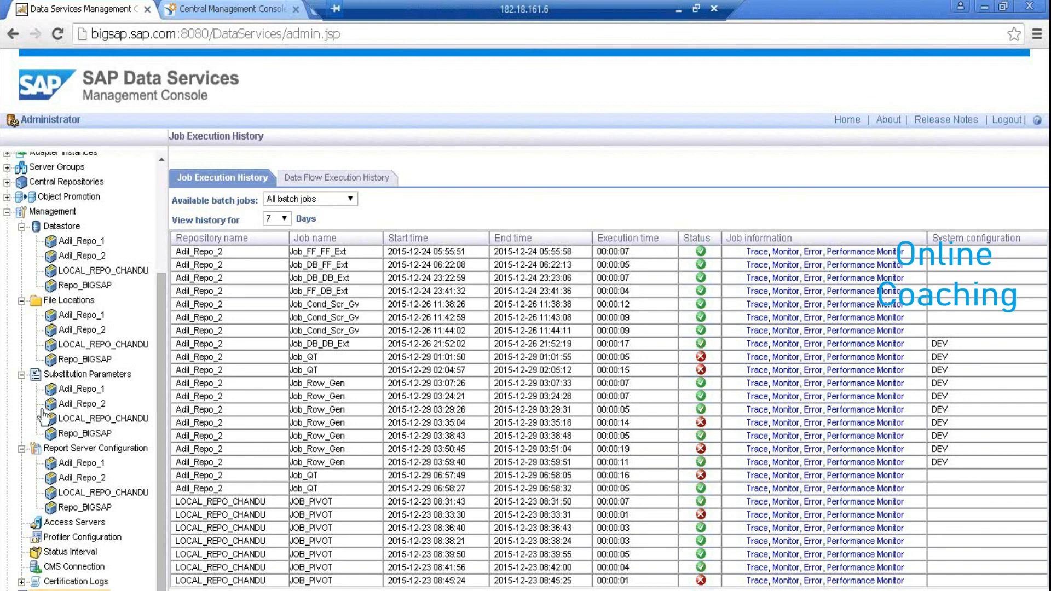
Keep all batch jobs and a 7-day history period, then show the Data Flow Execution History
left_click(311, 200)
left_click(310, 200)
left_click(287, 218)
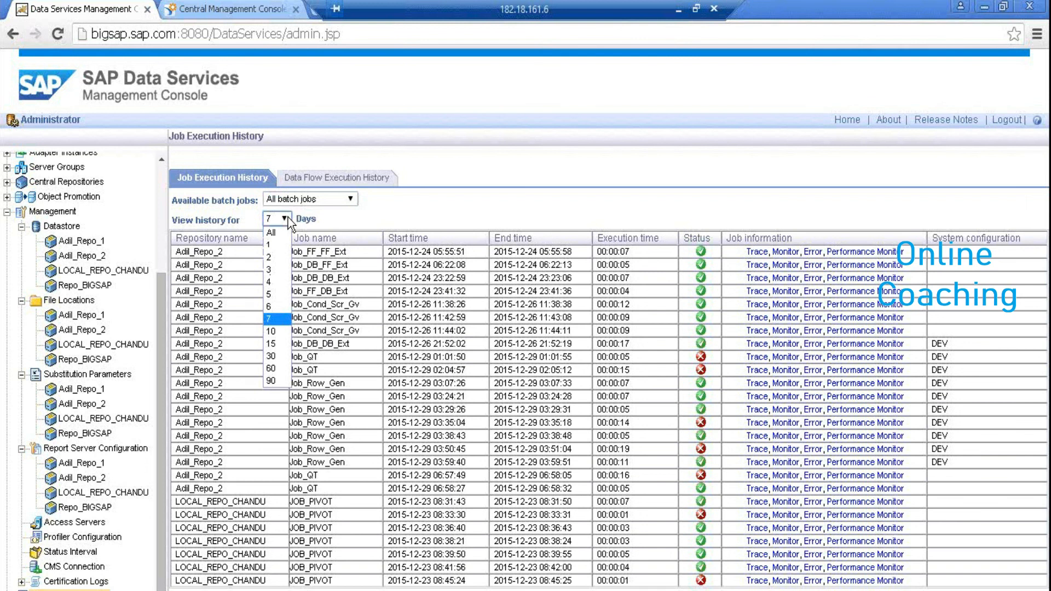
left_click(288, 217)
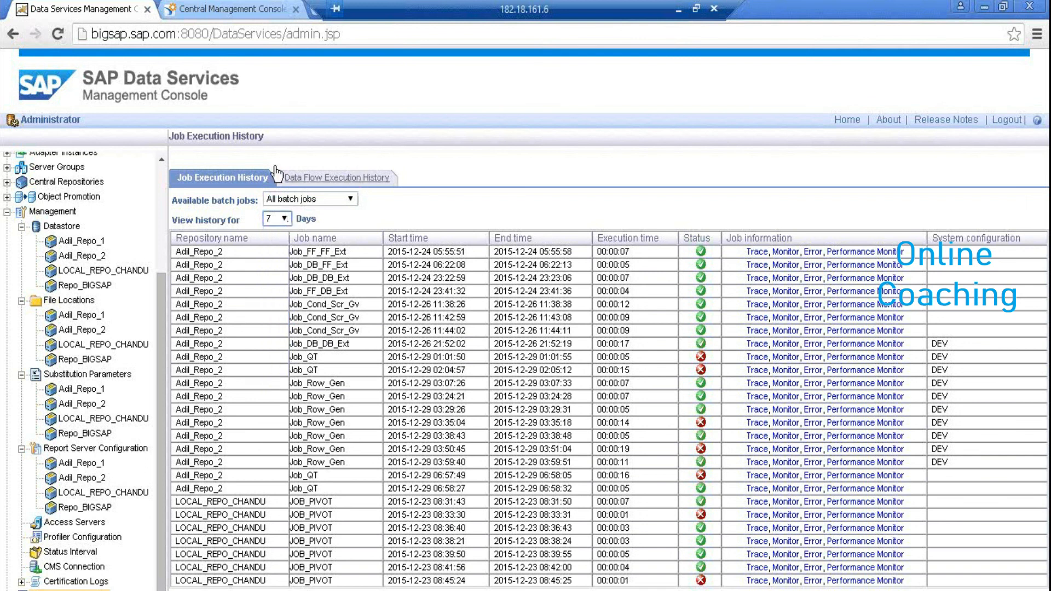
left_click(222, 177)
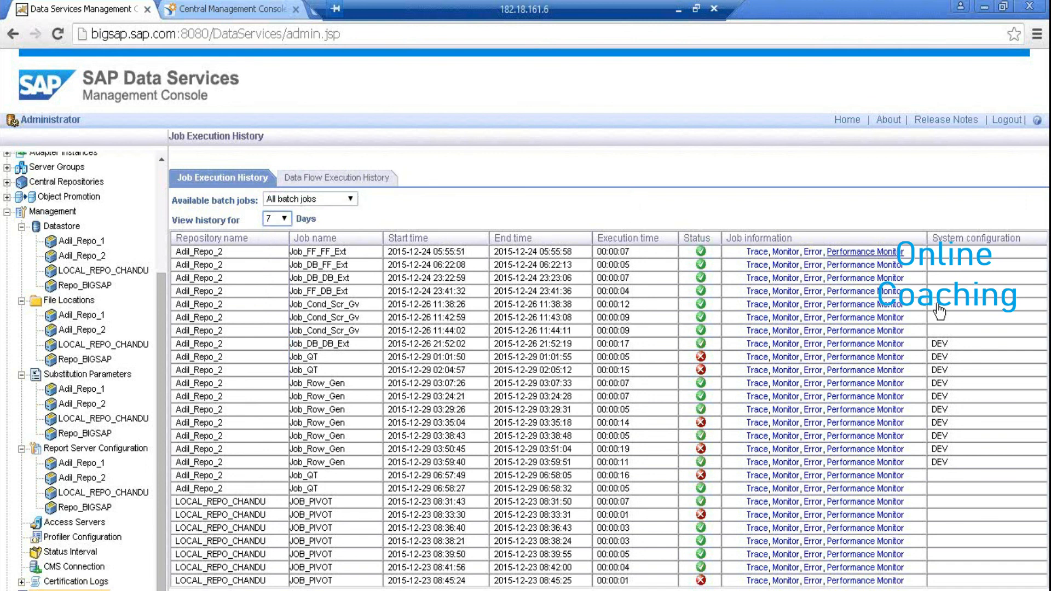
left_click(374, 178)
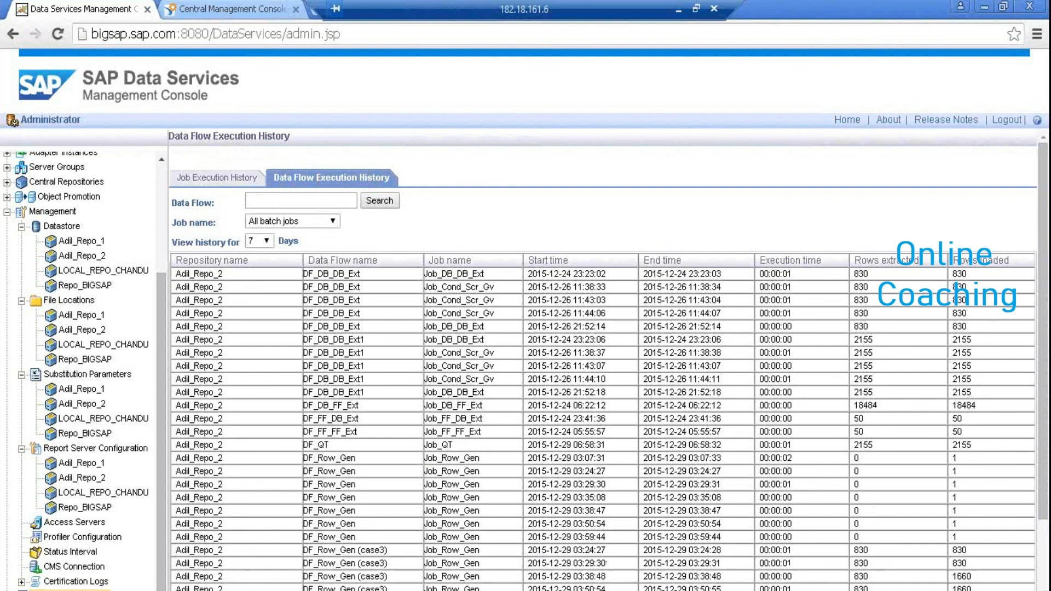
Scroll through the data flow history table, then return to the console Home page
scroll(1015, 580, "down", 2)
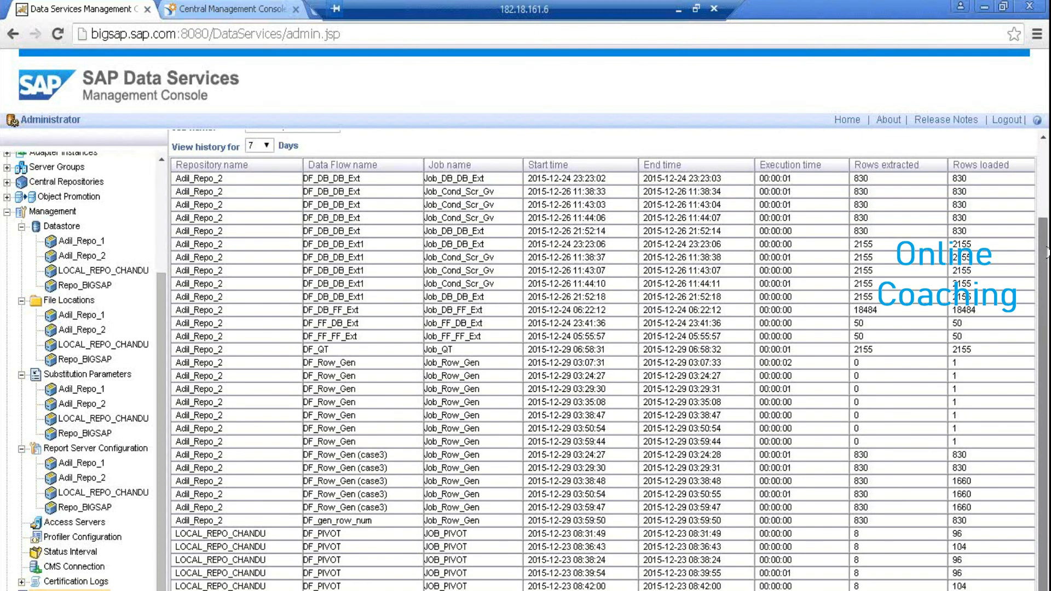
scroll(1045, 257, "up", 2)
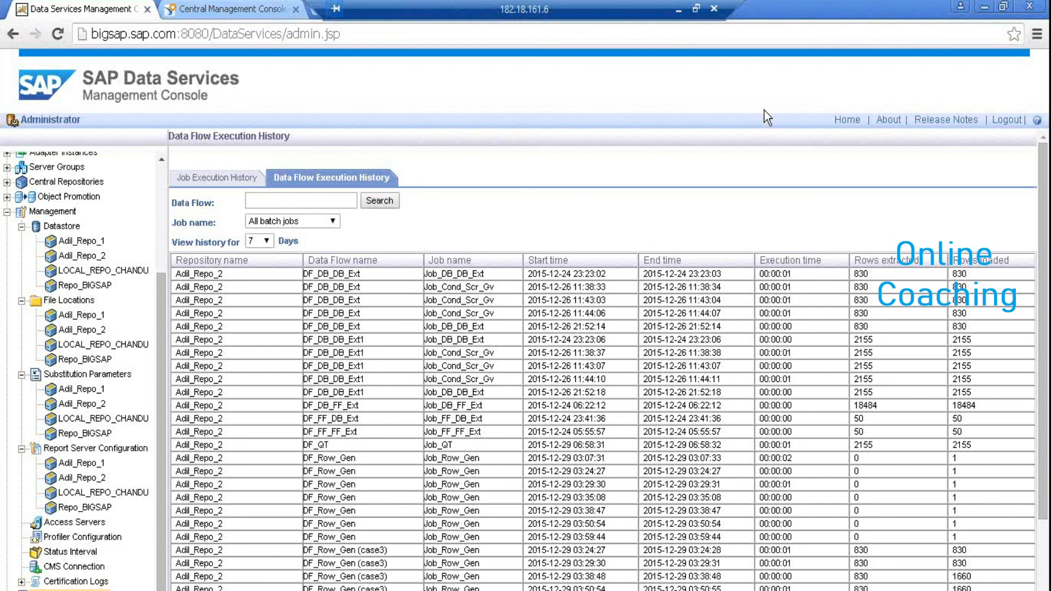
left_click(846, 120)
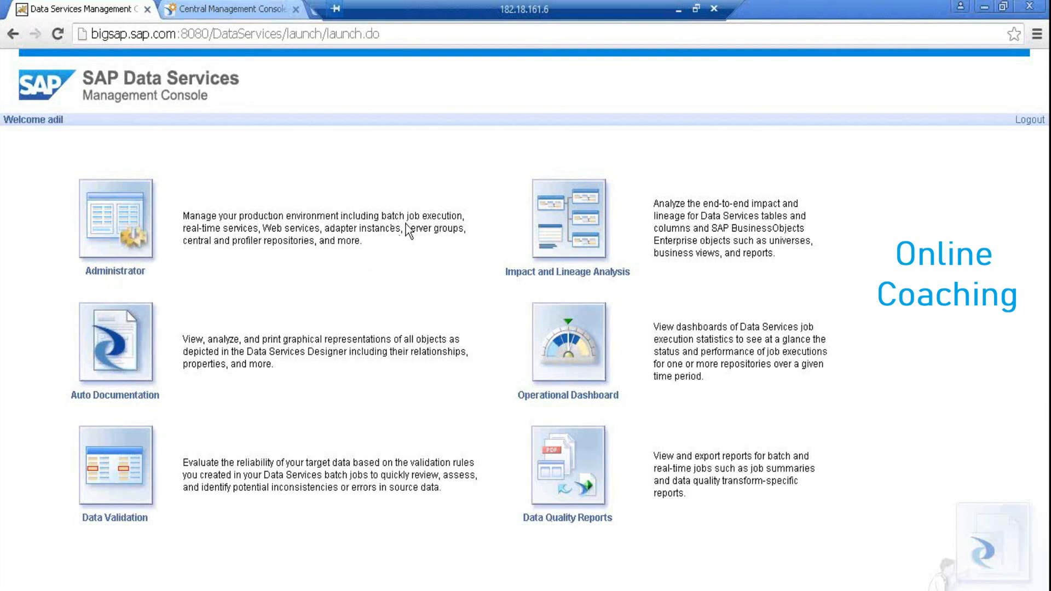
Highlight the server groups and central/profiler repository phrases in the Administrator description, then switch to Designer
left_click_drag(406, 227, 463, 234)
left_click(266, 229)
left_click_drag(403, 229, 179, 227)
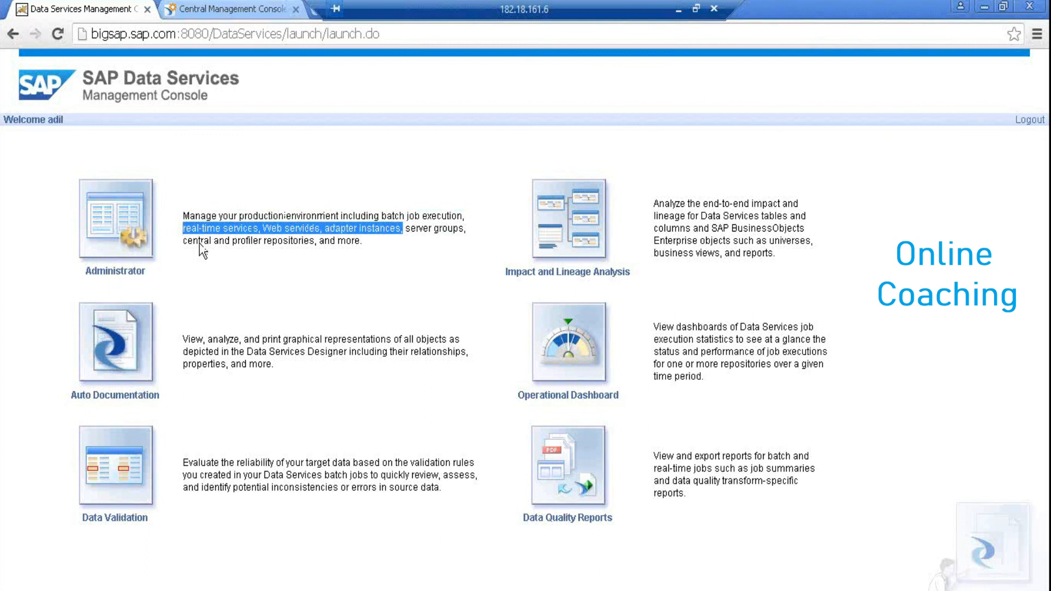
left_click_drag(187, 241, 392, 226)
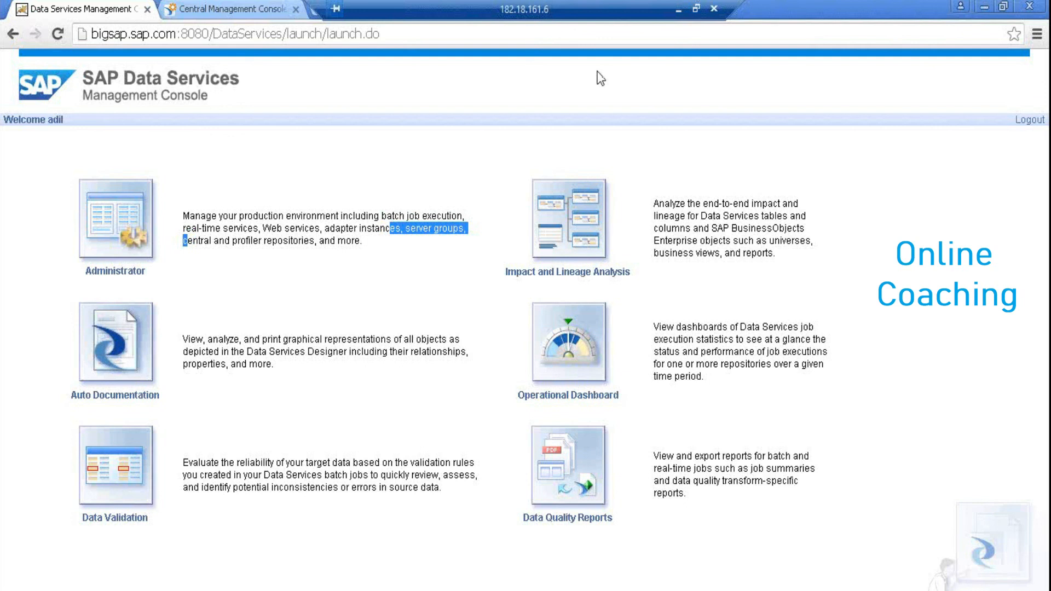
key("alt+Tab")
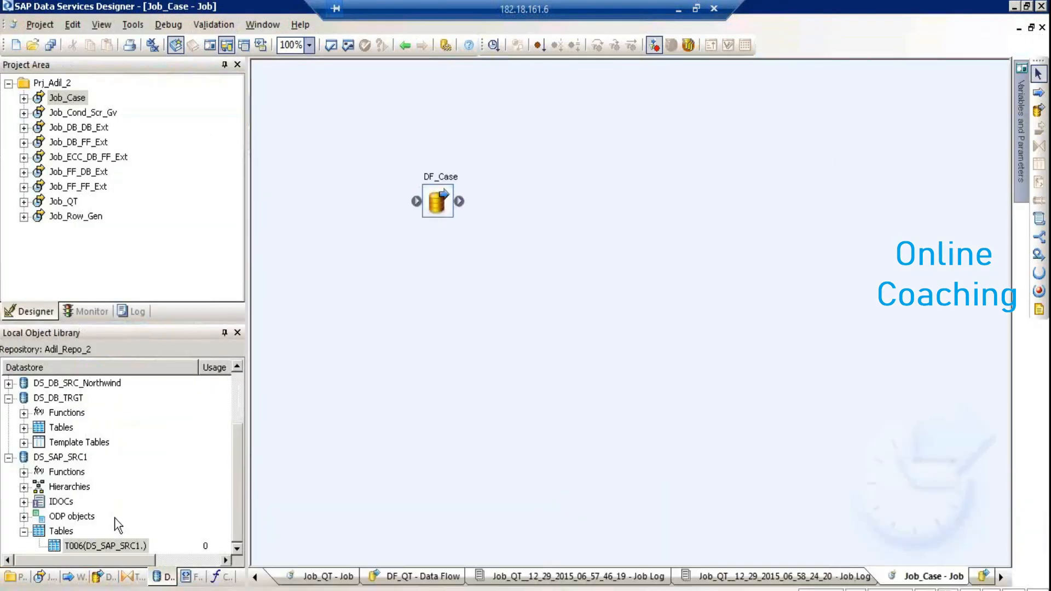
Collapse DS_DB_TRGT and DS_SAP_SRC1, exit Designer saving DF_Case, and close both browser tabs
left_click(9, 399)
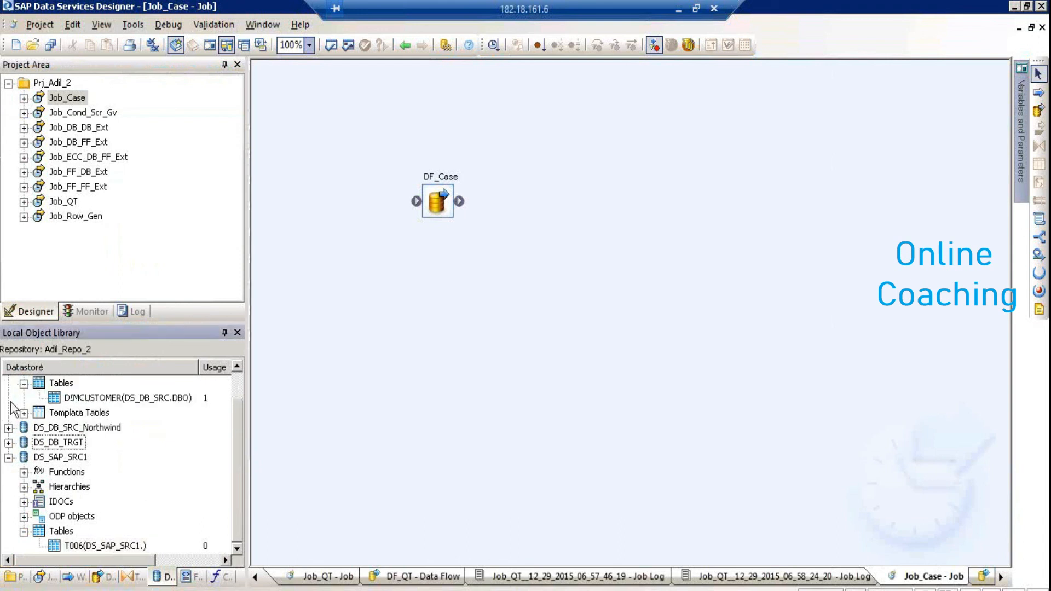
left_click(9, 458)
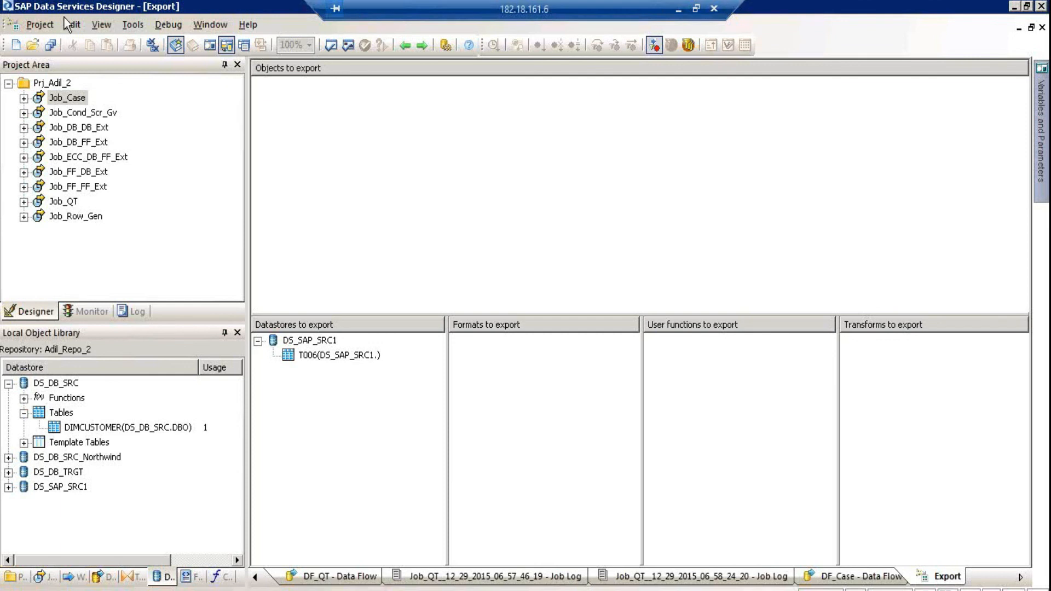
left_click(39, 25)
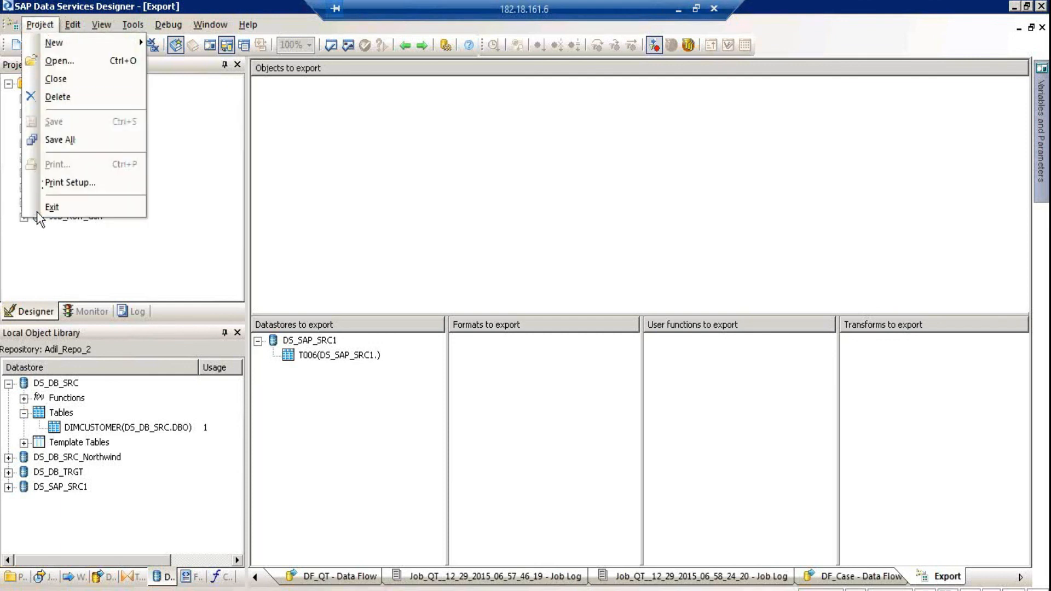
left_click(52, 206)
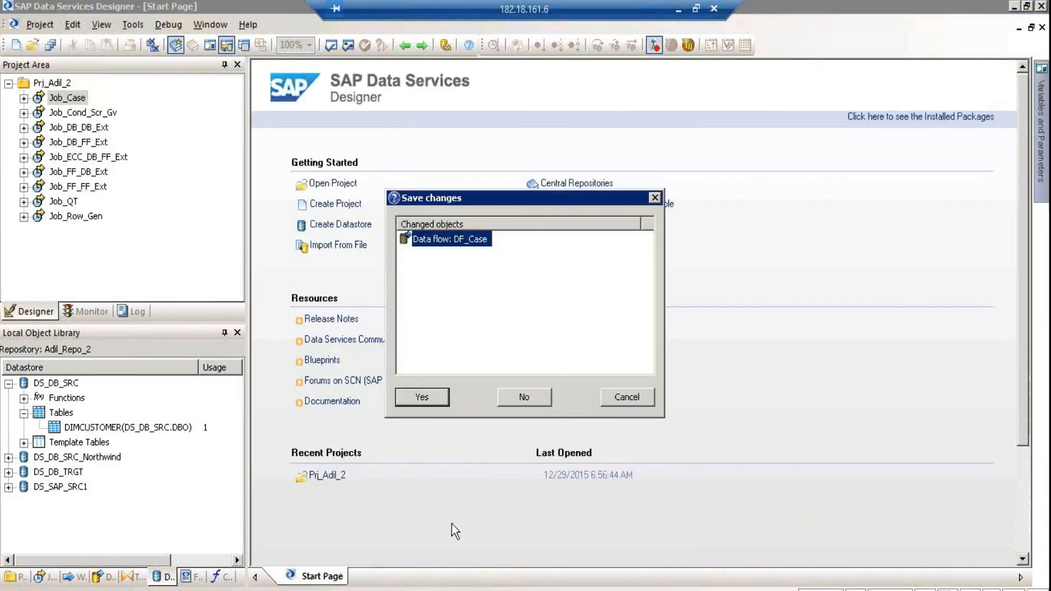
left_click(419, 397)
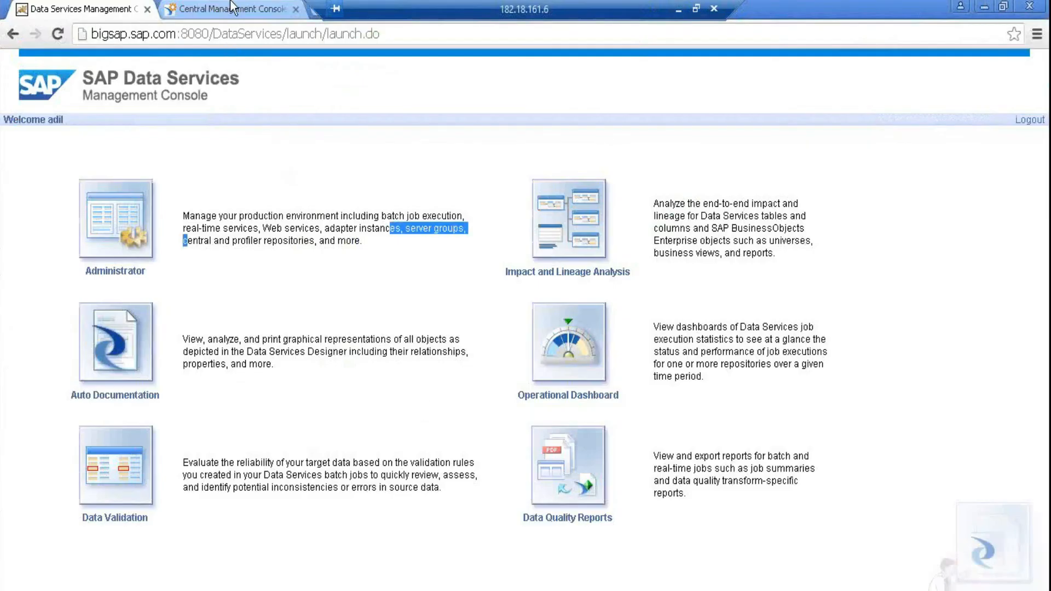
left_click(296, 12)
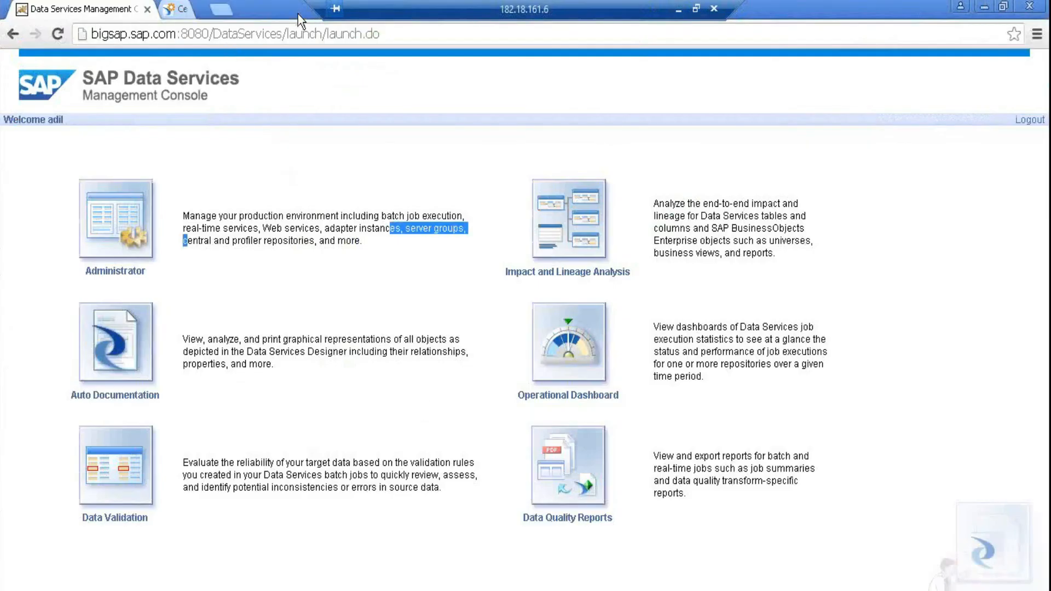
left_click(147, 10)
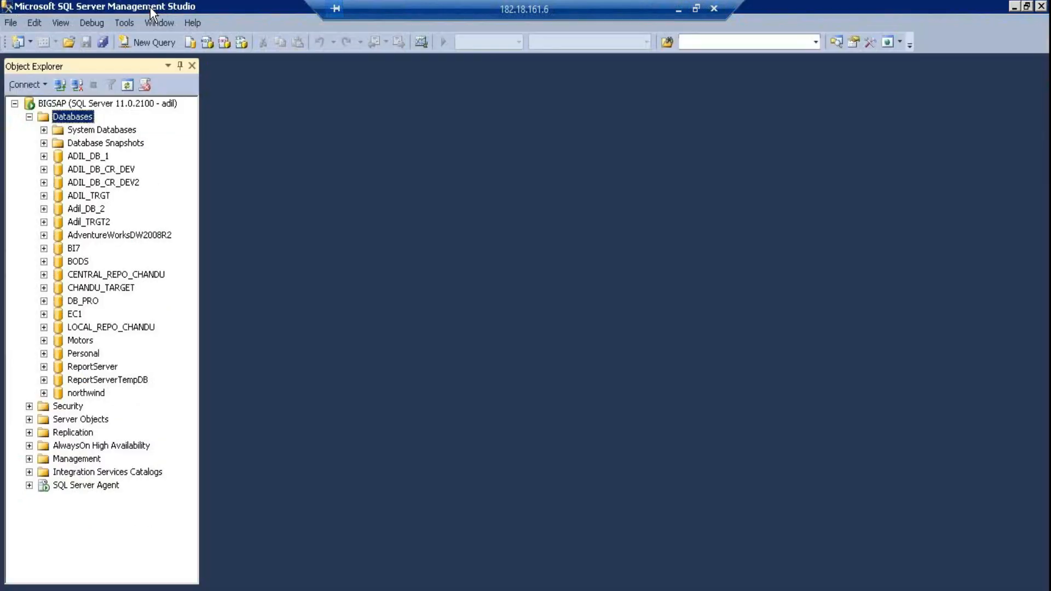
Exit Management Studio and Acrobat Reader, close the Datafiles folder, then close Server Manager
left_click(11, 22)
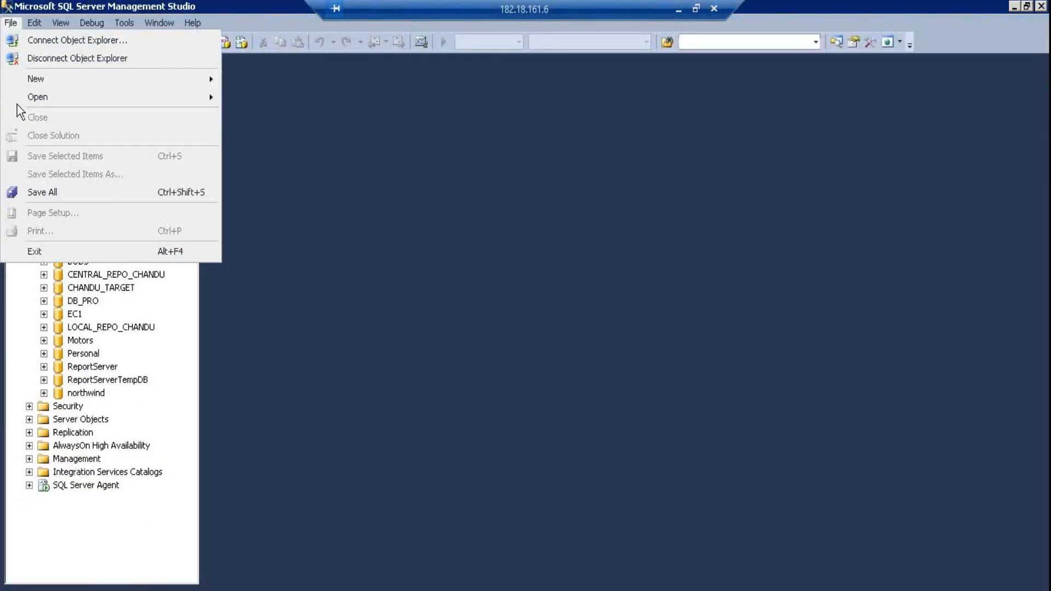
left_click(42, 254)
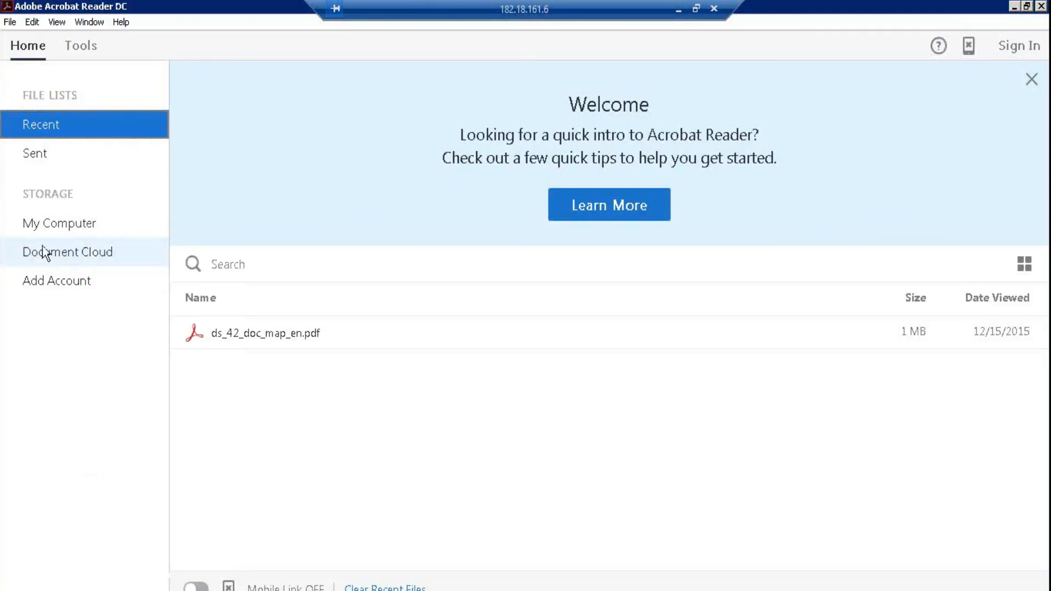
left_click(15, 23)
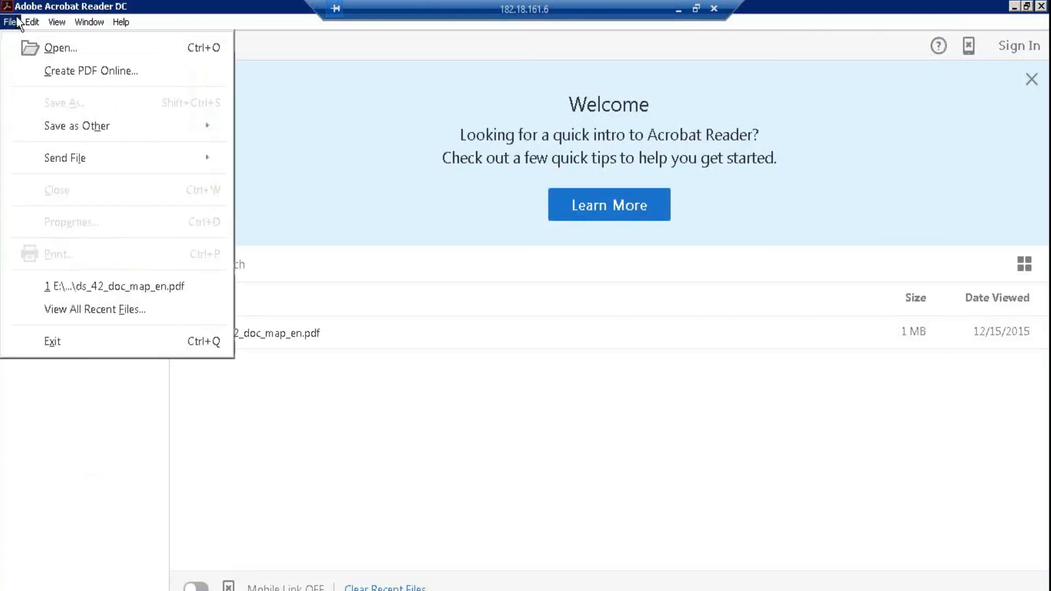
left_click(68, 342)
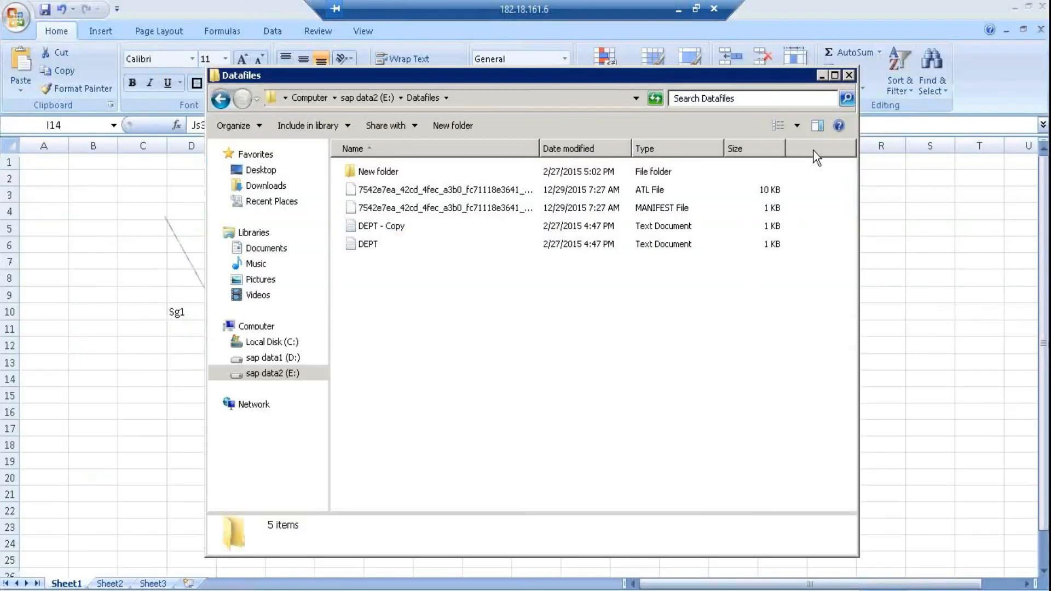
left_click(848, 76)
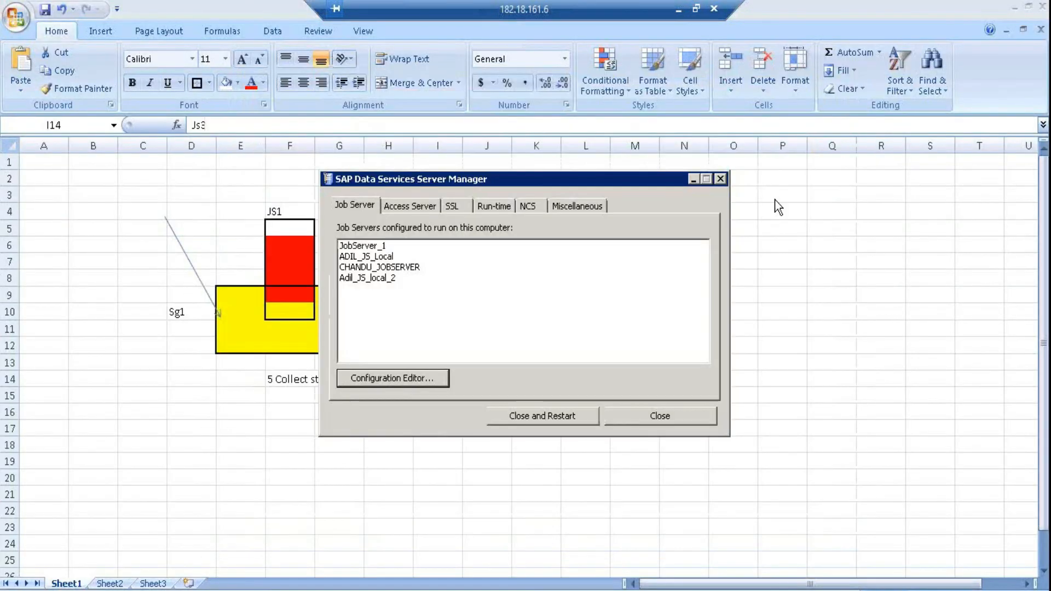
left_click(677, 413)
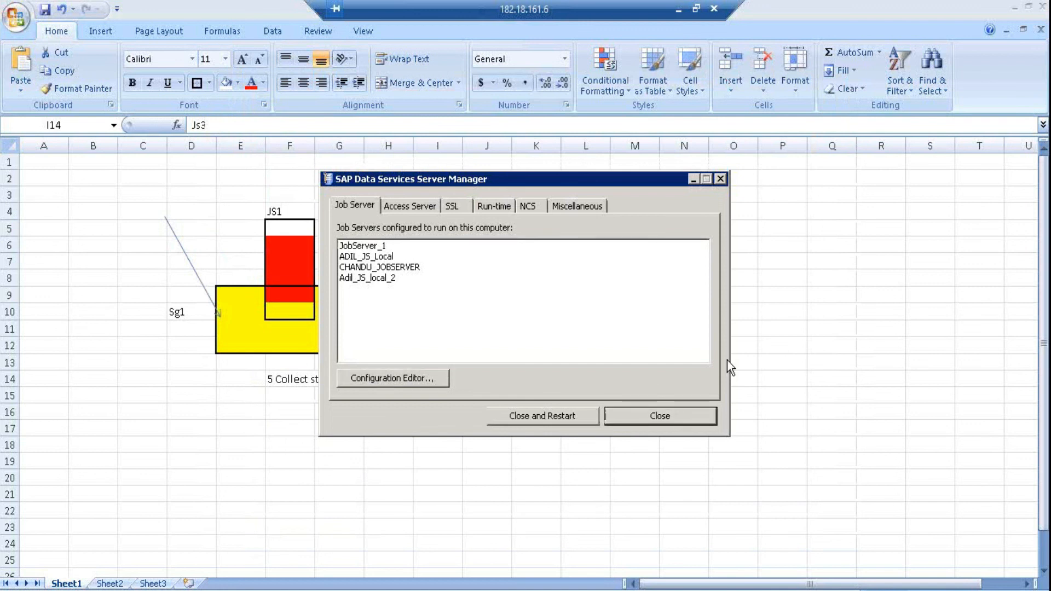